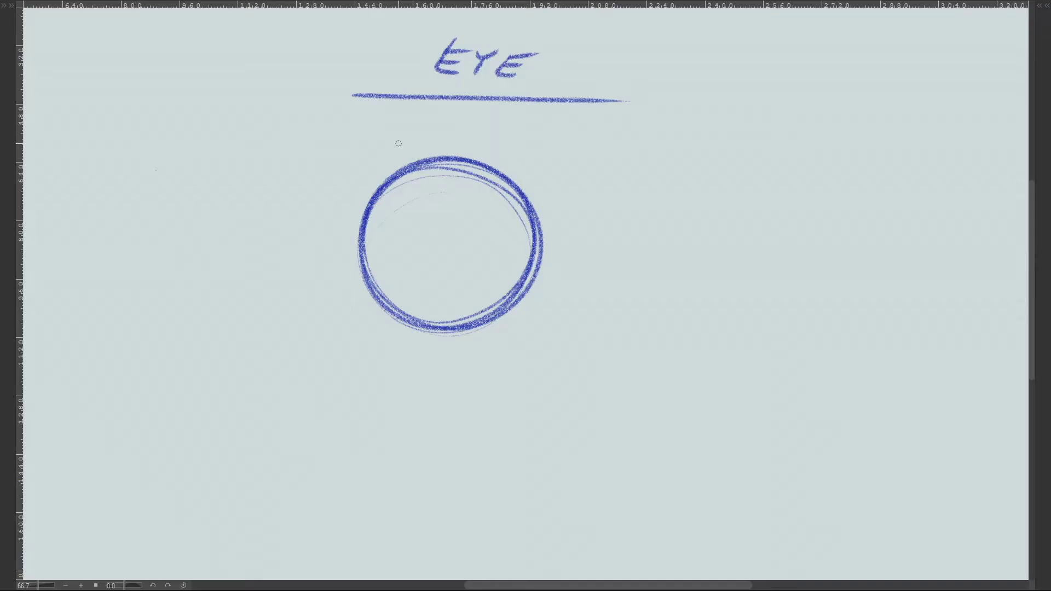
Sketch a cornea bulge along the left side of the blue eyeball circle
mouse_move(377, 194)
mouse_down()
mouse_move(346, 222)
mouse_move(385, 312)
mouse_up()
Erase the stray inner stroke, then mark the iris in red and the lens in green
mouse_move(393, 230)
mouse_down()
mouse_move(363, 236)
mouse_move(375, 285)
mouse_up()
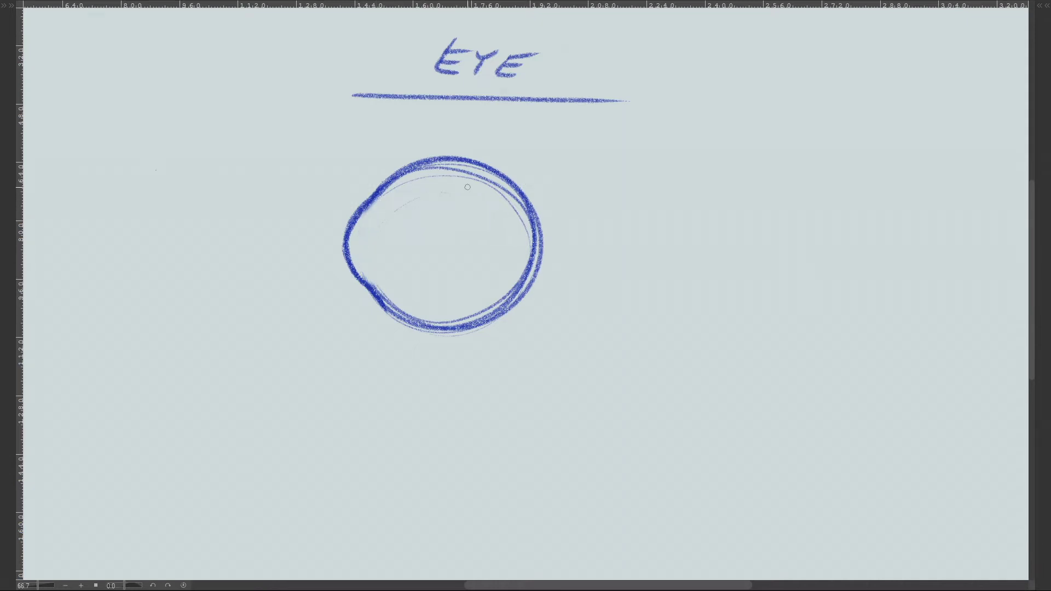
mouse_move(367, 231)
mouse_down()
mouse_move(373, 206)
mouse_move(371, 280)
mouse_up()
mouse_move(377, 228)
mouse_down()
mouse_move(378, 265)
mouse_move(377, 232)
mouse_up()
Draw black dimension lines with end ticks for the diameter, centre line and iris-to-centre distance
drag(543, 234, 543, 425)
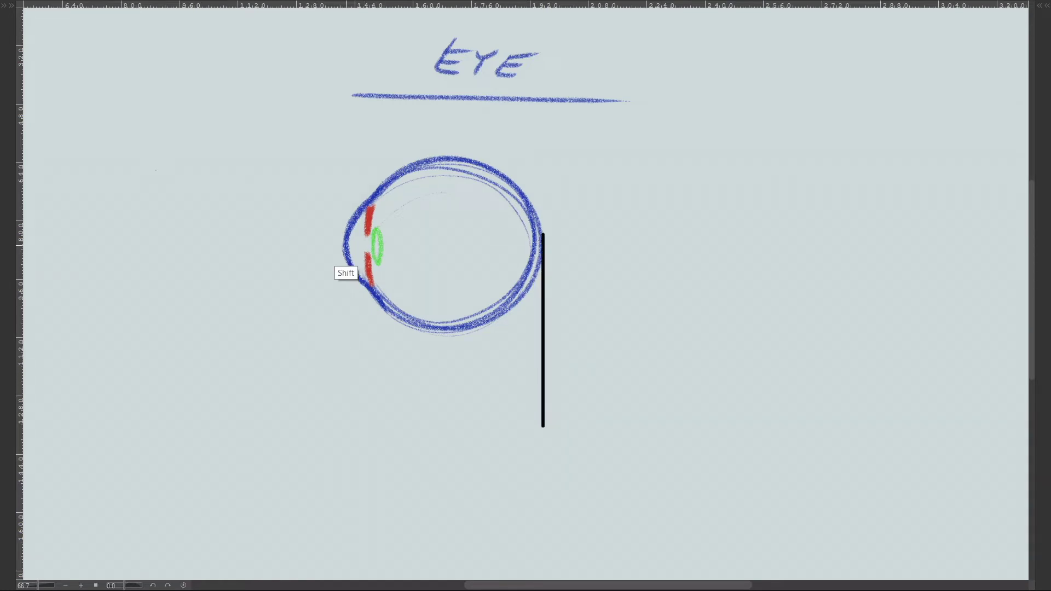
mouse_move(345, 243)
shift+mouse_down()
mouse_move(345, 410)
mouse_move(571, 407)
shift+mouse_up()
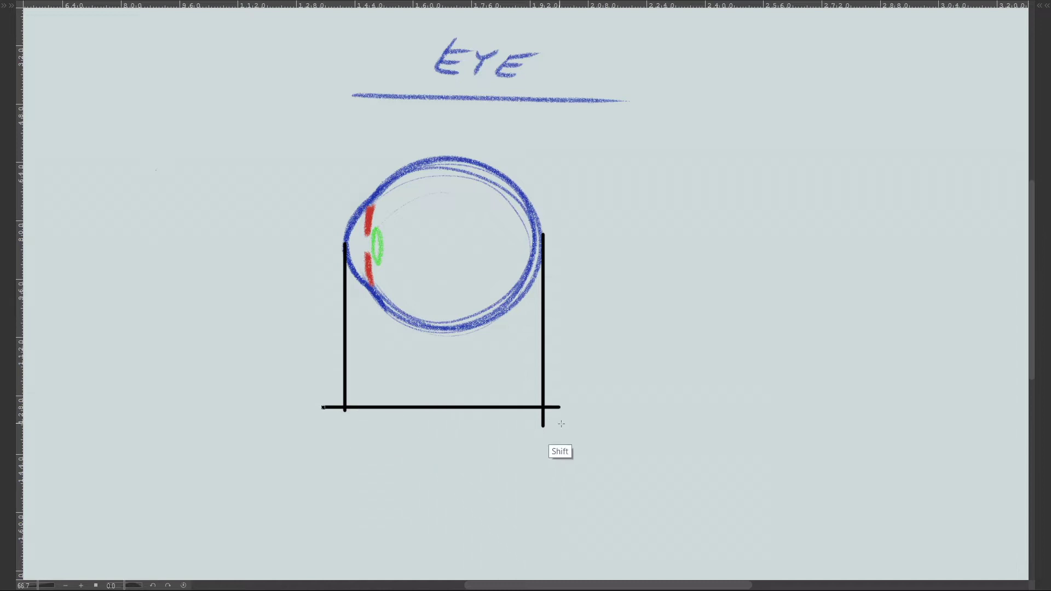
drag(330, 421, 367, 391)
drag(525, 420, 569, 385)
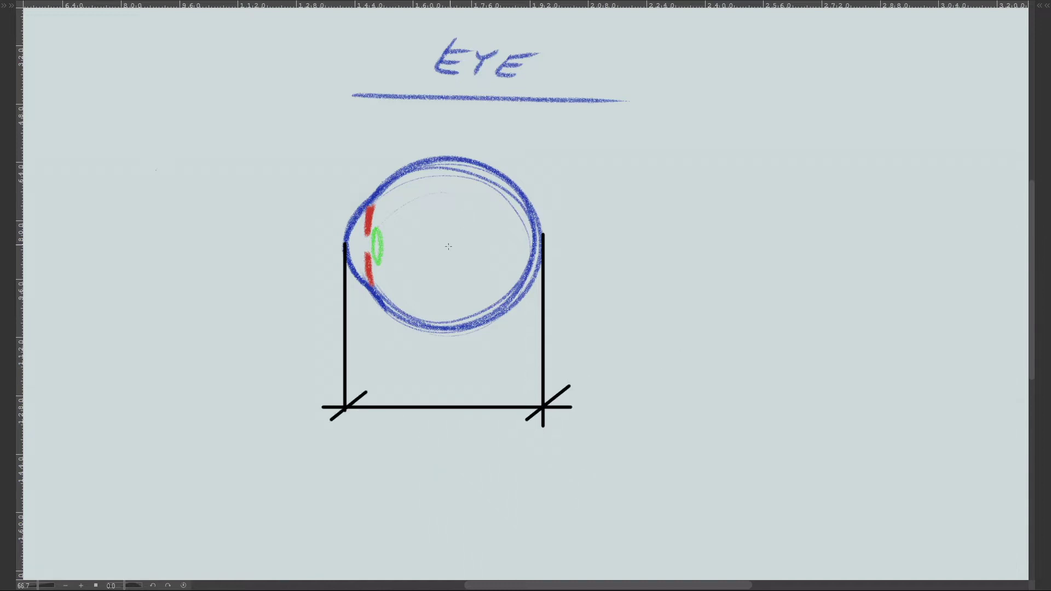
shift+drag(446, 232, 446, 367)
mouse_move(368, 282)
shift+mouse_down()
mouse_move(369, 370)
mouse_move(560, 360)
mouse_move(561, 347)
shift+mouse_up()
drag(356, 369, 385, 346)
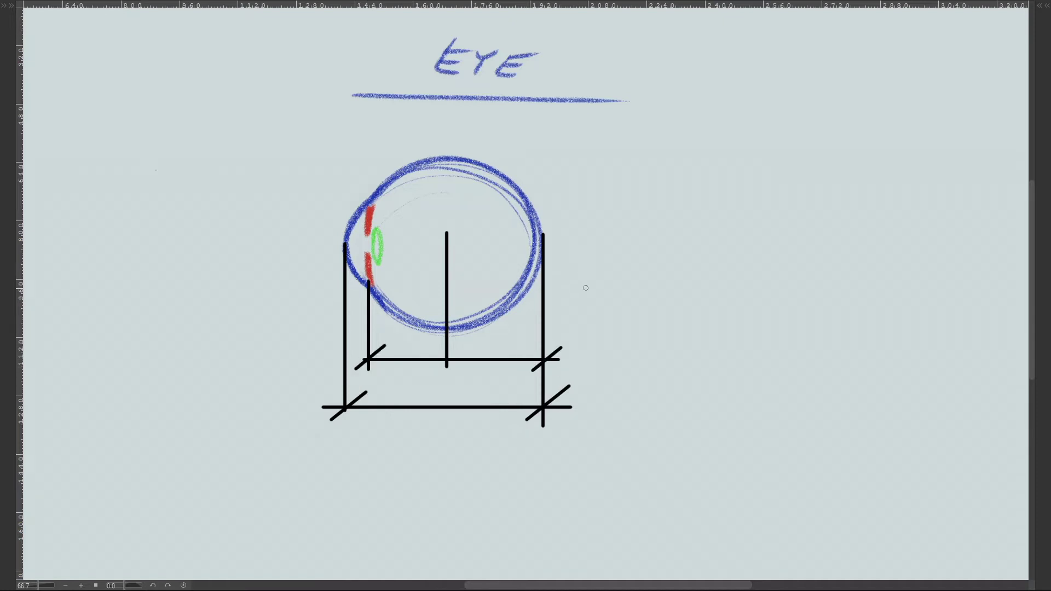
drag(437, 368, 455, 353)
Write the [mm] units label and the measurements 24-25, 12 and 8,32
mouse_move(589, 235)
mouse_down()
mouse_move(588, 264)
mouse_move(638, 257)
mouse_up()
drag(646, 240, 643, 270)
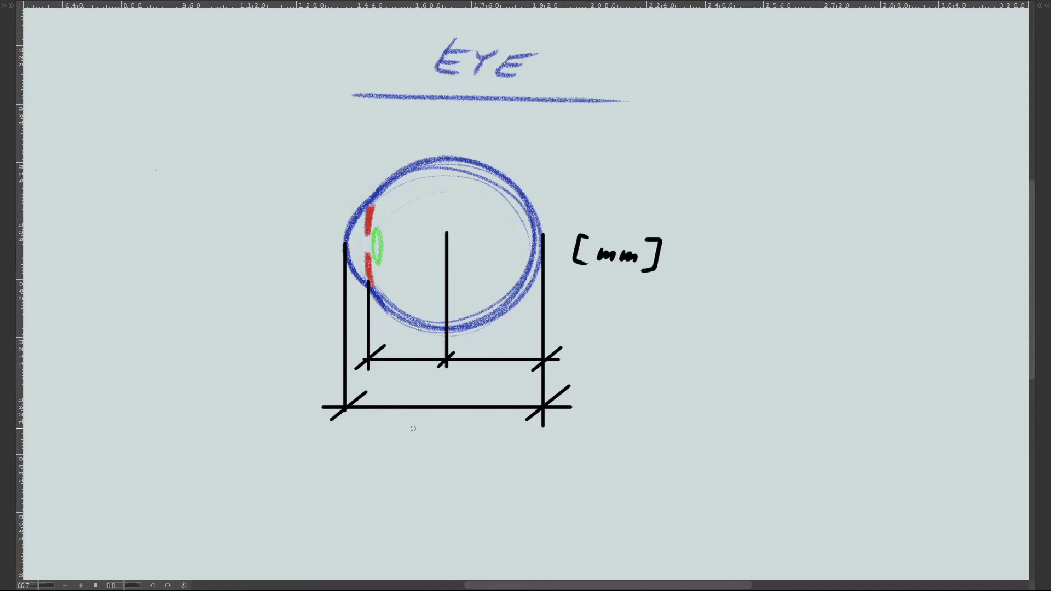
mouse_move(355, 432)
mouse_down()
mouse_move(372, 449)
mouse_move(411, 444)
mouse_up()
drag(414, 435, 432, 452)
drag(437, 434, 457, 431)
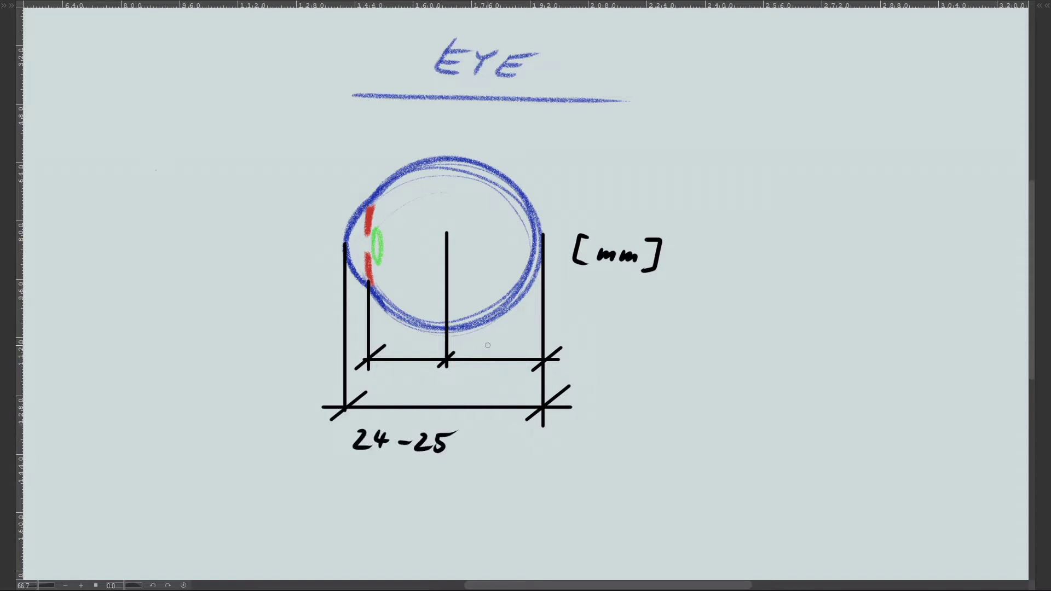
drag(488, 339, 492, 355)
drag(499, 341, 517, 355)
drag(390, 344, 405, 355)
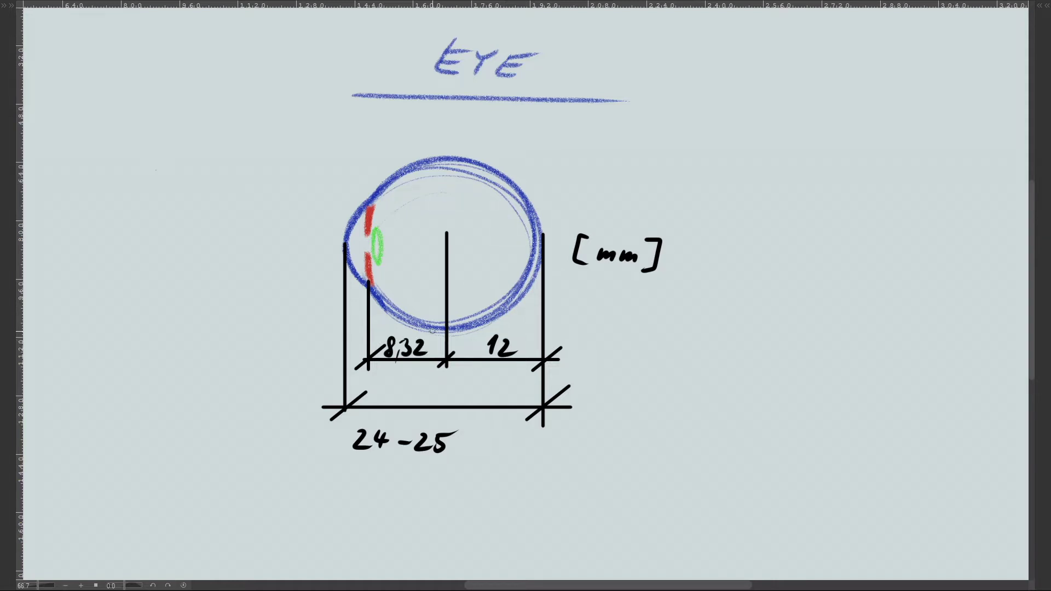
Draw orange leader lines for Cornea, Iris, Lens and Retina callouts and pan for space
drag(344, 235, 234, 259)
drag(369, 218, 540, 149)
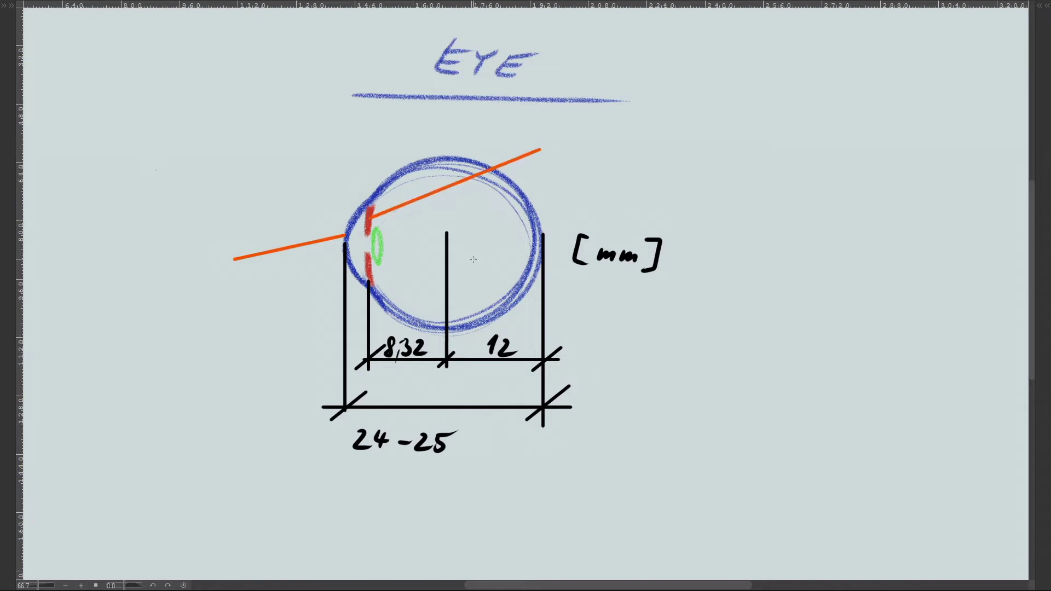
drag(380, 248, 605, 191)
drag(450, 156, 468, 129)
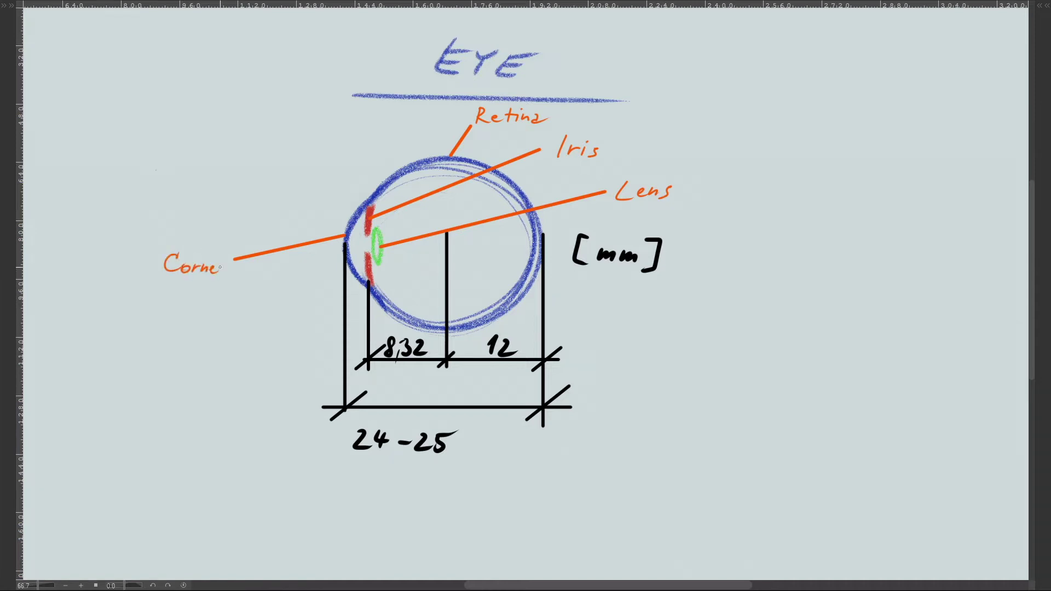
drag(702, 352, 602, 375)
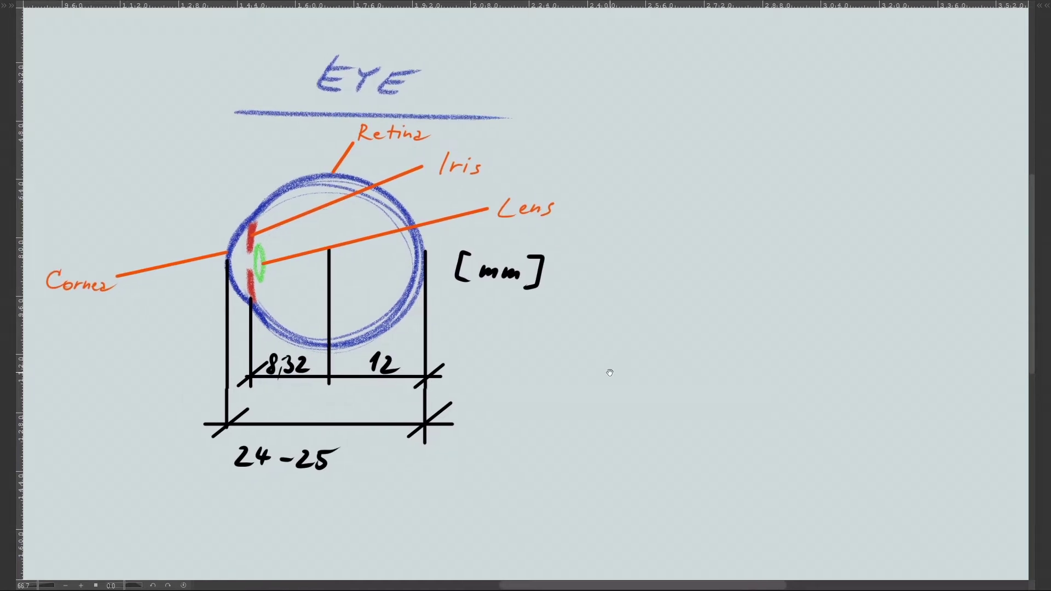
drag(311, 386, 327, 372)
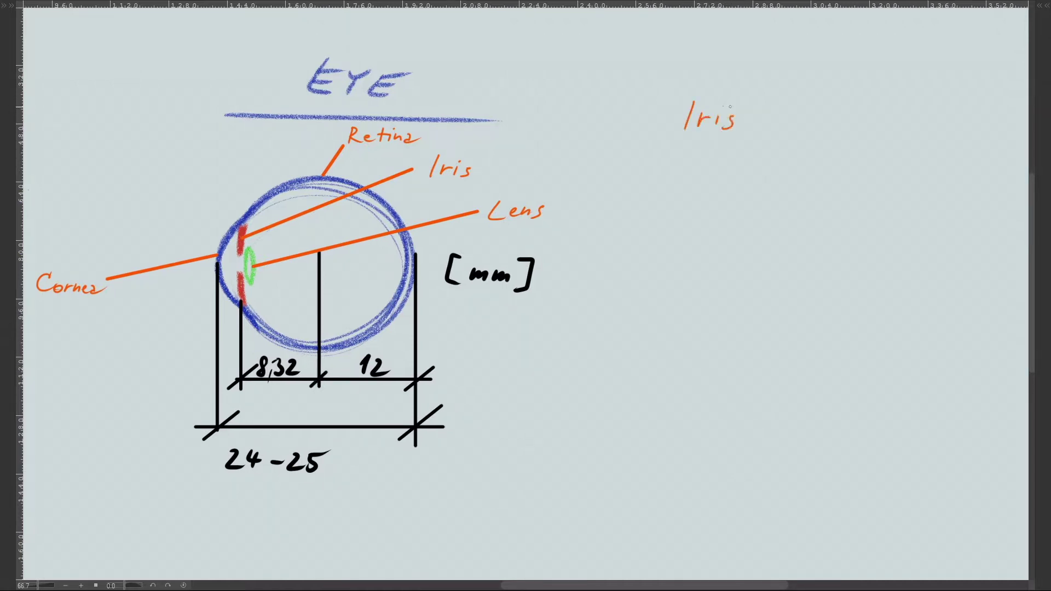
Draw the red iris circle with pupil and radial fibres, and underline the Iris heading
drag(750, 170, 711, 300)
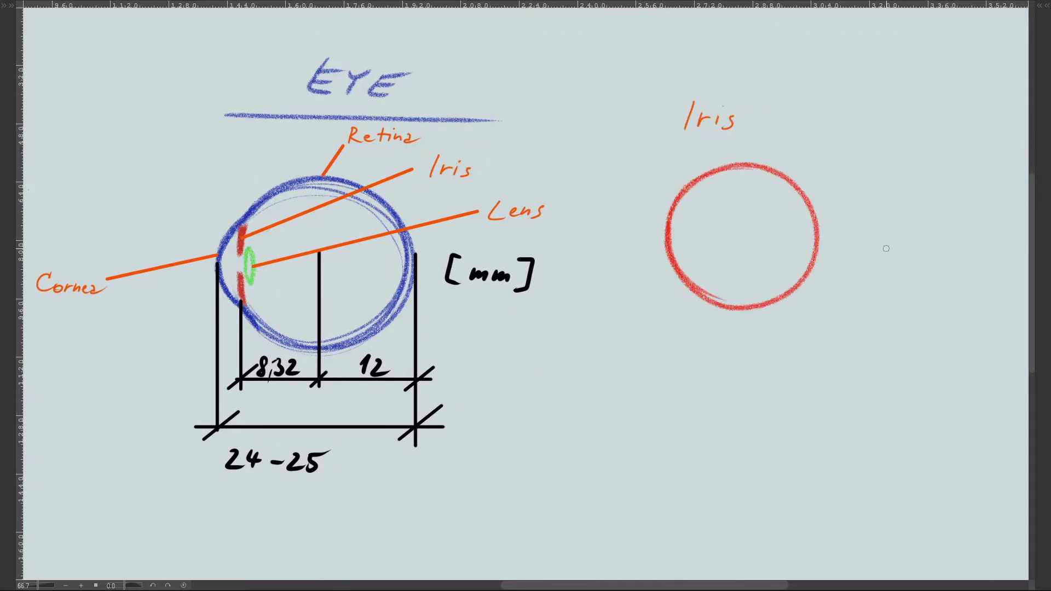
drag(737, 226, 684, 273)
drag(724, 251, 703, 278)
mouse_move(754, 241)
mouse_down()
mouse_move(794, 249)
mouse_move(796, 230)
mouse_up()
drag(740, 219, 750, 201)
drag(660, 142, 757, 140)
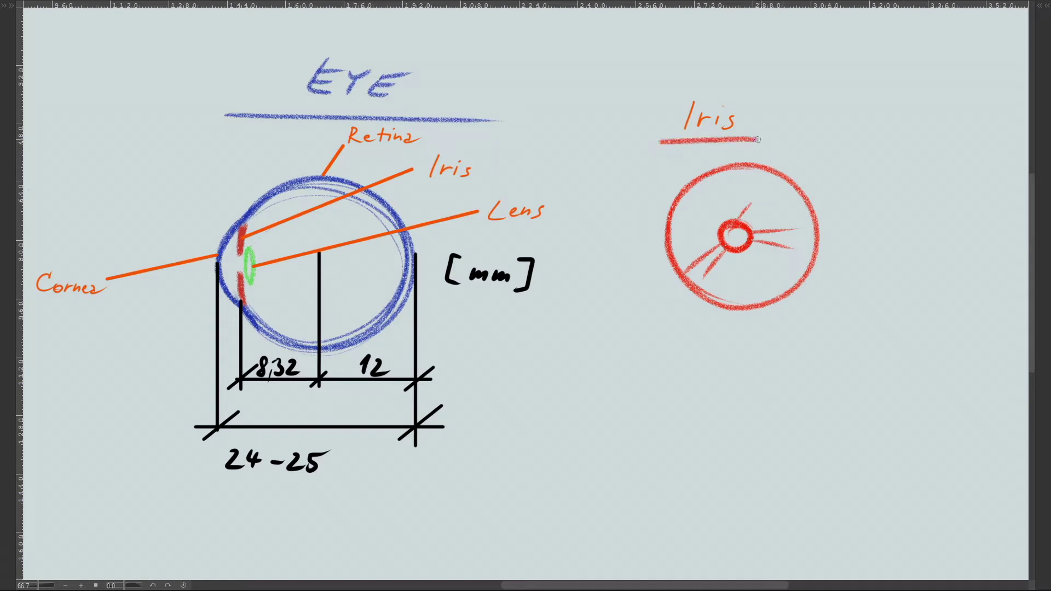
Add black dimension lines for the 11-13 iris width and the 2-8 pupil size
drag(666, 228, 666, 388)
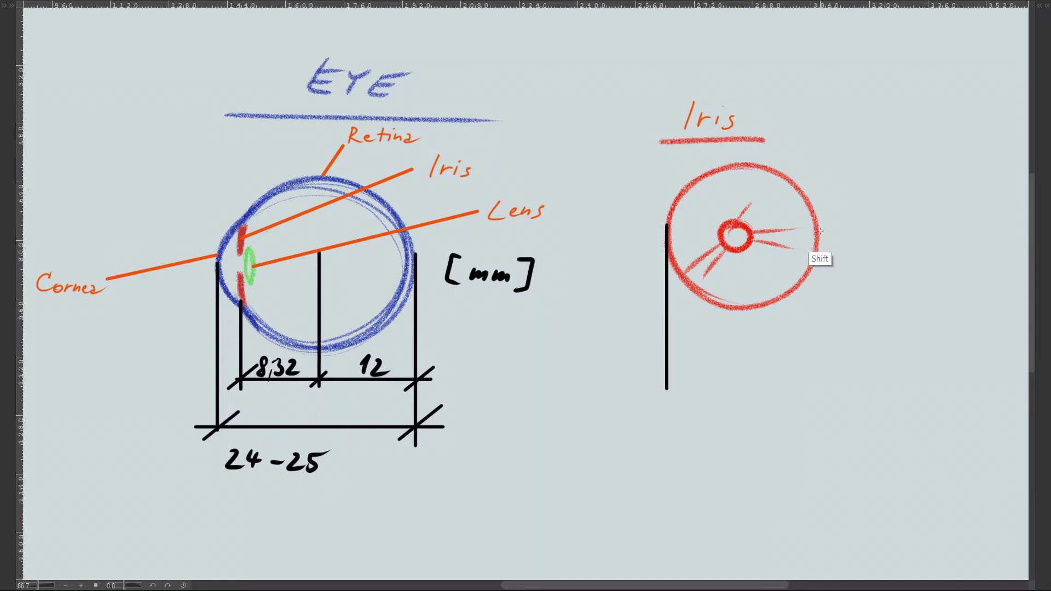
drag(818, 230, 818, 401)
mouse_move(641, 387)
mouse_down()
mouse_move(865, 388)
mouse_move(696, 367)
mouse_up()
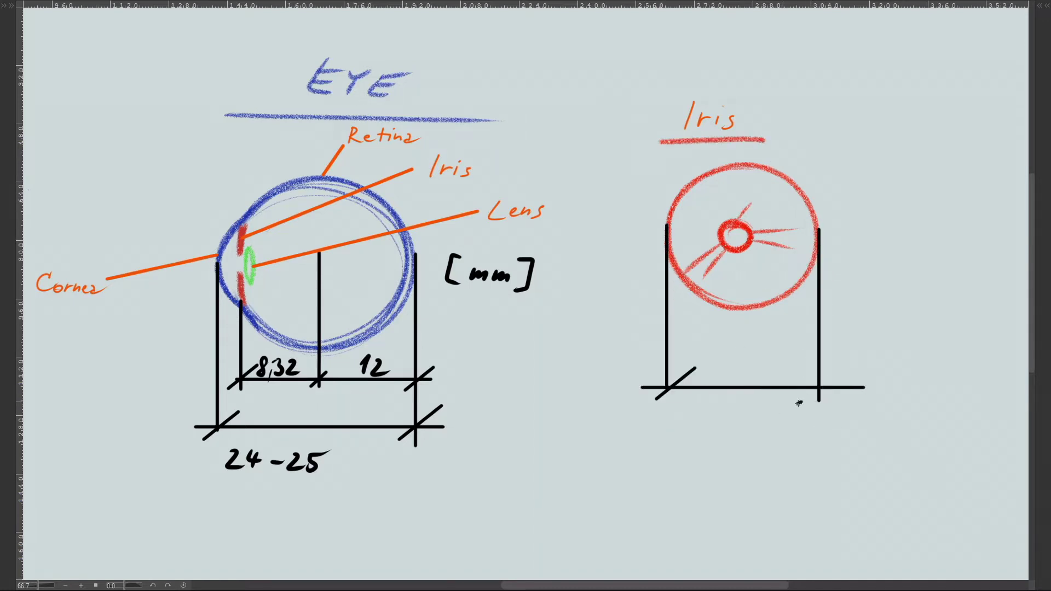
drag(797, 404, 850, 361)
shift+drag(719, 238, 719, 170)
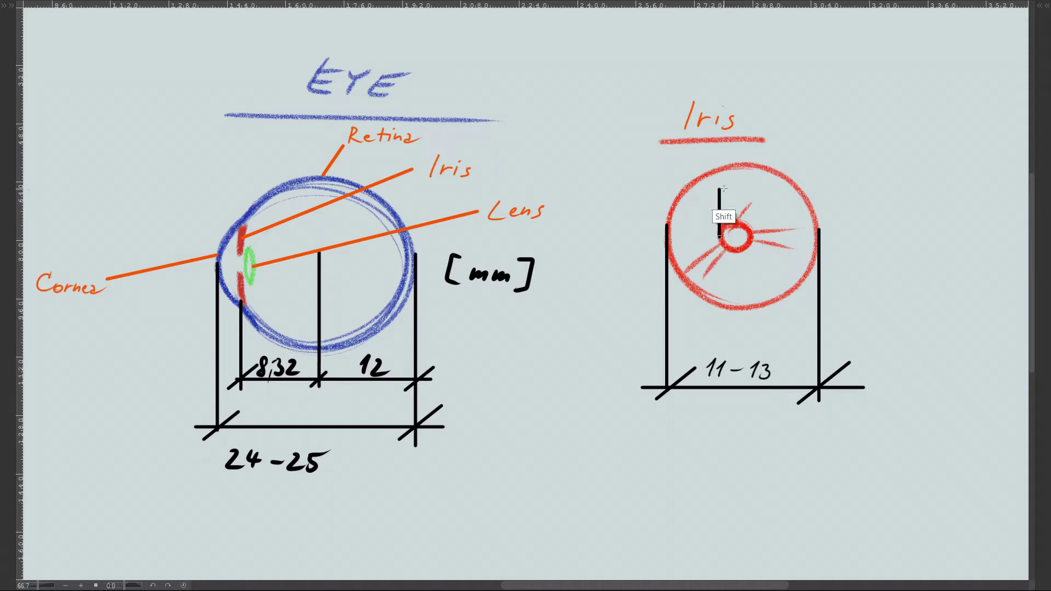
mouse_move(752, 238)
shift+mouse_down()
mouse_move(752, 168)
mouse_move(771, 185)
shift+mouse_up()
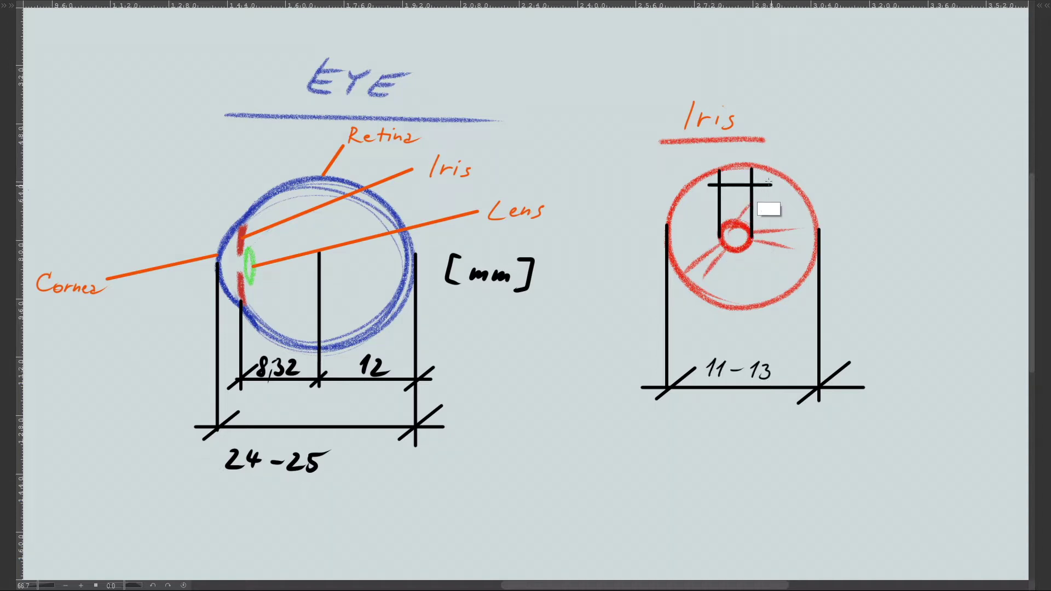
mouse_move(708, 195)
mouse_down()
mouse_move(734, 175)
mouse_move(765, 172)
mouse_up()
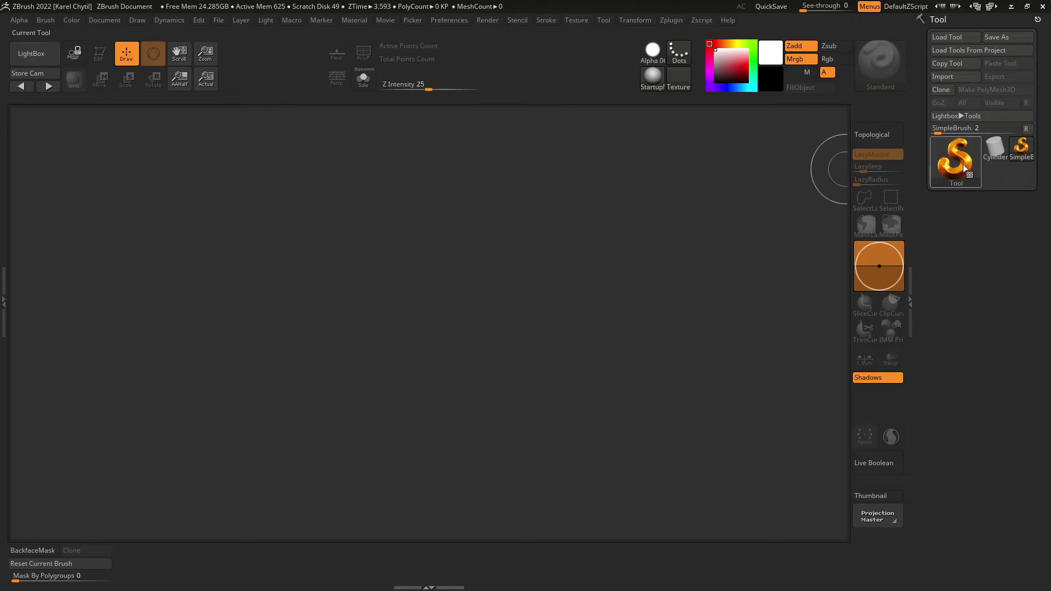
Draw a Sphere3D on the canvas in Edit mode and convert it with Make PolyMesh3D
click(944, 167)
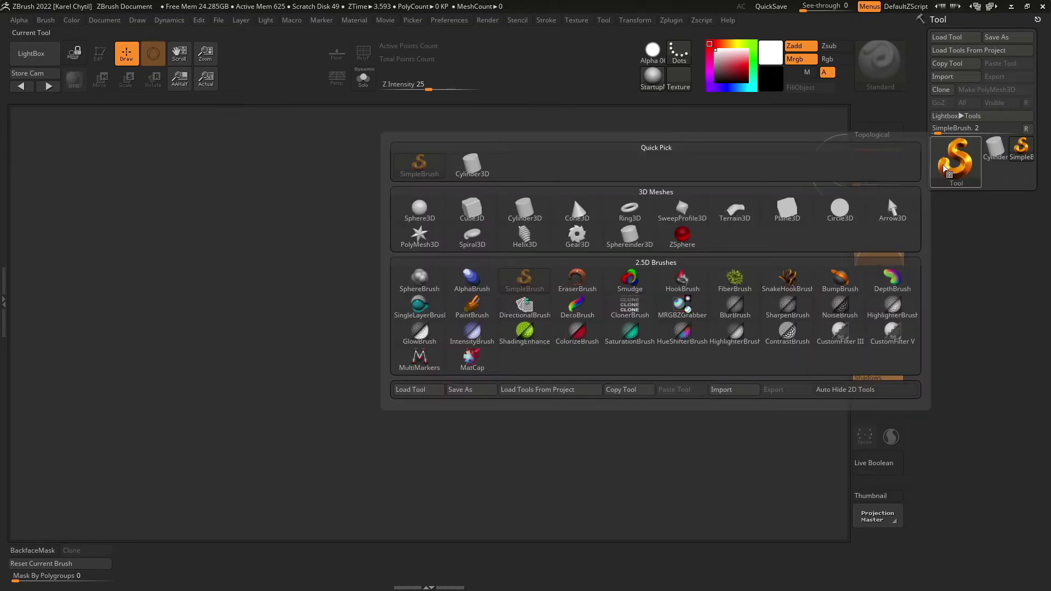
click(420, 210)
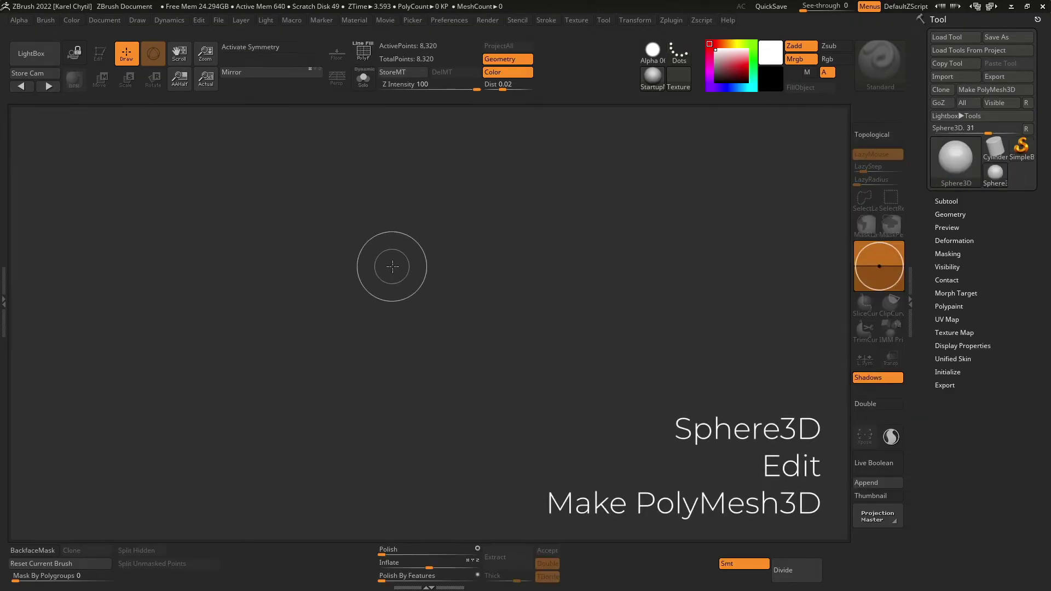
drag(393, 266, 413, 448)
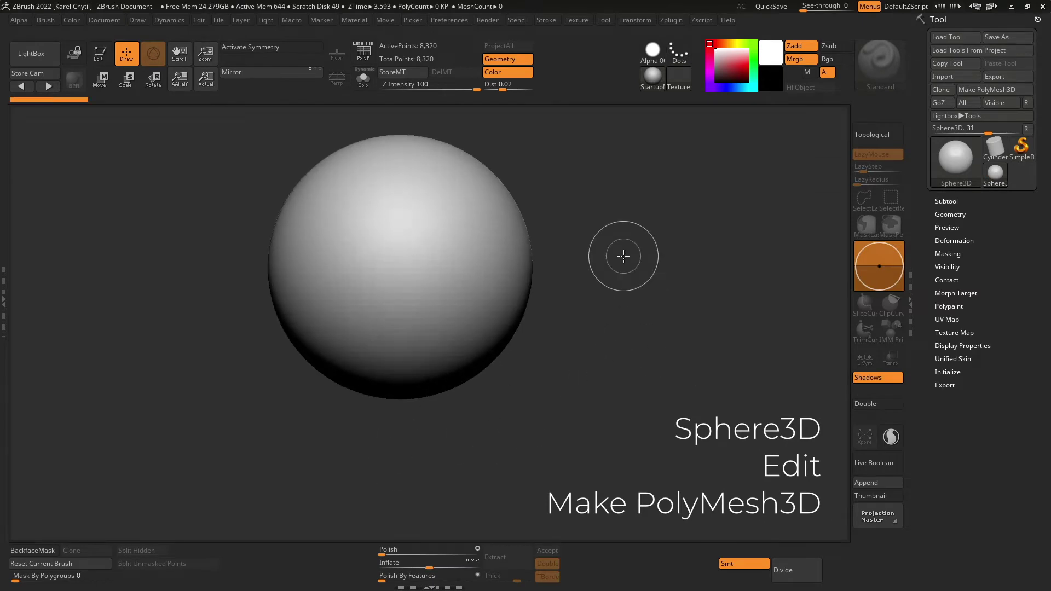
click(102, 56)
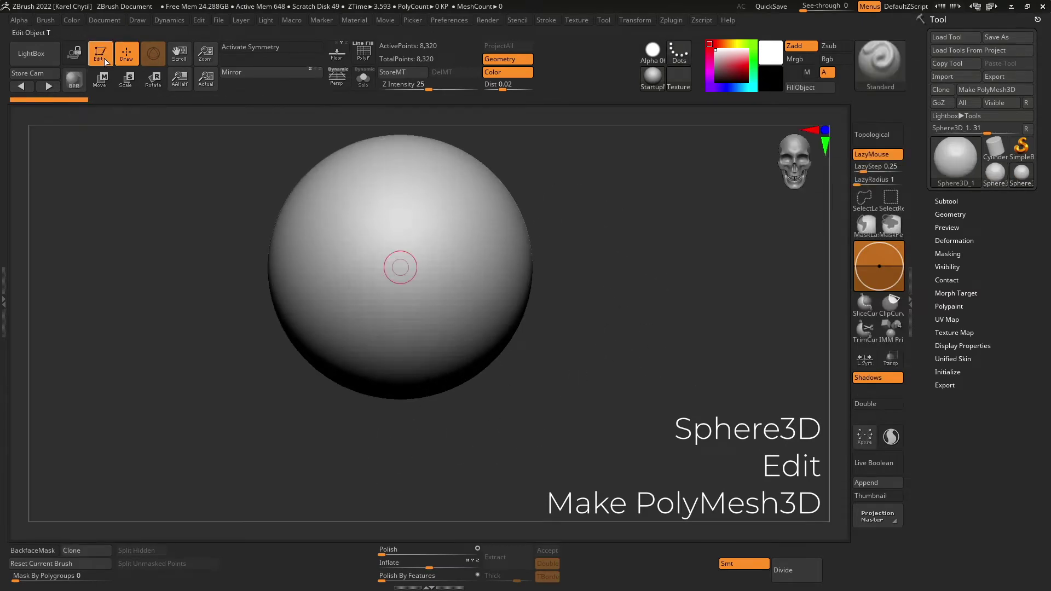
click(995, 89)
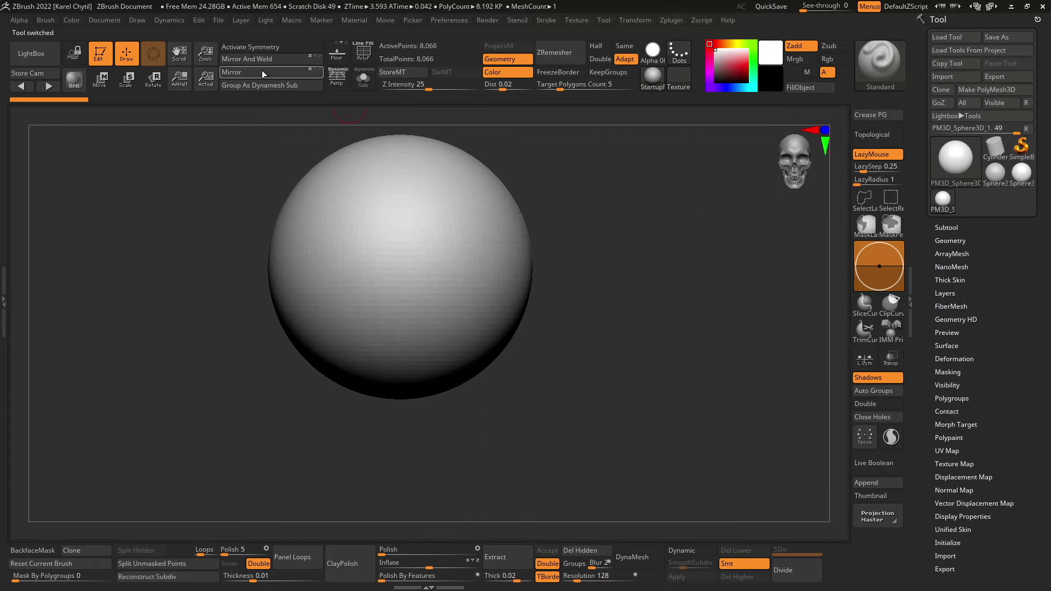
Show the wireframe and rotate the sphere 90 degrees so its pole faces front
click(363, 52)
mouse_move(638, 222)
mouse_down()
mouse_move(653, 258)
mouse_move(642, 262)
mouse_up()
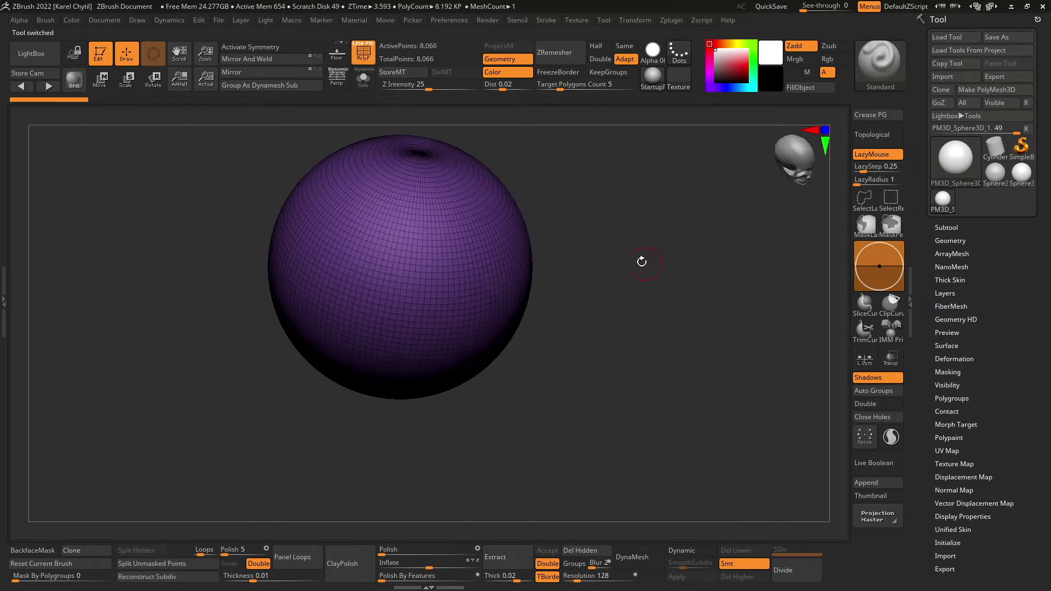
click(100, 80)
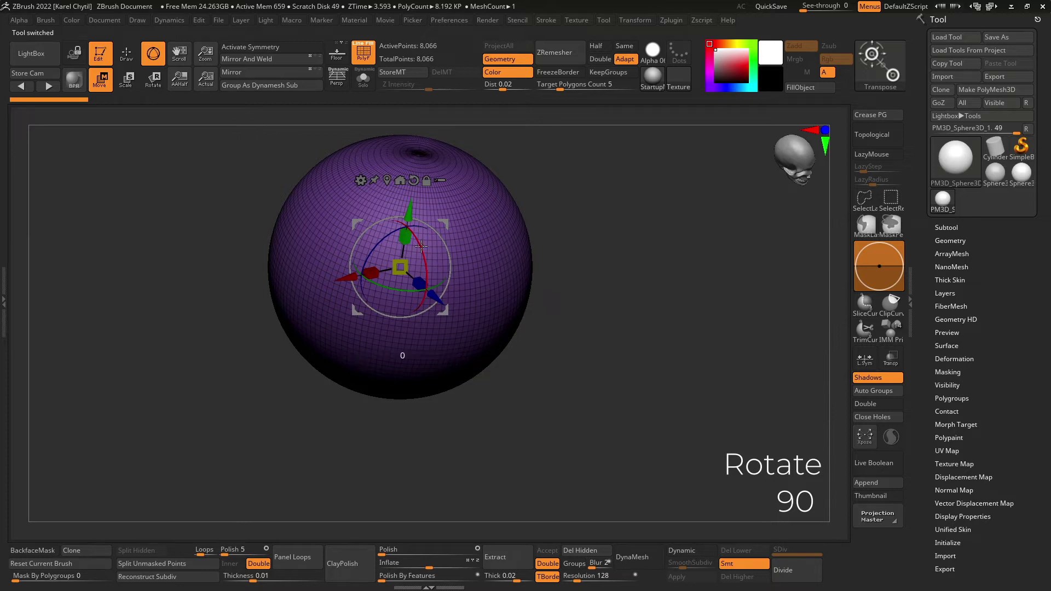
drag(421, 247, 429, 341)
shift+drag(617, 368, 675, 323)
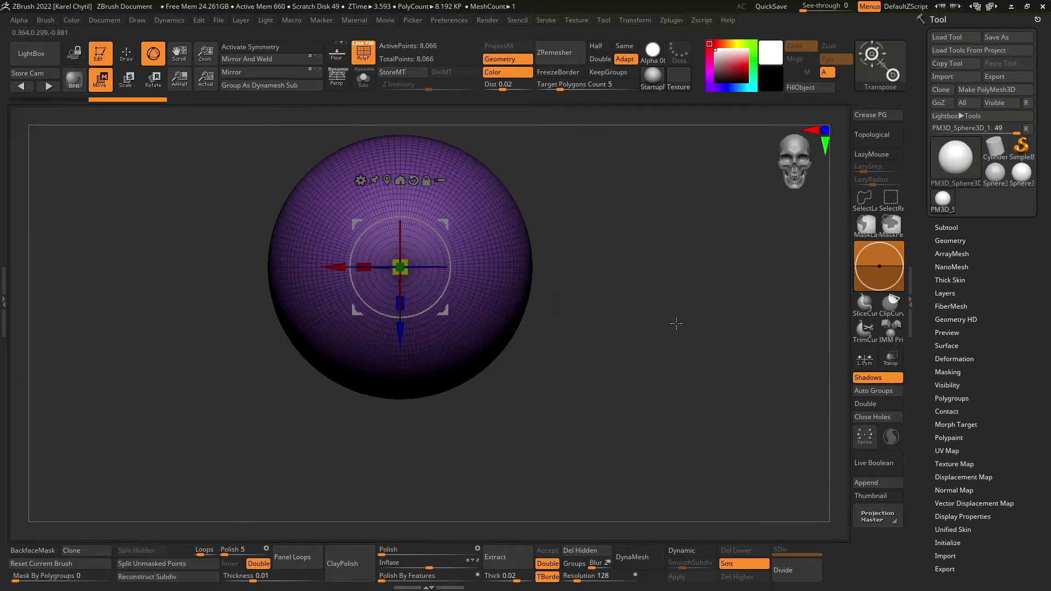
key(f)
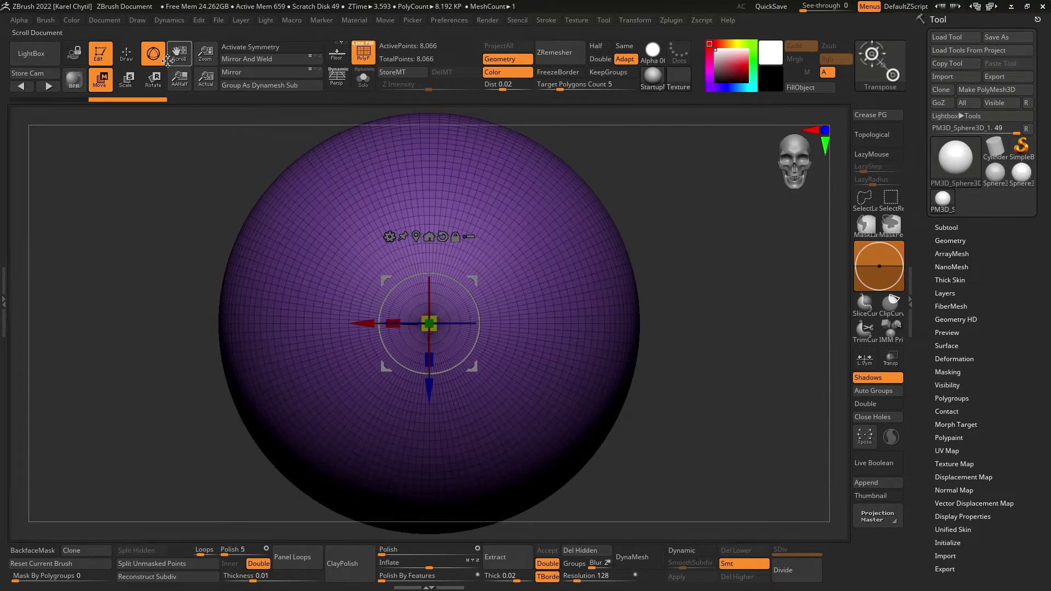
click(127, 53)
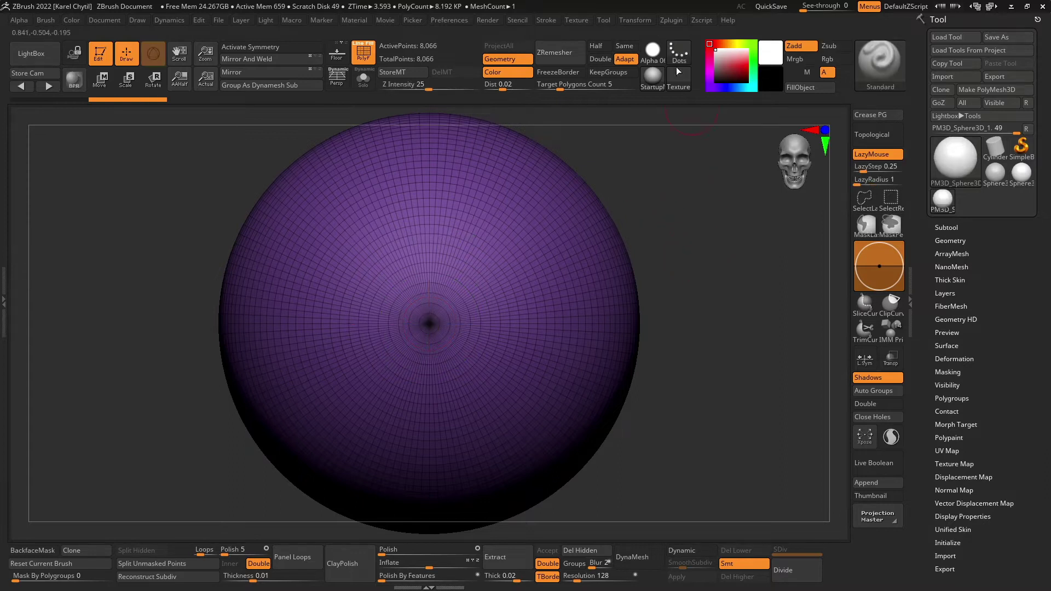
In Scale Master, resize the sphere subtool to 24 mm X and apply Scale Unify
click(671, 20)
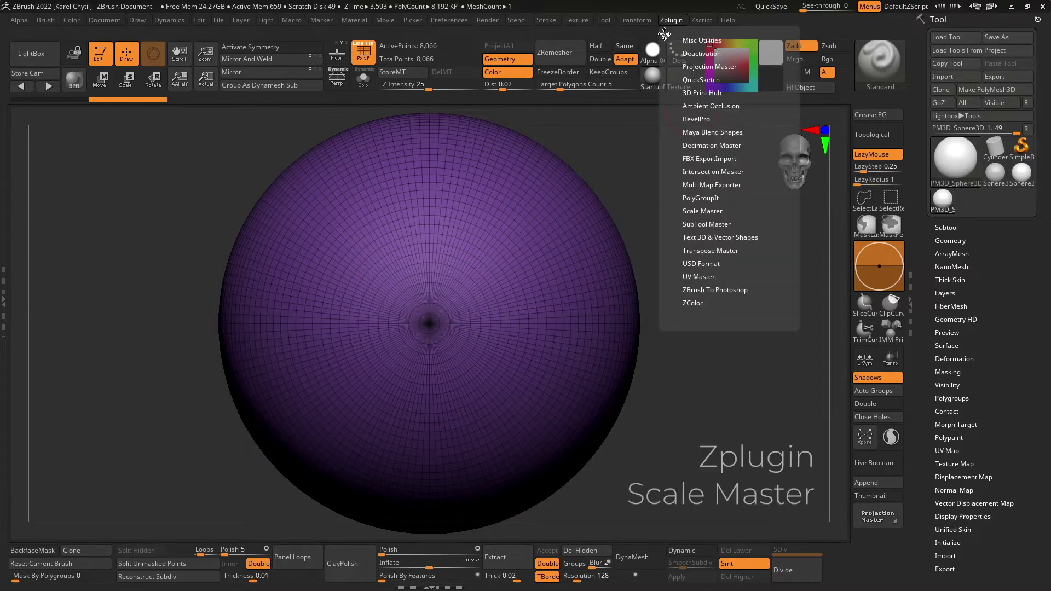
drag(664, 34, 994, 246)
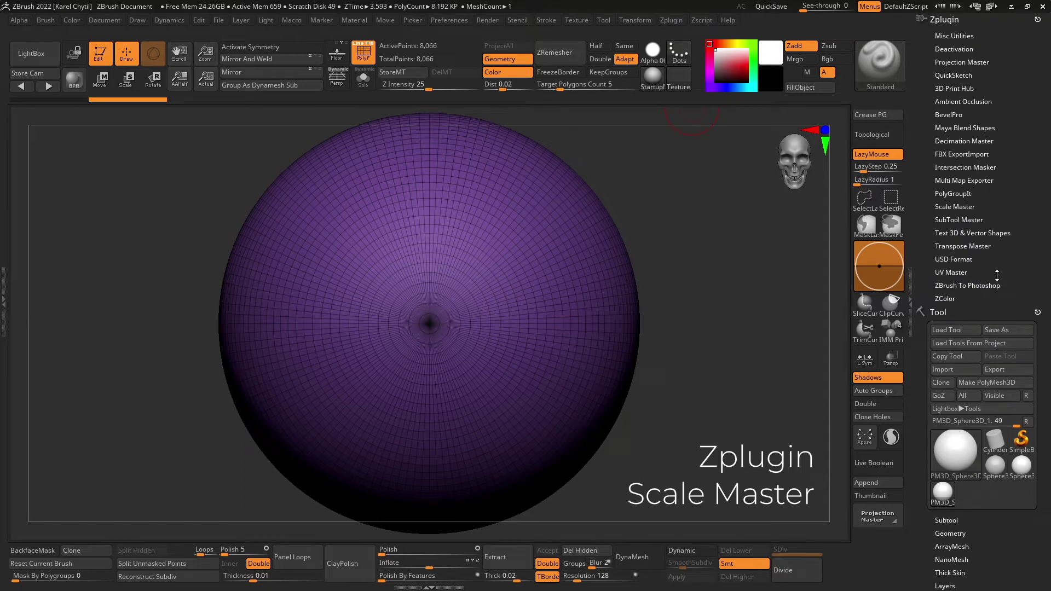
click(967, 207)
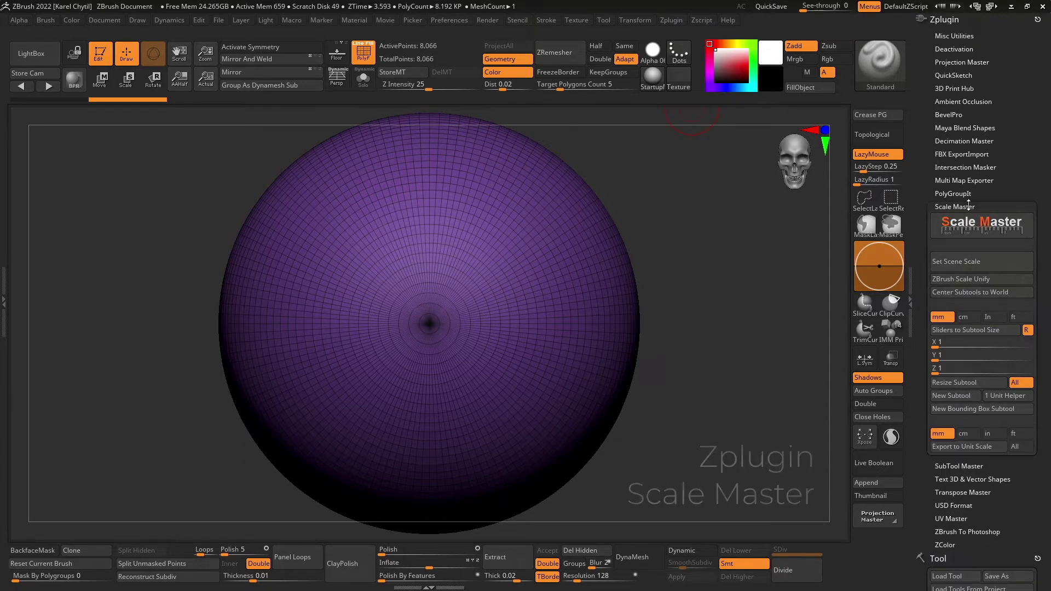
click(946, 342)
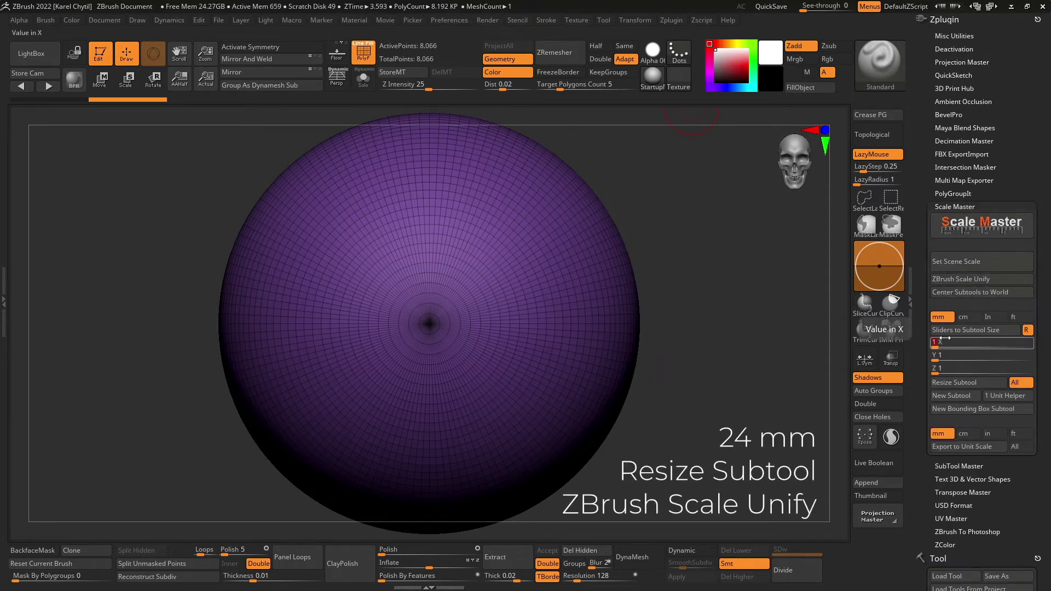
text(24)
key(Return)
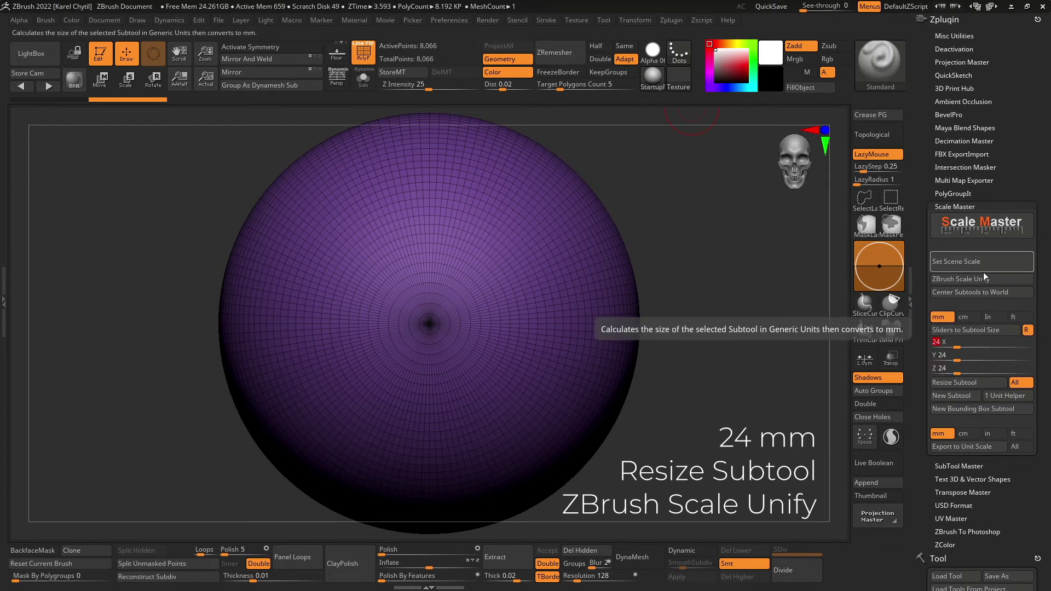
click(970, 383)
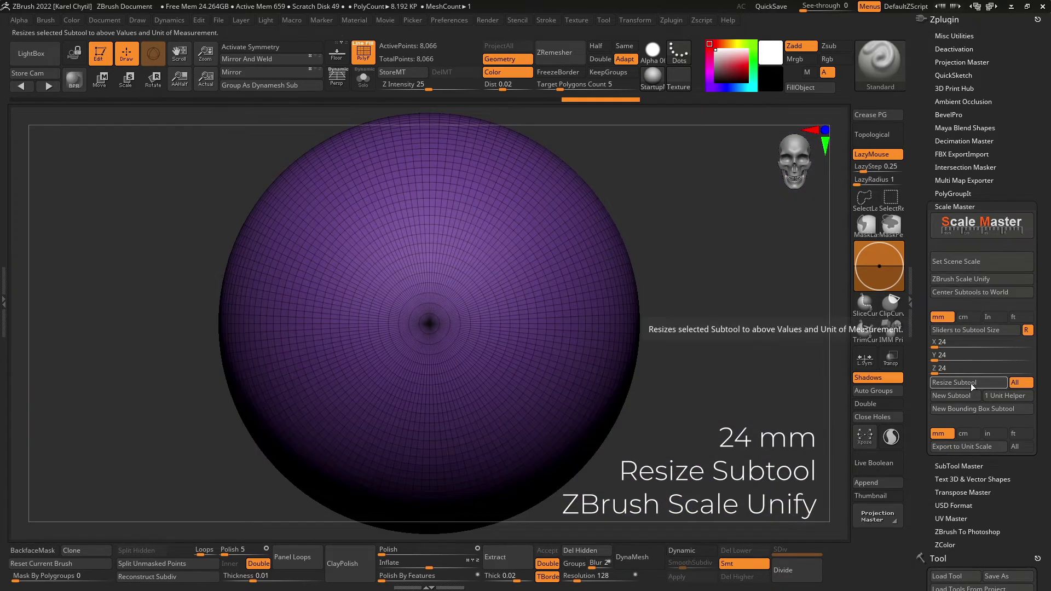
click(953, 279)
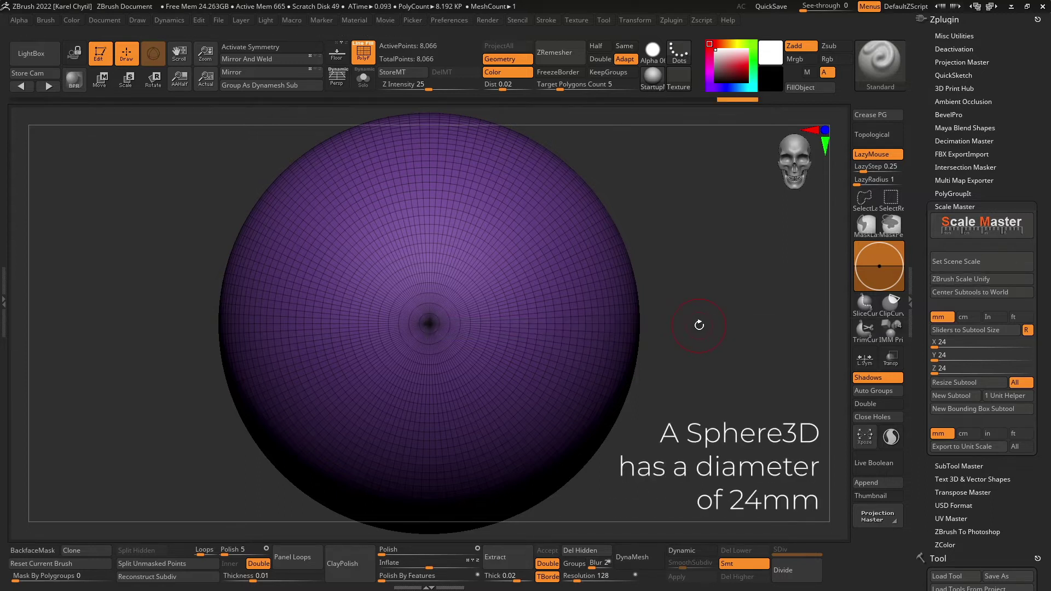
Measure the sphere's width with a transpose line, reading about 23.9 units
click(1037, 20)
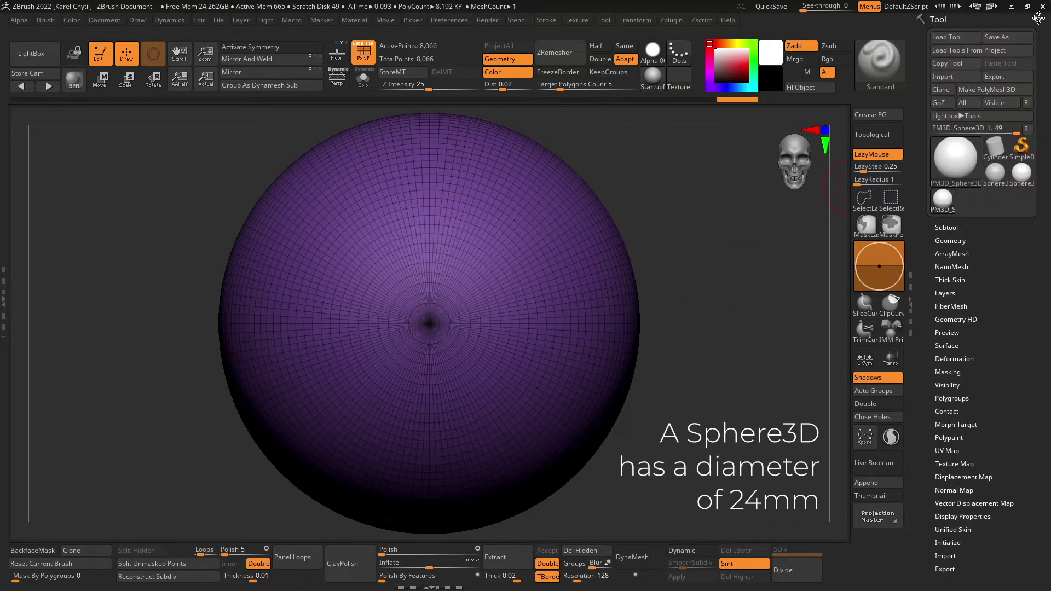
key(w)
key(y)
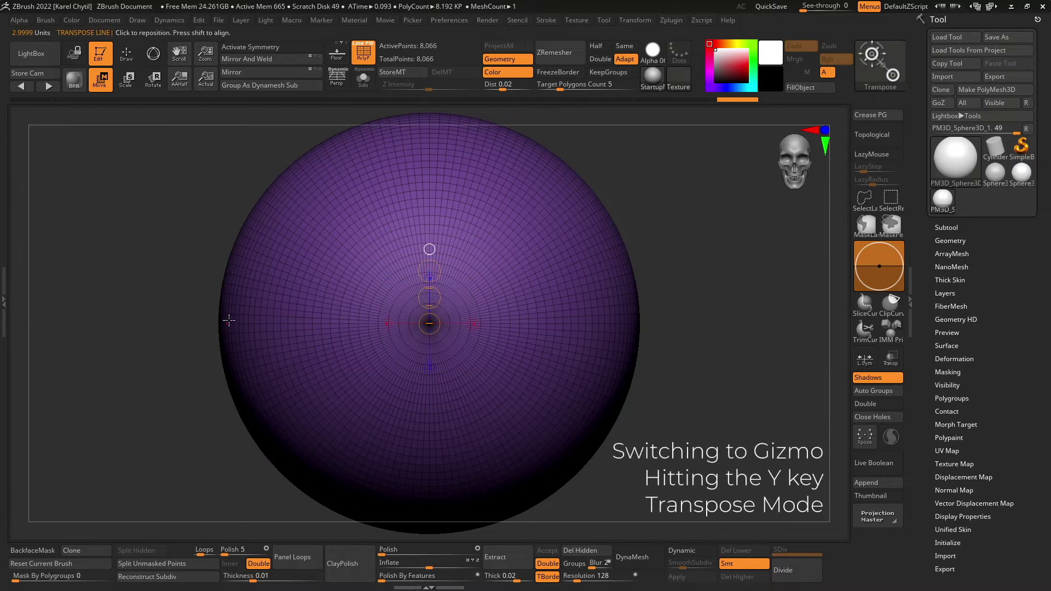
drag(216, 323, 638, 323)
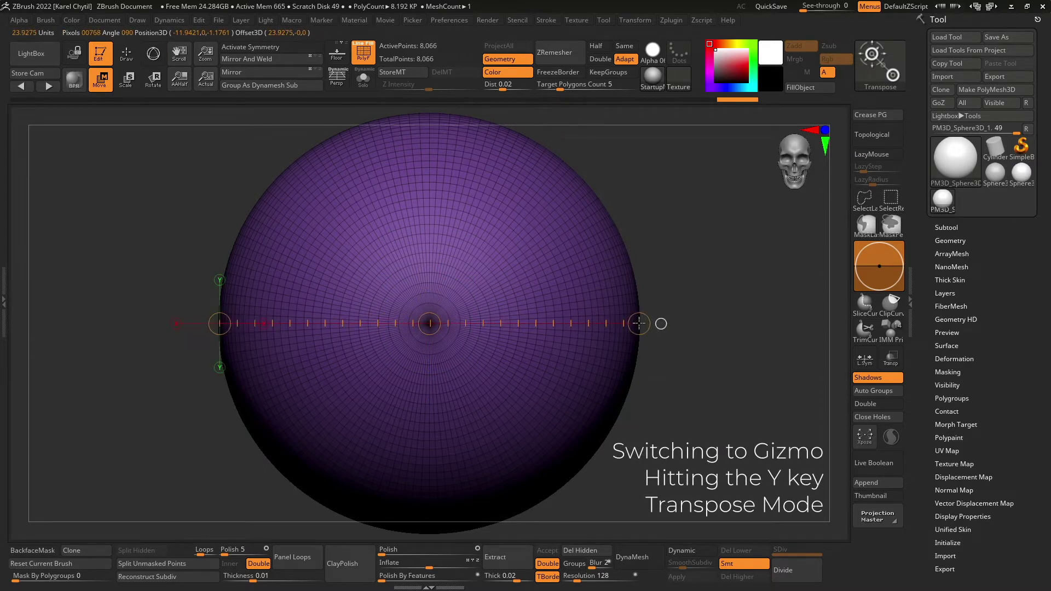
drag(639, 323, 641, 324)
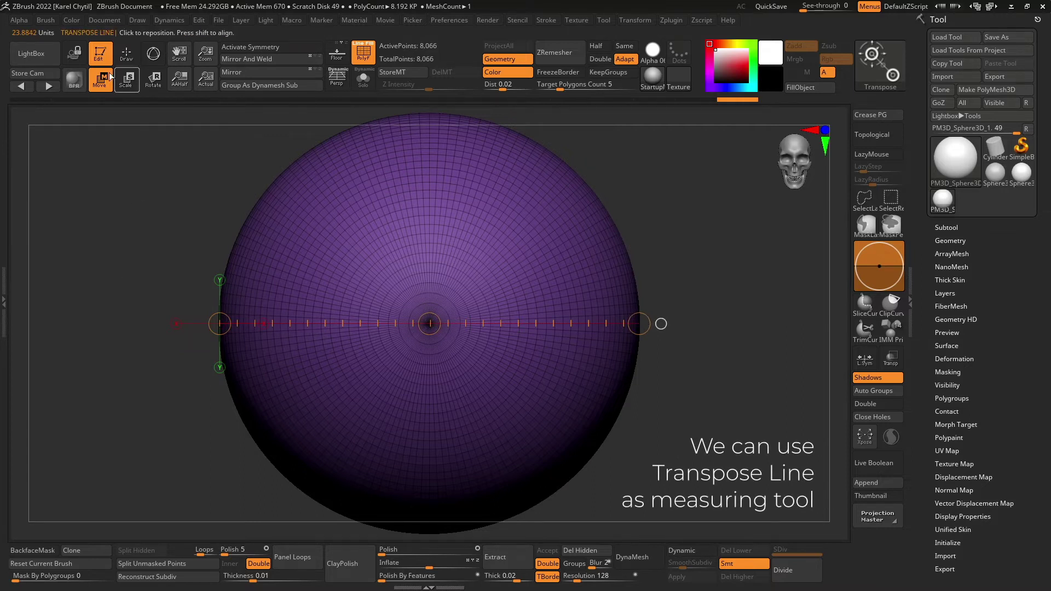
Return to Draw mode, turn to a side view, and expand the subtool list
click(126, 53)
mouse_move(722, 370)
shift+mouse_down()
mouse_move(681, 350)
mouse_move(734, 345)
mouse_move(717, 345)
shift+mouse_up()
key(f)
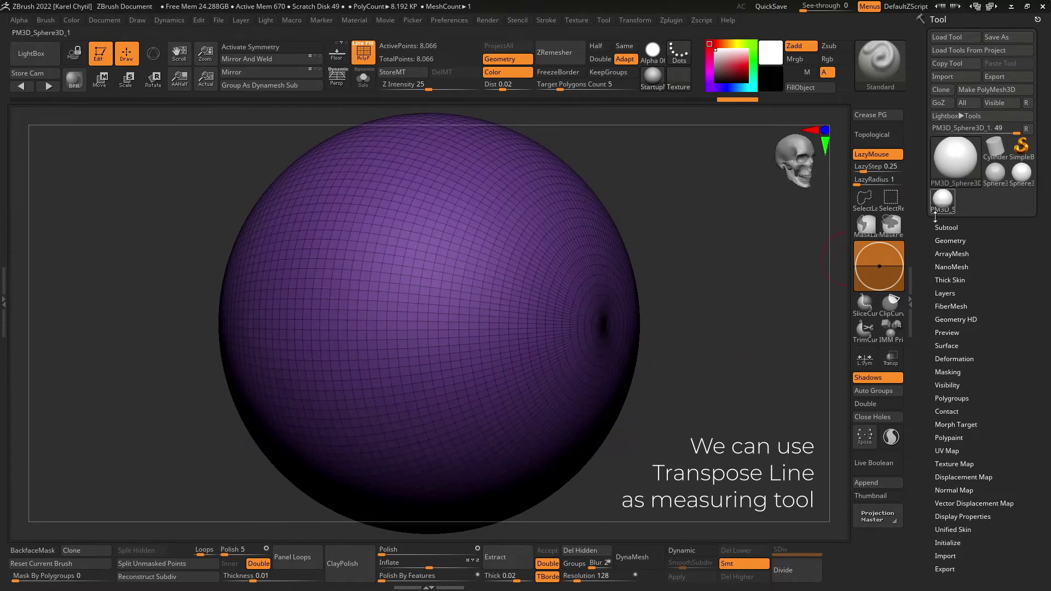
click(942, 227)
Rename the sphere subtool to 'reference' and rotate its pole away from view
click(949, 355)
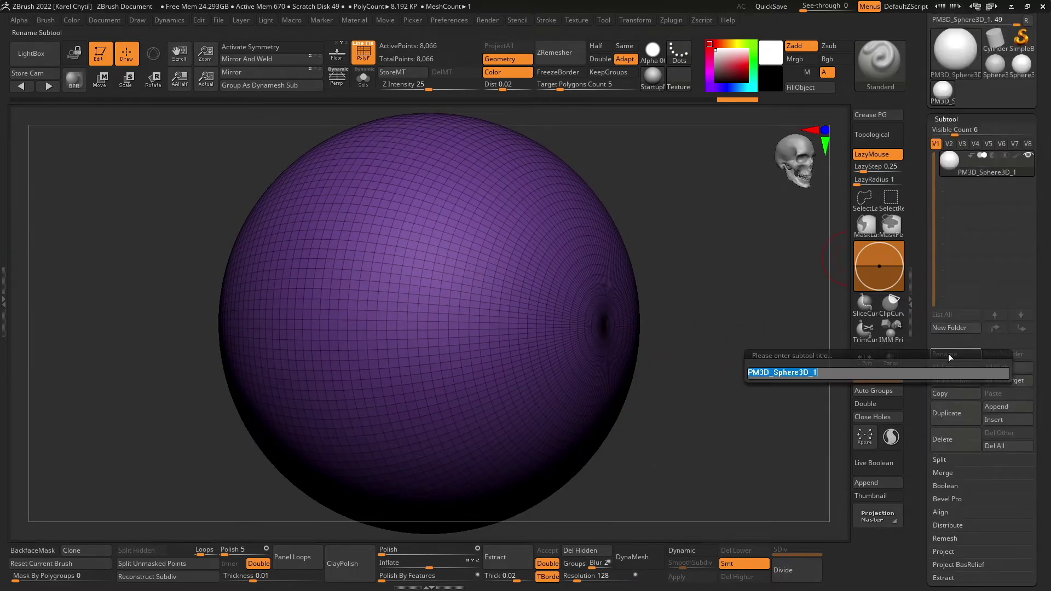
text(referen)
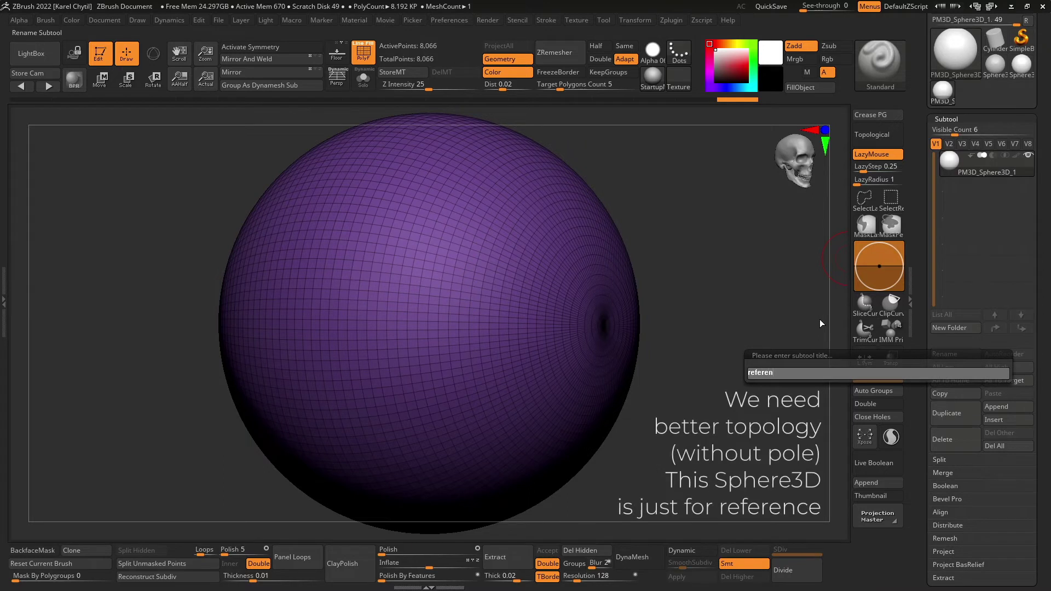
text(ce)
key(Return)
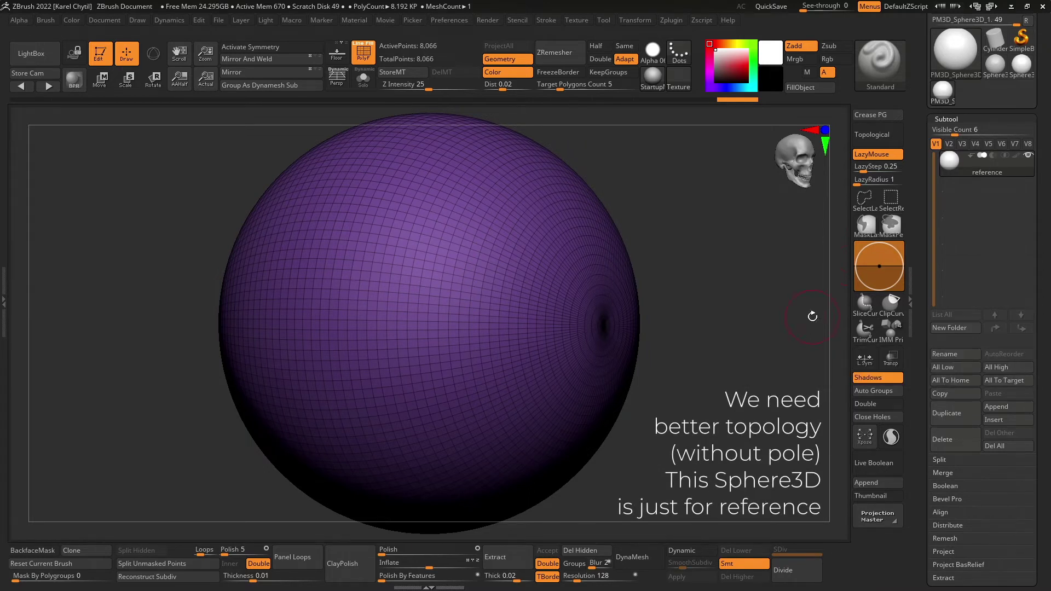
mouse_move(710, 298)
mouse_down()
mouse_move(774, 305)
mouse_move(746, 305)
mouse_up()
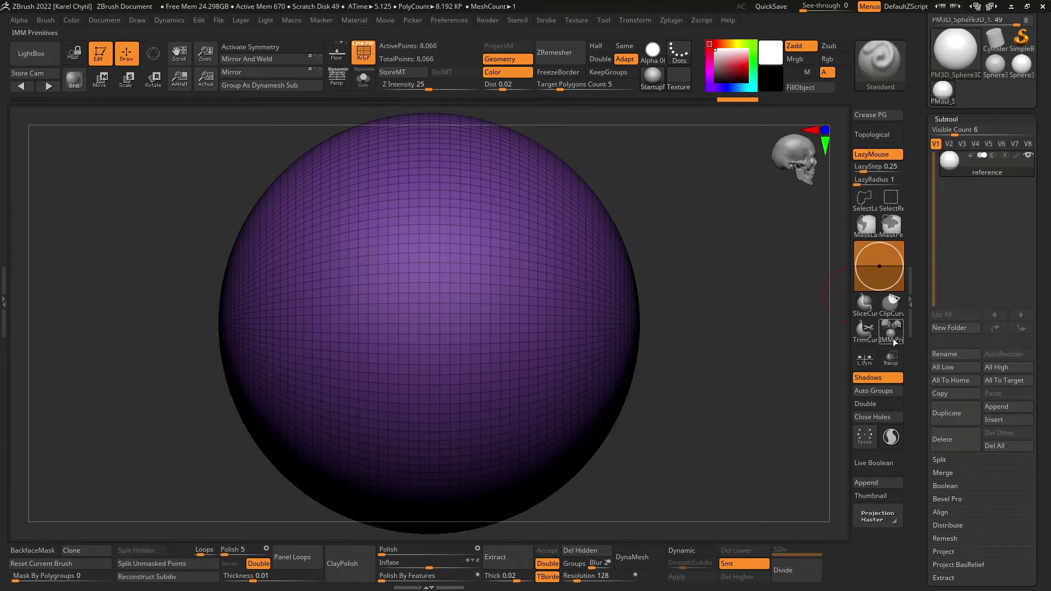
Duplicate the reference sphere, enable Transp, and scale the copy down inside it
click(952, 413)
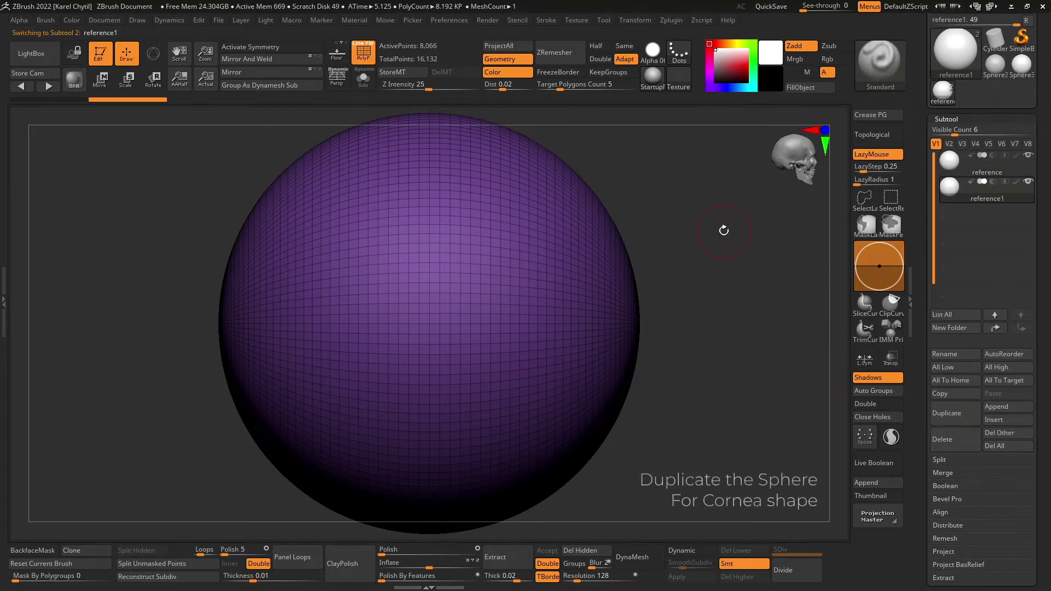
click(635, 20)
click(722, 277)
click(102, 82)
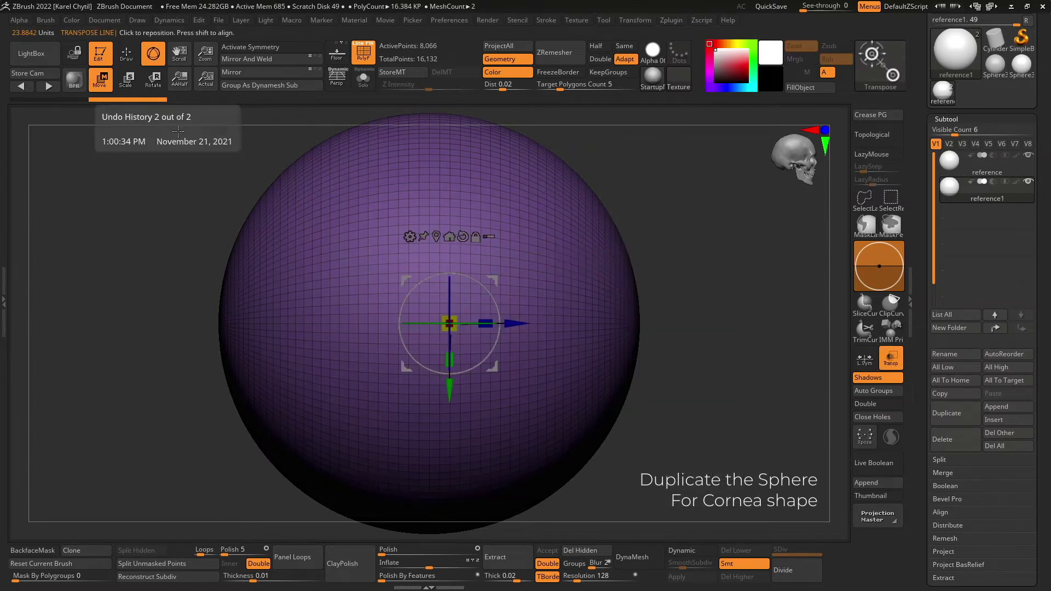
drag(424, 317, 498, 385)
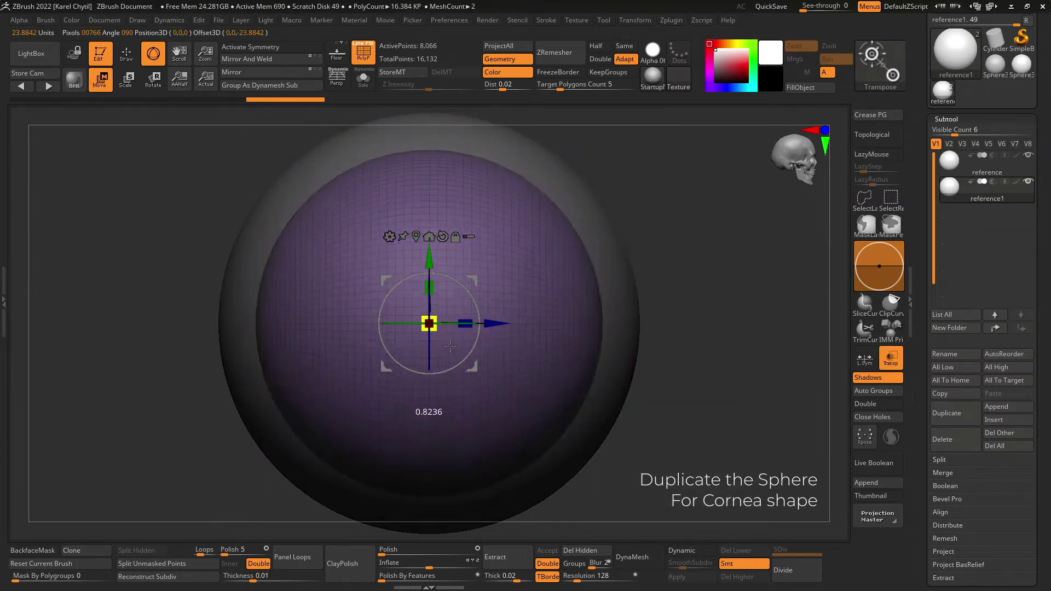
Measure and push the smaller sphere forward so it bulges out like a cornea
key(y)
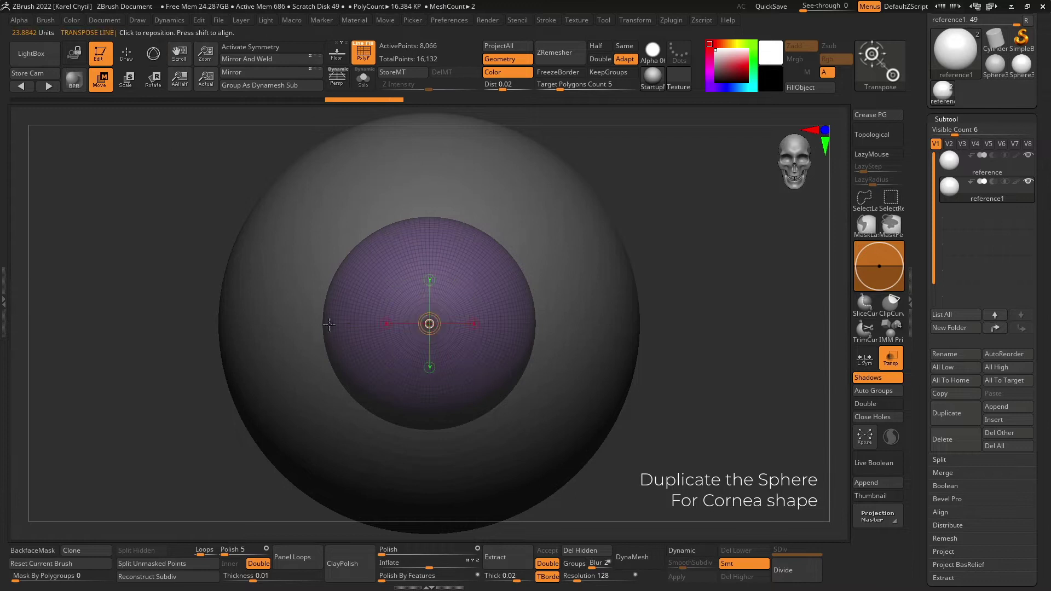
drag(282, 321, 558, 323)
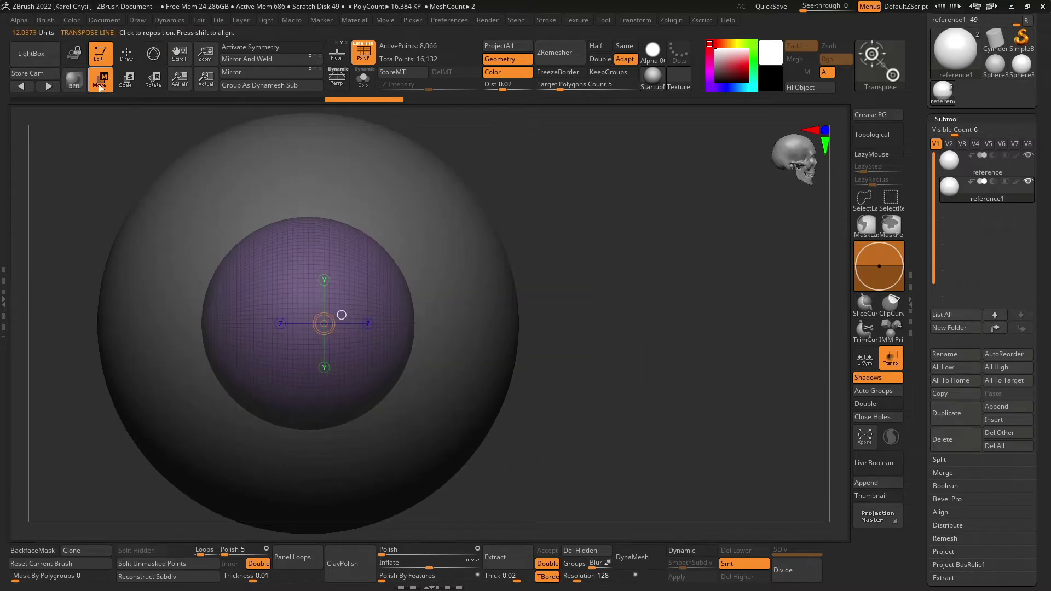
key(y)
mouse_move(343, 323)
mouse_down()
mouse_move(480, 322)
mouse_move(467, 312)
mouse_up()
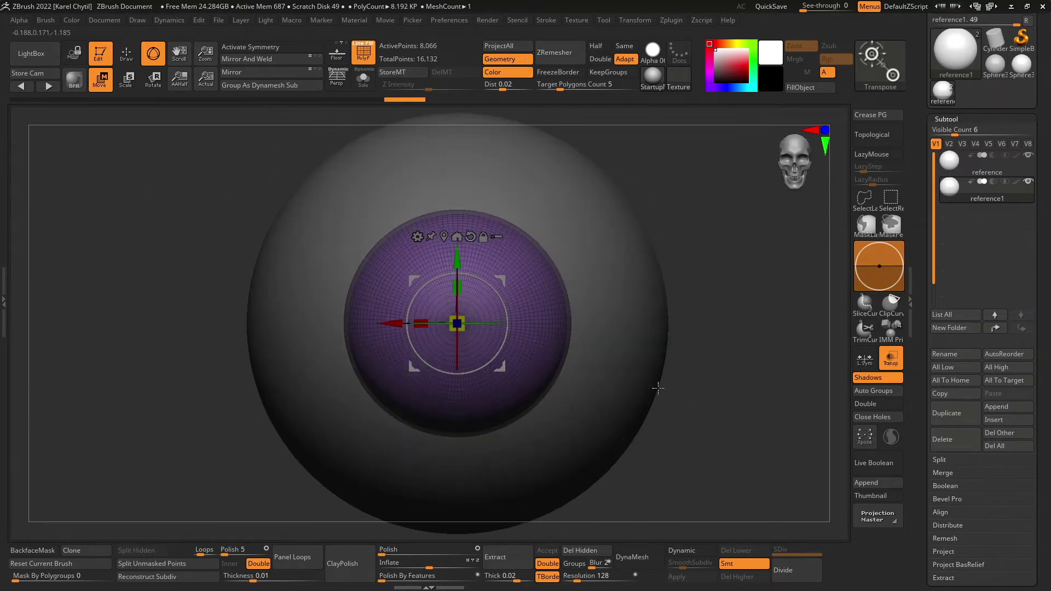
click(155, 58)
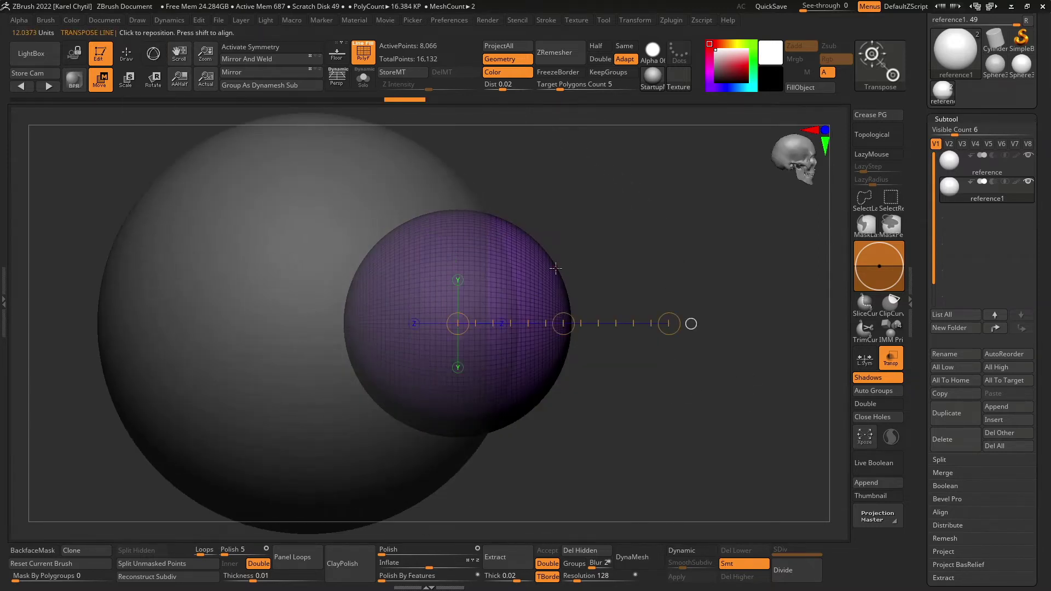
drag(570, 320, 521, 320)
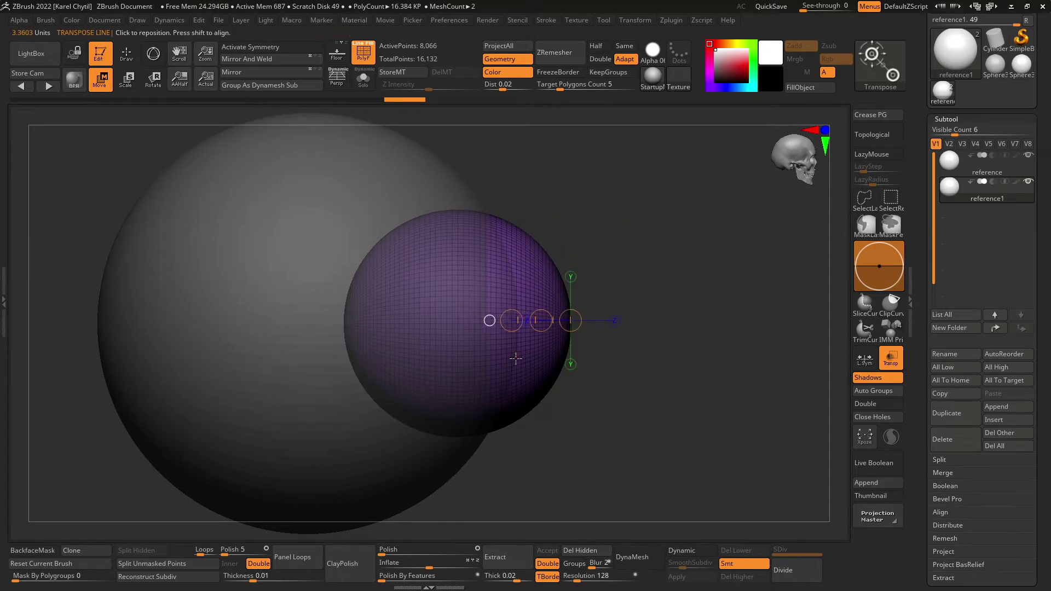
key(y)
drag(630, 320, 614, 320)
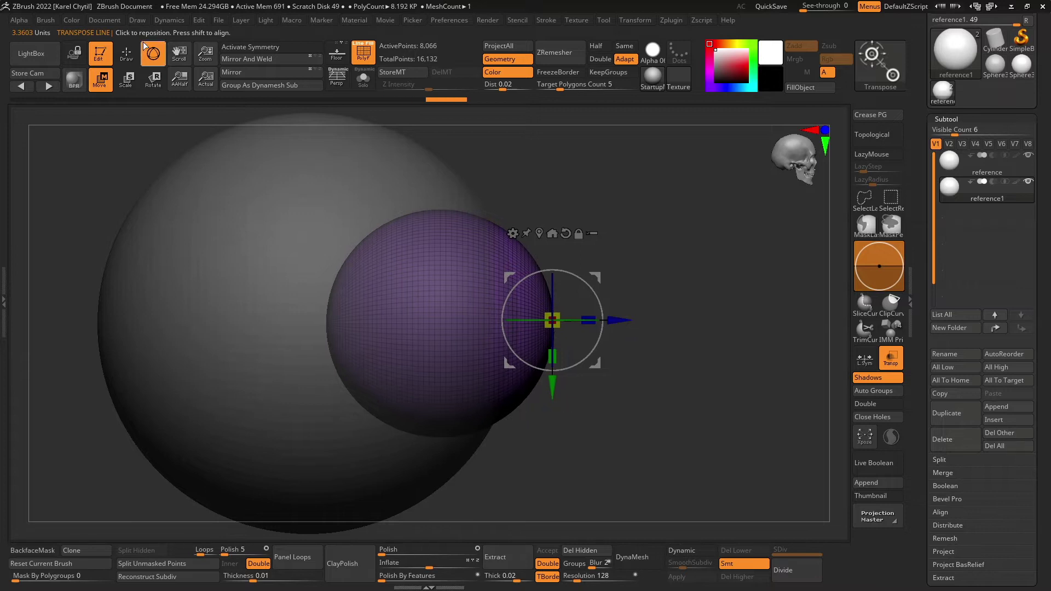
key(y)
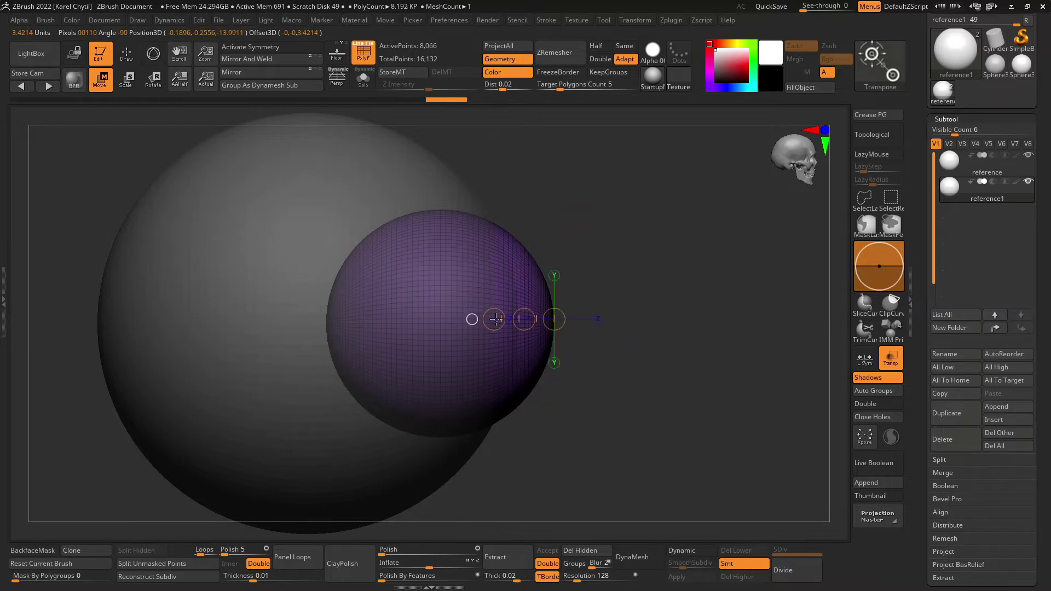
shift+drag(642, 382, 583, 382)
Turn off Transp and view both spheres from the front
key(q)
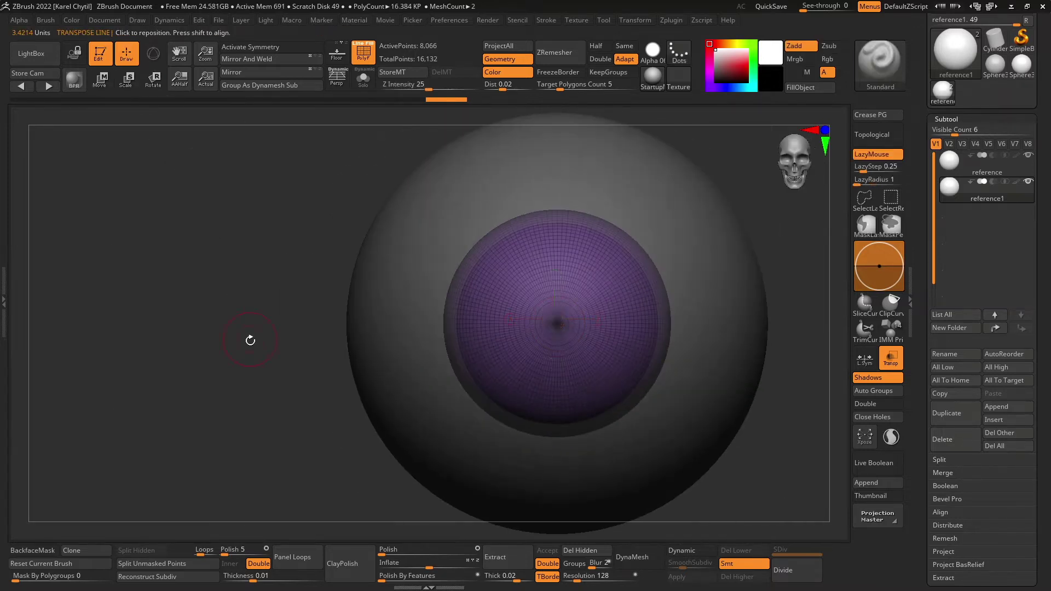
drag(251, 341, 307, 329)
click(641, 21)
click(728, 277)
shift+drag(689, 356, 621, 363)
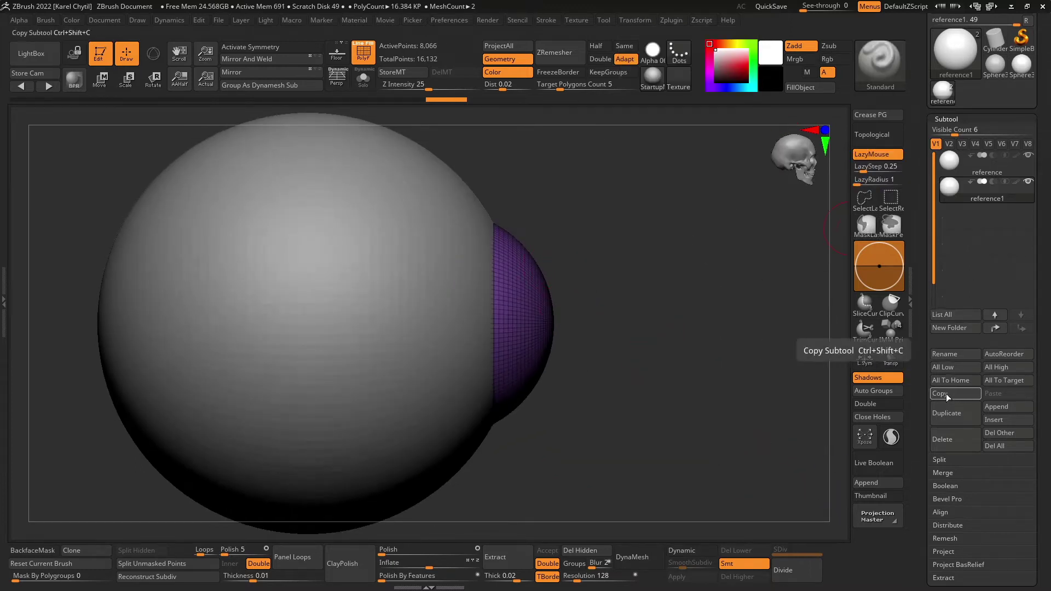
Create a subtool folder named 'ref' and move the reference sphere into it
click(947, 328)
text(ref)
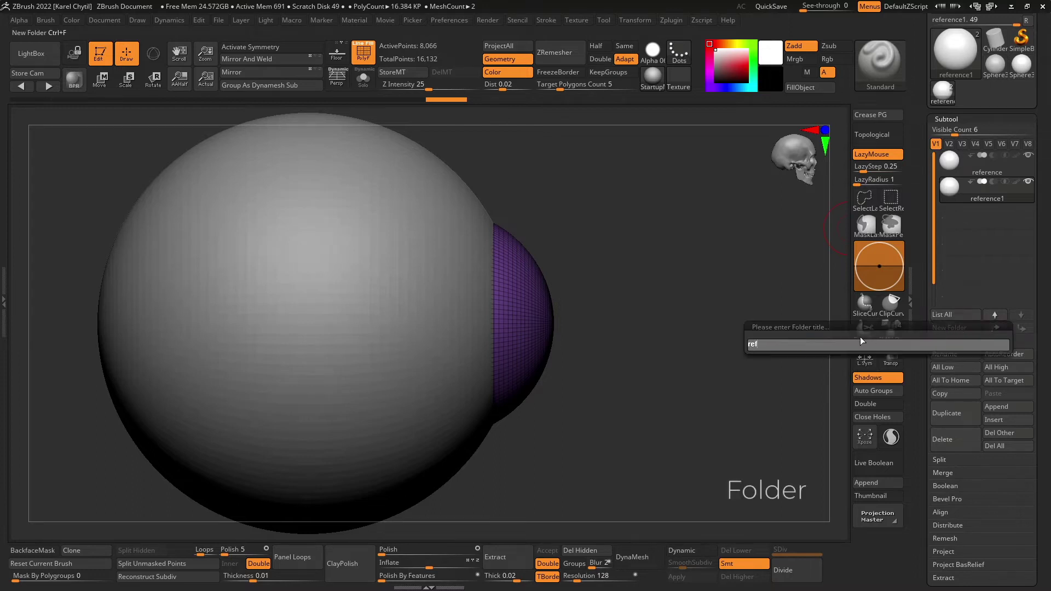
key(Return)
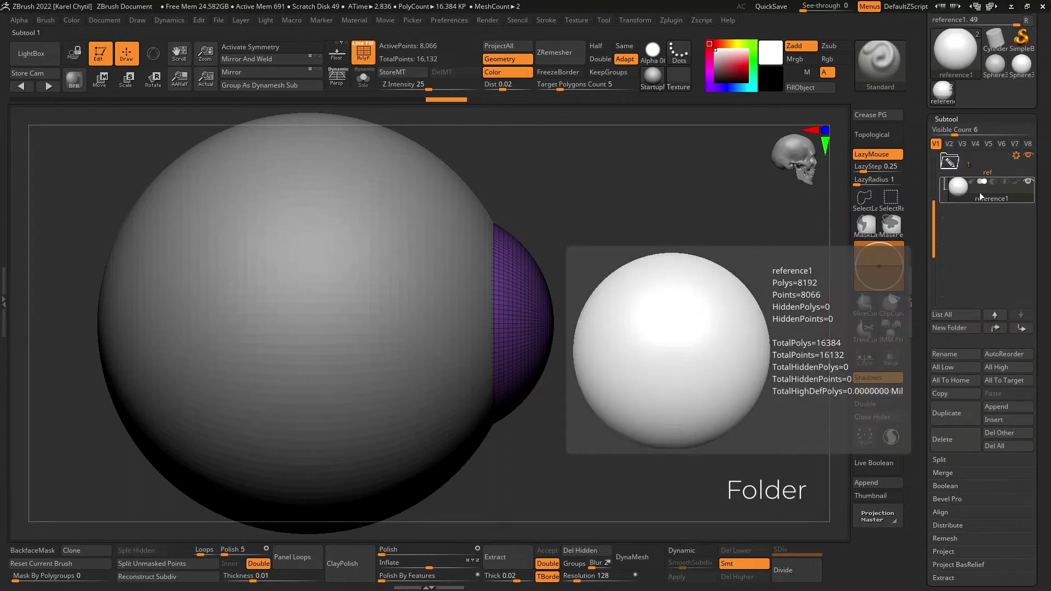
mouse_move(949, 162)
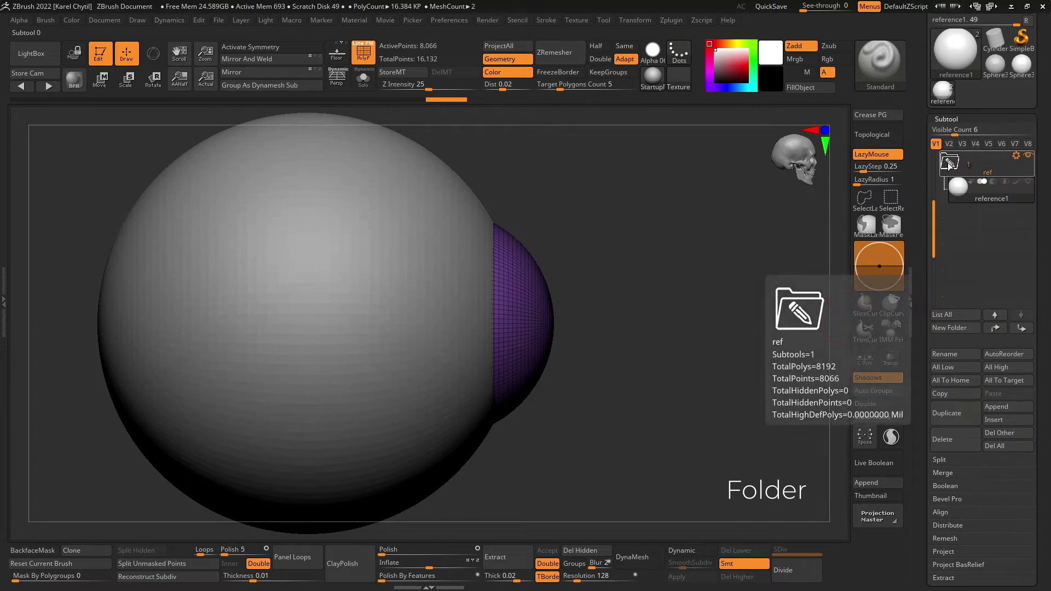
scroll(948, 235, up, 2)
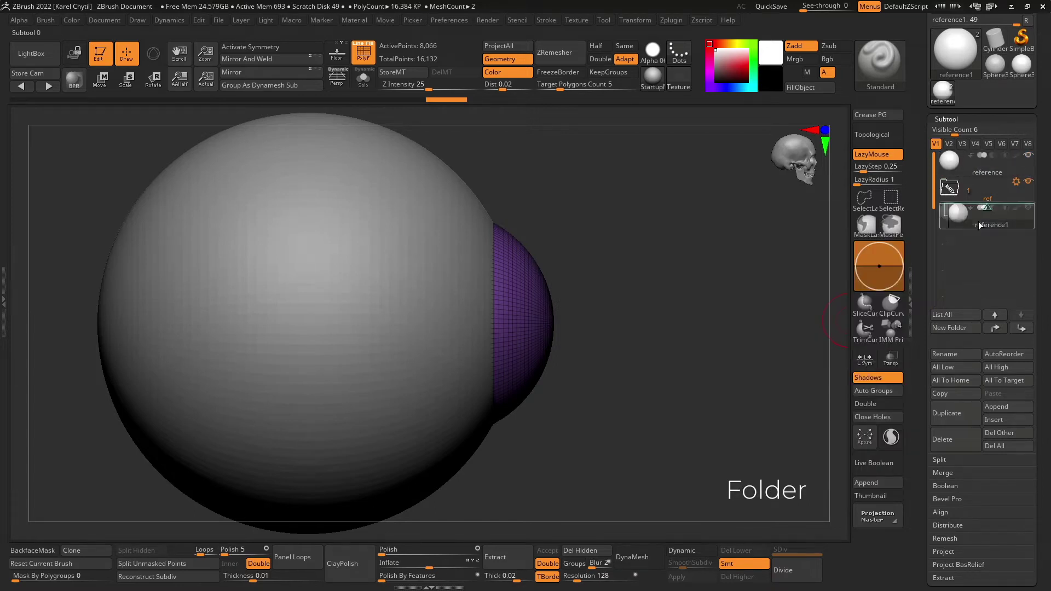
drag(980, 204, 980, 205)
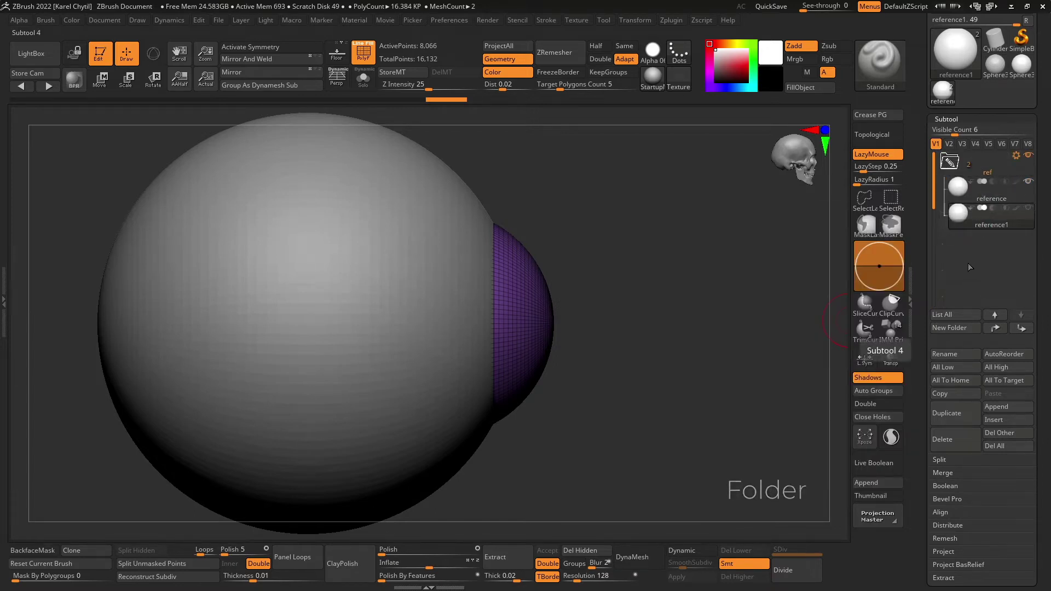
click(949, 162)
Orbit to view the disk in profile and turn off polygroup display with Shift+F
mouse_move(700, 316)
mouse_down()
mouse_move(668, 328)
mouse_move(687, 329)
mouse_move(560, 311)
mouse_up()
drag(770, 372, 798, 352)
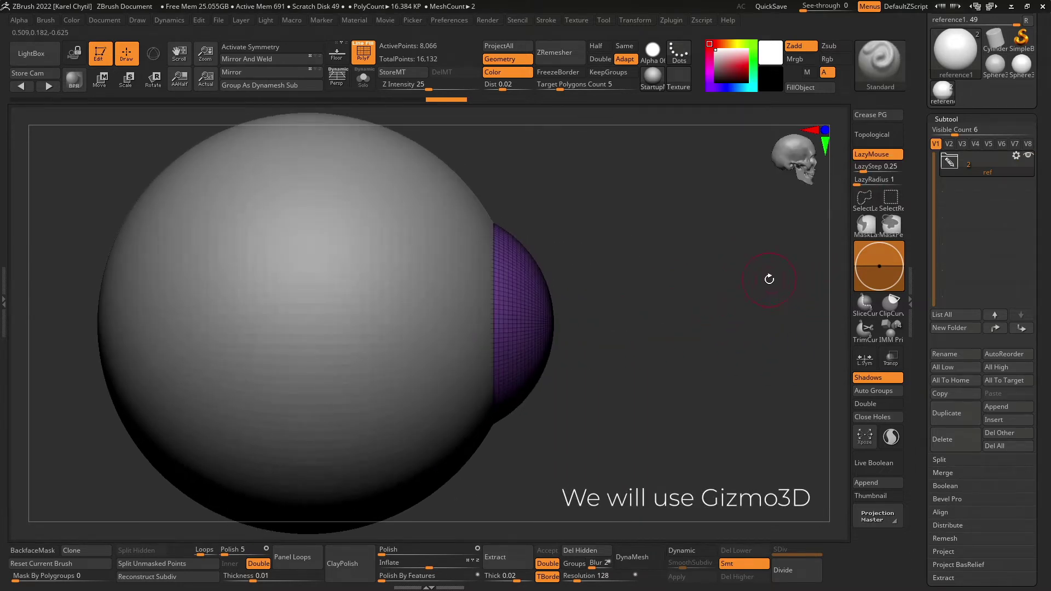
key(shift+f)
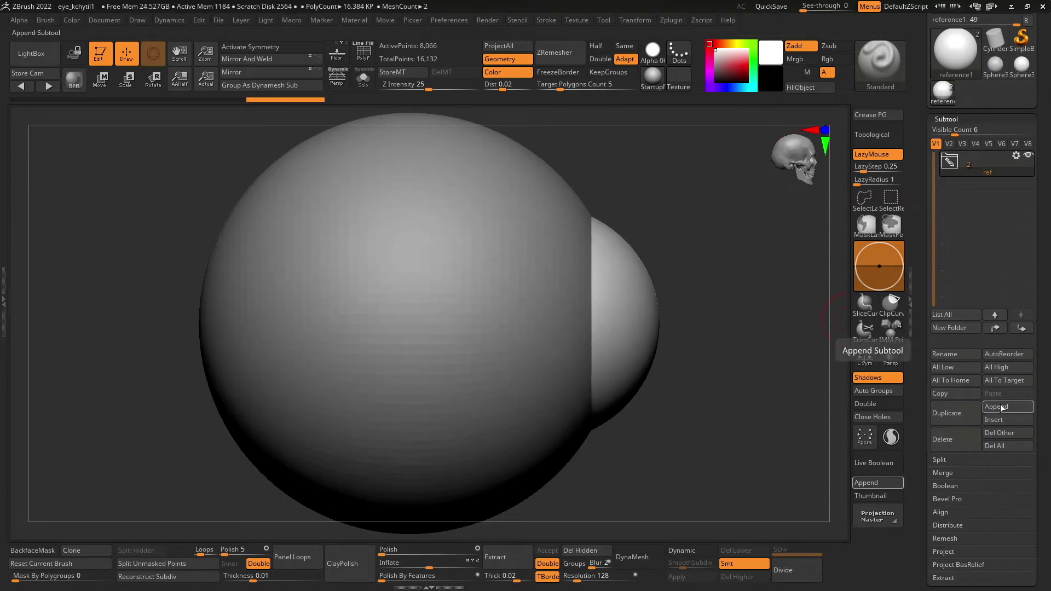
Append a PolyMesh3D star as a new subtool and make it active
click(876, 482)
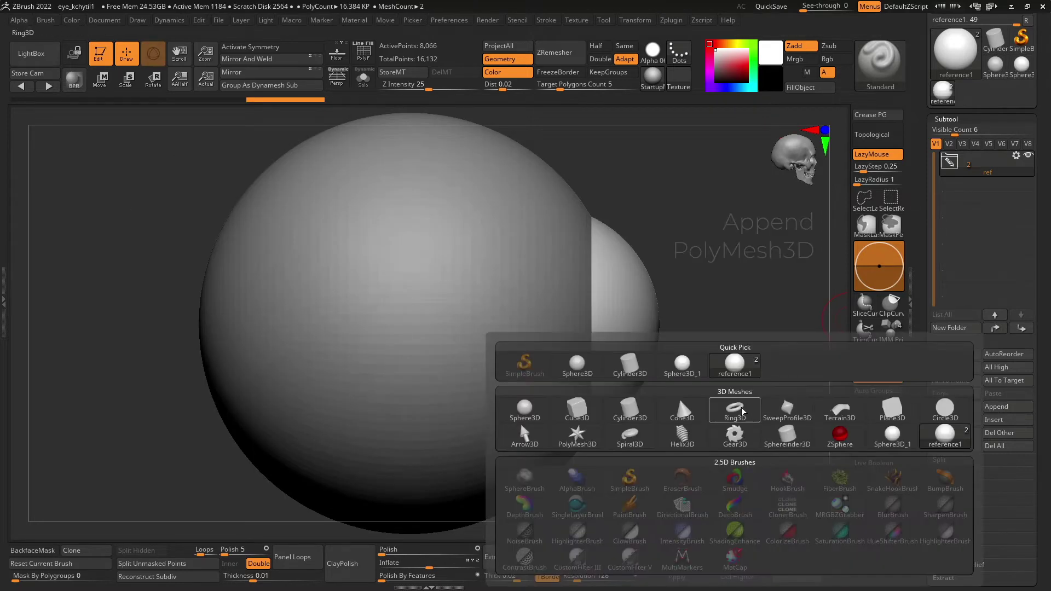
click(572, 434)
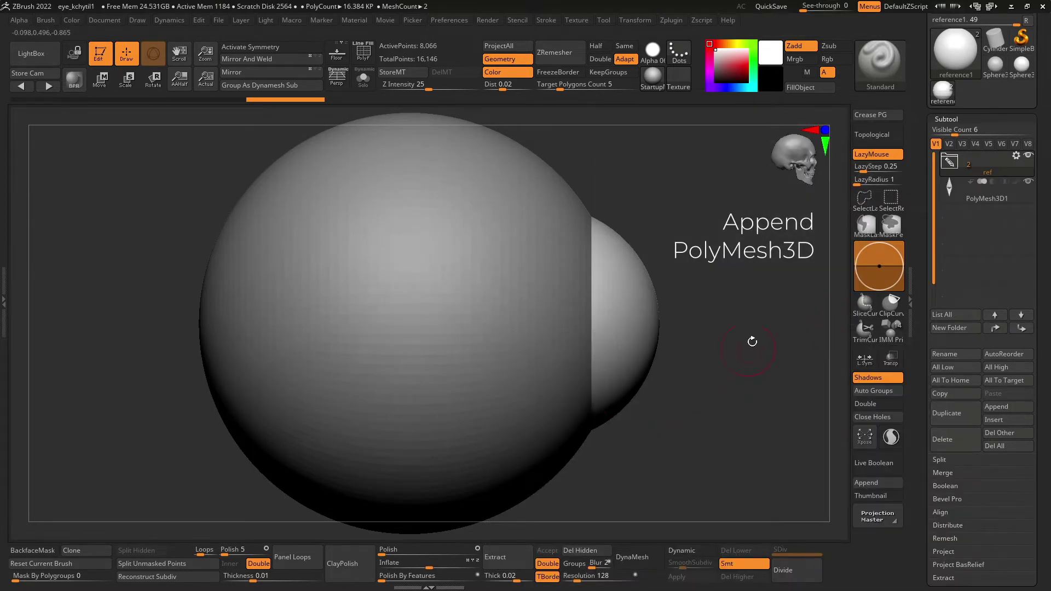
click(976, 199)
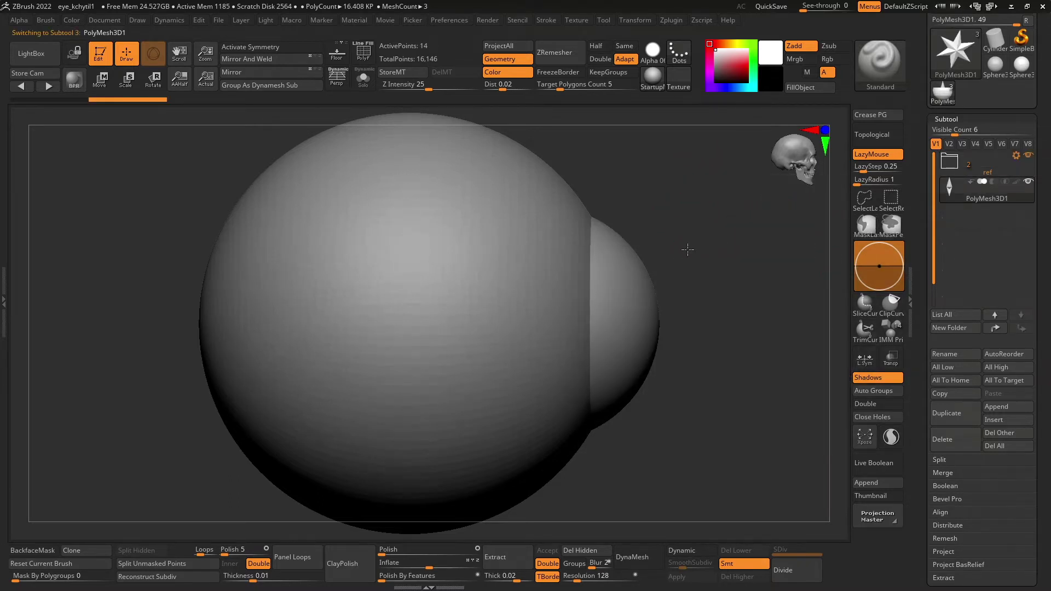
Make the eyeball see-through with Transp and bring up the Move gizmo's transform types
drag(687, 250, 699, 108)
click(891, 357)
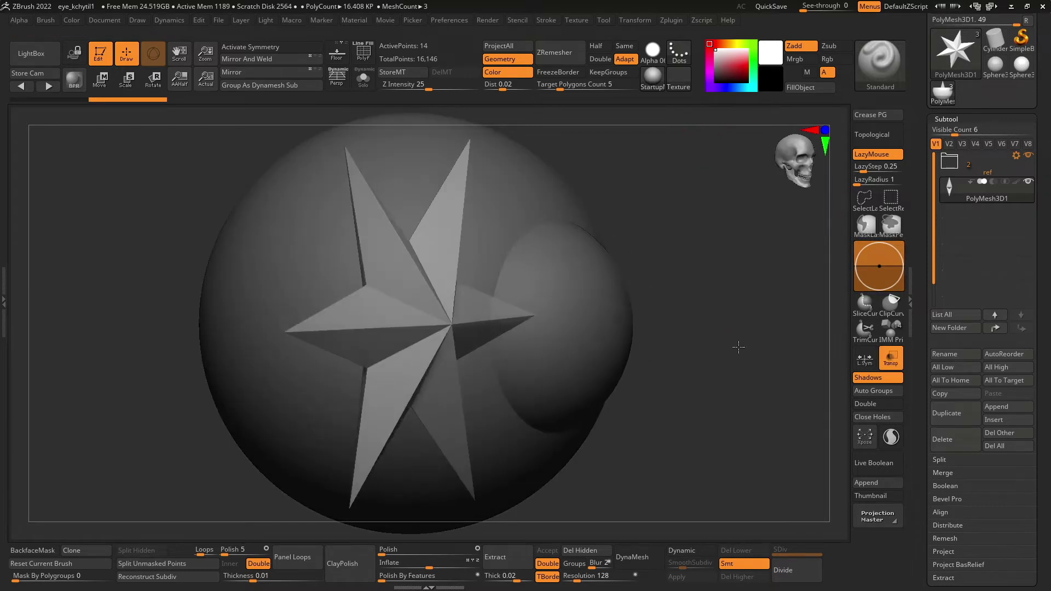
key(w)
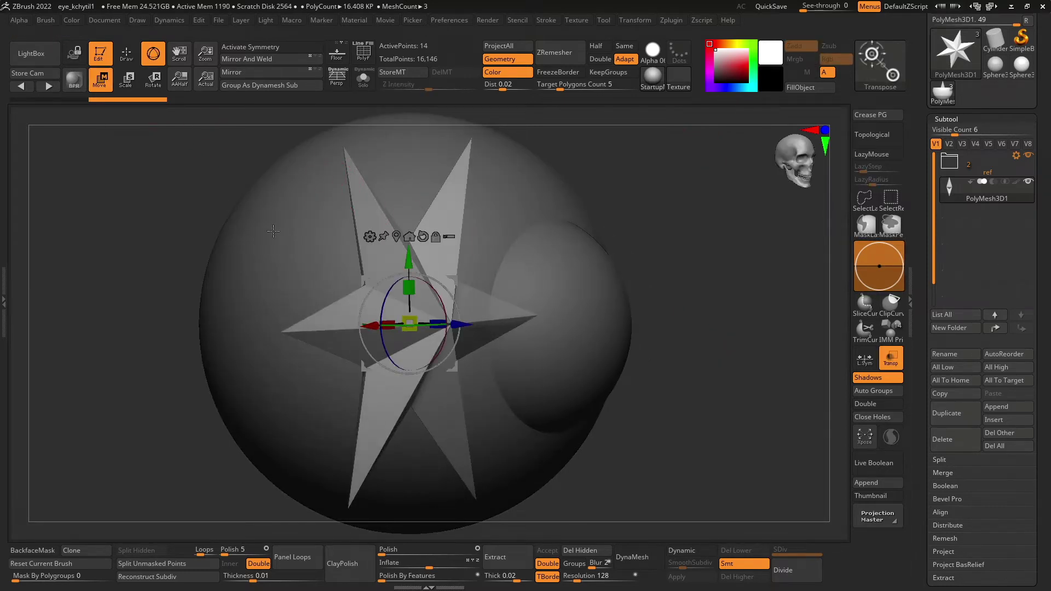
click(369, 236)
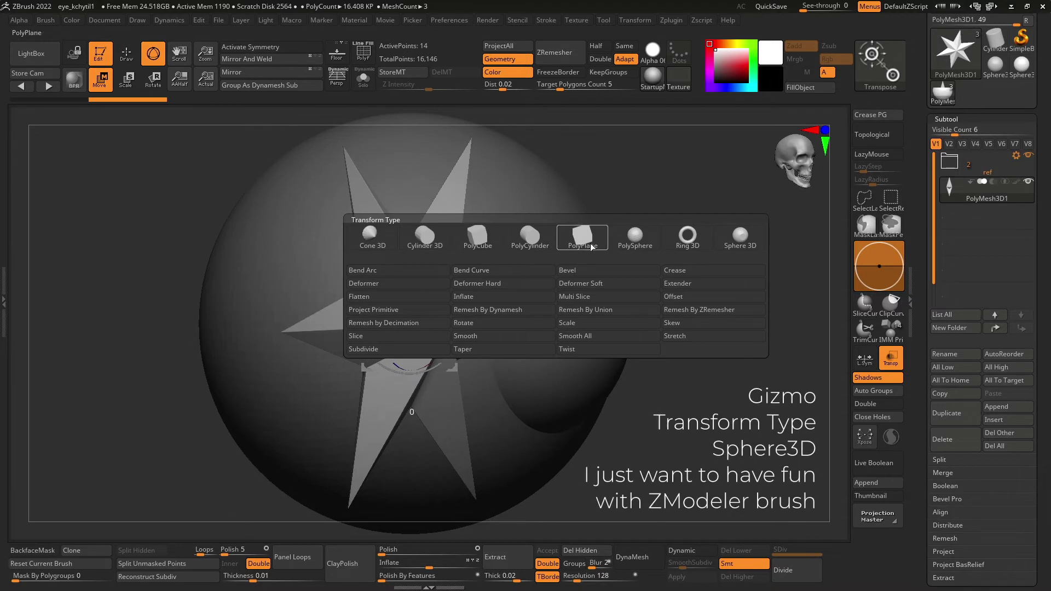
Replace the star with a Sphere 3D primitive reduced to HDivide 8 and VDivide 8
click(737, 237)
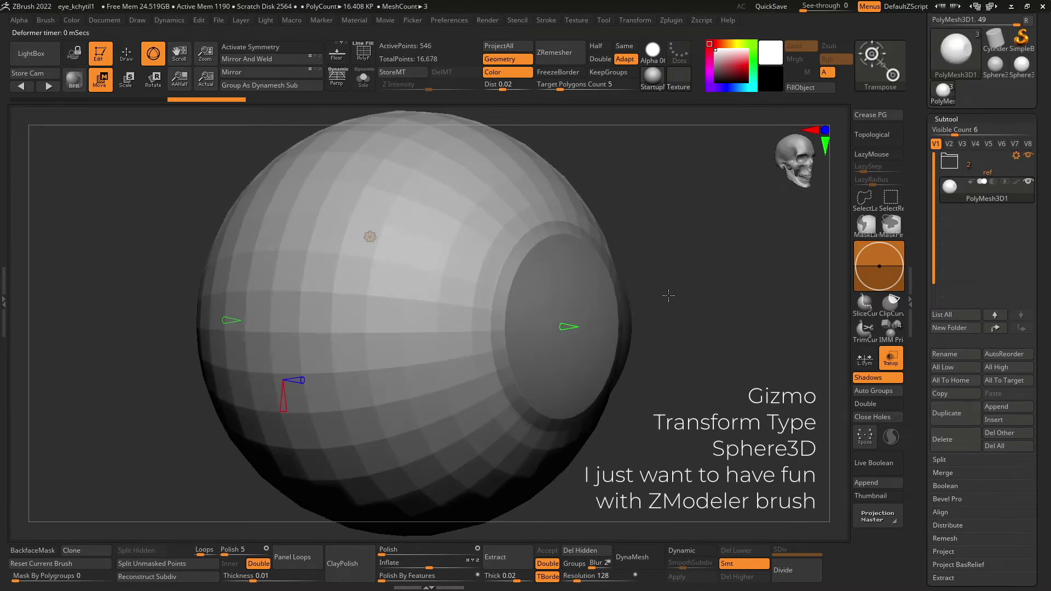
mouse_move(703, 309)
mouse_down()
mouse_move(743, 317)
mouse_move(615, 328)
mouse_up()
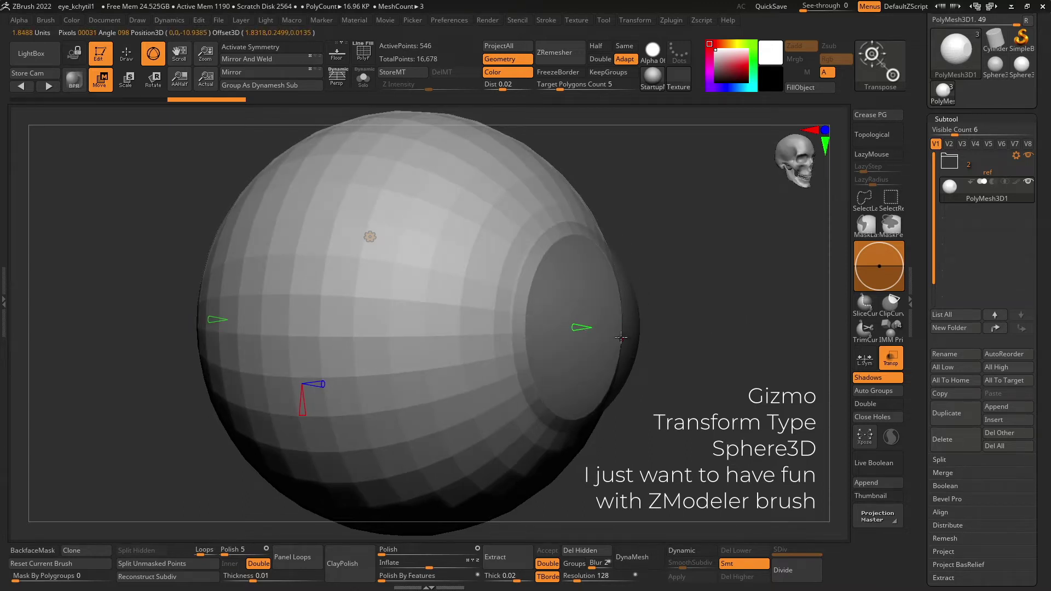
drag(686, 323, 699, 321)
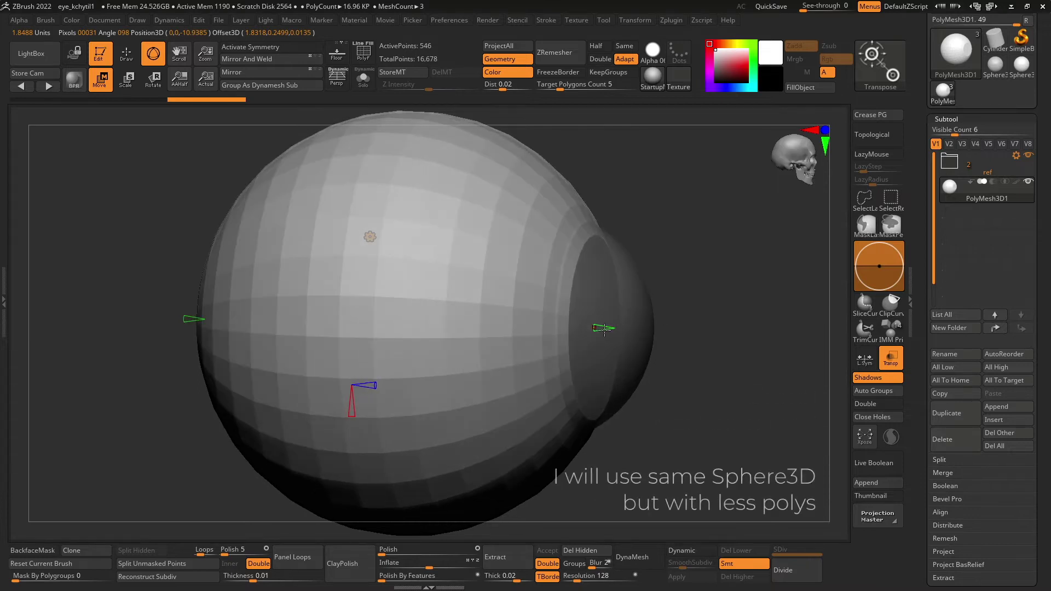
drag(601, 327, 645, 330)
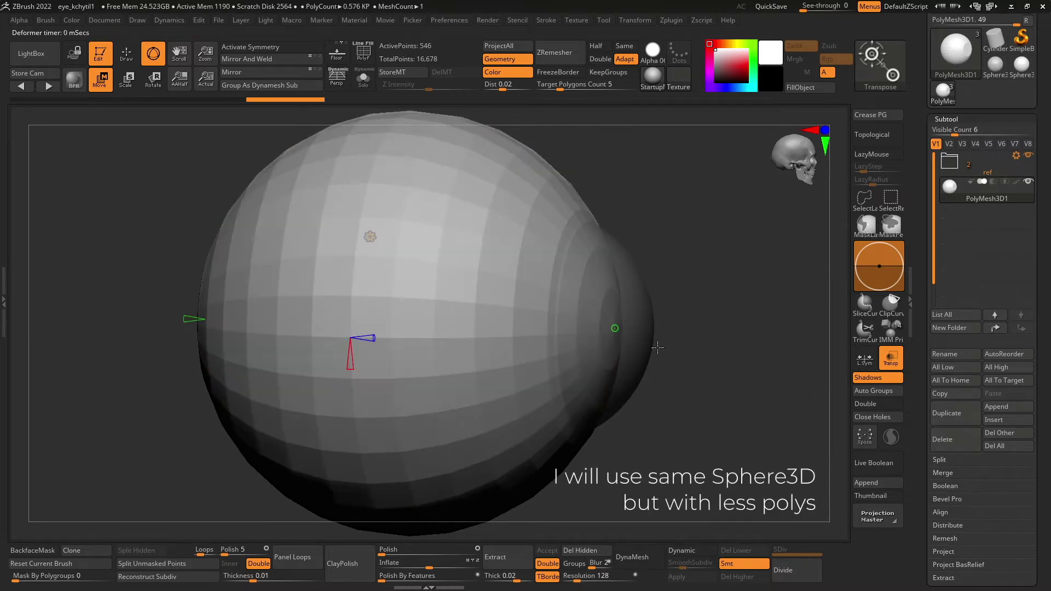
drag(708, 387, 225, 351)
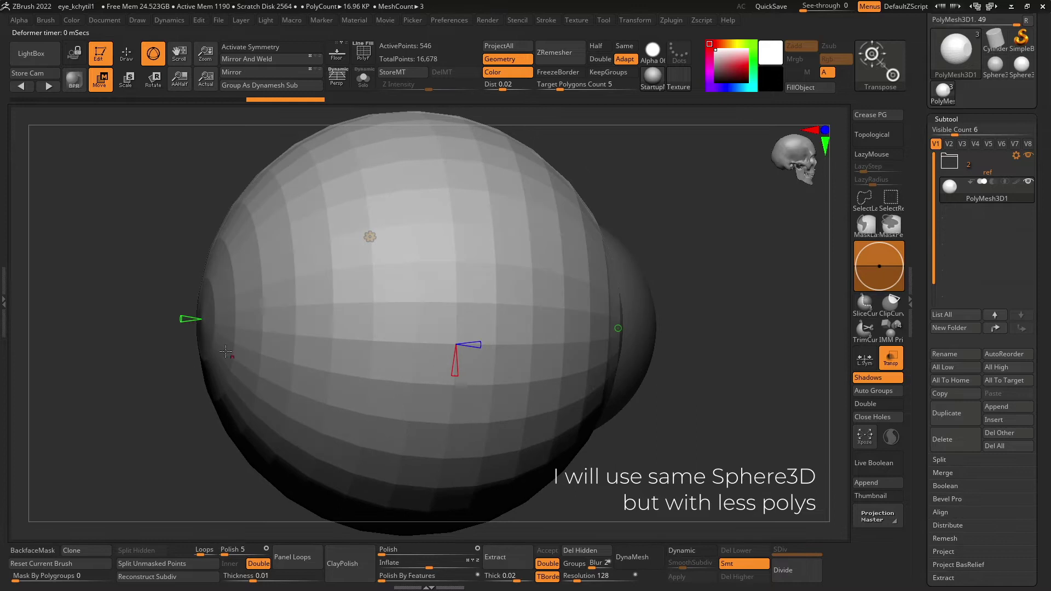
drag(182, 318, 189, 327)
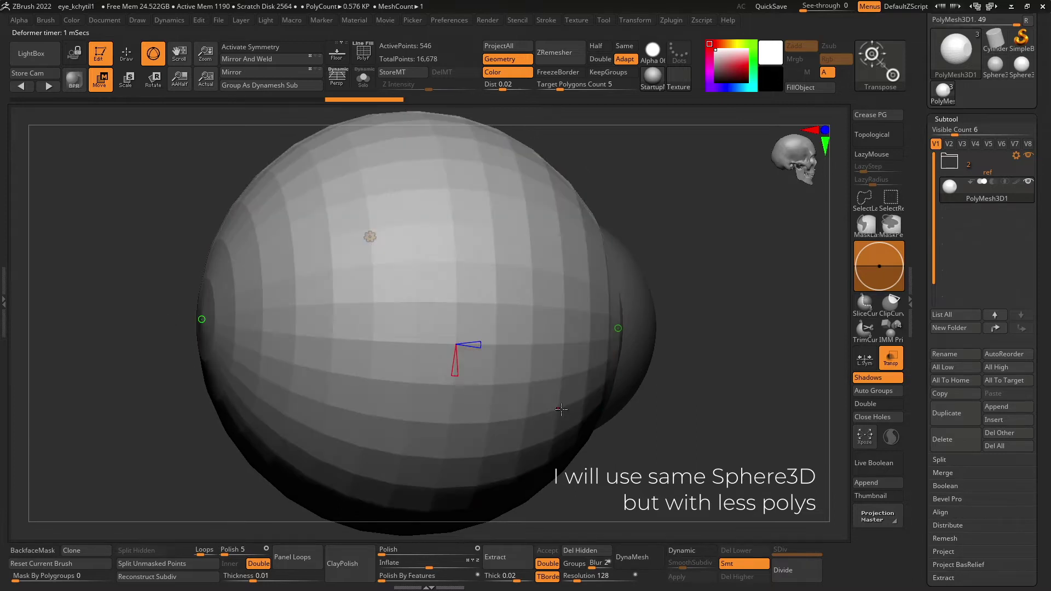
drag(561, 409, 654, 439)
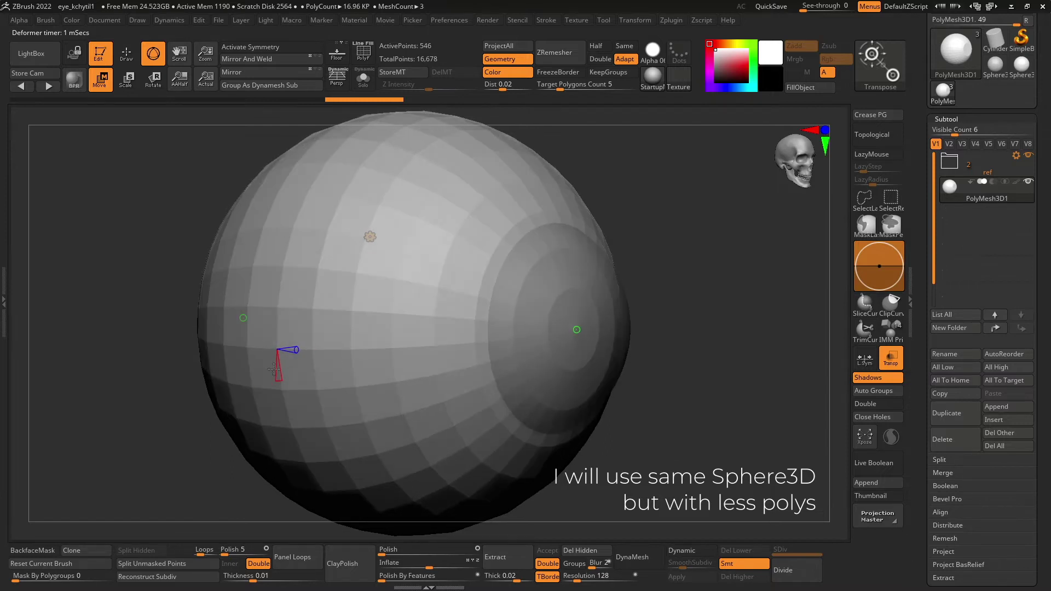
mouse_move(279, 374)
mouse_down()
mouse_move(270, 361)
mouse_move(283, 350)
mouse_up()
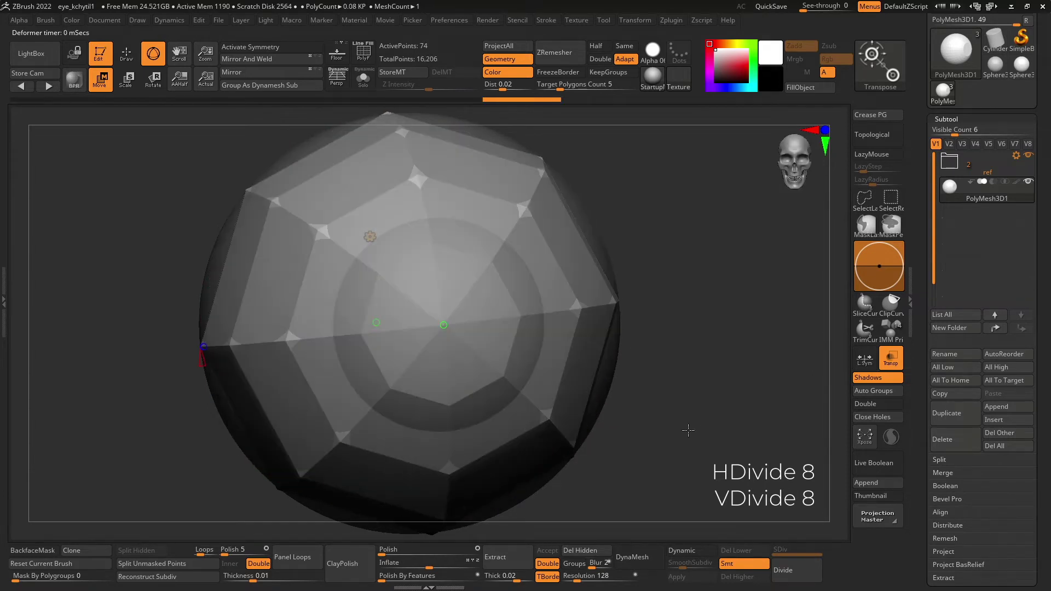
Commit the 8×8 sphere as geometry, hide the ref folder, and turn Transp off
drag(688, 430, 736, 422)
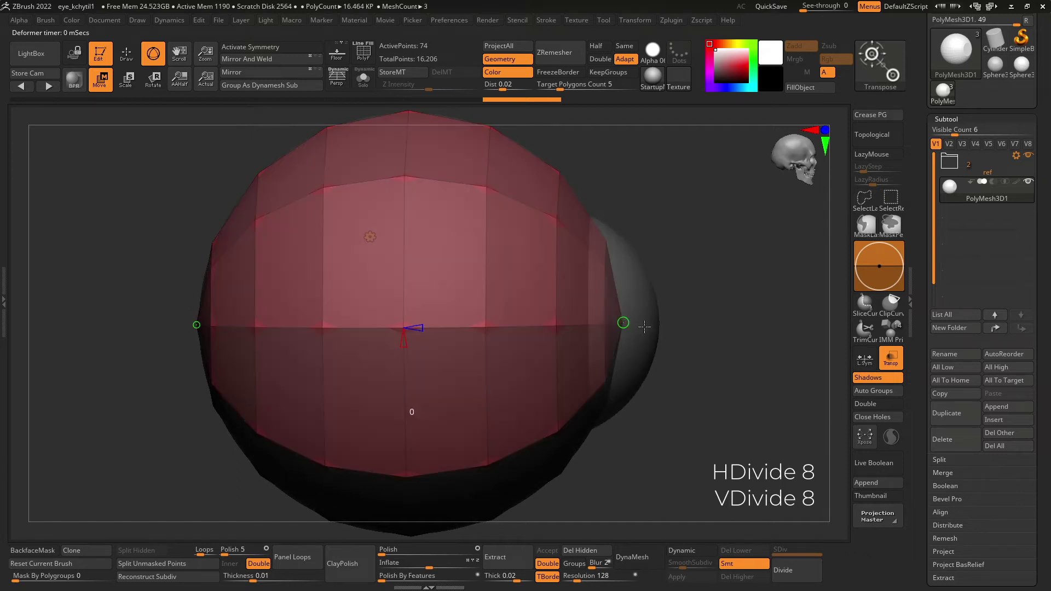
mouse_move(625, 323)
mouse_down()
mouse_move(710, 403)
mouse_move(683, 406)
mouse_up()
key(ctrl+z)
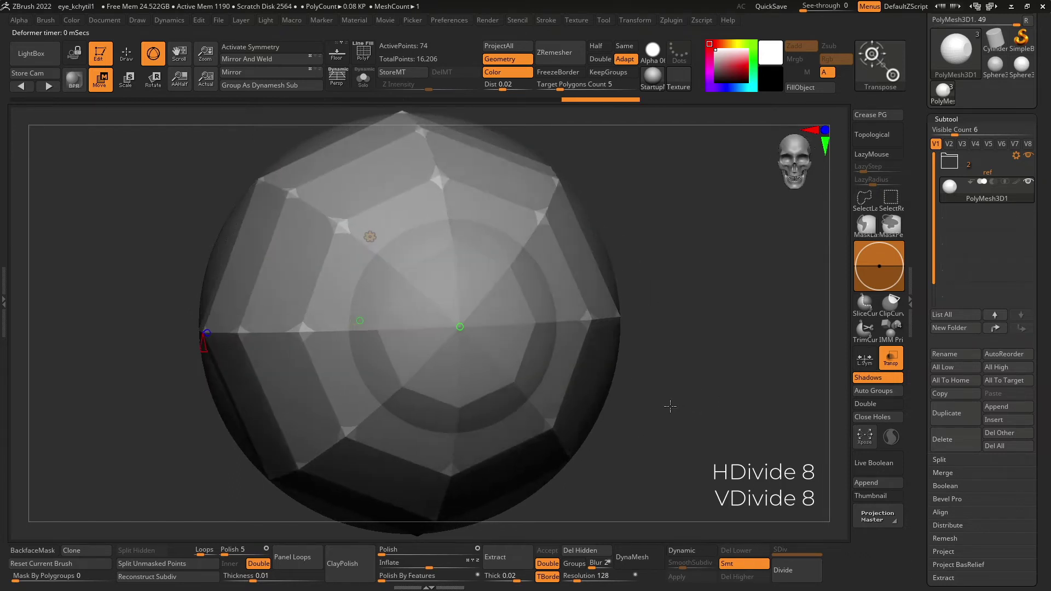
click(1028, 155)
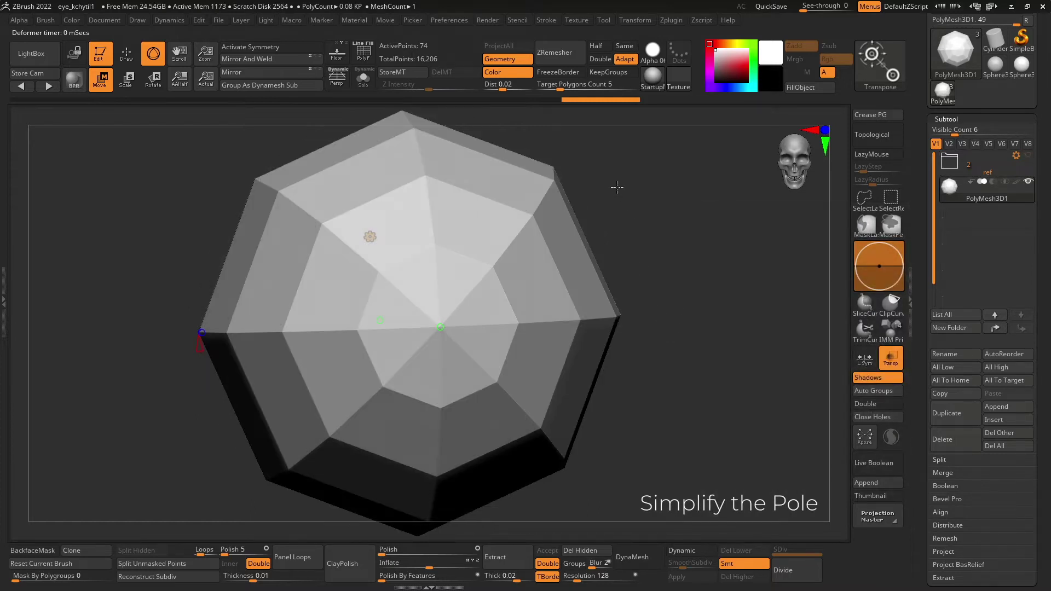
click(900, 360)
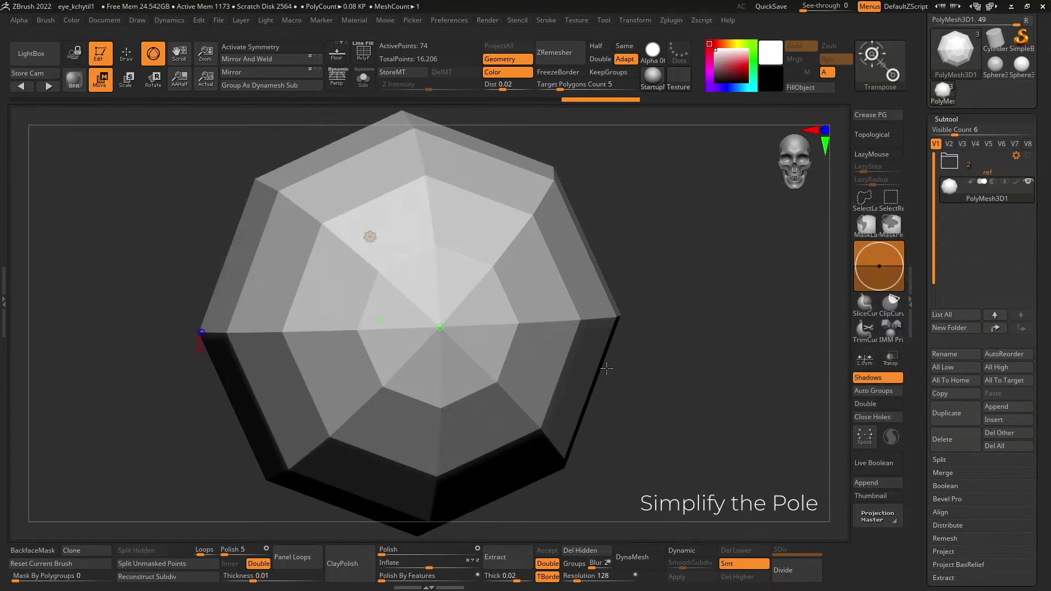
drag(657, 382, 581, 247)
Show polygroups and use ZModeler to delete polygons at the sphere's front pole
click(363, 53)
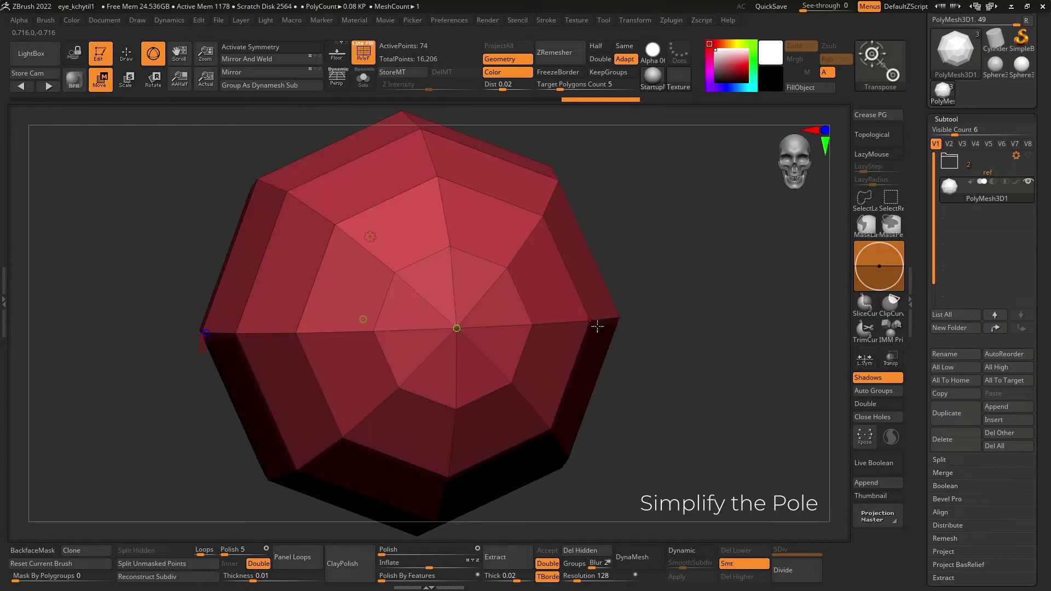
key(b)
key(z)
key(m)
drag(697, 382, 666, 370)
key(space)
click(287, 182)
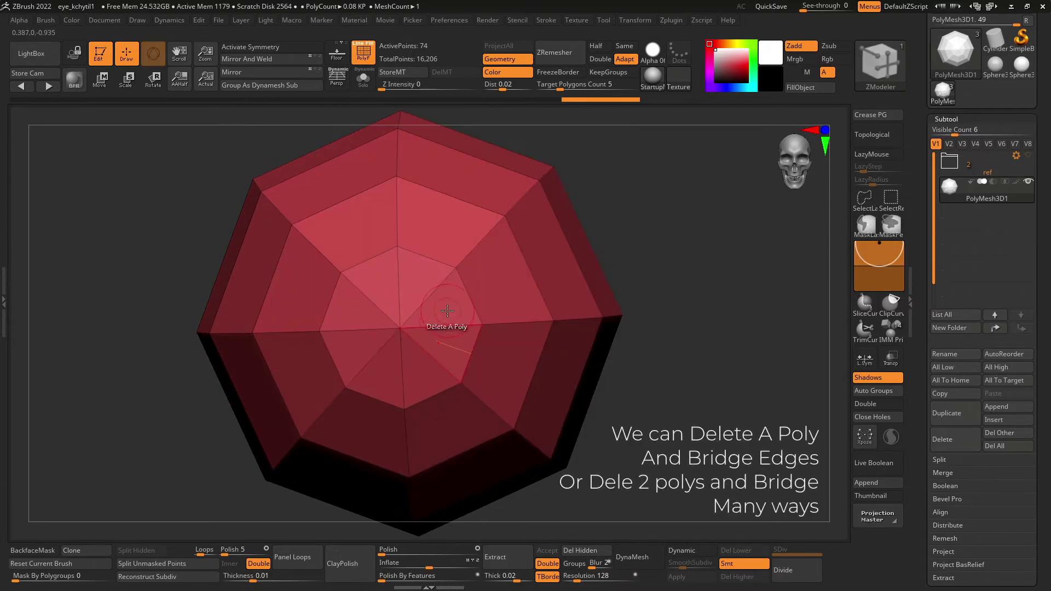
click(437, 351)
click(887, 404)
mouse_move(701, 383)
mouse_down()
mouse_move(645, 350)
mouse_move(580, 356)
mouse_up()
key(space)
click(433, 329)
Bridge two edges across the pole hole with ZModeler's Bridge Two Edges action
key(space)
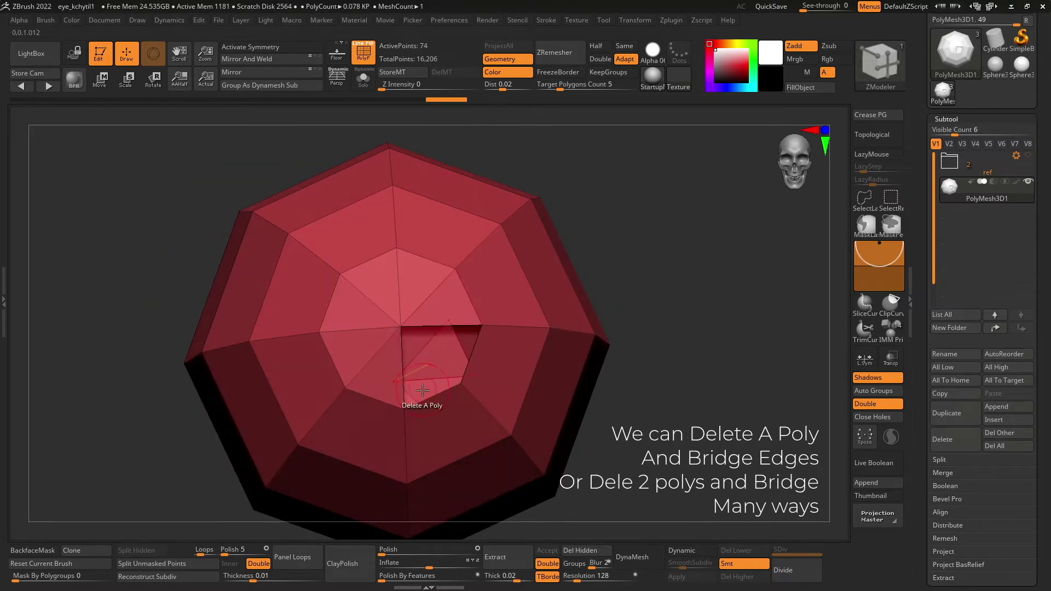
key(space)
key(space)
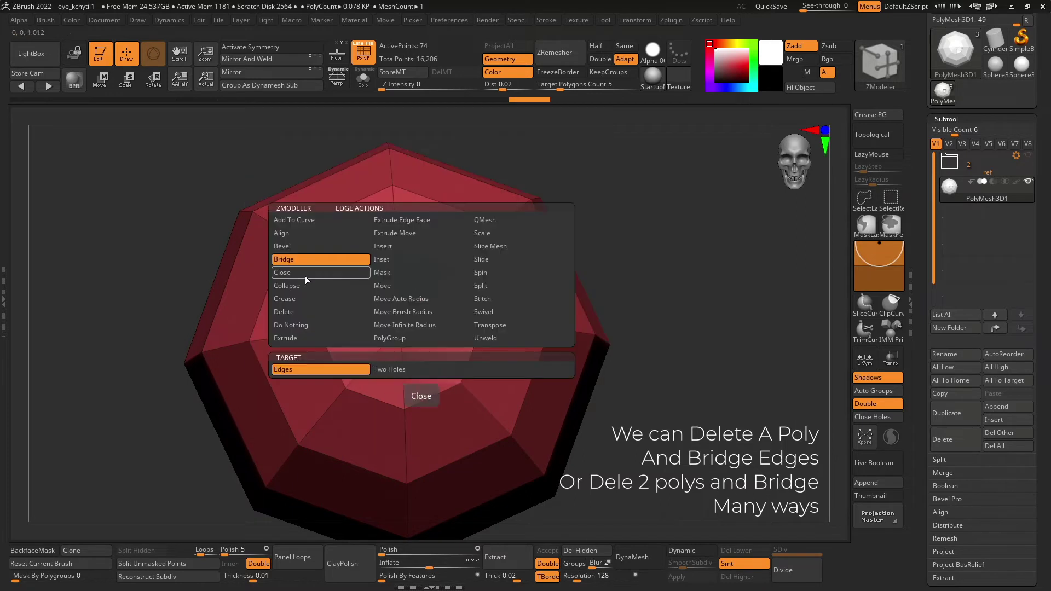
click(422, 289)
key(space)
click(373, 298)
click(426, 326)
click(387, 189)
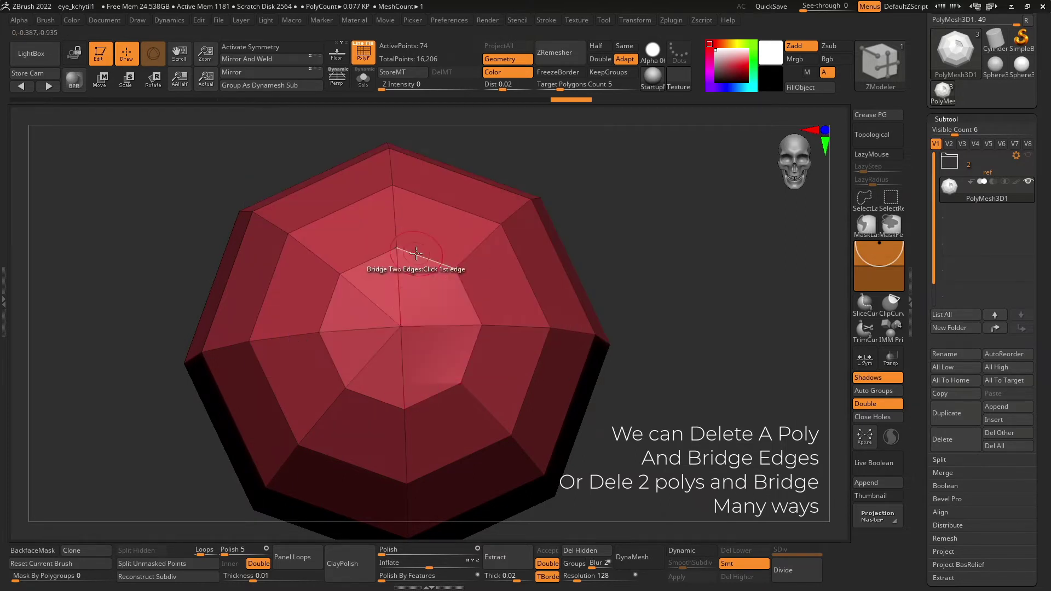
Delete and collapse the leftover centre edges so the pole closes into quads, then frame the mesh
key(space)
click(257, 271)
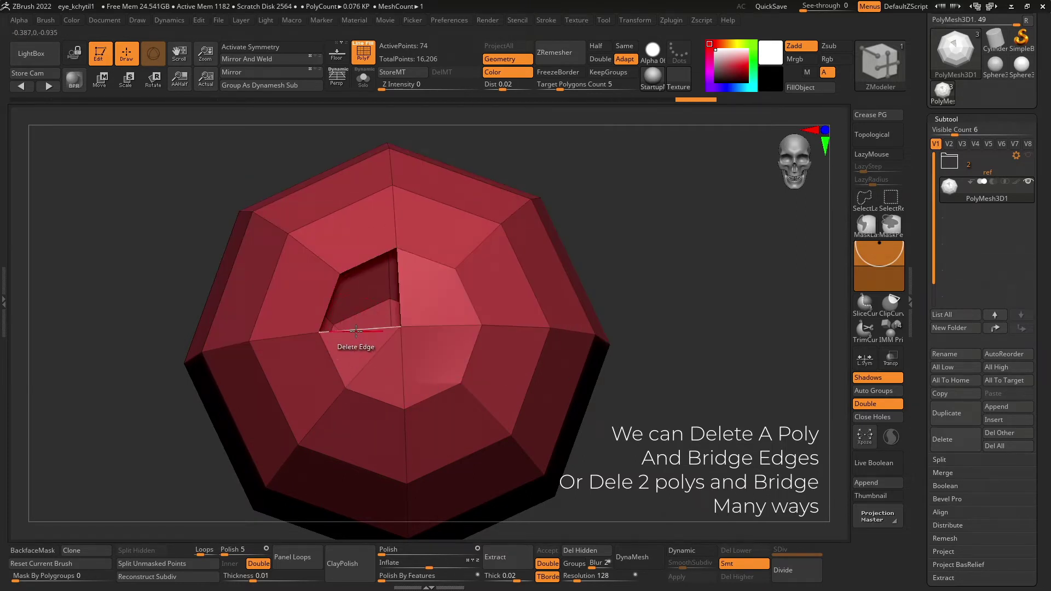
key(space)
click(350, 353)
click(364, 279)
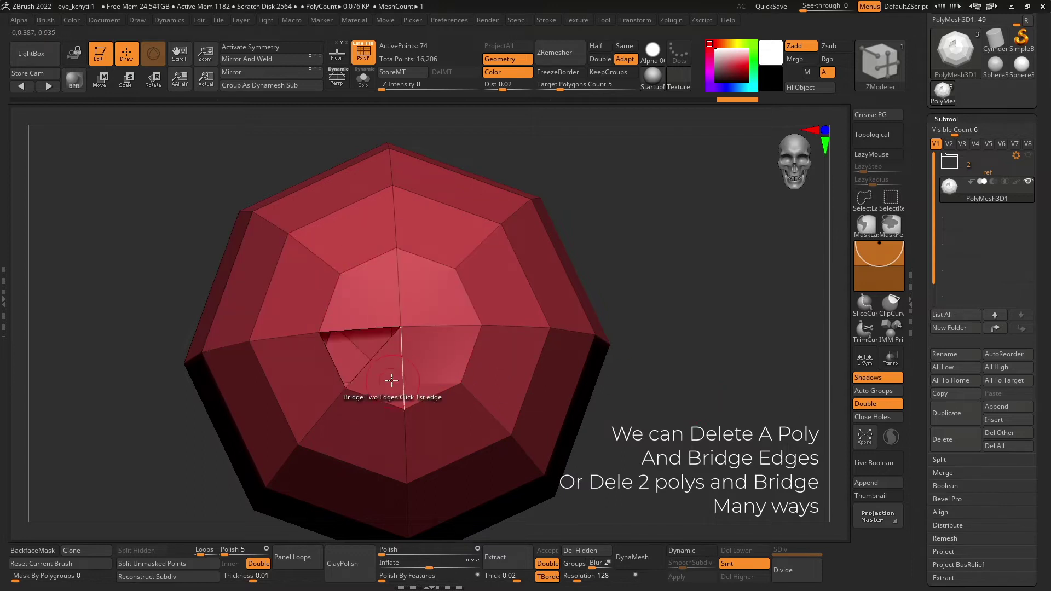
key(space)
click(350, 356)
key(space)
click(279, 279)
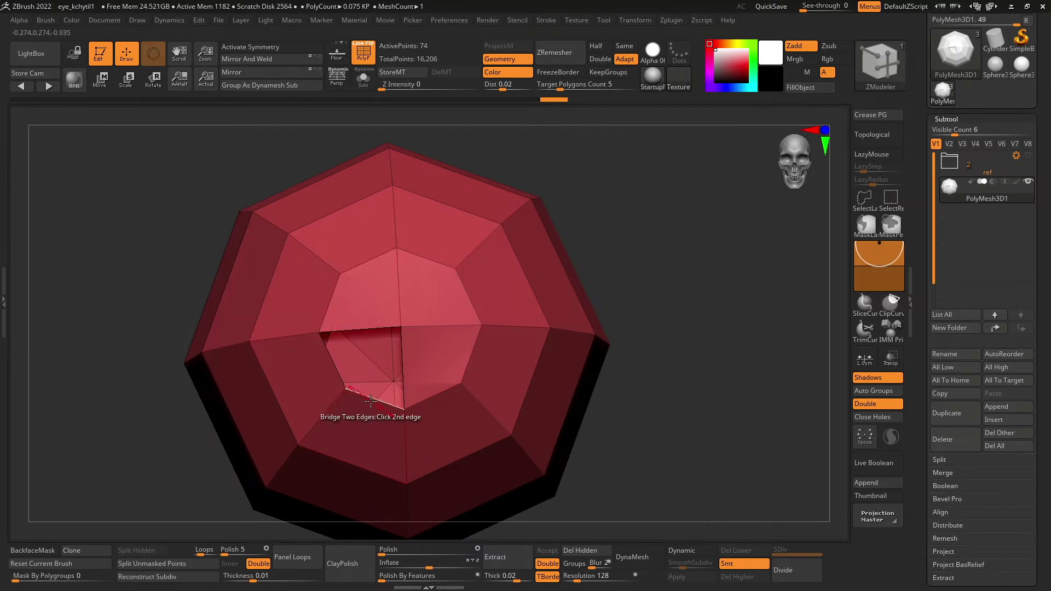
mouse_move(657, 427)
mouse_down()
mouse_move(717, 448)
mouse_move(668, 445)
mouse_move(690, 435)
mouse_move(677, 435)
mouse_up()
key(f)
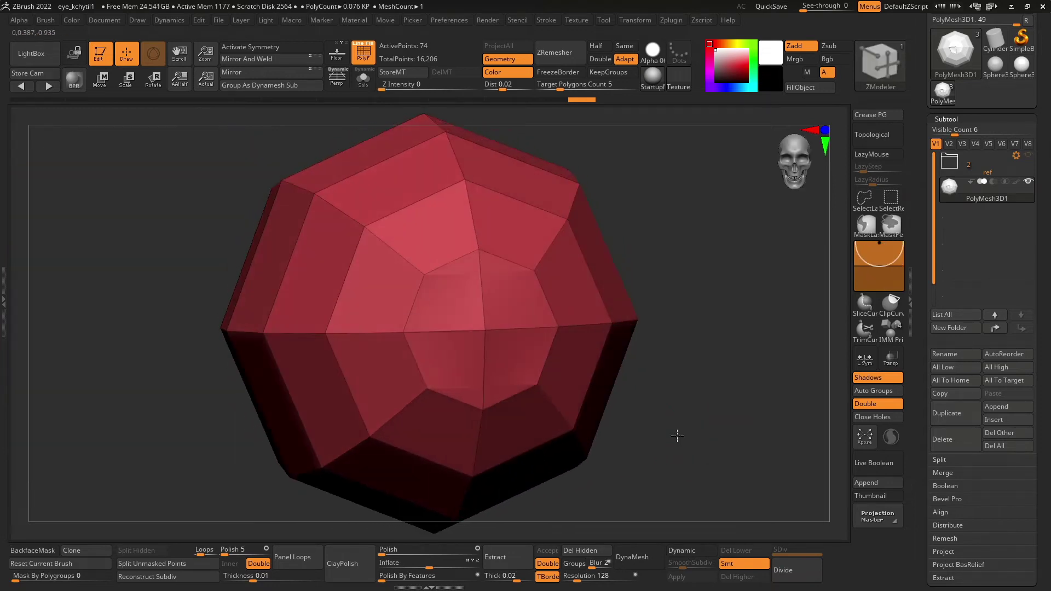
Mirror And Weld along Z, subdivide to level 4, and show the ref eye with Transp on
click(300, 59)
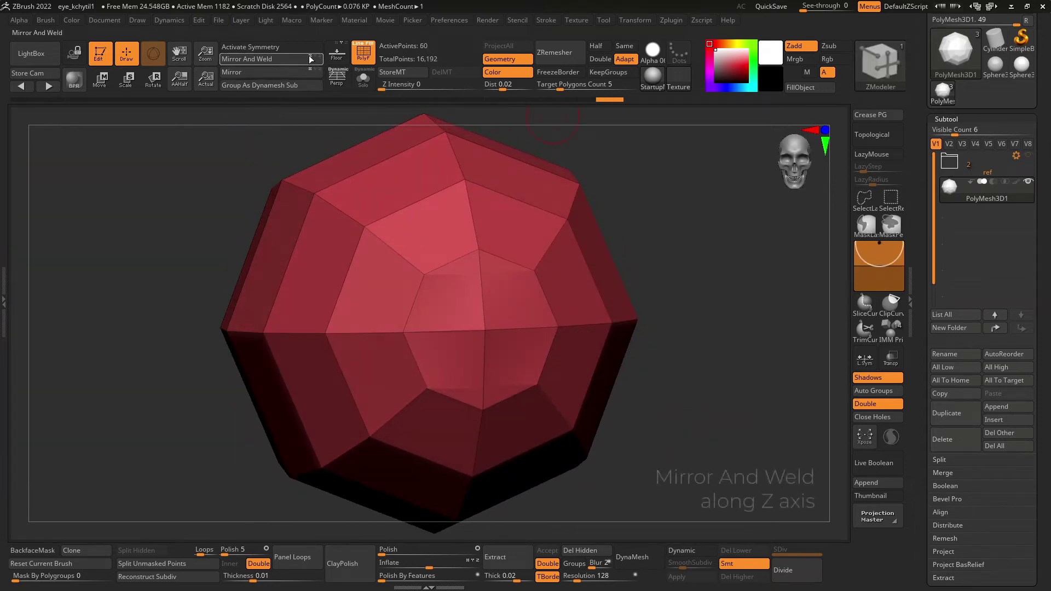
mouse_move(688, 352)
mouse_down()
mouse_move(774, 382)
mouse_move(704, 382)
mouse_move(697, 355)
mouse_up()
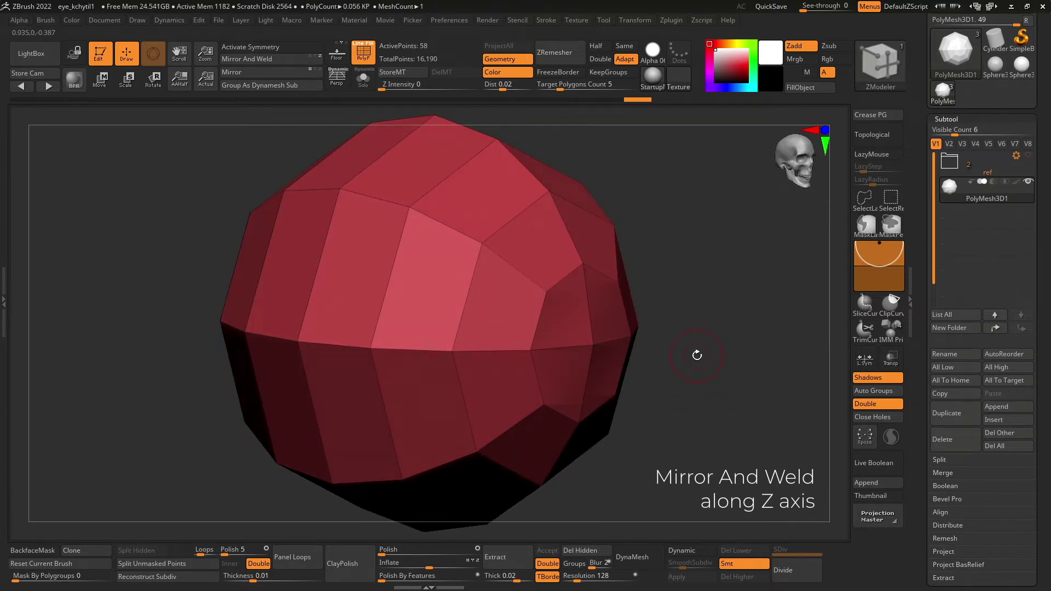
click(788, 571)
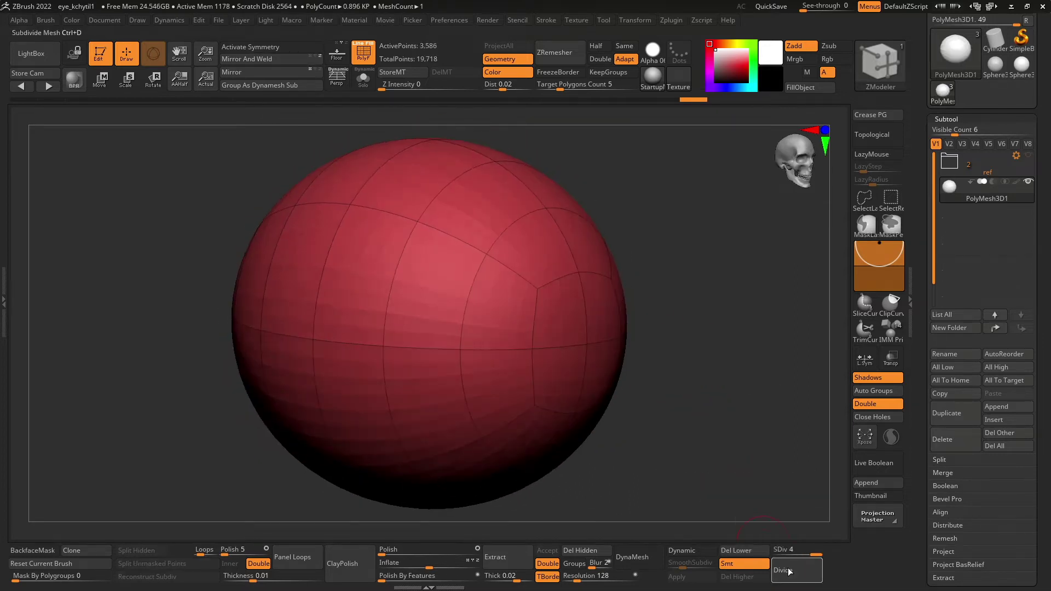
click(1029, 157)
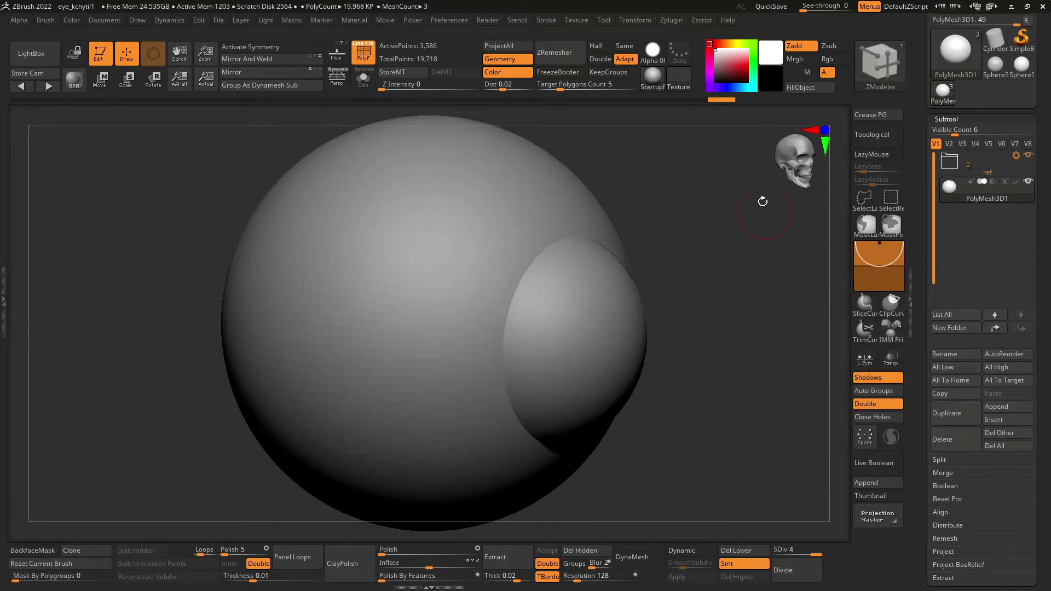
click(897, 362)
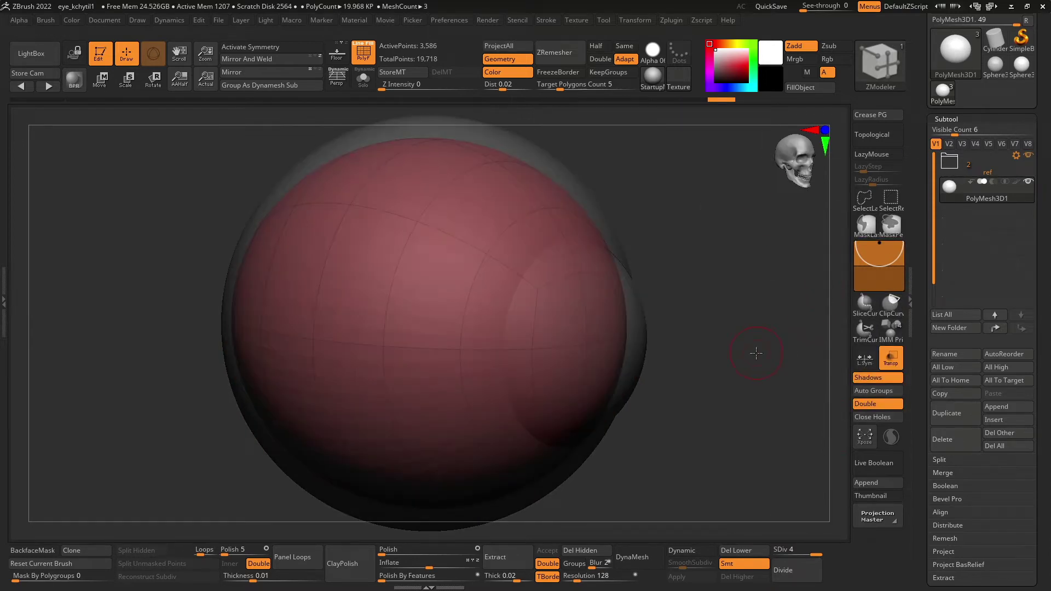
click(99, 80)
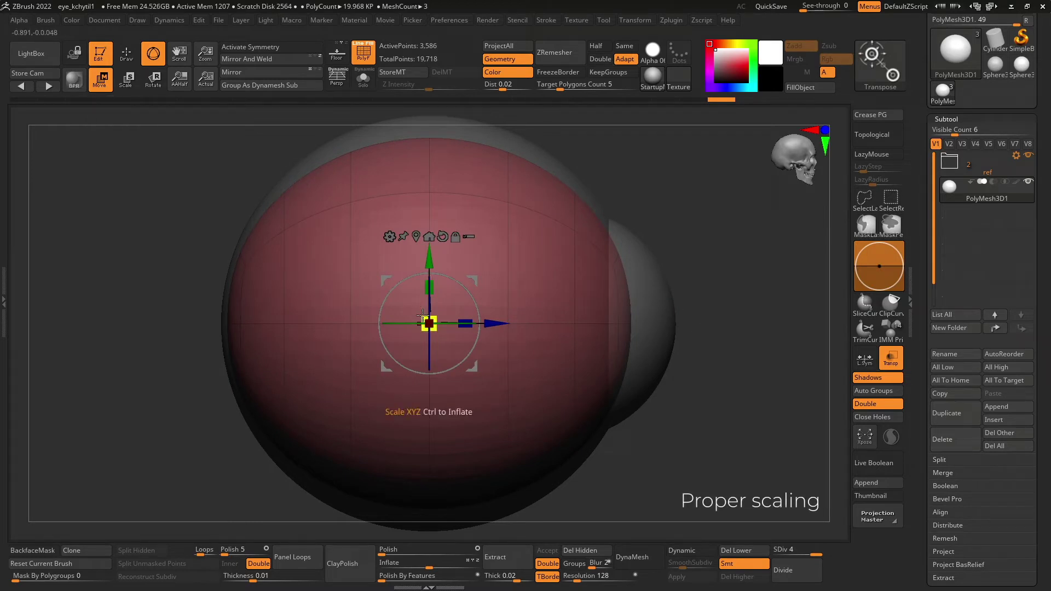
Scale the sphere up to about 1.014 to fill the reference eye and duplicate it as PolyMesh3D2
drag(424, 316, 421, 310)
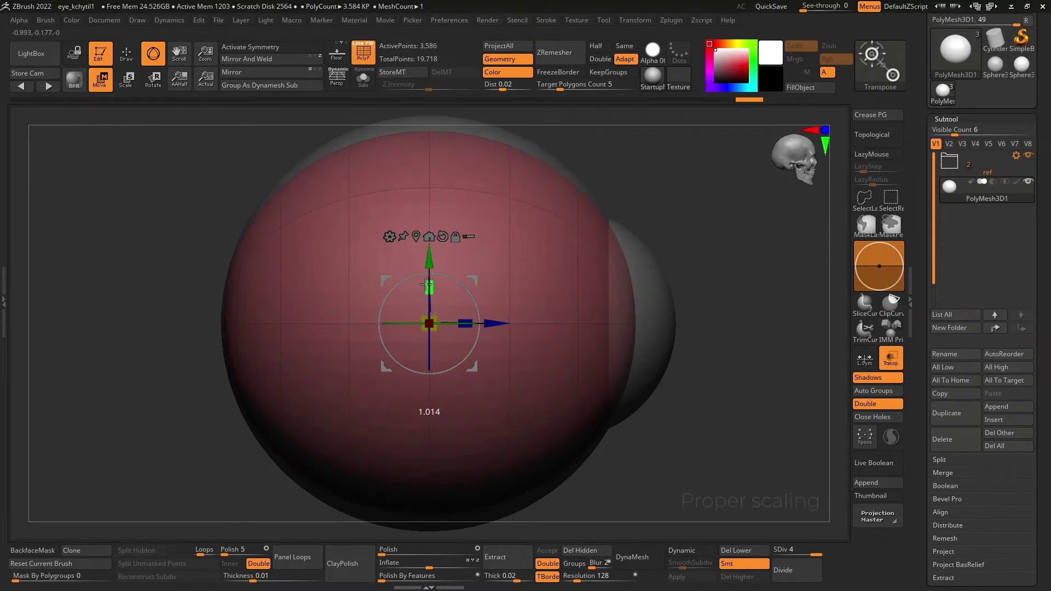
drag(733, 369, 685, 371)
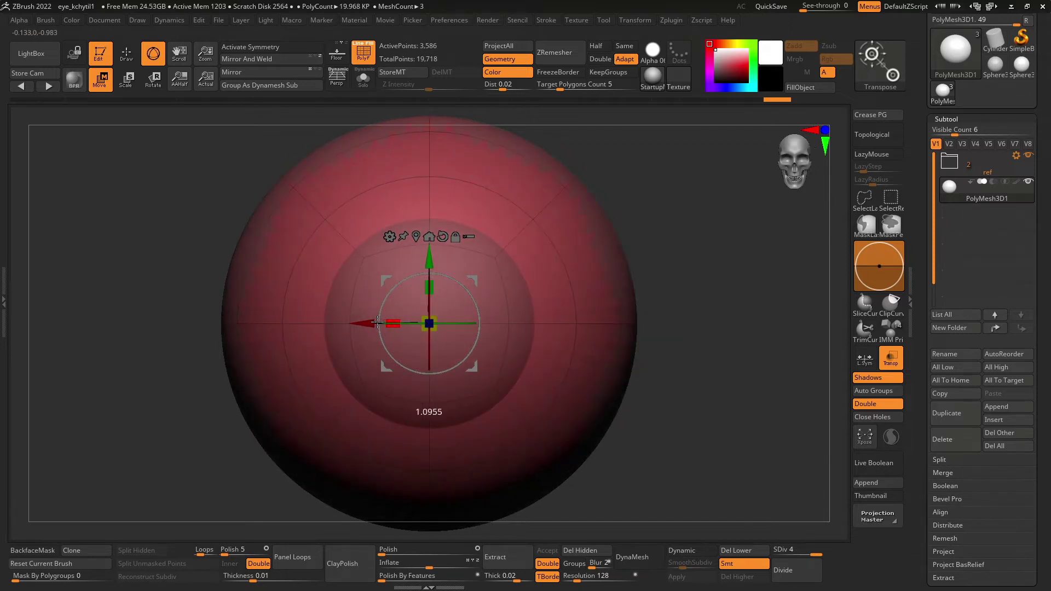
mouse_move(723, 376)
mouse_down()
mouse_move(794, 368)
mouse_move(778, 375)
mouse_up()
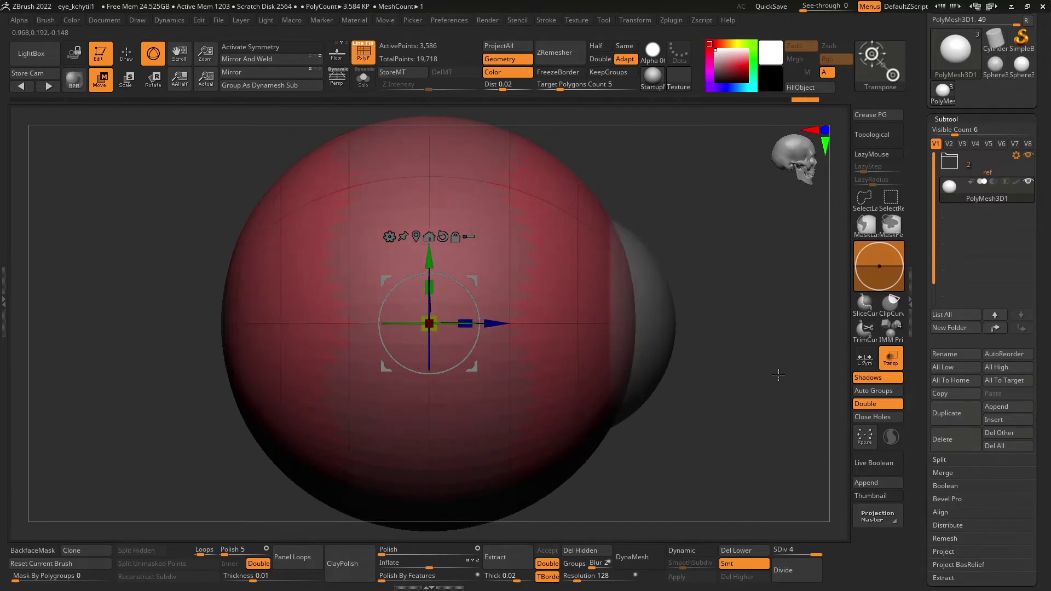
click(126, 53)
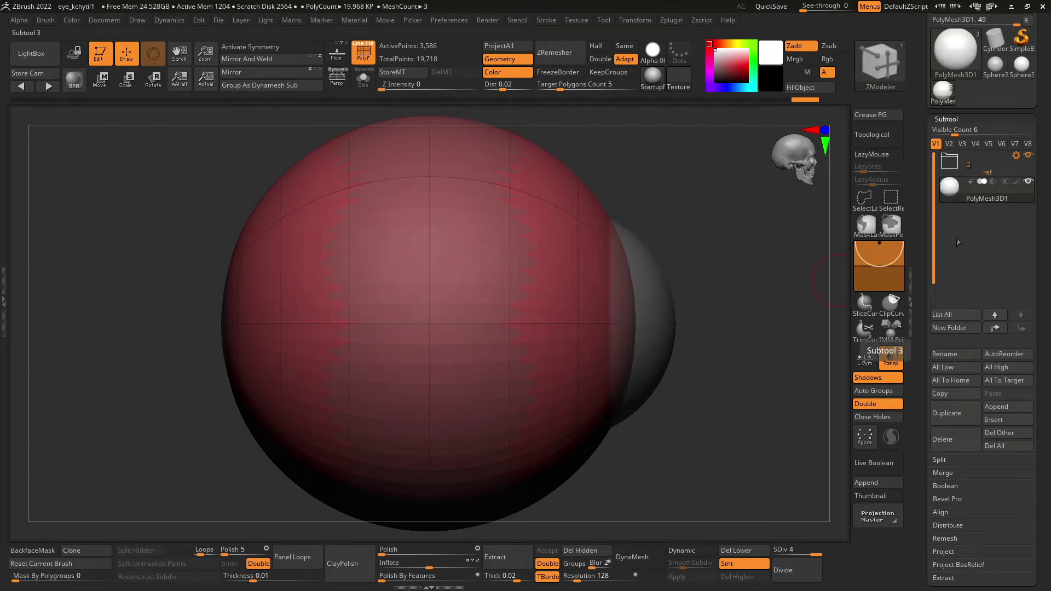
click(946, 413)
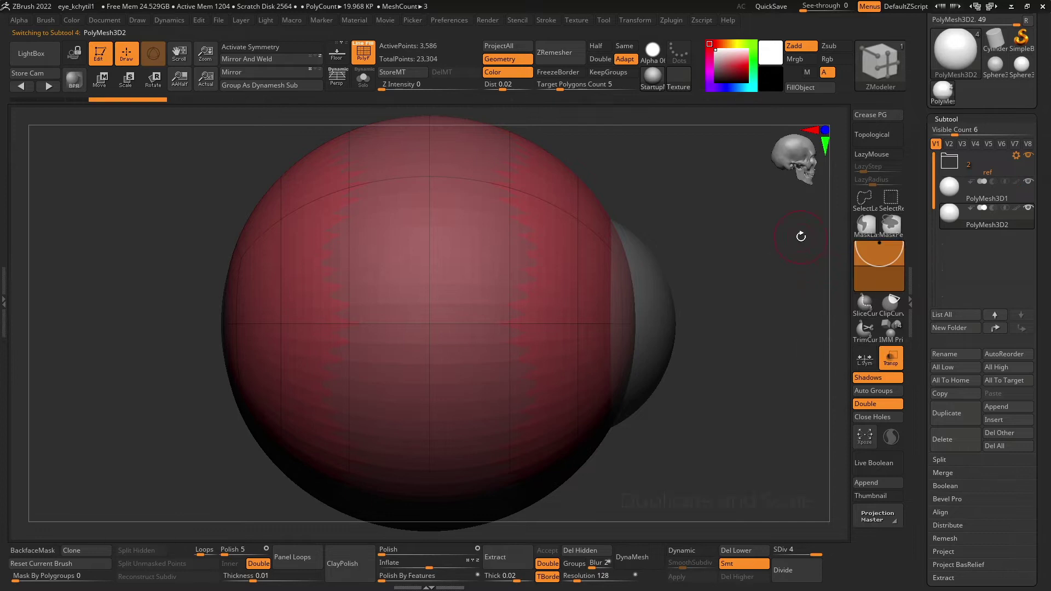
Shrink PolyMesh3D2 and push it forward along Z into a bulging cornea cap, with Transp off
click(101, 80)
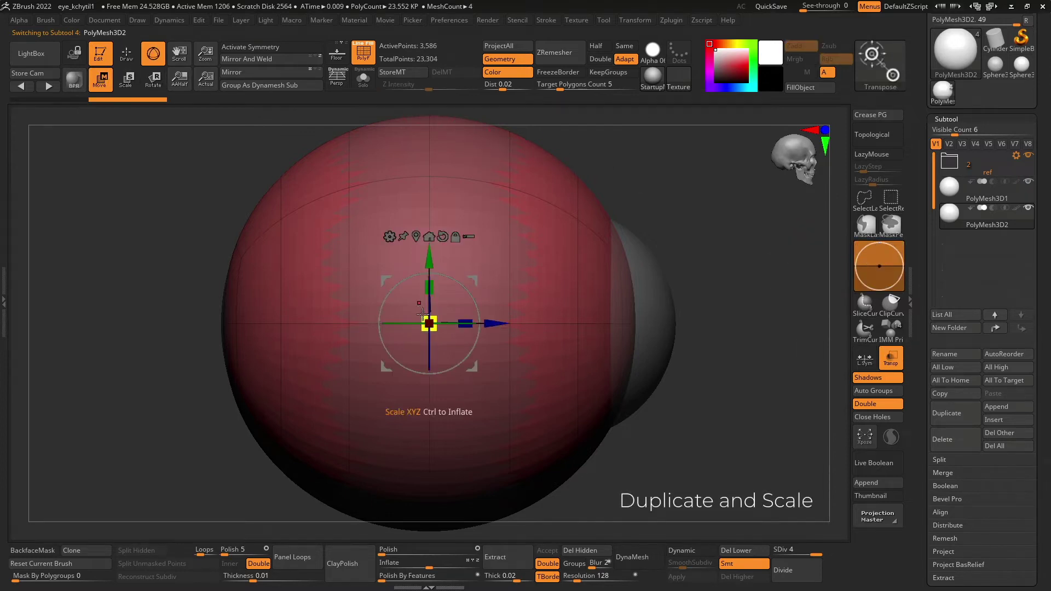
drag(429, 323, 394, 324)
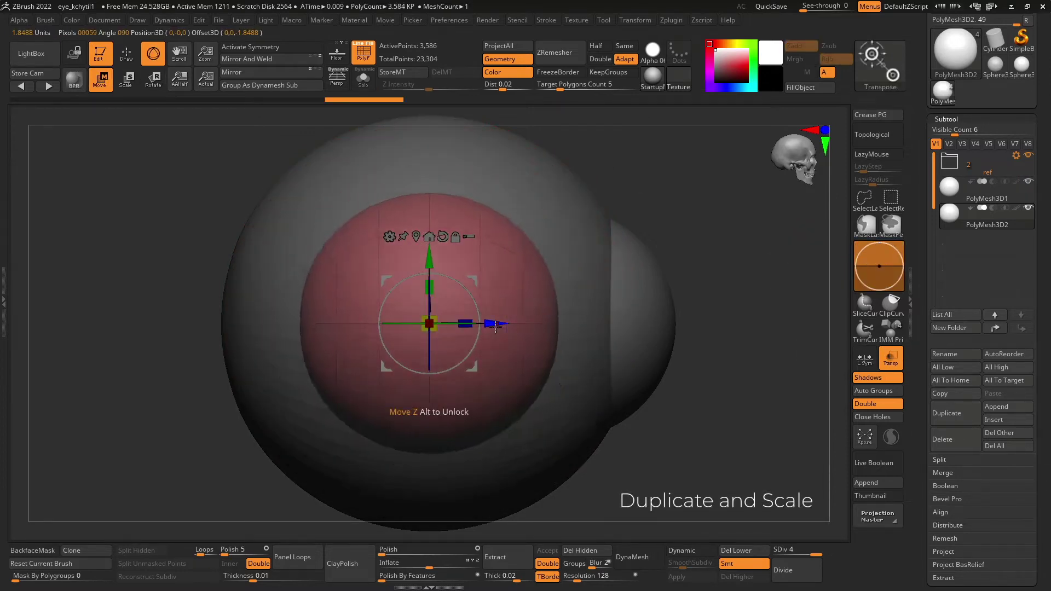
drag(495, 327, 700, 343)
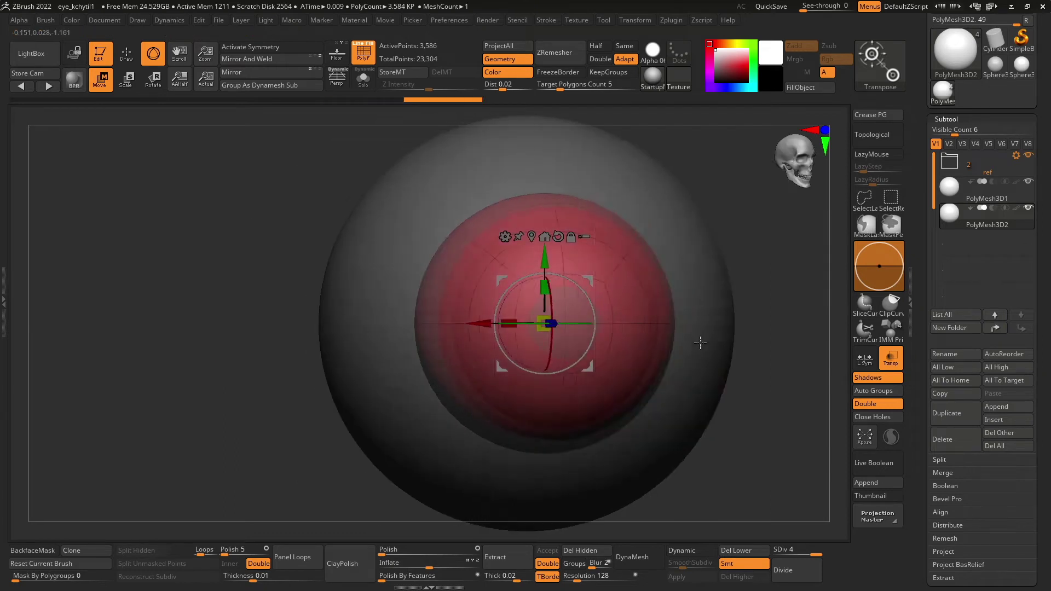
right_drag(700, 343, 534, 310)
drag(540, 317, 619, 323)
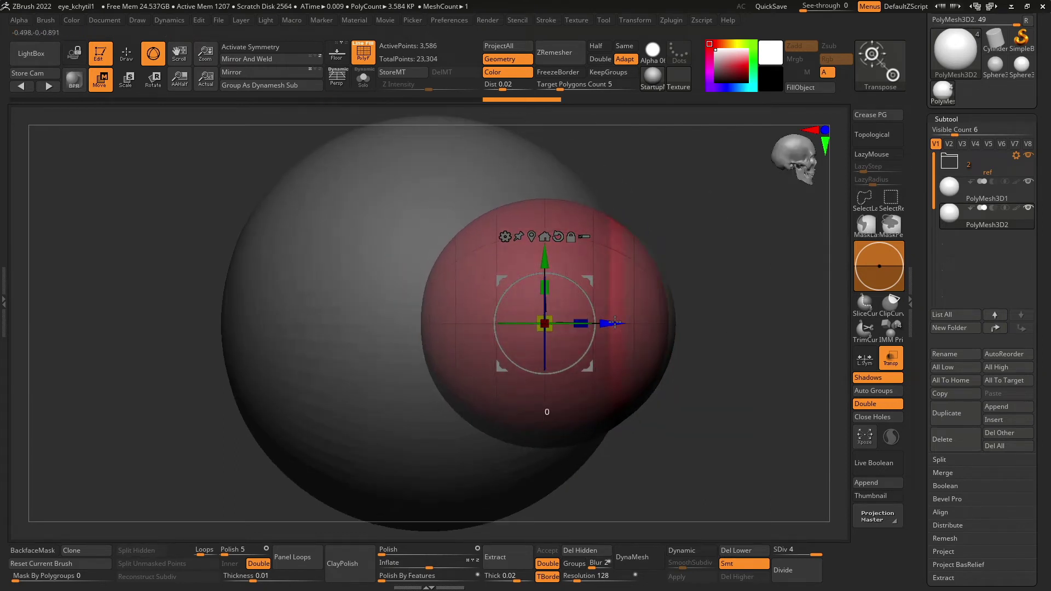
right_drag(619, 323, 717, 373)
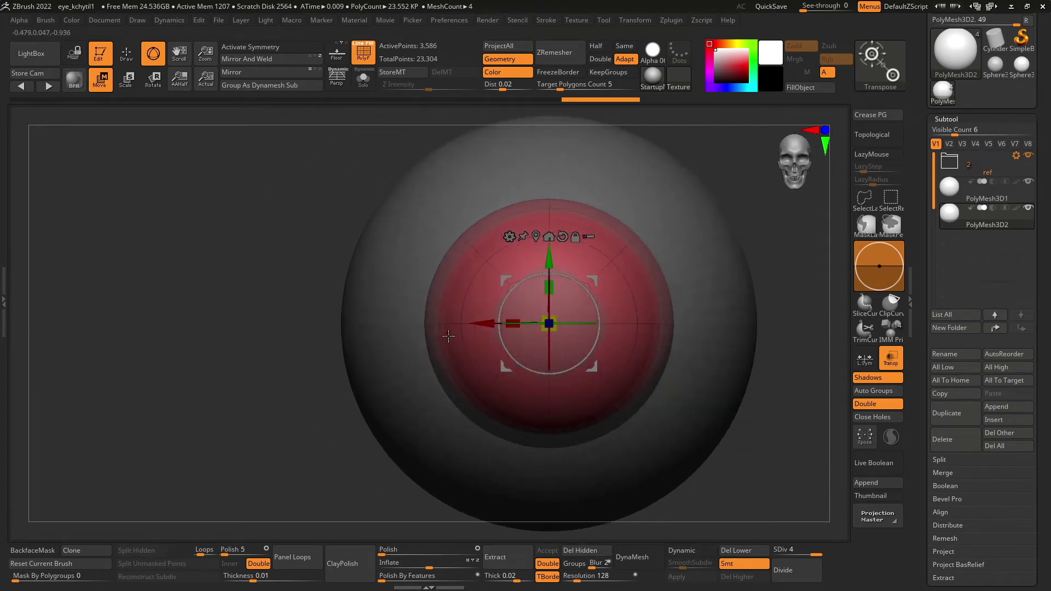
mouse_move(750, 440)
right_down()
mouse_move(780, 441)
mouse_move(741, 499)
mouse_move(763, 327)
right_up()
mouse_move(763, 383)
right_down()
mouse_move(785, 427)
mouse_move(769, 407)
right_up()
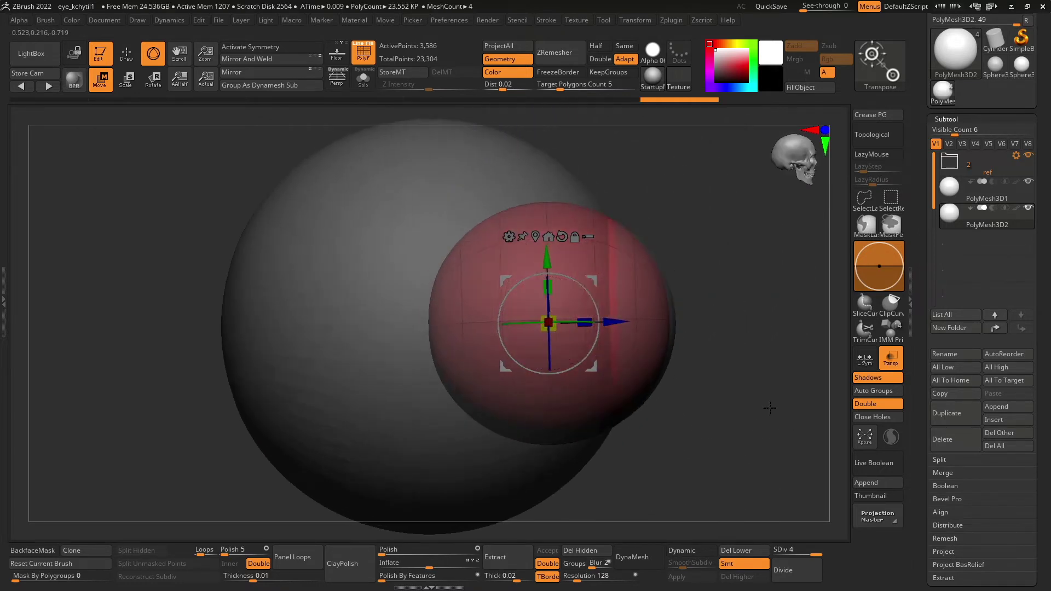
click(889, 356)
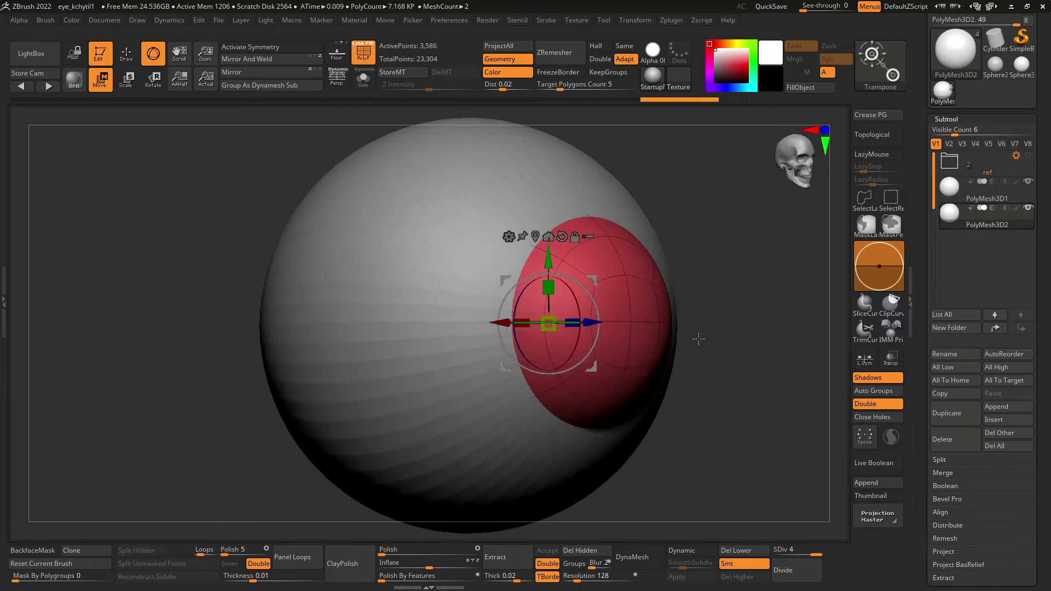
mouse_move(737, 290)
right_down()
mouse_move(736, 301)
mouse_move(759, 299)
right_up()
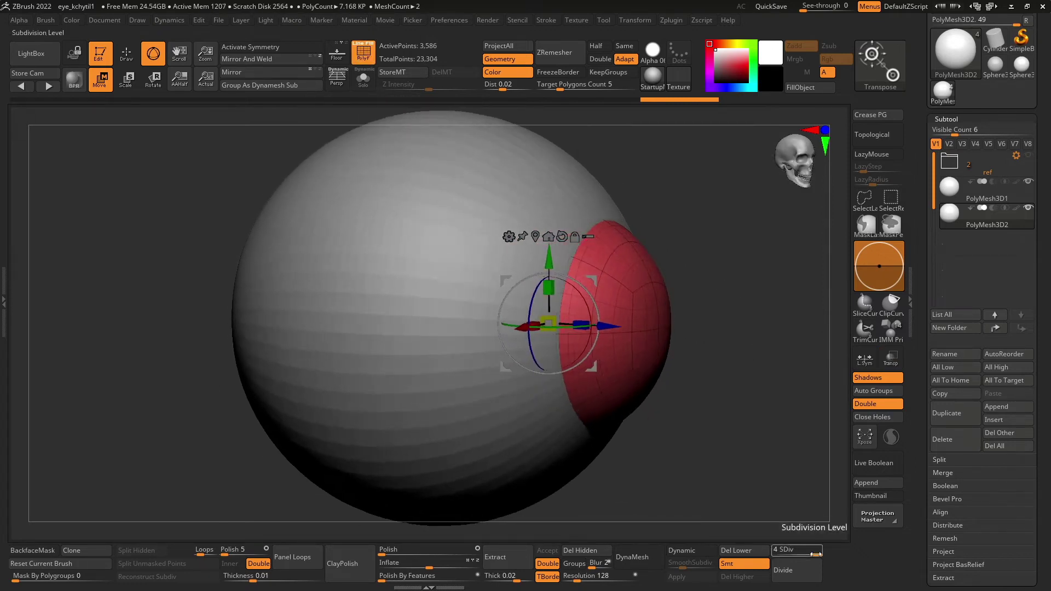
Drop both spheres to SDiv 2 and delete their higher and lower subdivision levels
drag(791, 556, 789, 556)
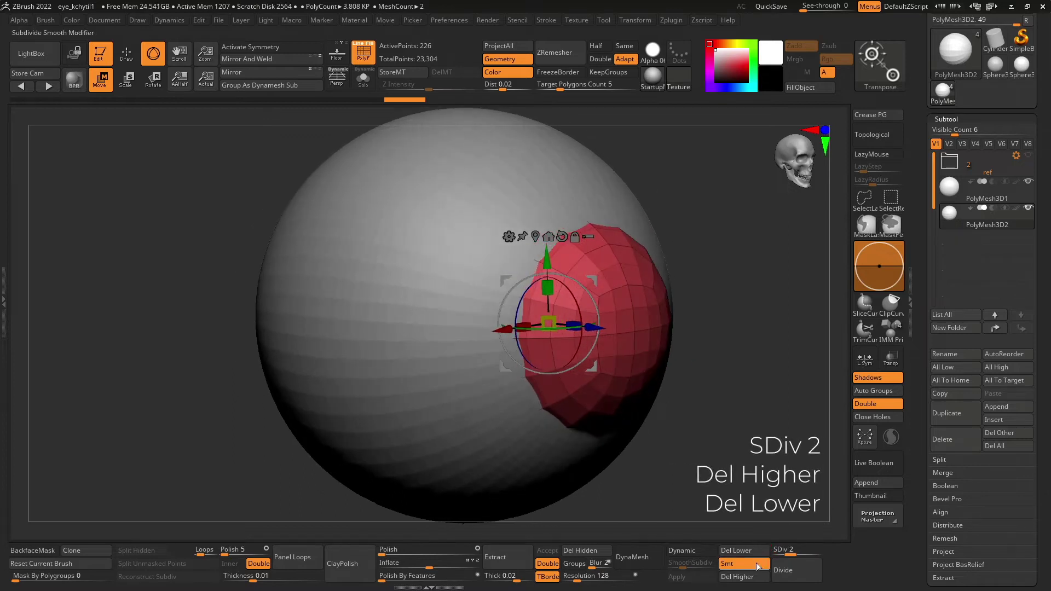
alt+click(548, 416)
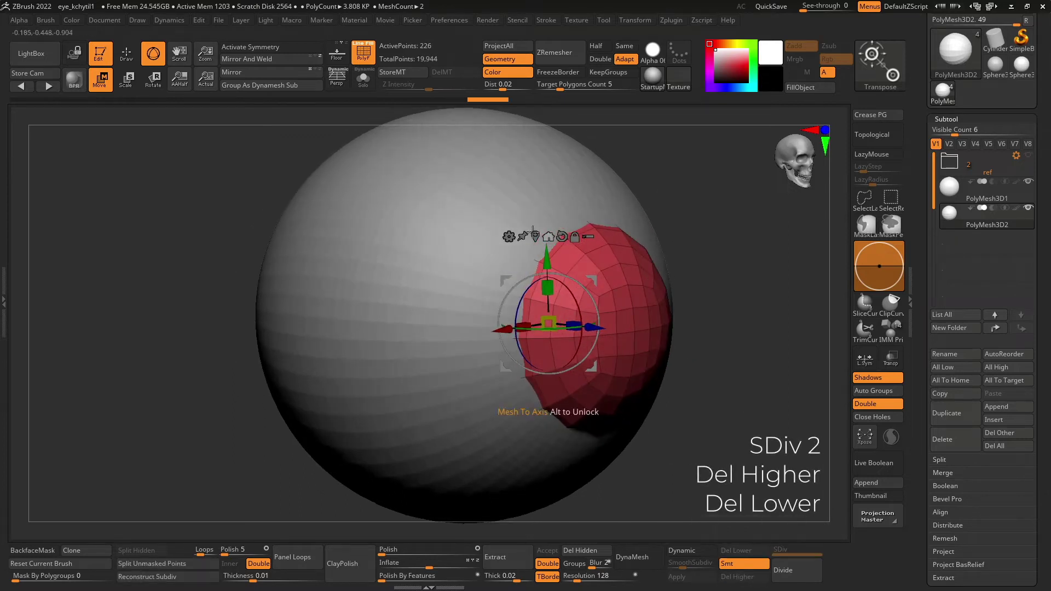
click(791, 556)
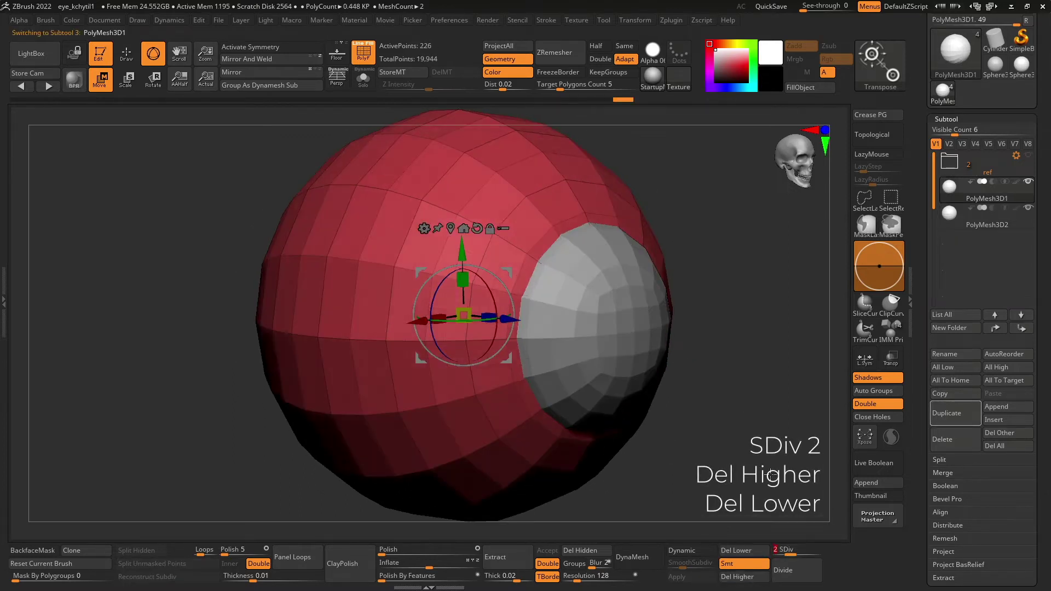
click(765, 551)
click(737, 576)
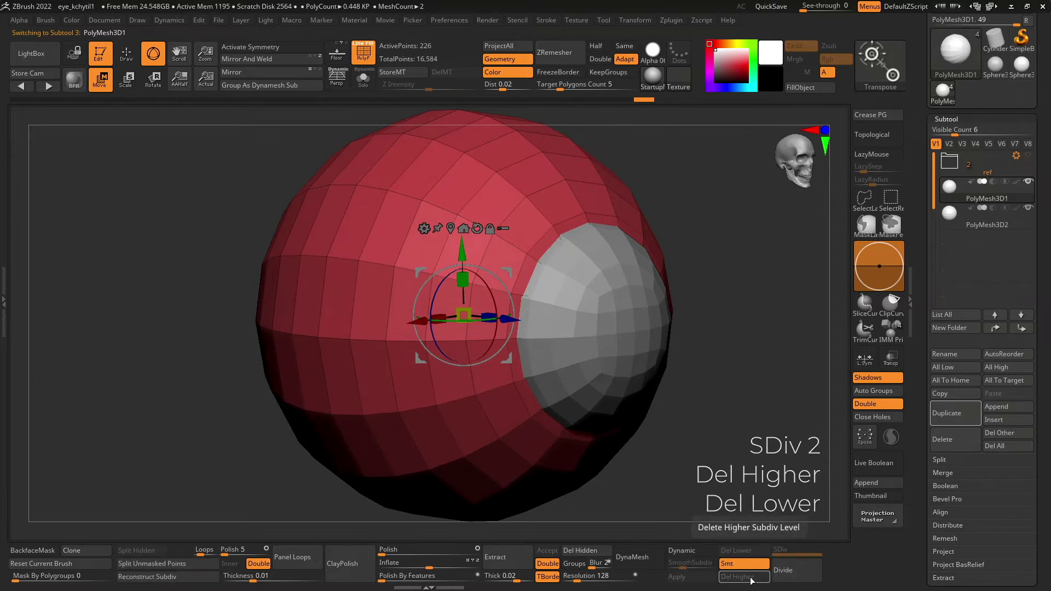
mouse_move(783, 383)
mouse_down()
mouse_move(737, 378)
mouse_move(751, 375)
mouse_up()
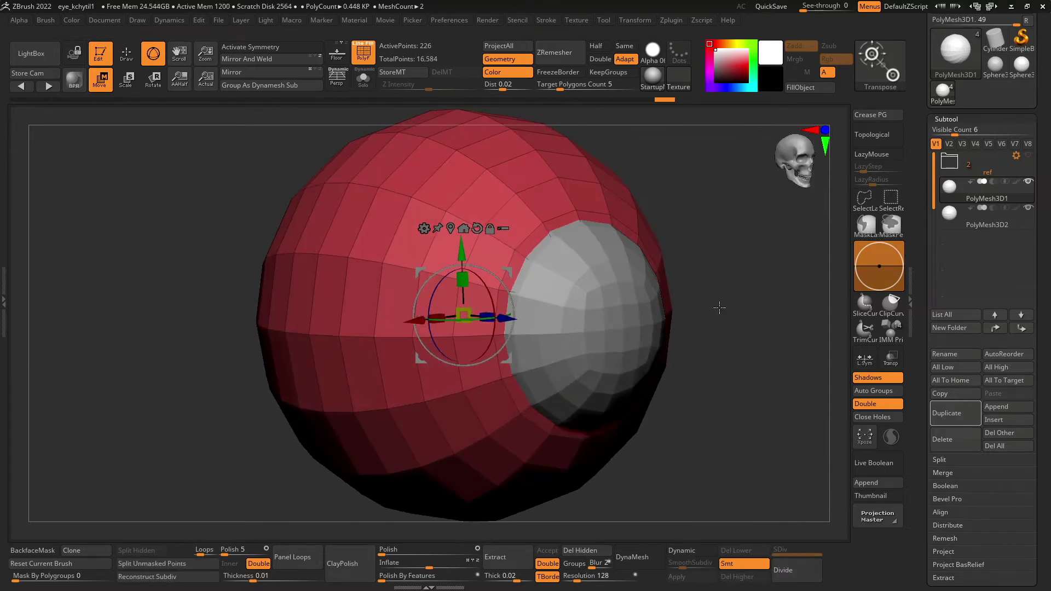
key(Down)
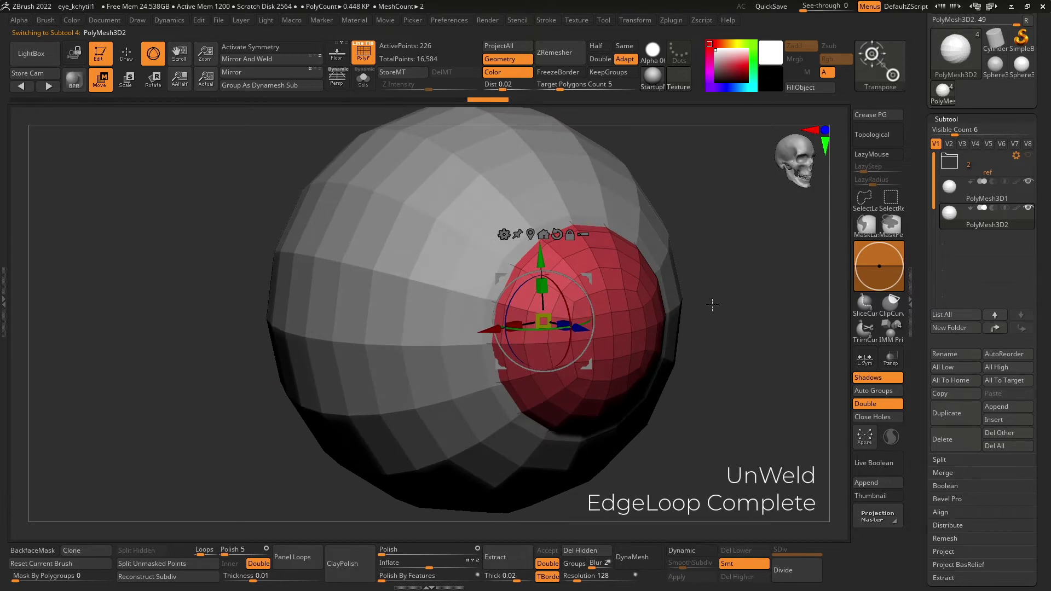
Set the ZModeler edge action to Unweld with the EdgeLoop Complete target
key(q)
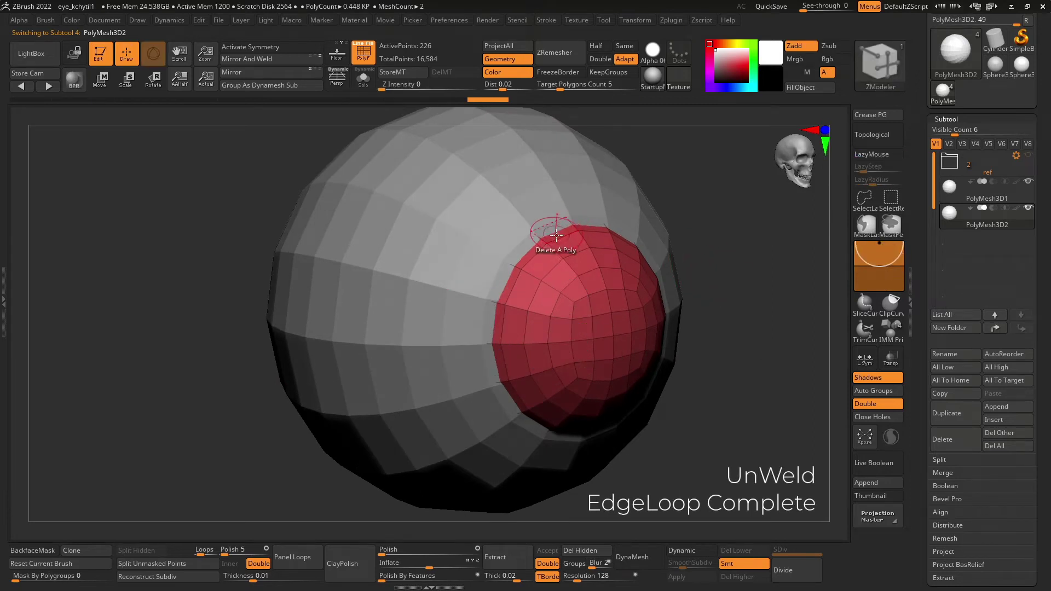
mouse_move(748, 307)
mouse_down()
mouse_move(734, 306)
mouse_move(761, 306)
mouse_up()
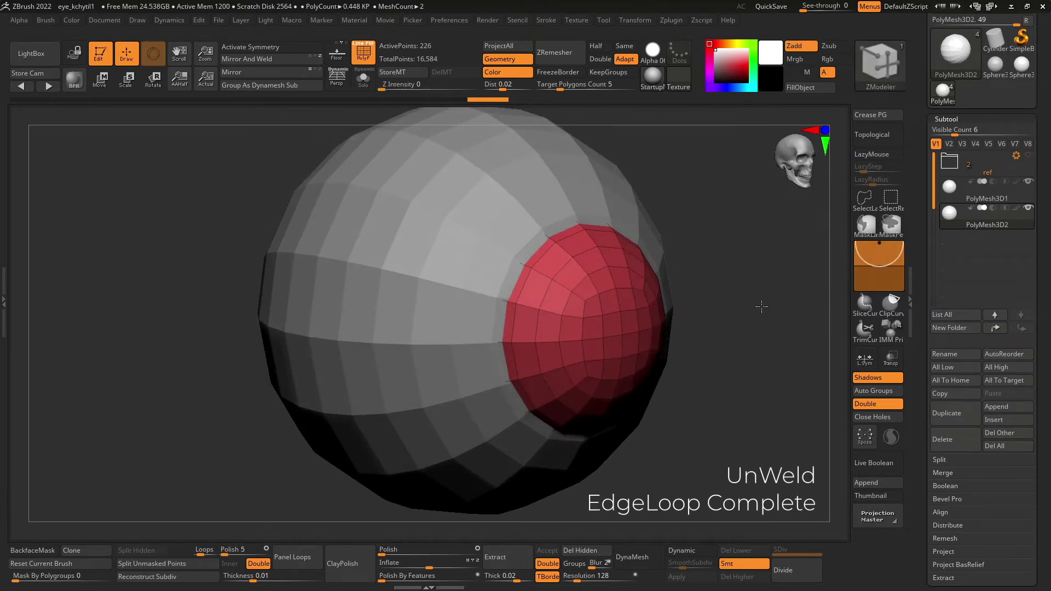
key(space)
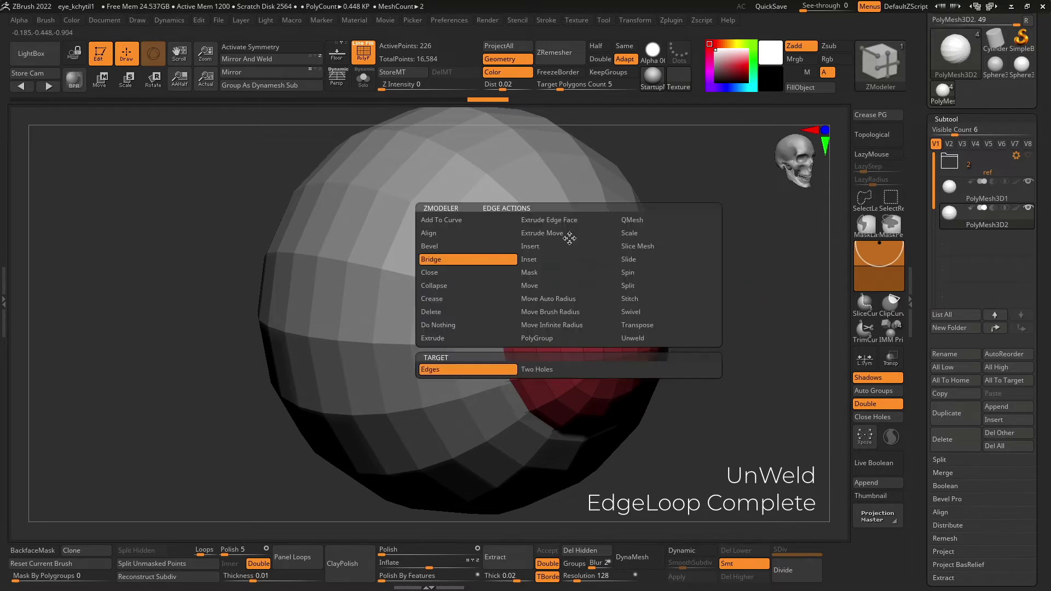
click(631, 284)
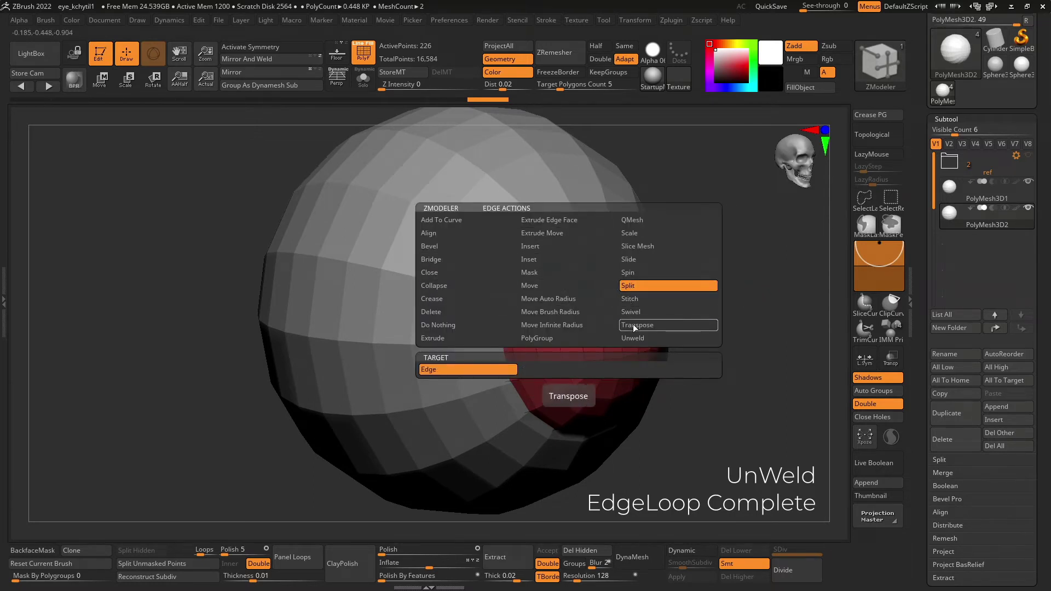
click(633, 339)
click(446, 382)
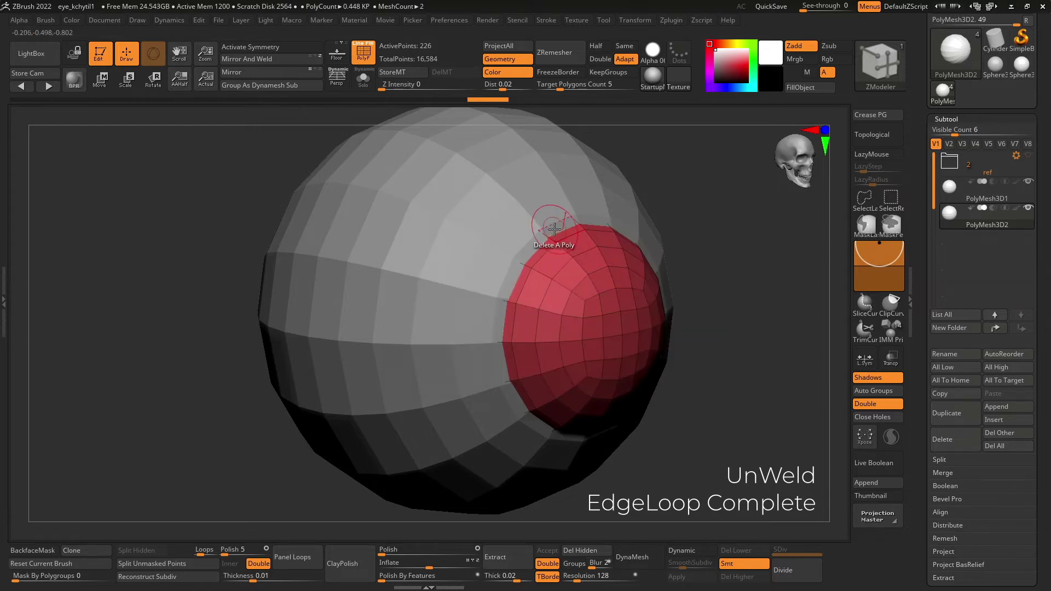
Unweld the complete edge loop at the cap's border, bringing both spheres to 274 points
drag(730, 298, 780, 302)
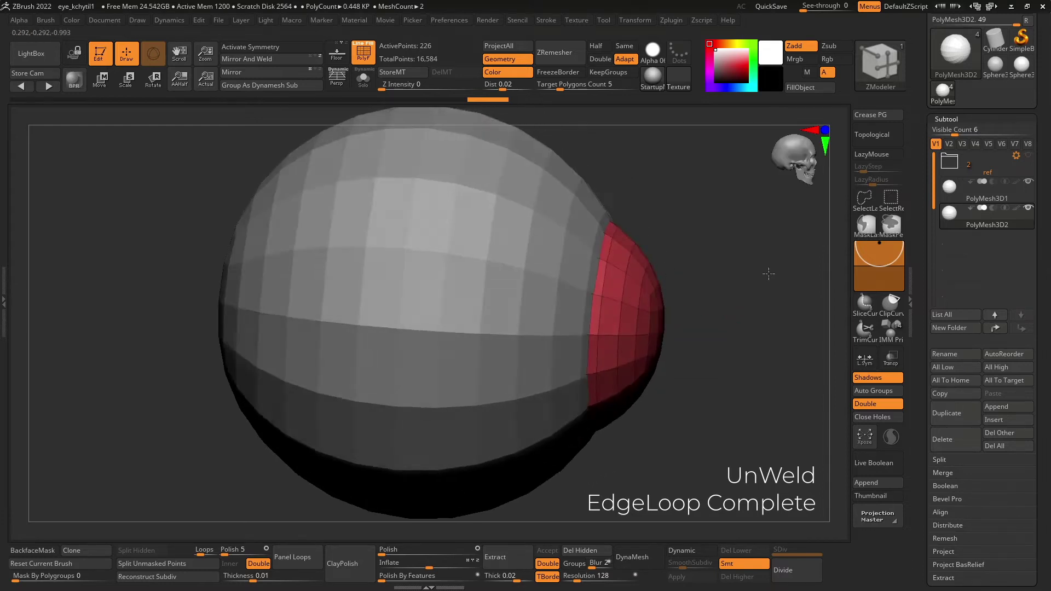
click(635, 257)
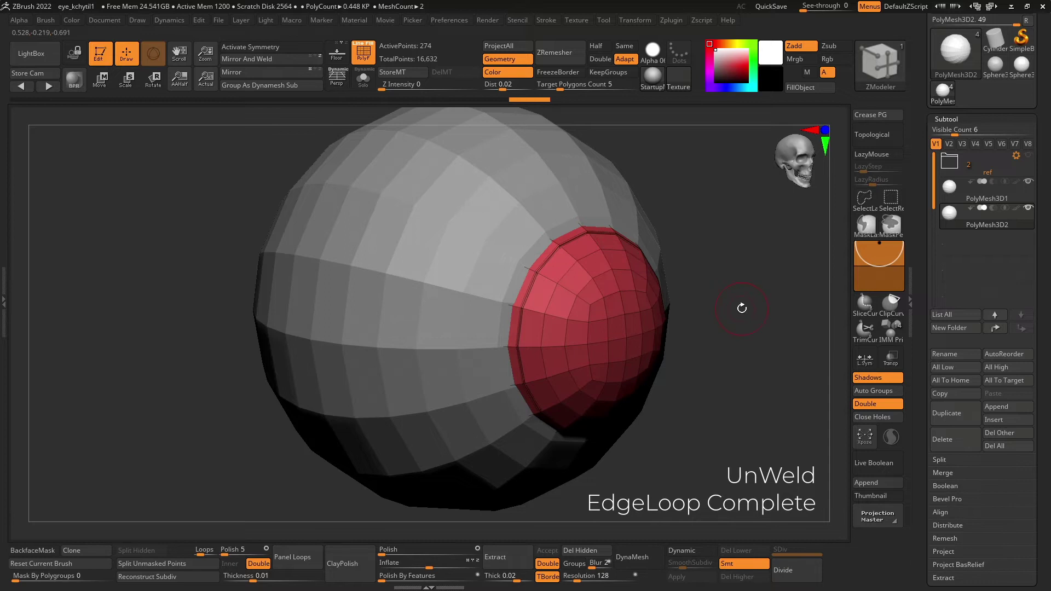
drag(742, 309, 743, 316)
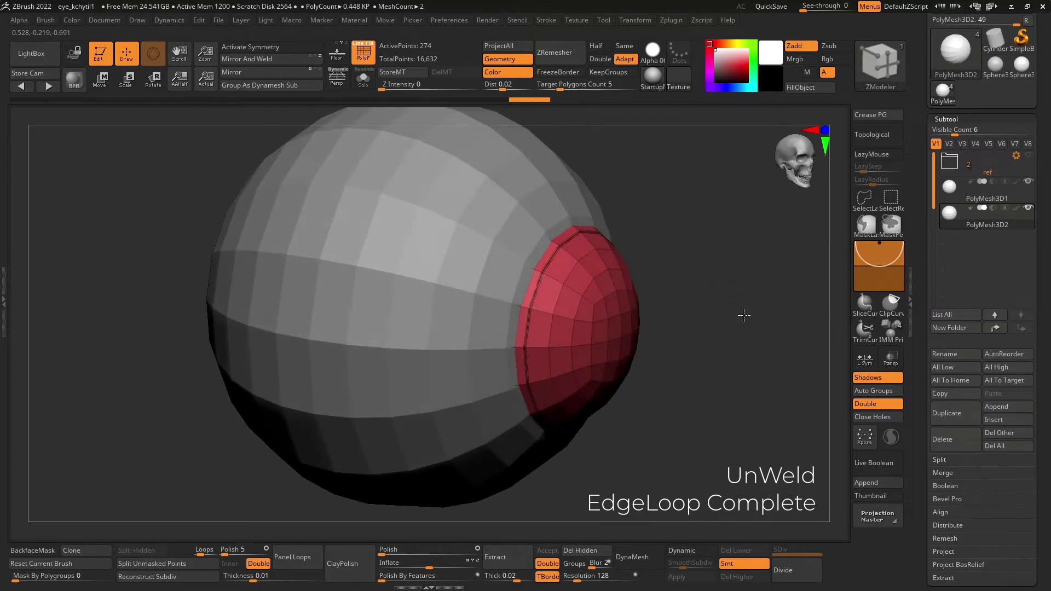
alt+click(558, 226)
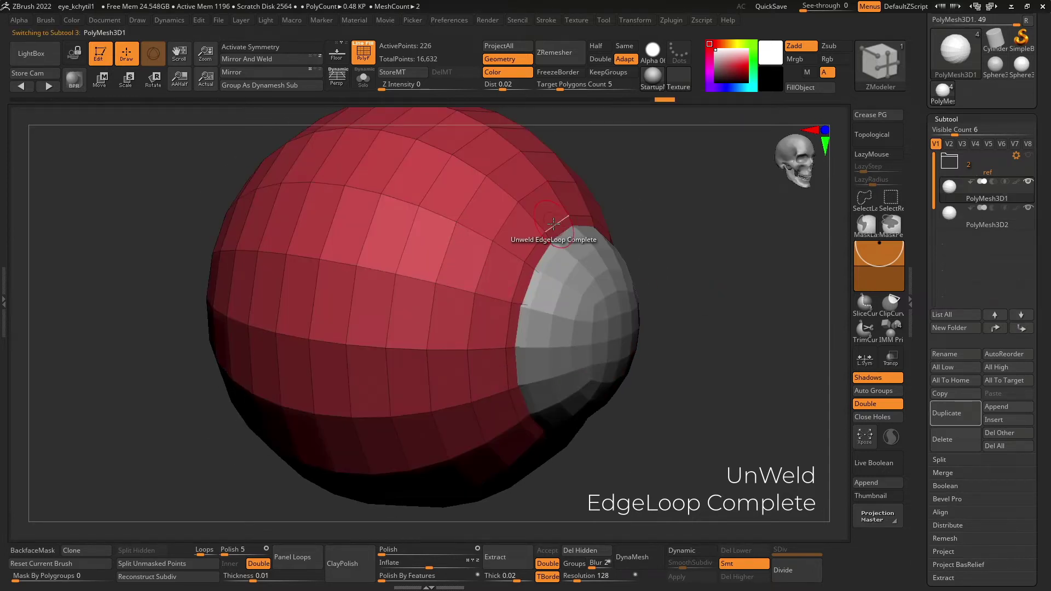
drag(688, 310, 698, 334)
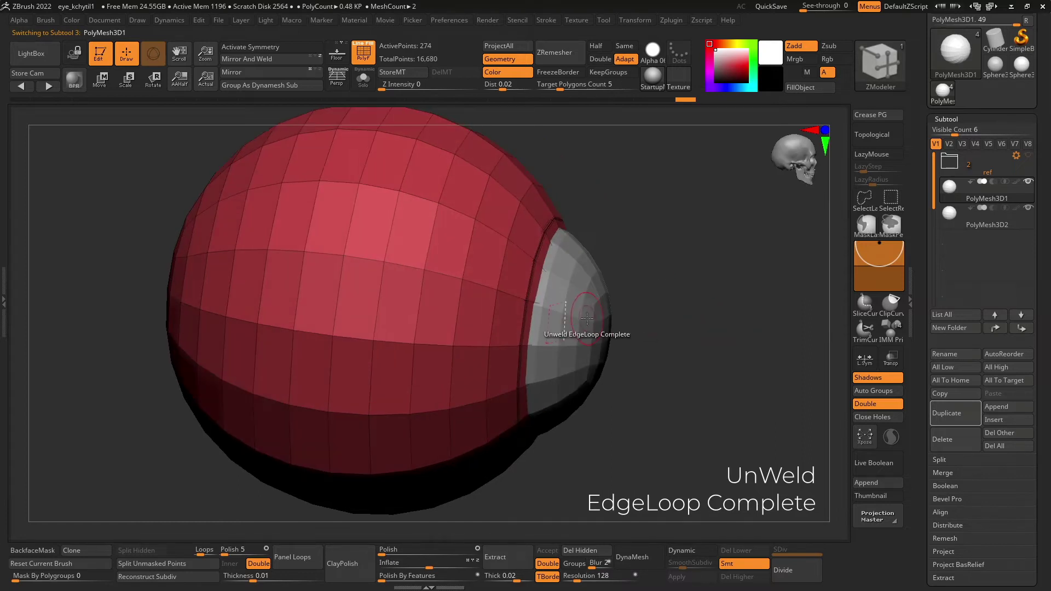
alt+click(575, 328)
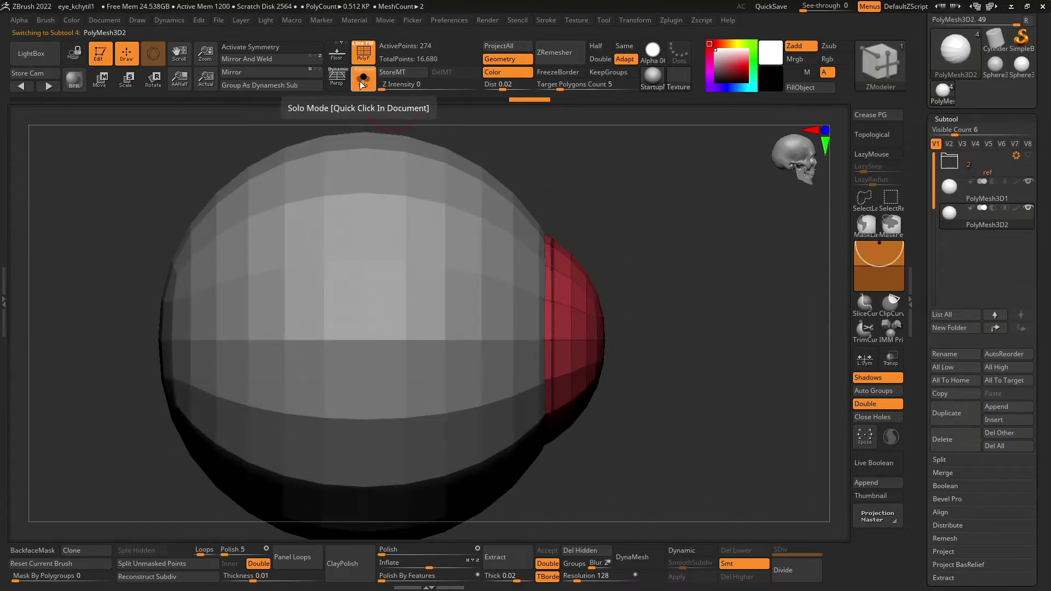
Solo the cap mesh and trim it to its front slice with SelectRect
click(363, 79)
ctrl+shift+drag(660, 202, 547, 470)
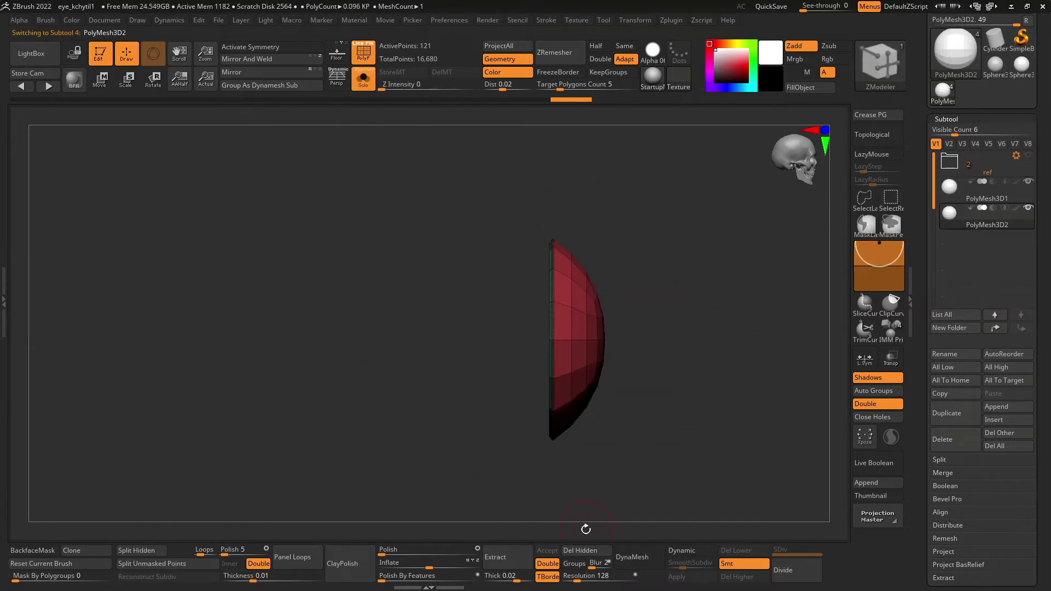
mouse_move(706, 403)
mouse_down()
mouse_move(584, 336)
mouse_move(661, 369)
mouse_up()
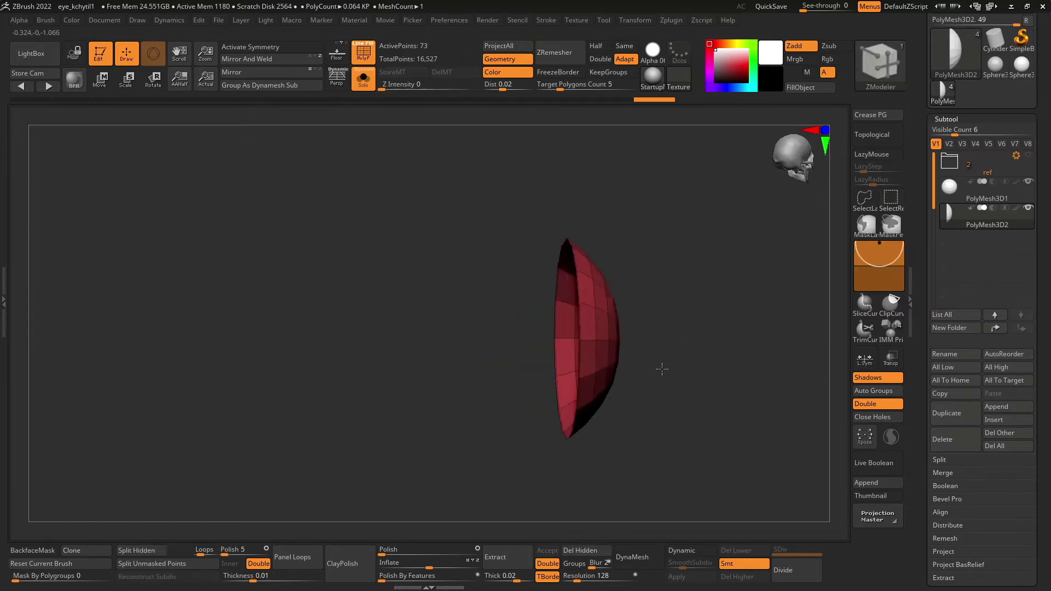
click(363, 77)
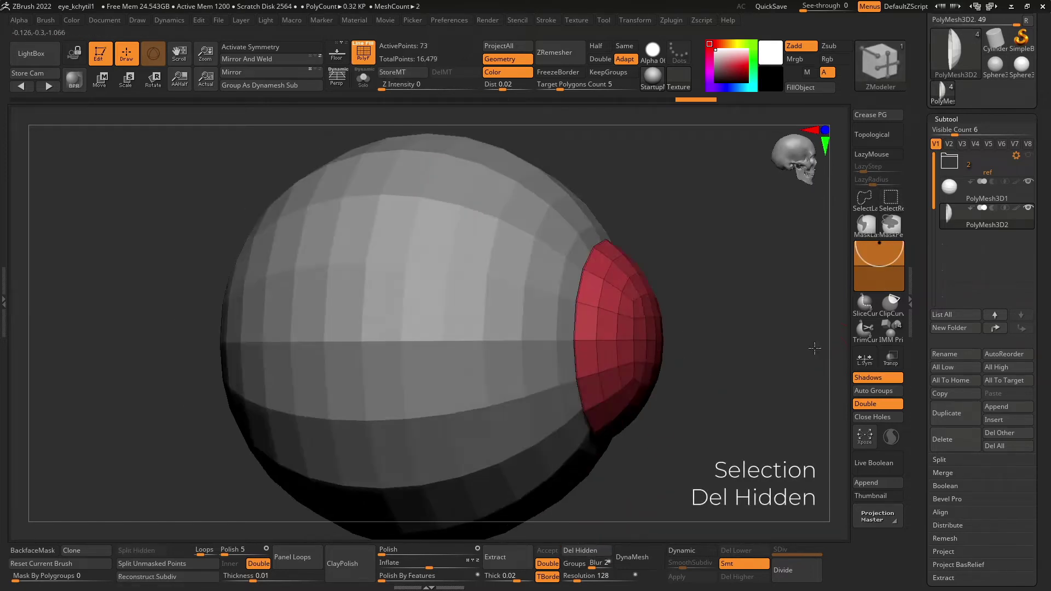
Cut an opening where the cap sits in the large sphere by deleting hidden polygons, then enable symmetry
alt+click(528, 249)
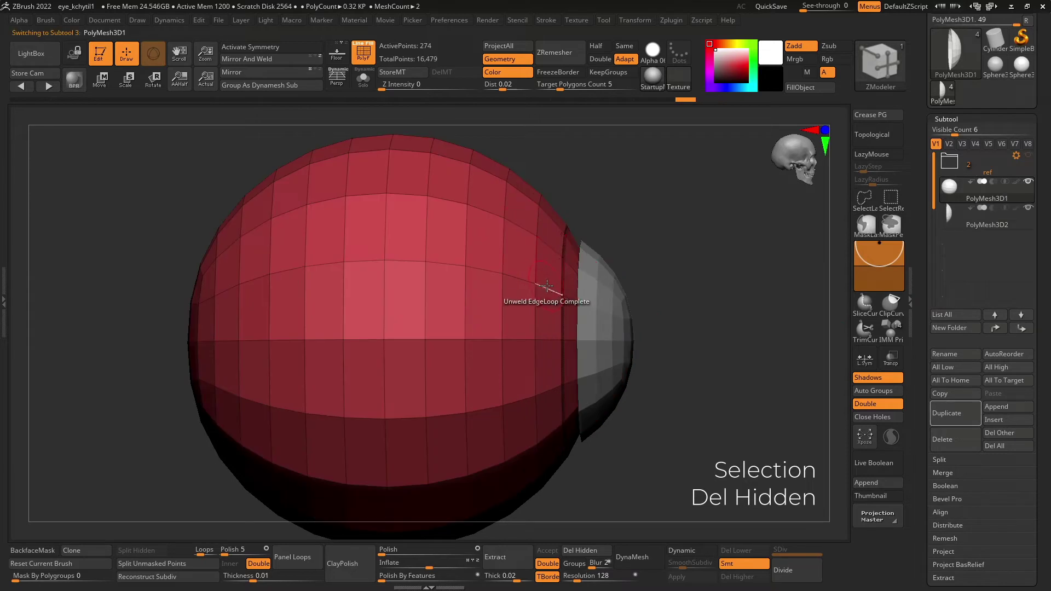
click(363, 78)
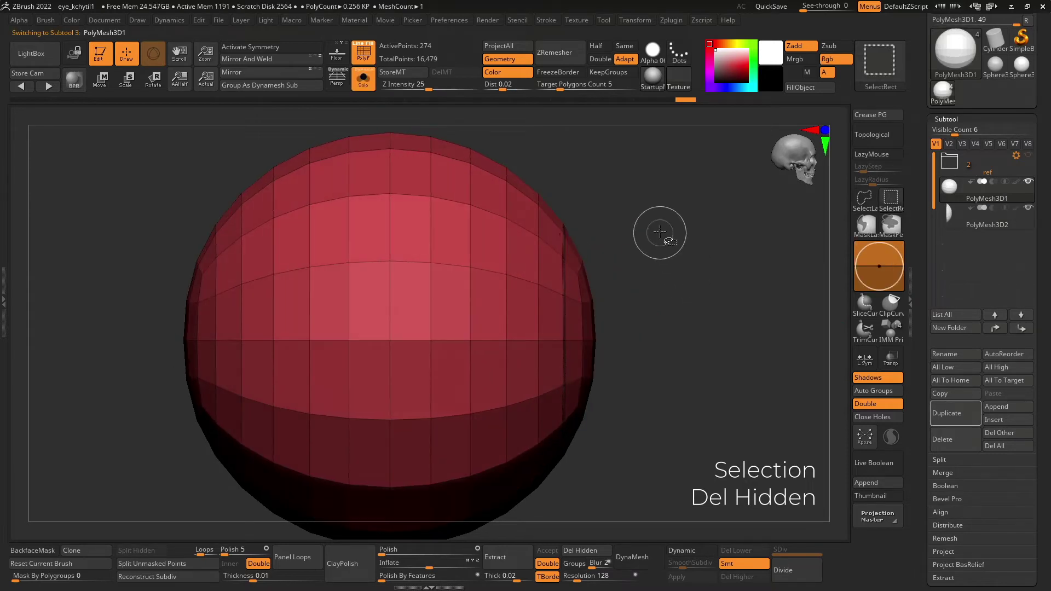
ctrl+shift+drag(653, 195, 573, 496)
ctrl+shift+click(673, 388)
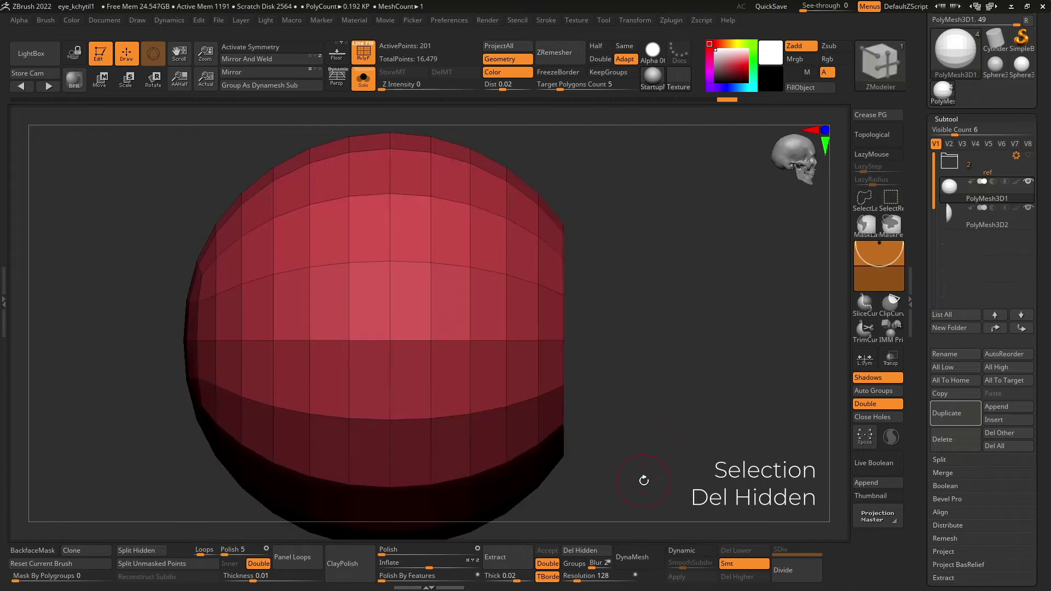
click(591, 551)
mouse_move(728, 432)
mouse_down()
mouse_move(677, 435)
mouse_move(698, 423)
mouse_up()
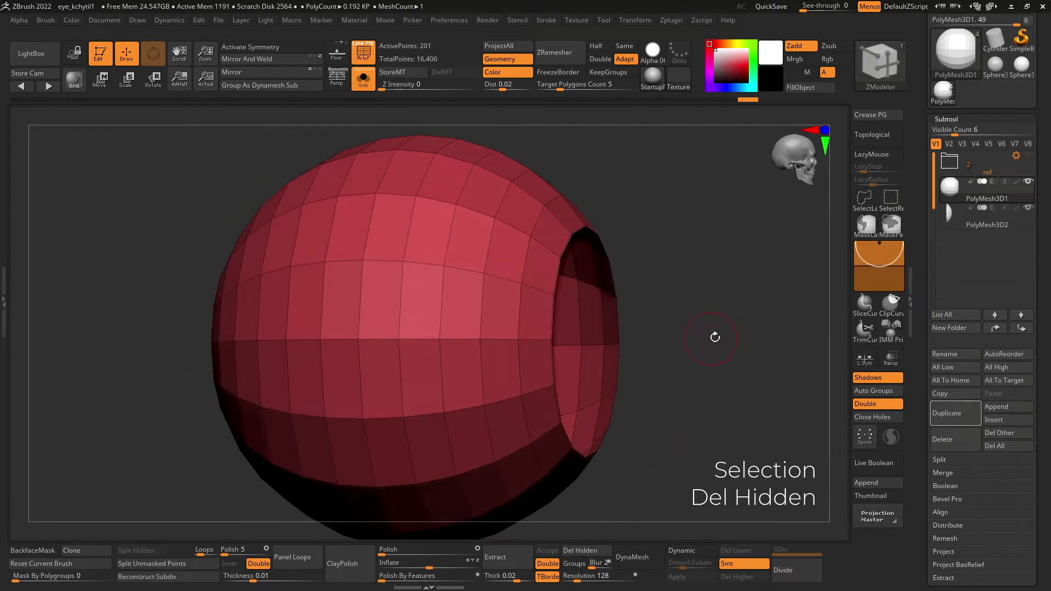
click(365, 77)
mouse_move(741, 356)
mouse_down()
mouse_move(743, 367)
mouse_move(764, 352)
mouse_move(673, 347)
mouse_up()
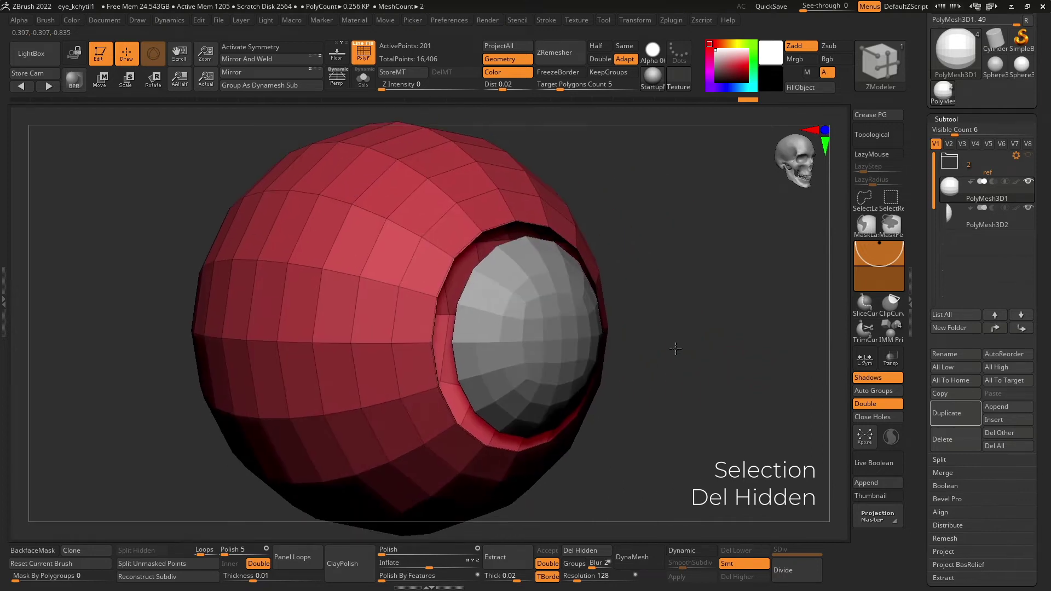
key(x)
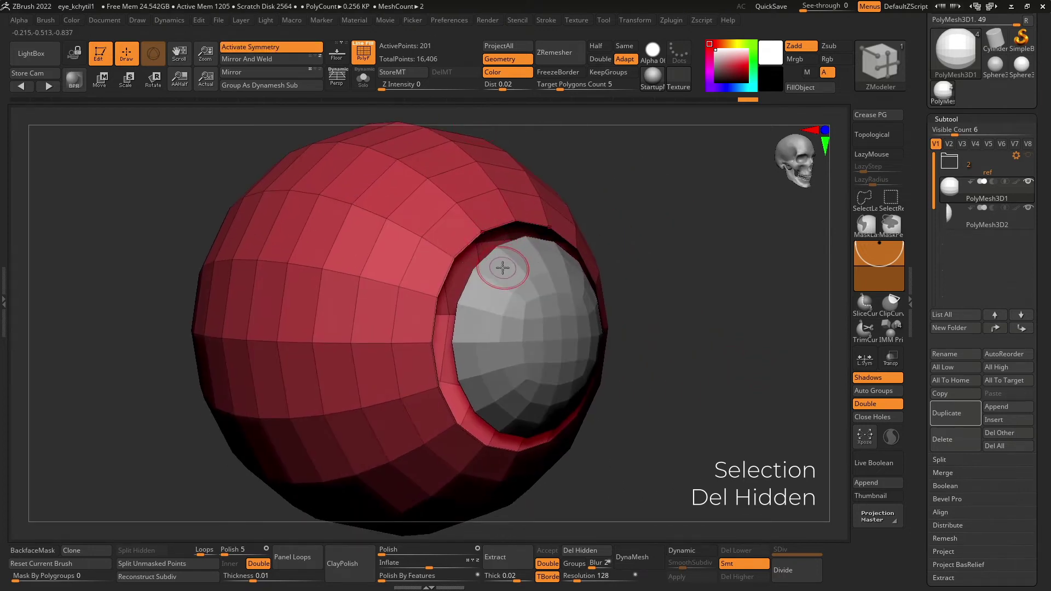
click(635, 21)
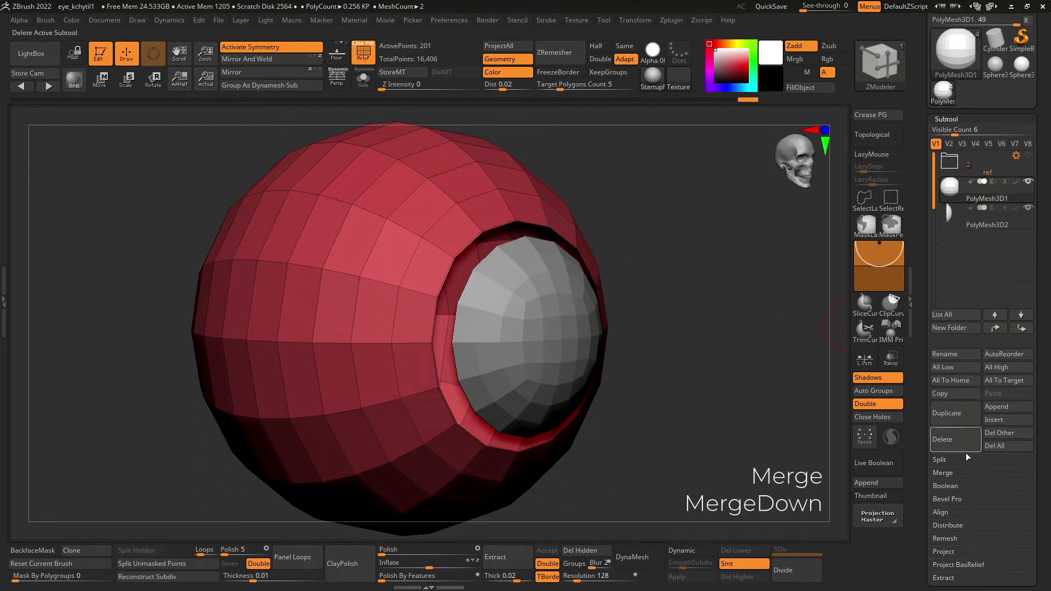
Merge the cap and sphere subtools and bridge their rims into a full polygon ring
click(943, 472)
click(854, 508)
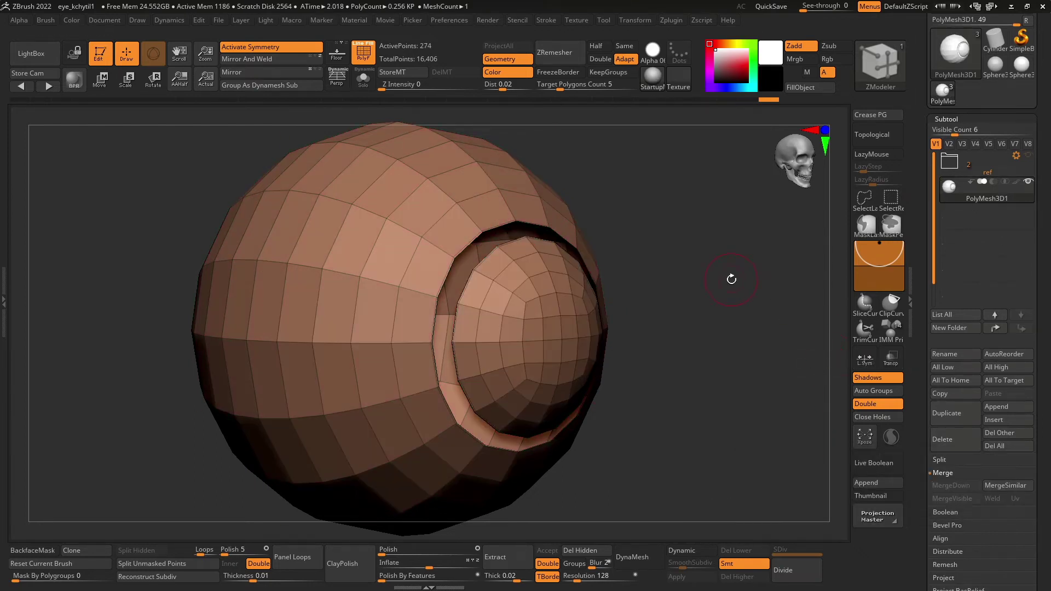
drag(735, 311, 711, 315)
click(512, 243)
key(space)
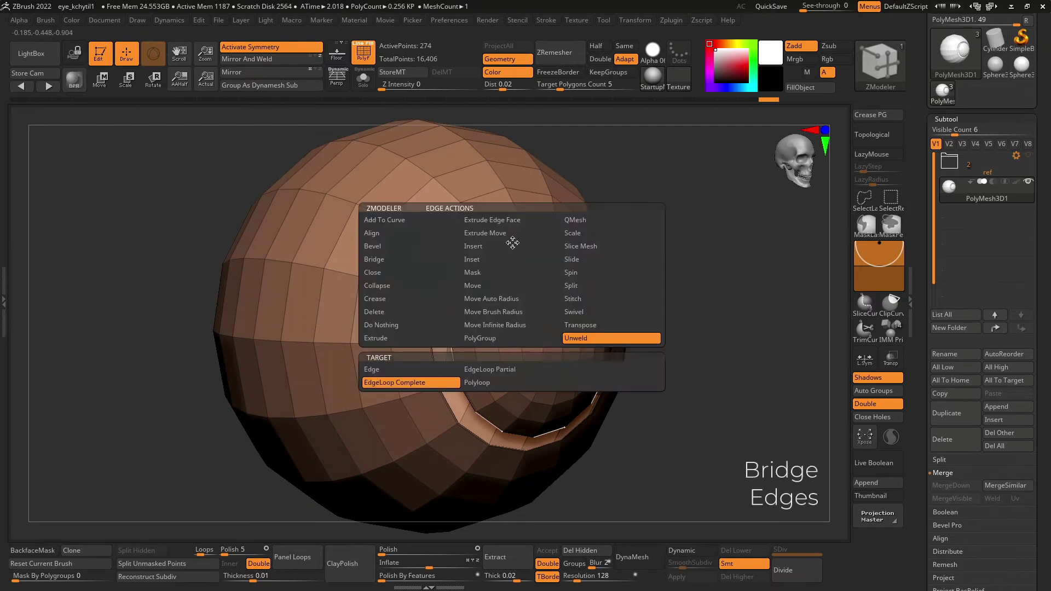
click(399, 263)
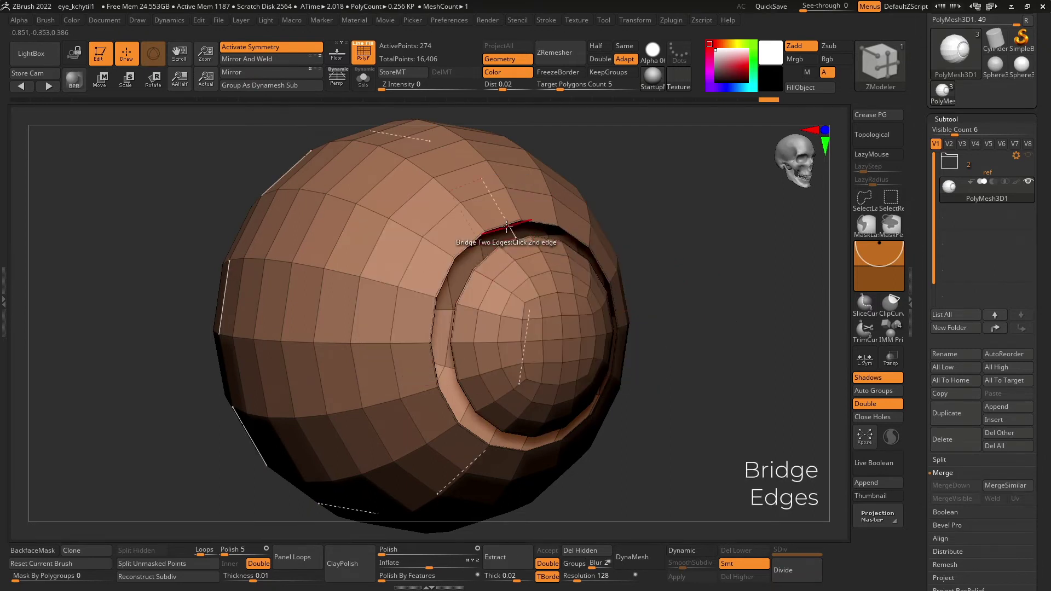
click(547, 252)
click(474, 246)
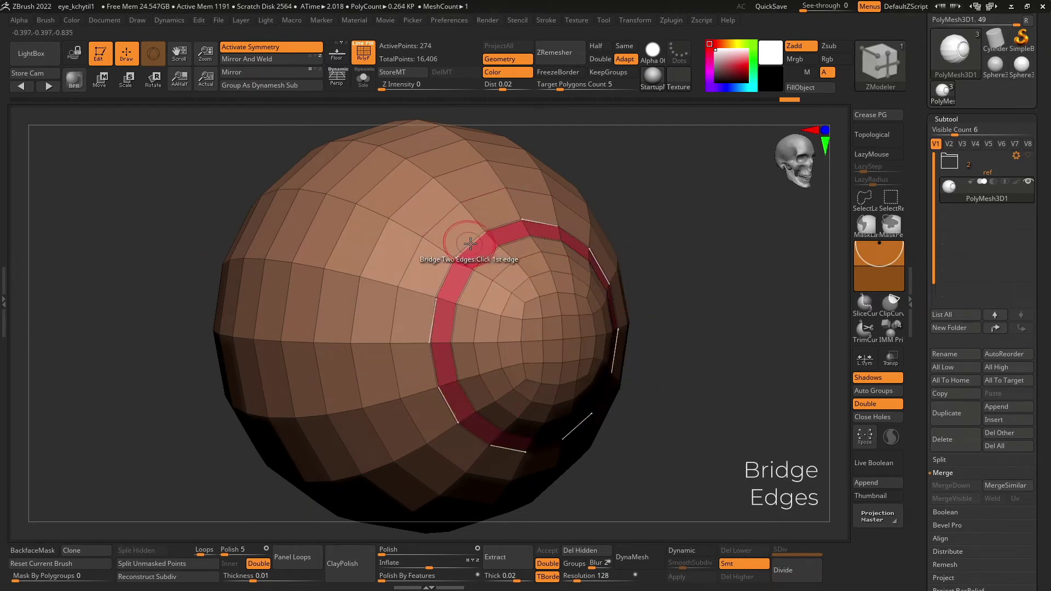
drag(727, 309, 737, 299)
Crease the complete edge loop of the new bridged ring
key(space)
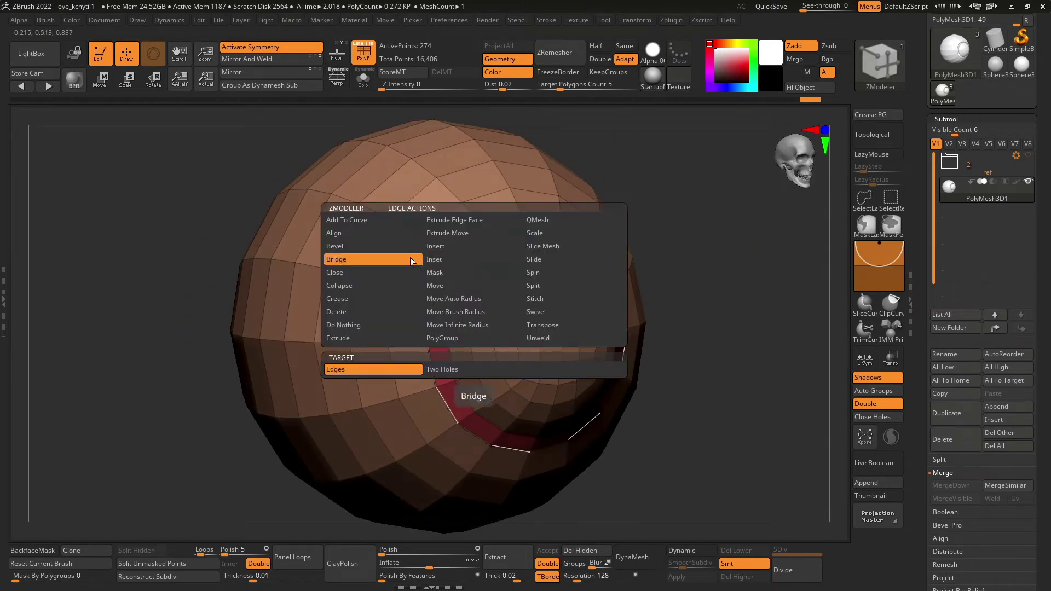
click(271, 291)
click(382, 287)
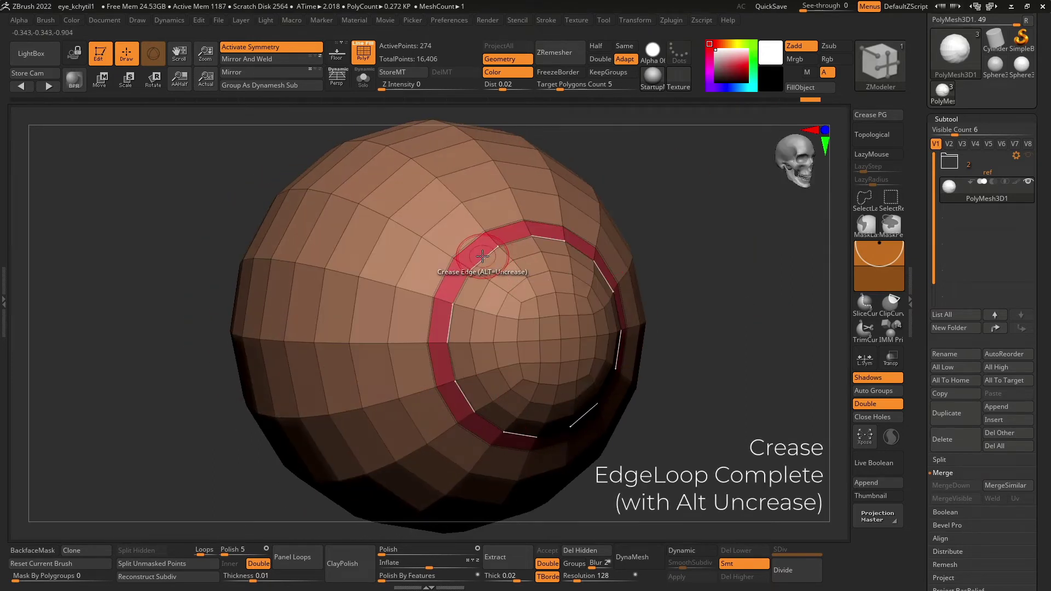
key(space)
click(408, 378)
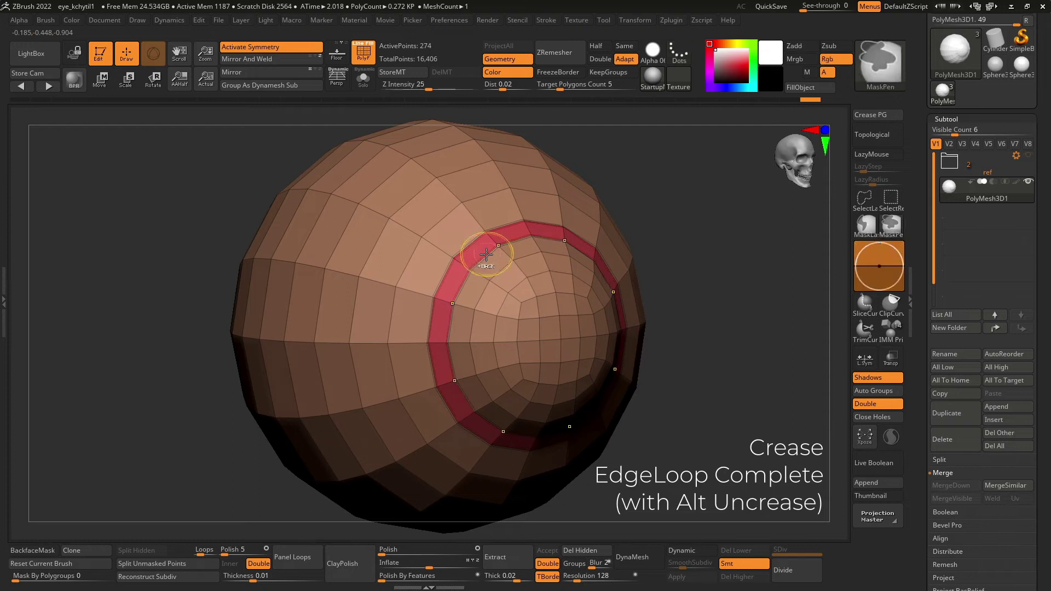
click(484, 255)
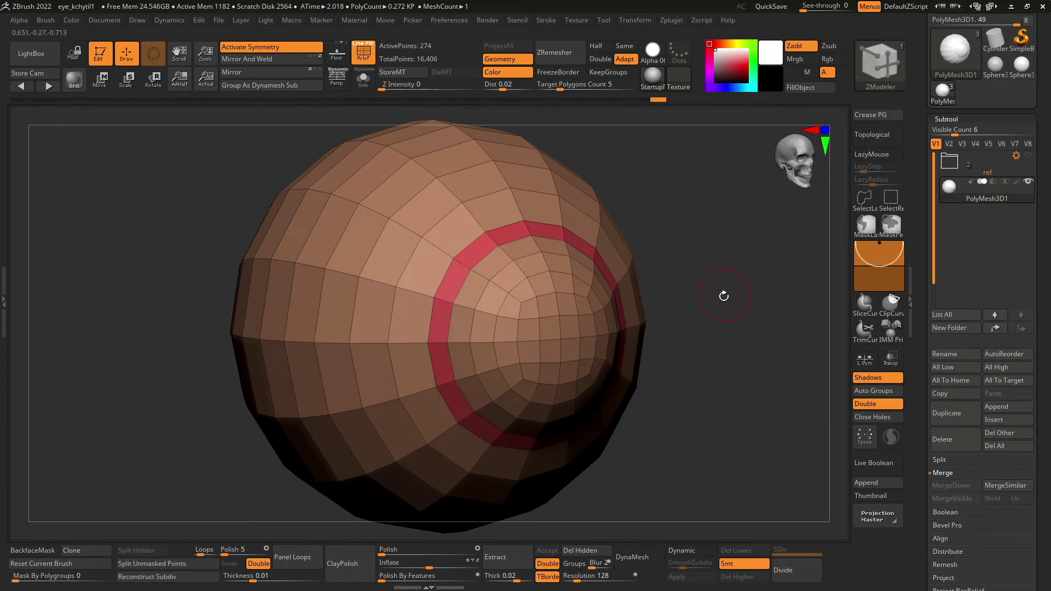
mouse_move(724, 293)
mouse_down()
mouse_move(718, 273)
mouse_move(730, 302)
mouse_up()
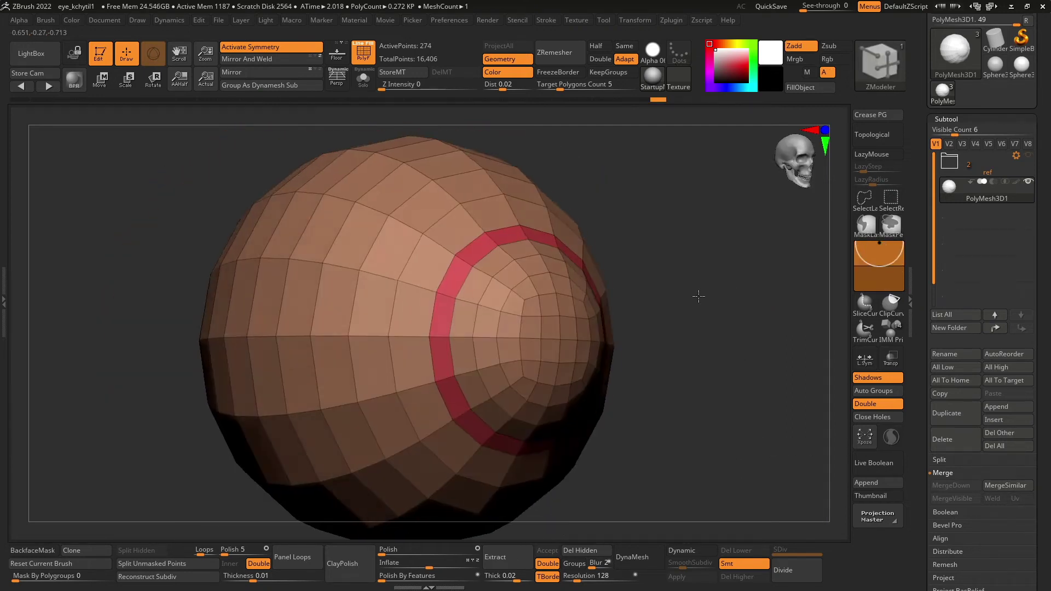
Divide the eye mesh to SDiv 4 (17,410 points) and briefly show, then hide, the ref folder
key(ctrl+d)
key(ctrl+d)
key(ctrl+d)
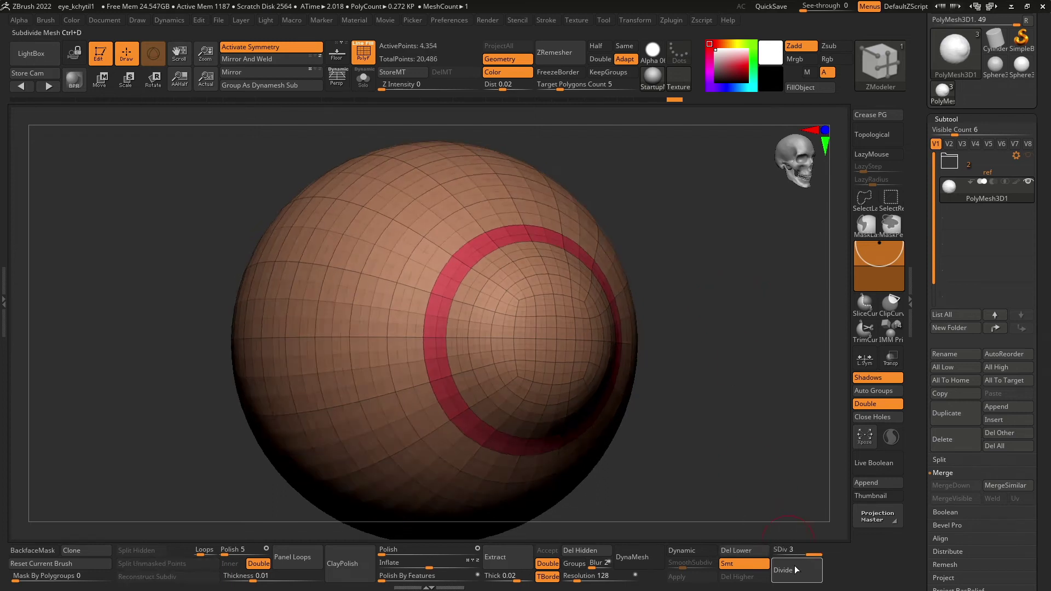
mouse_move(724, 299)
mouse_down()
mouse_move(698, 375)
mouse_move(732, 376)
mouse_up()
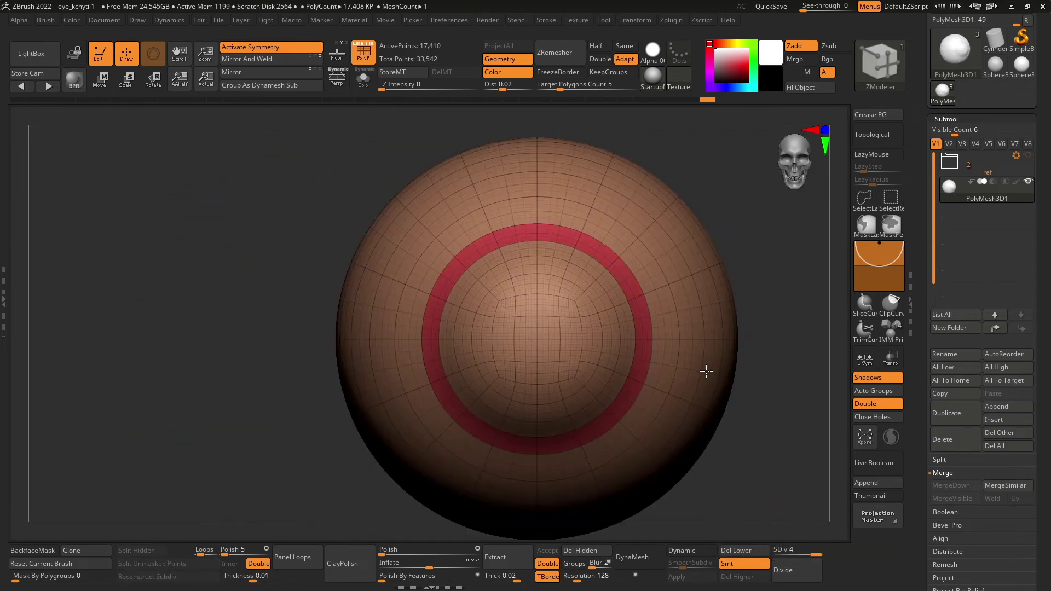
drag(795, 383, 730, 361)
click(1028, 155)
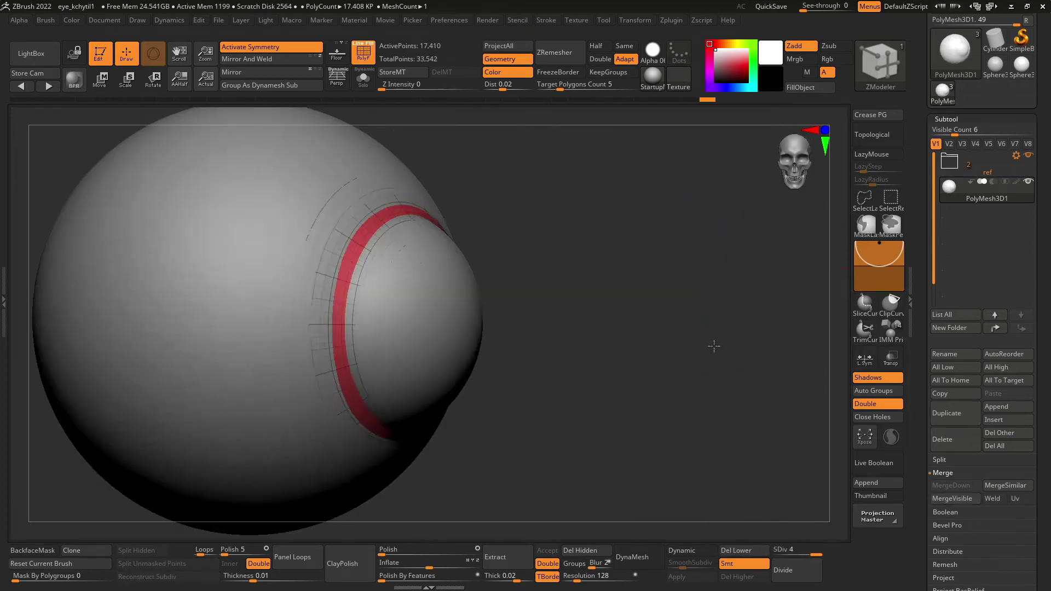
click(1031, 158)
drag(673, 347, 664, 345)
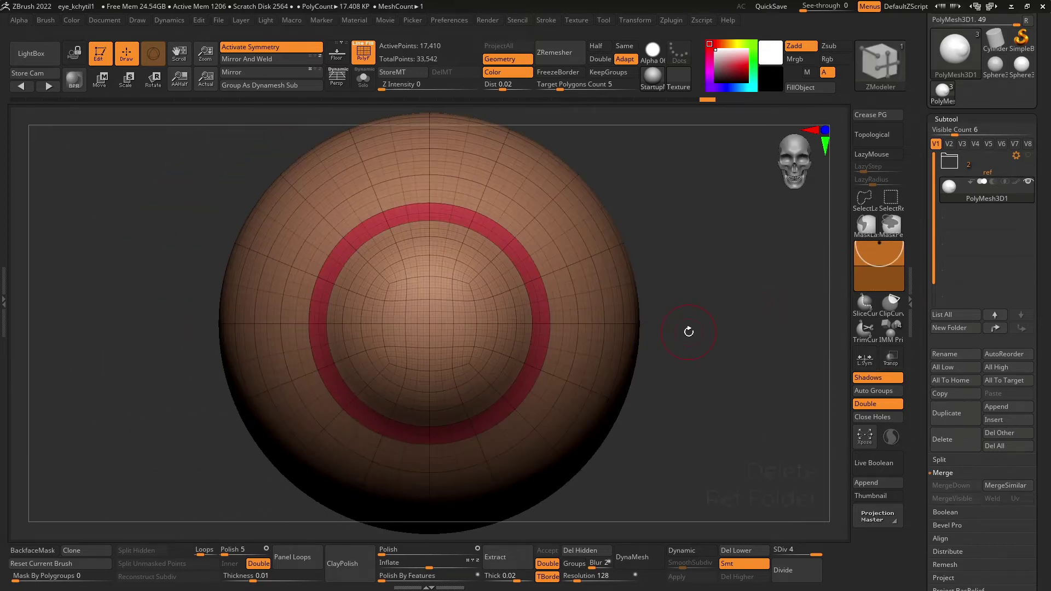
Delete the reference folder from the subtool list
click(975, 169)
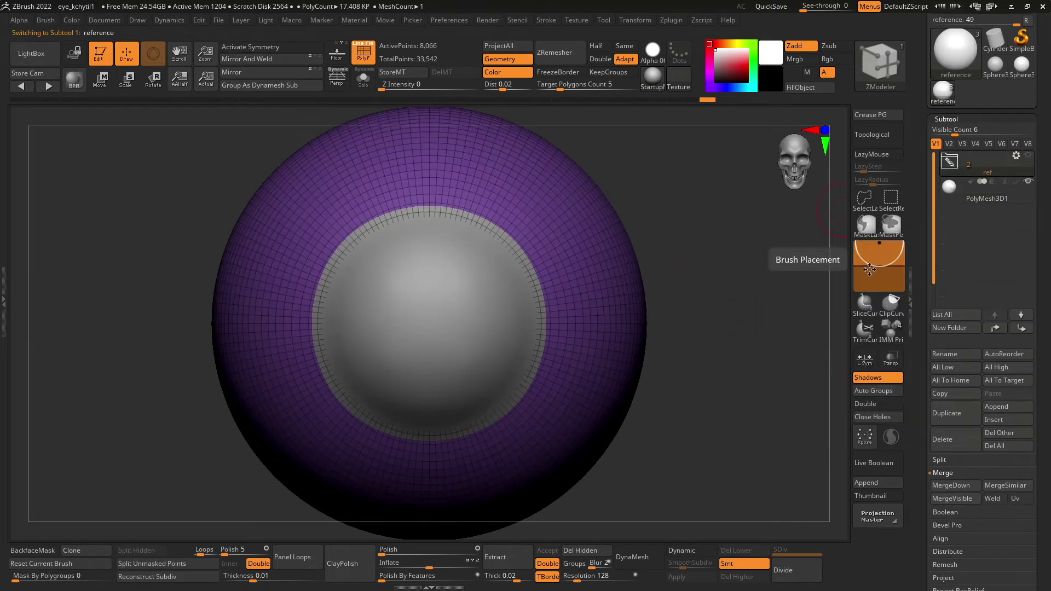
click(948, 446)
click(852, 481)
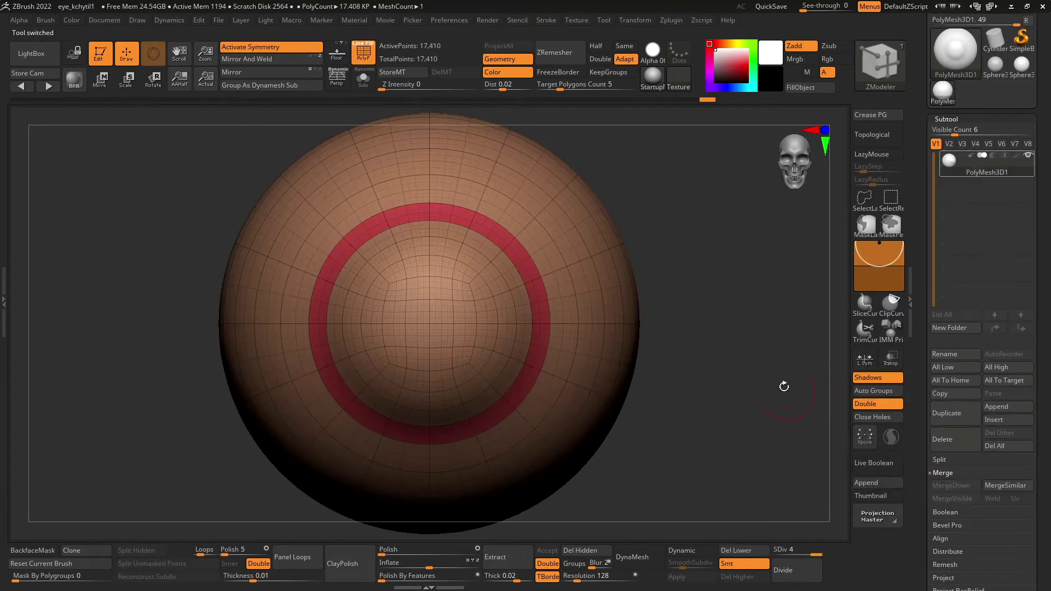
drag(783, 382, 722, 339)
Switch to the Move brush and rename the eye subtool to 'eyeball'
key(b)
key(m)
key(v)
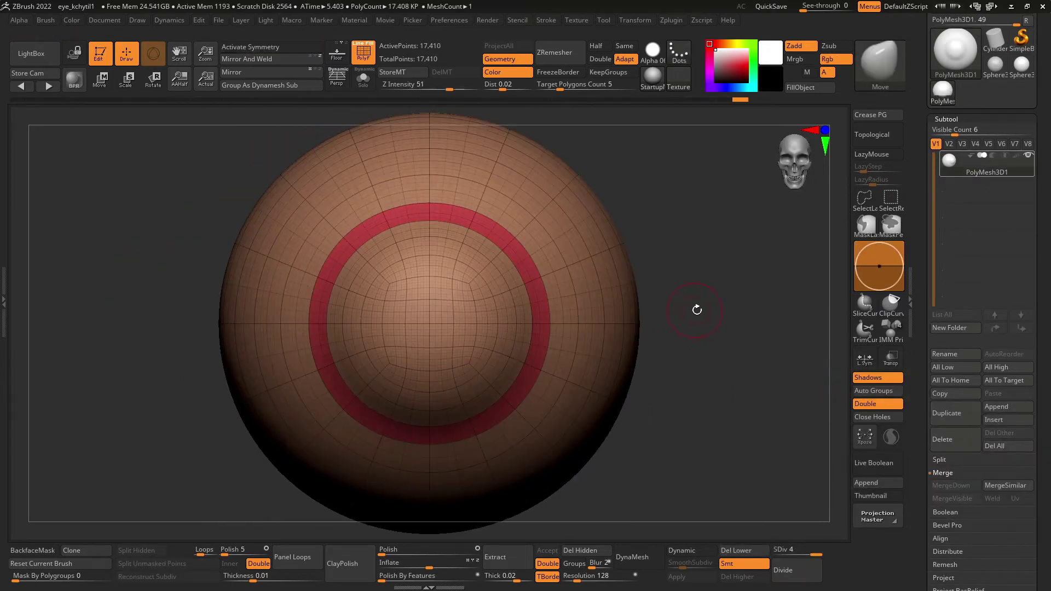
click(955, 354)
text(eyeball)
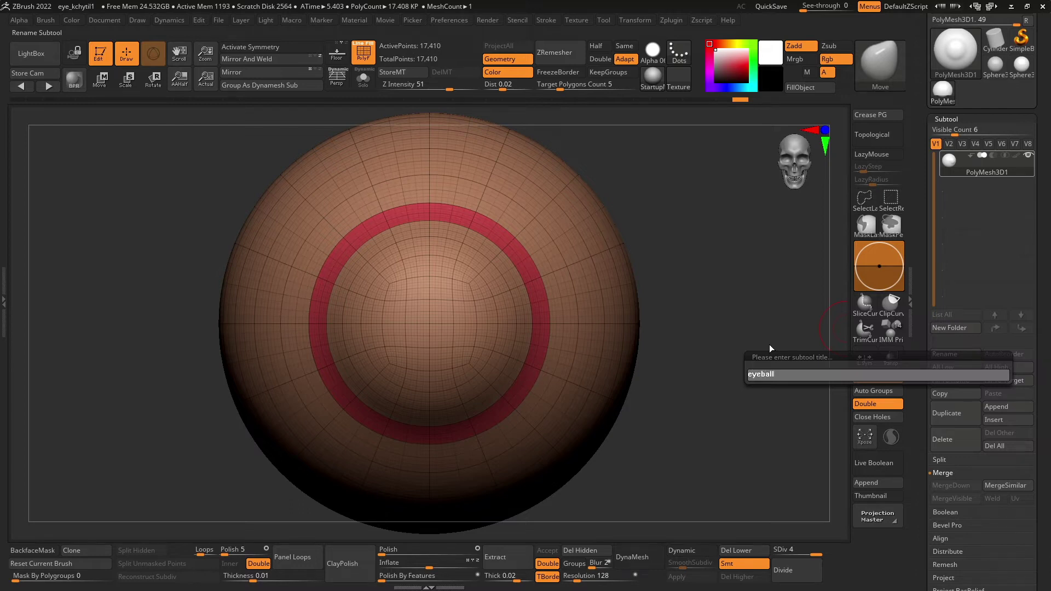
key(Return)
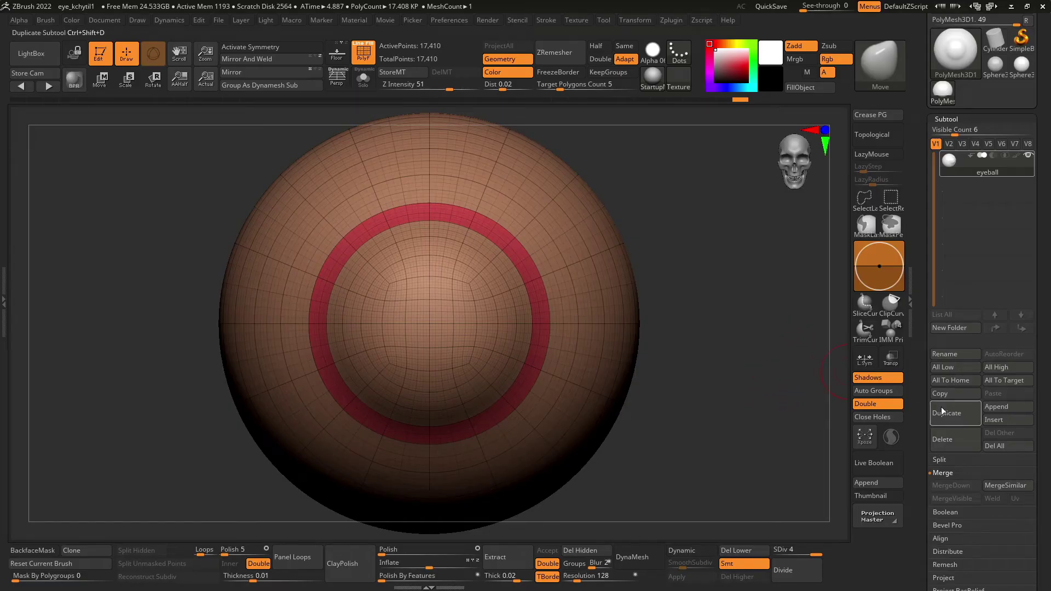
Append a star PolyMesh3D subtool and turn on Transp to see it through the eyeball
click(995, 408)
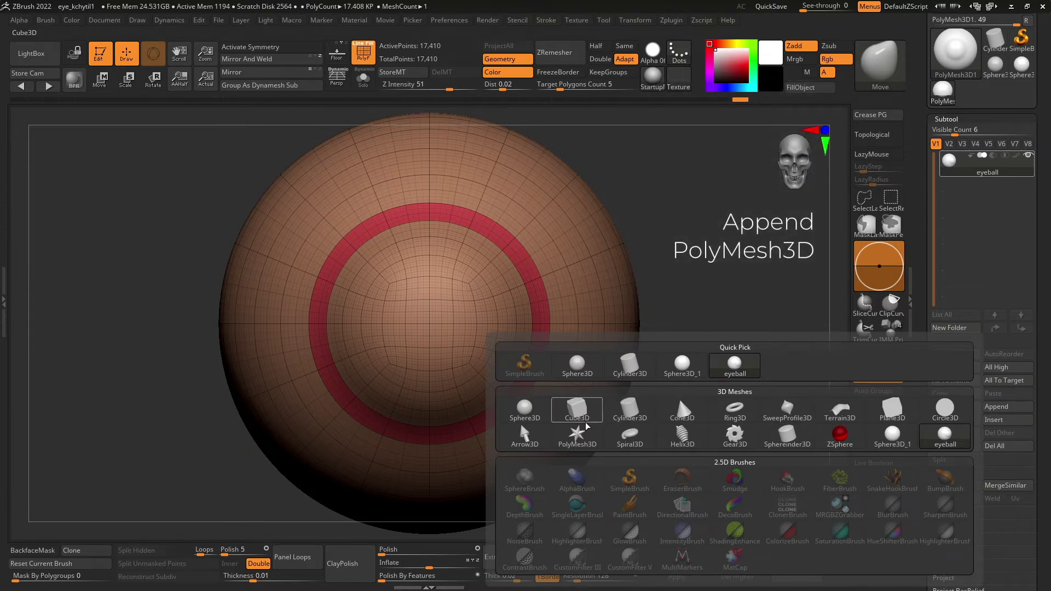
click(578, 435)
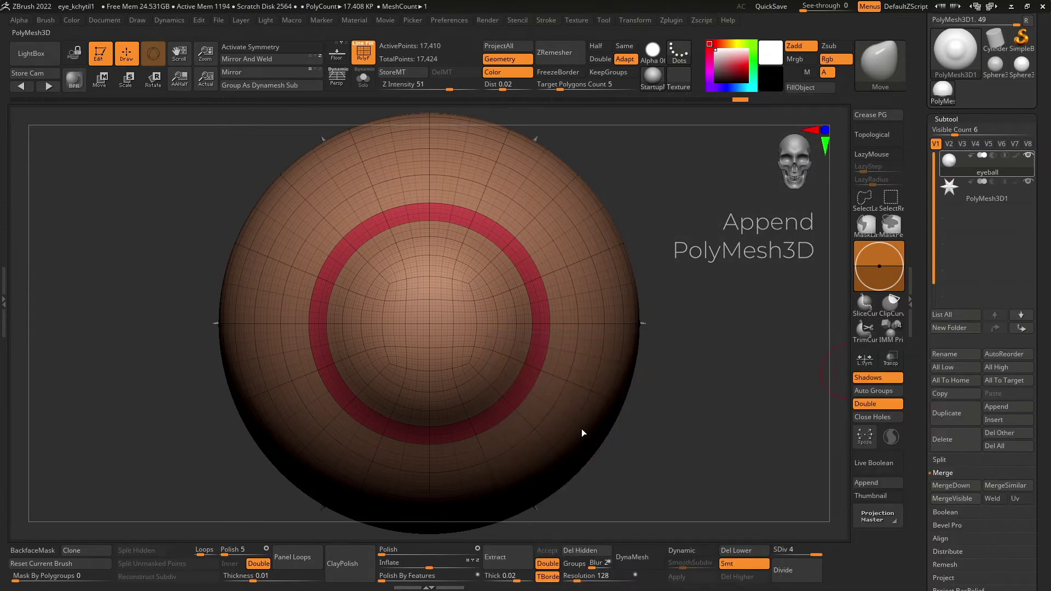
click(893, 358)
drag(678, 303, 687, 311)
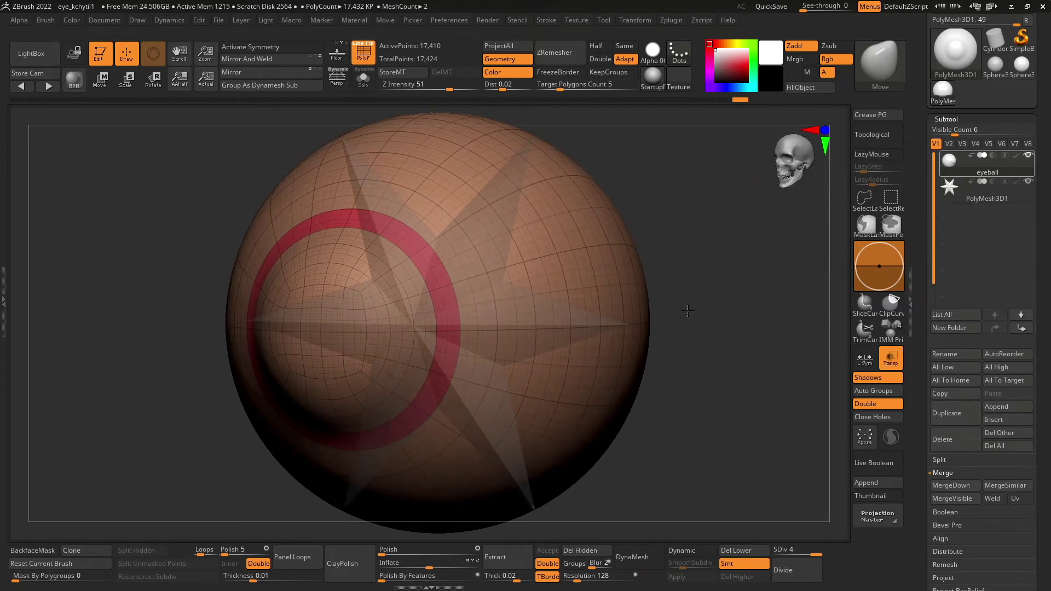
Try the gizmo's PolyCylinder transform, then make PolyMesh3D1 the active subtool
click(107, 85)
click(391, 235)
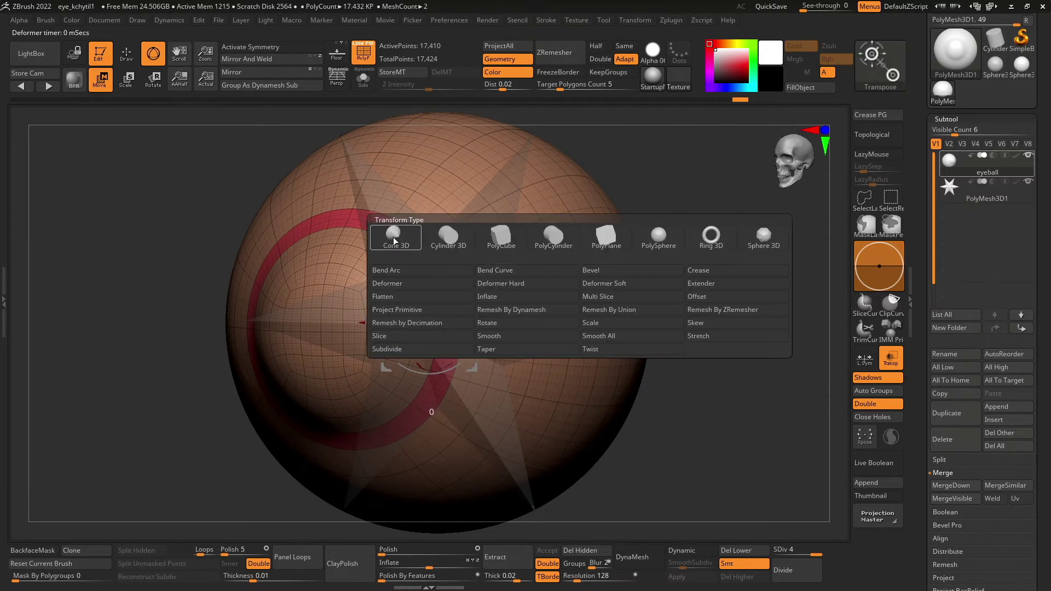
click(547, 235)
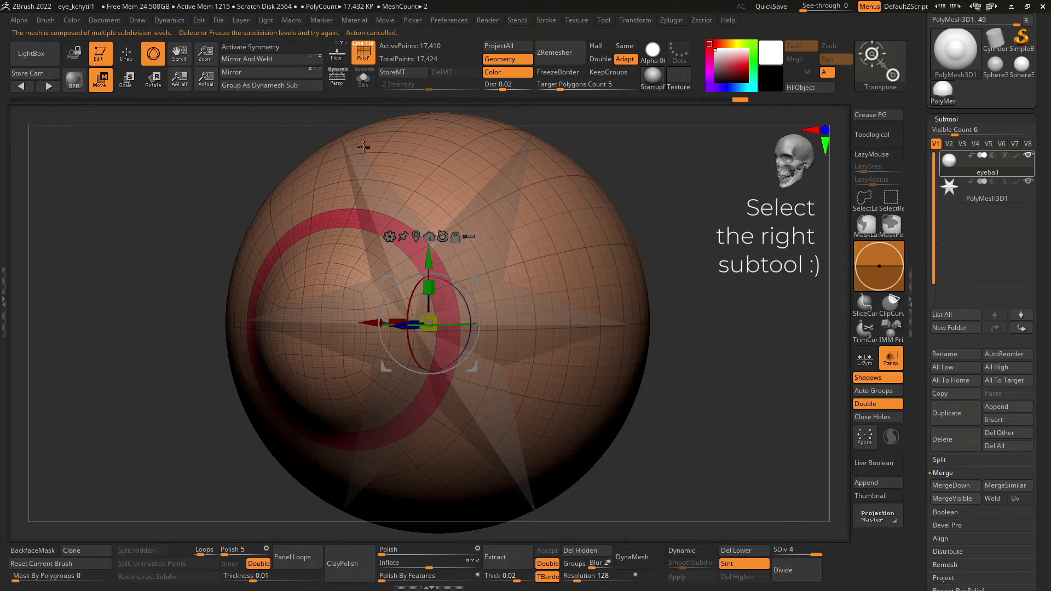
click(970, 200)
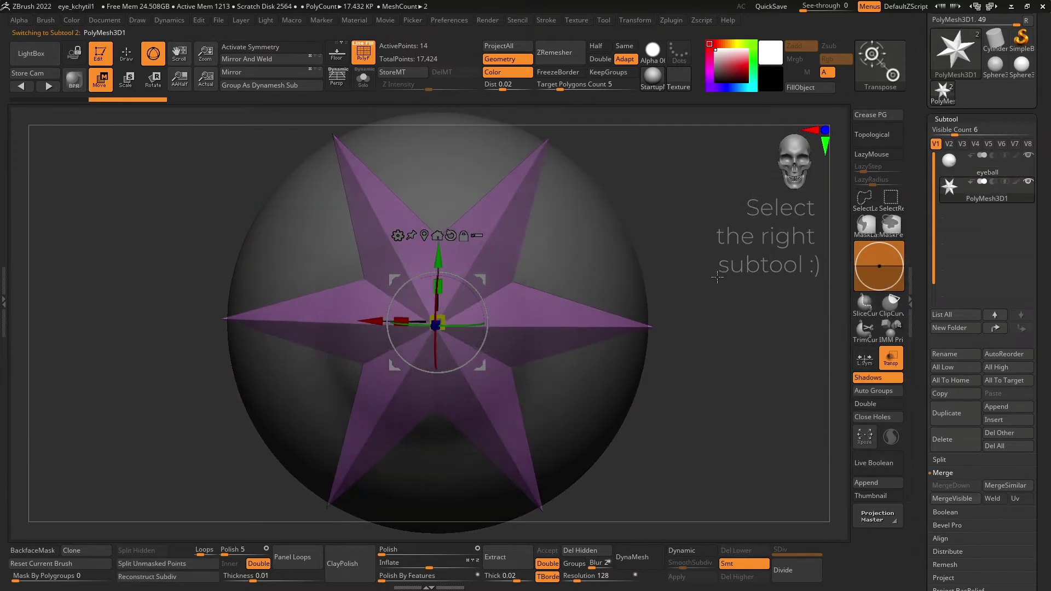
Convert the star into a Cylinder 3D and open a hole through its centre
drag(717, 278, 694, 275)
click(398, 236)
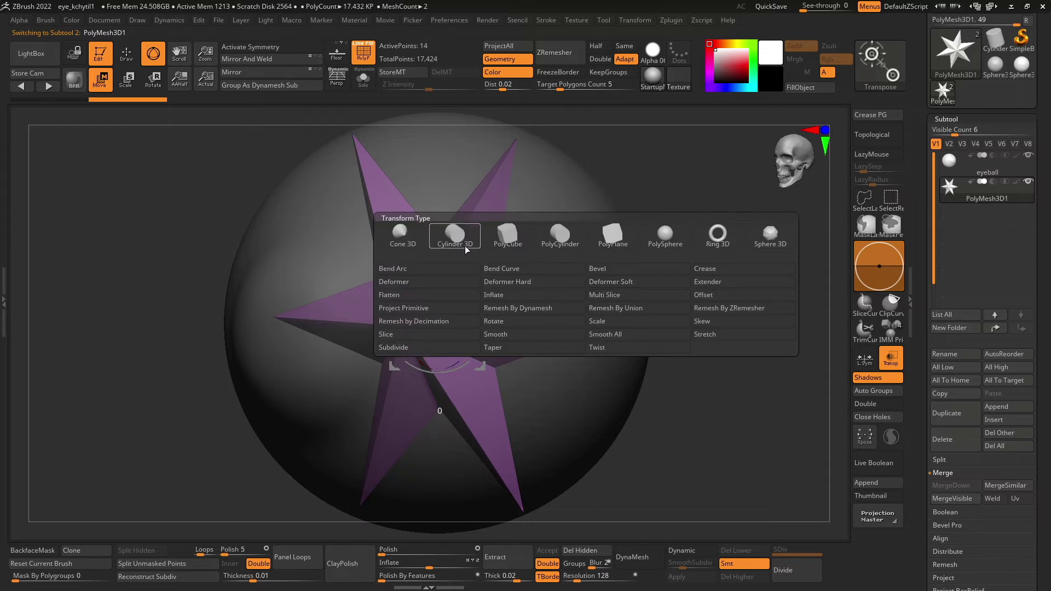
click(466, 250)
click(399, 235)
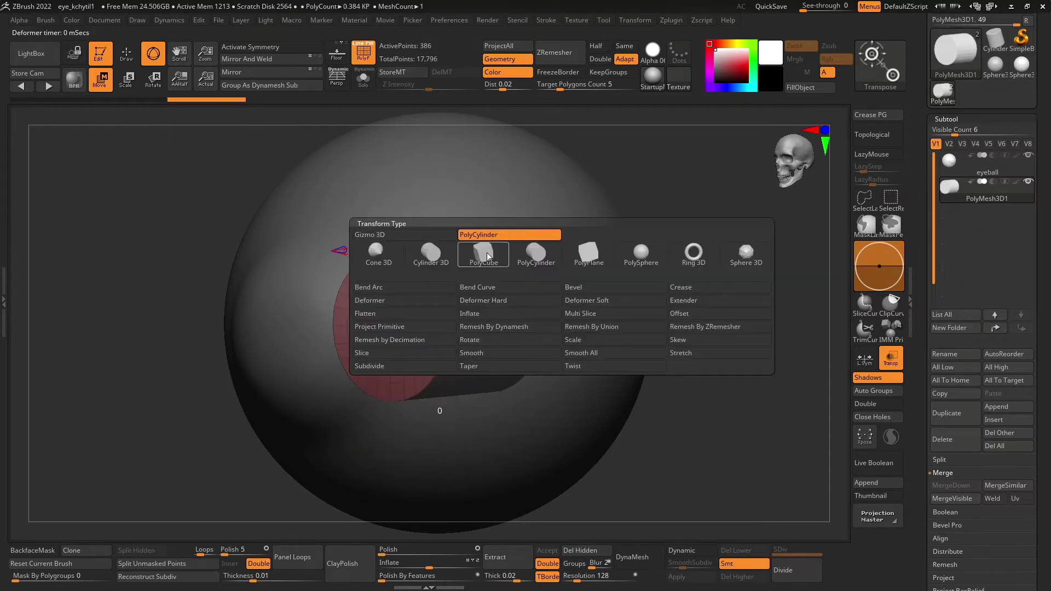
click(431, 252)
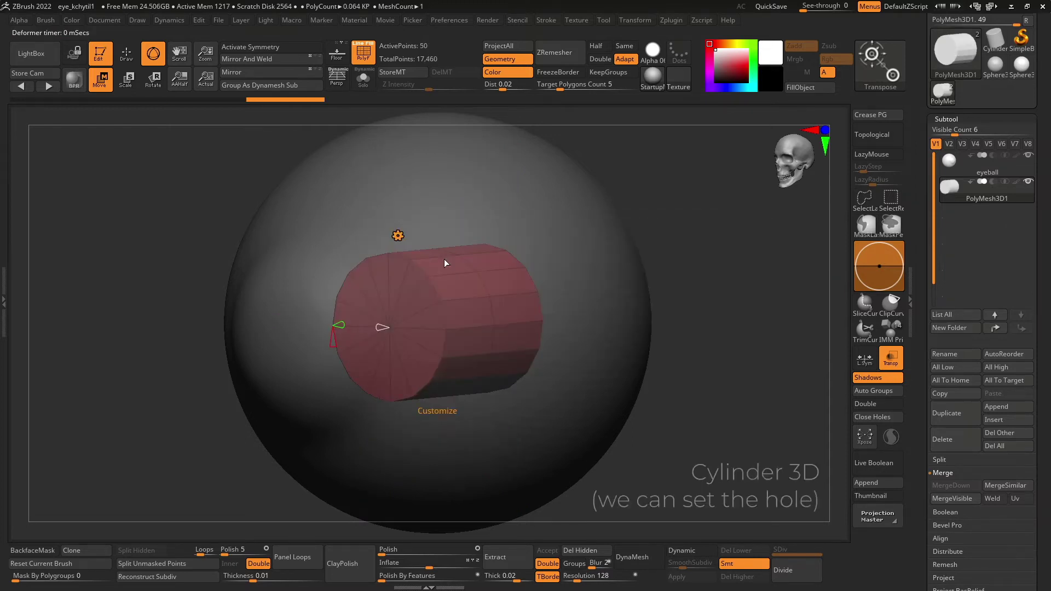
drag(749, 328, 743, 327)
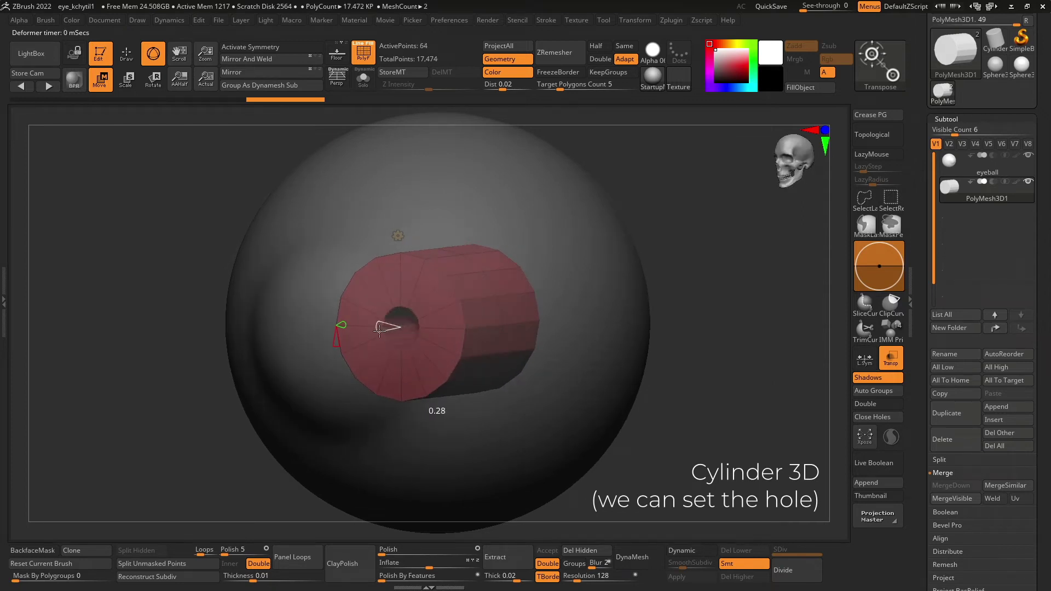
drag(379, 330, 379, 330)
drag(718, 345, 718, 340)
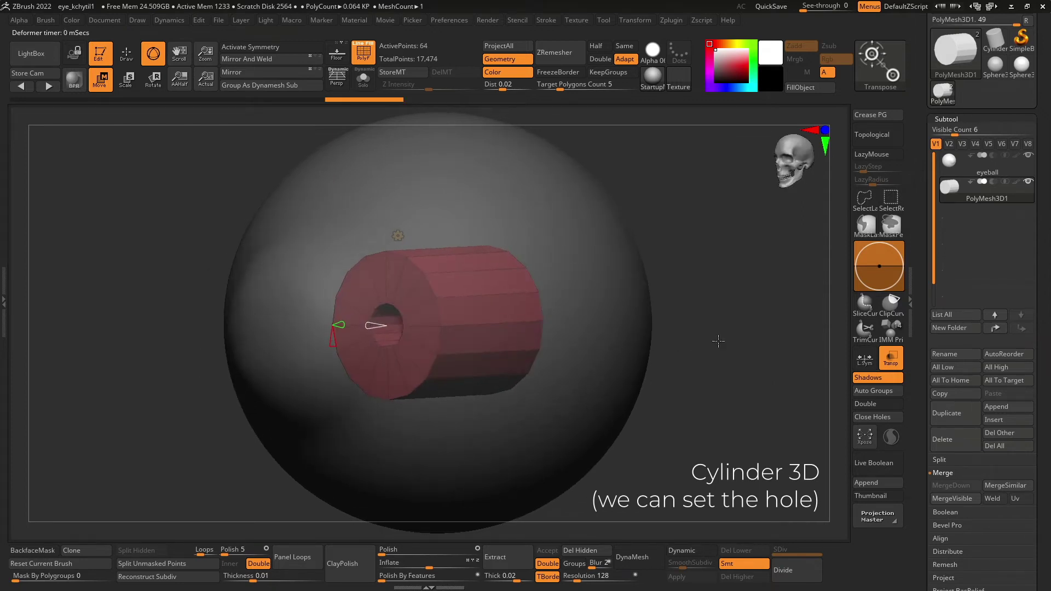
Finalise the hollow cylinder and scale it up to about 1.2 times
click(398, 236)
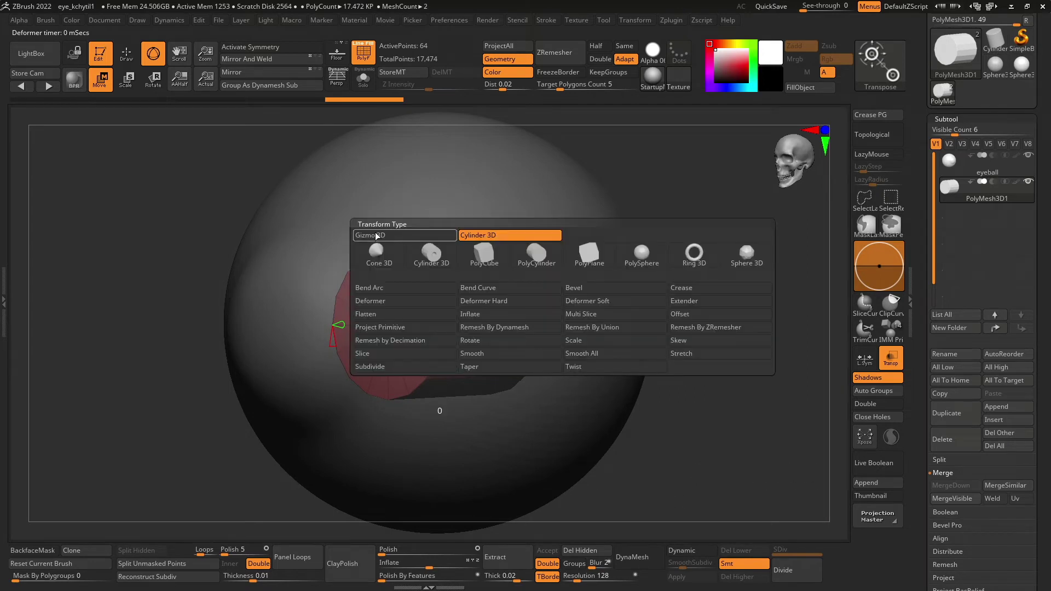
click(376, 235)
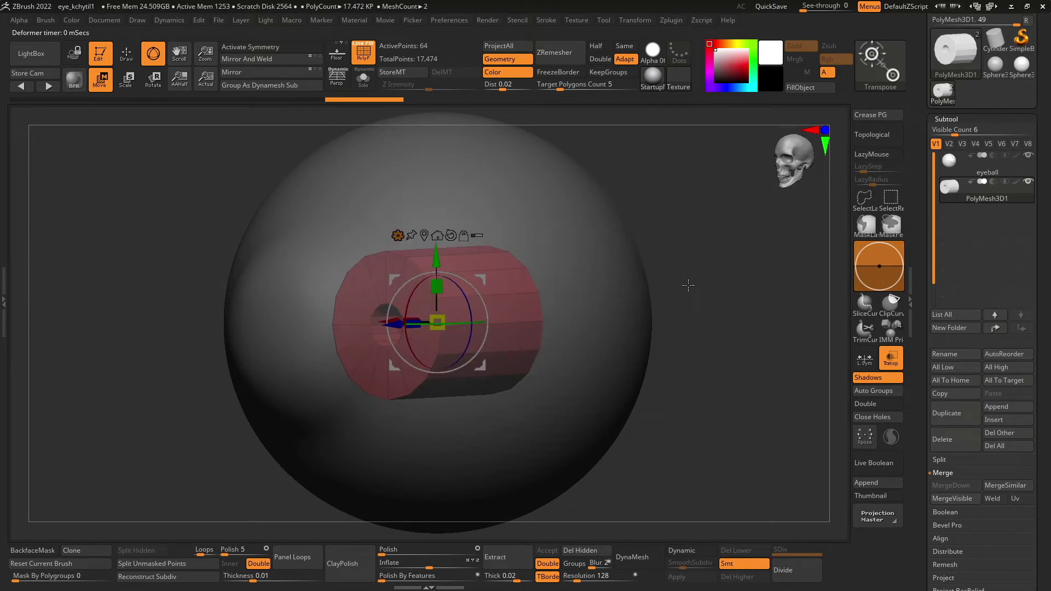
drag(688, 285, 744, 320)
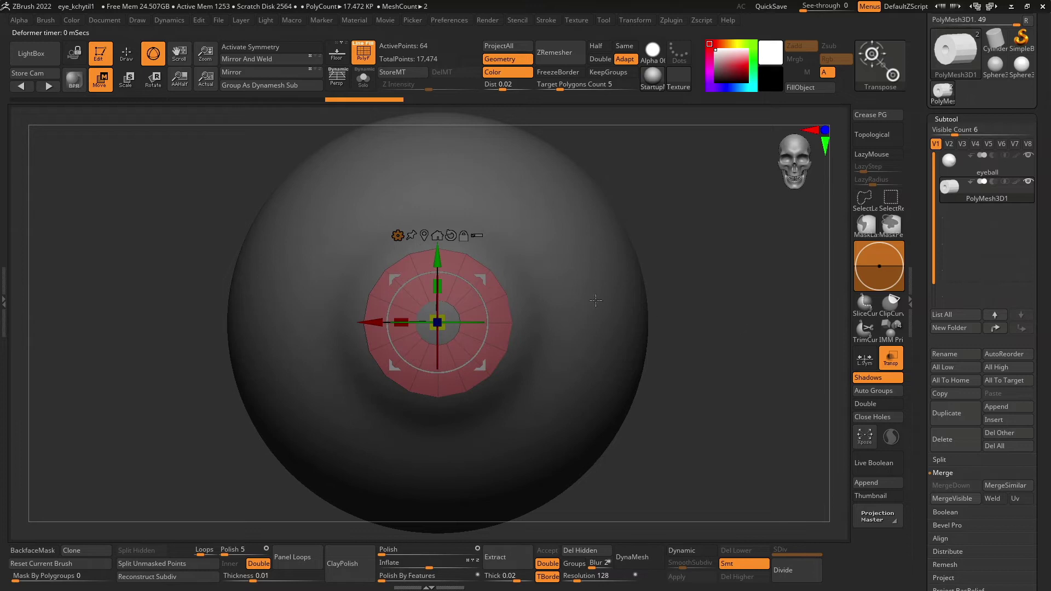
drag(437, 322, 408, 307)
mouse_move(755, 356)
mouse_down()
mouse_move(696, 359)
mouse_move(707, 358)
mouse_up()
Trim the cylinder to its front ring face, with Double on and hidden geometry deleted
key(ctrl+shift)
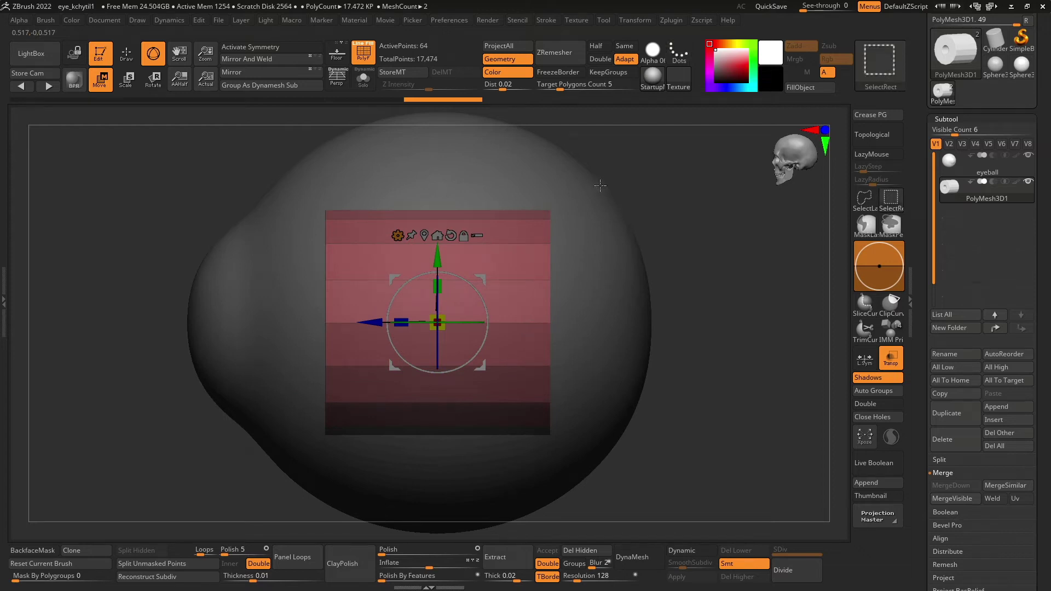
ctrl+alt+shift+drag(628, 189, 361, 494)
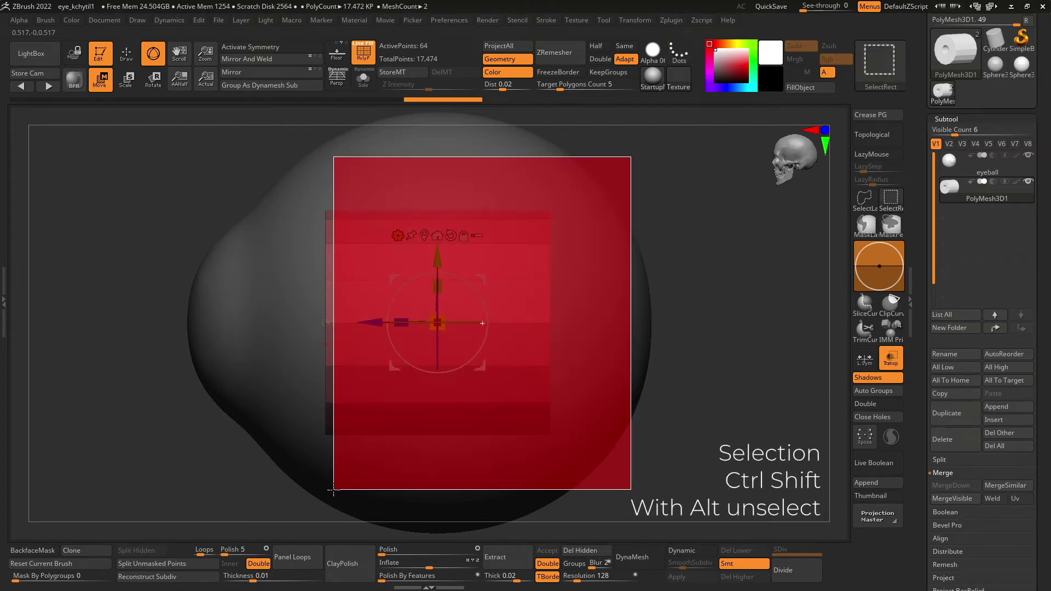
click(865, 403)
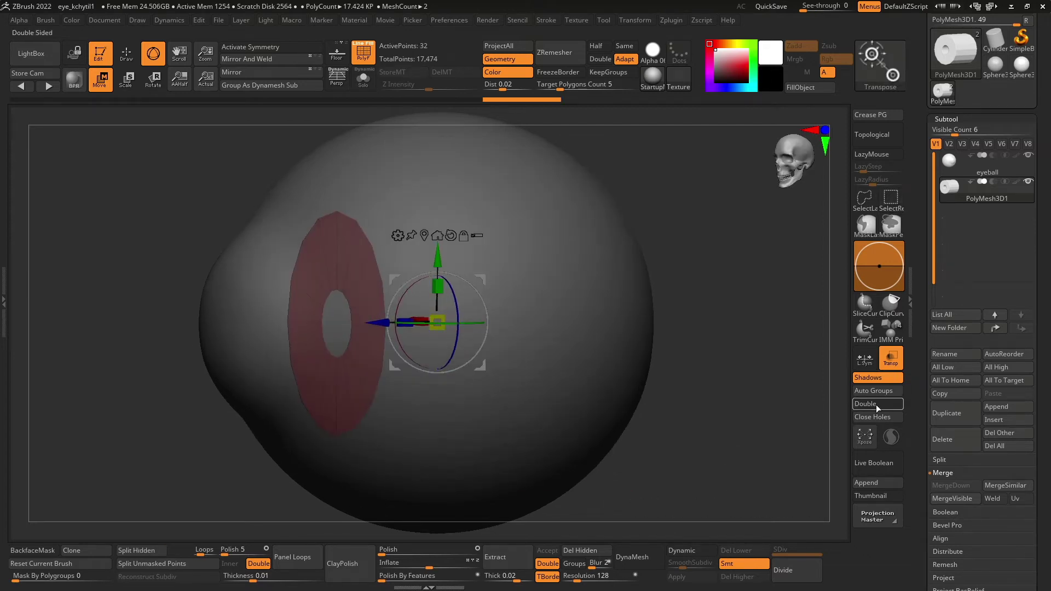
drag(685, 418, 717, 424)
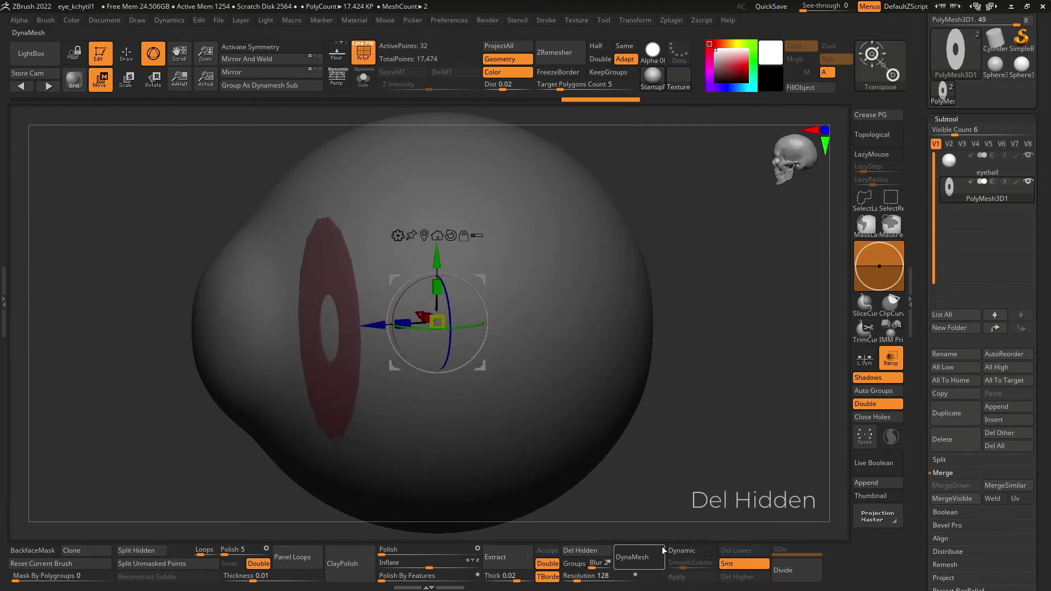
click(603, 551)
mouse_move(788, 399)
mouse_down()
mouse_move(755, 399)
mouse_move(831, 386)
mouse_up()
click(432, 236)
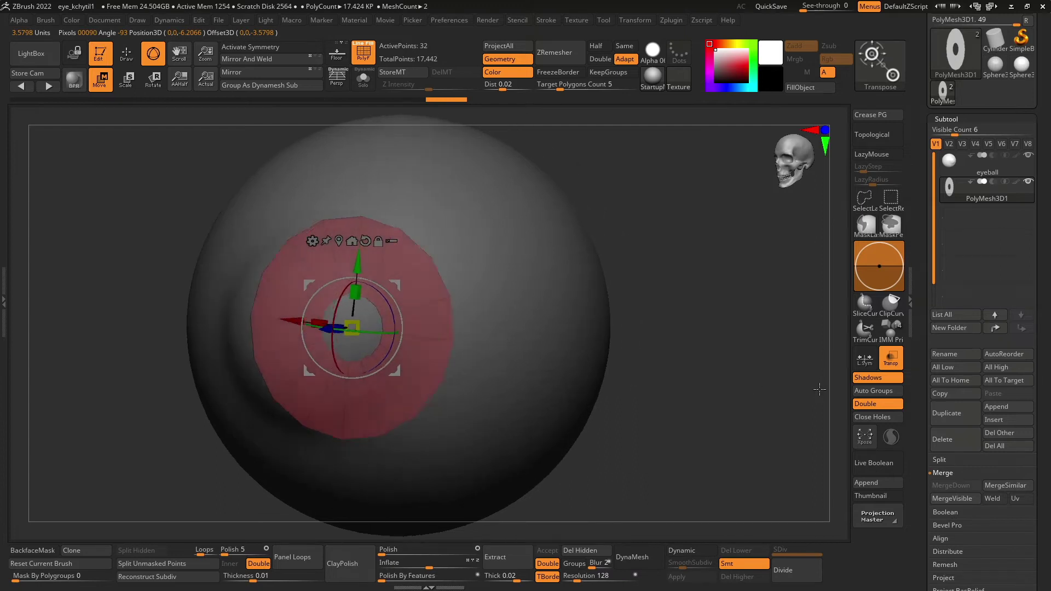
Insert a single edge loop into the iris ring and divide it twice to SDiv 3 (832 points)
key(q)
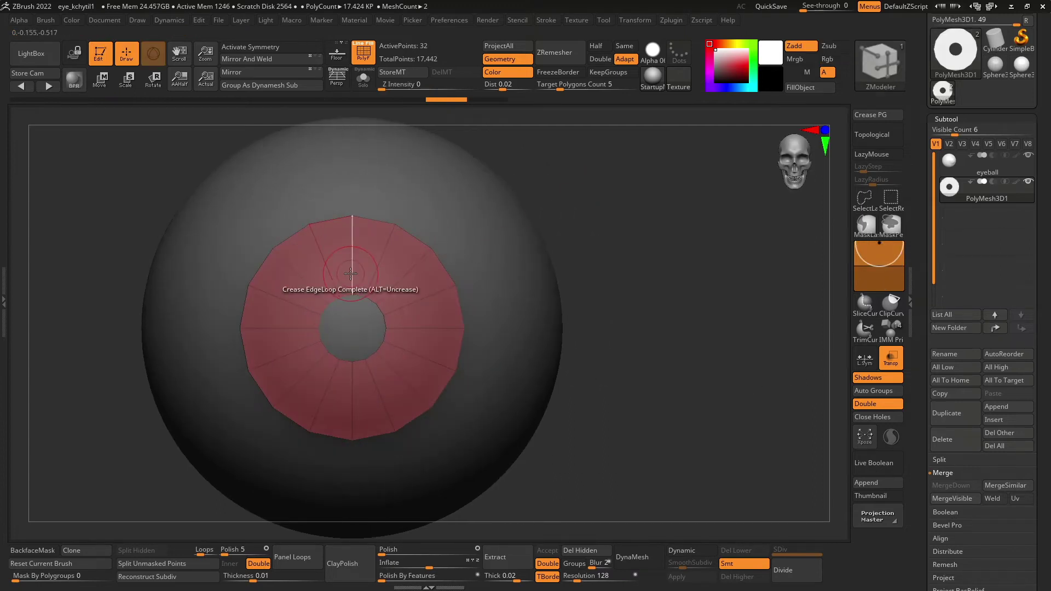
key(space)
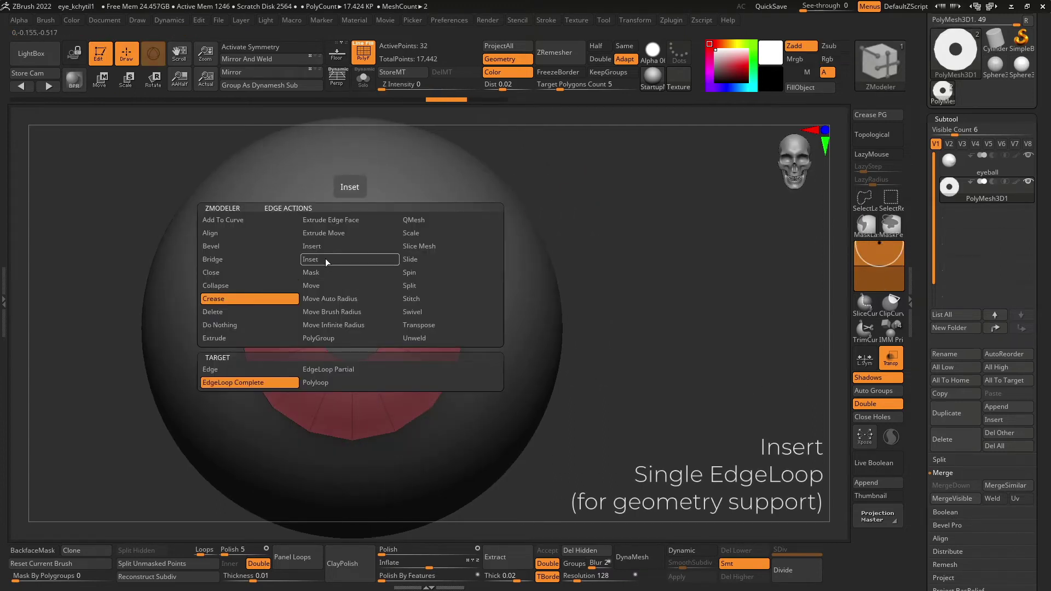
click(326, 248)
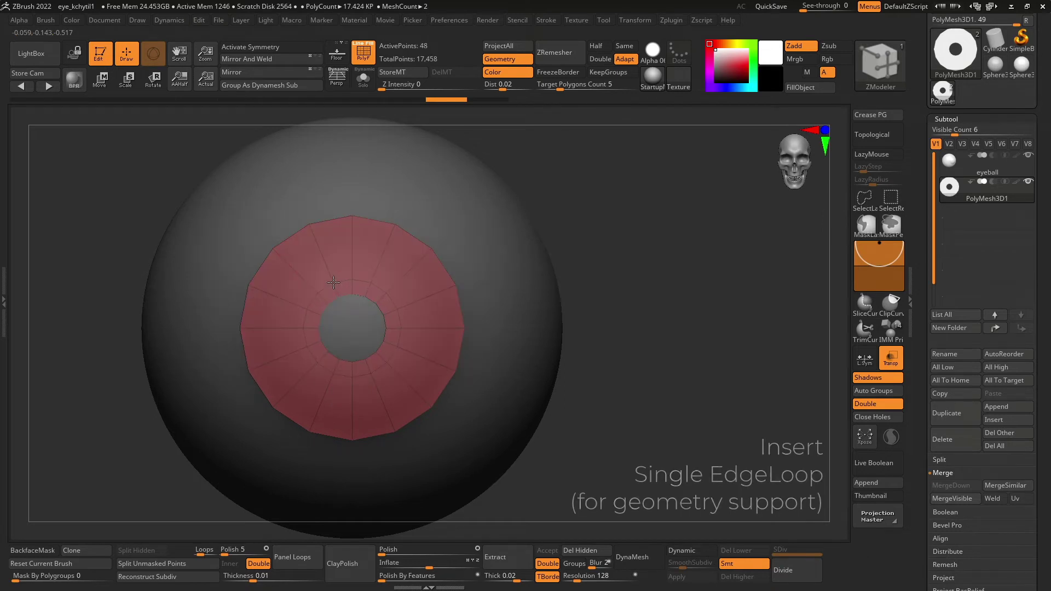
click(316, 232)
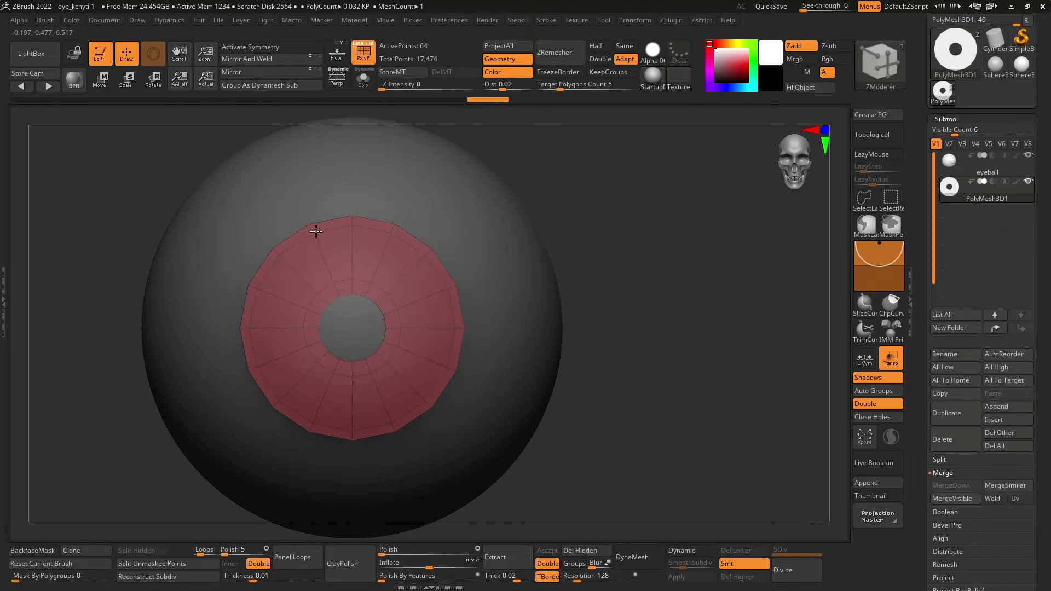
shift+drag(705, 397, 741, 402)
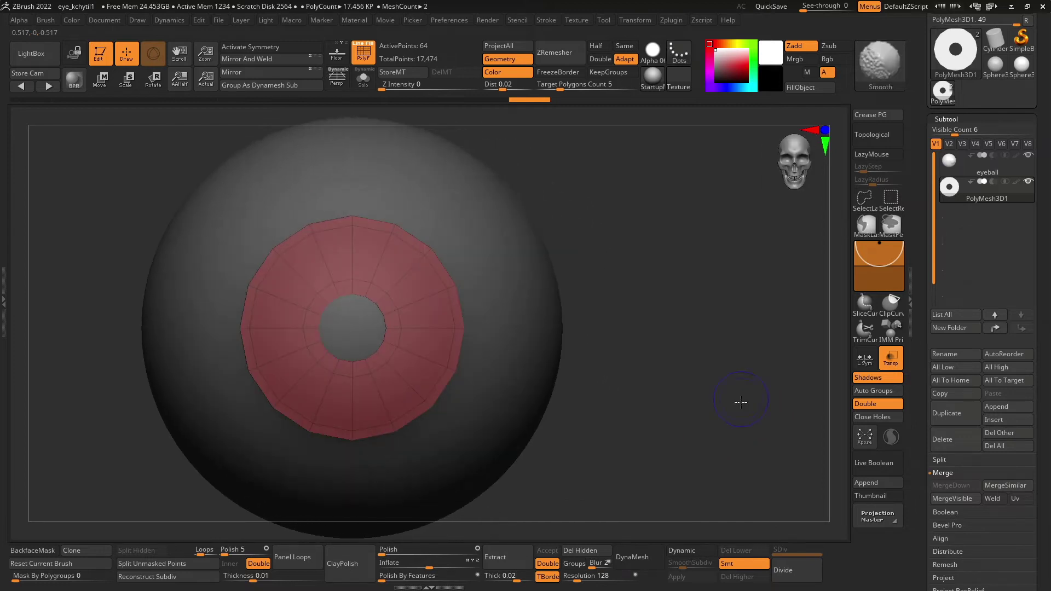
click(788, 567)
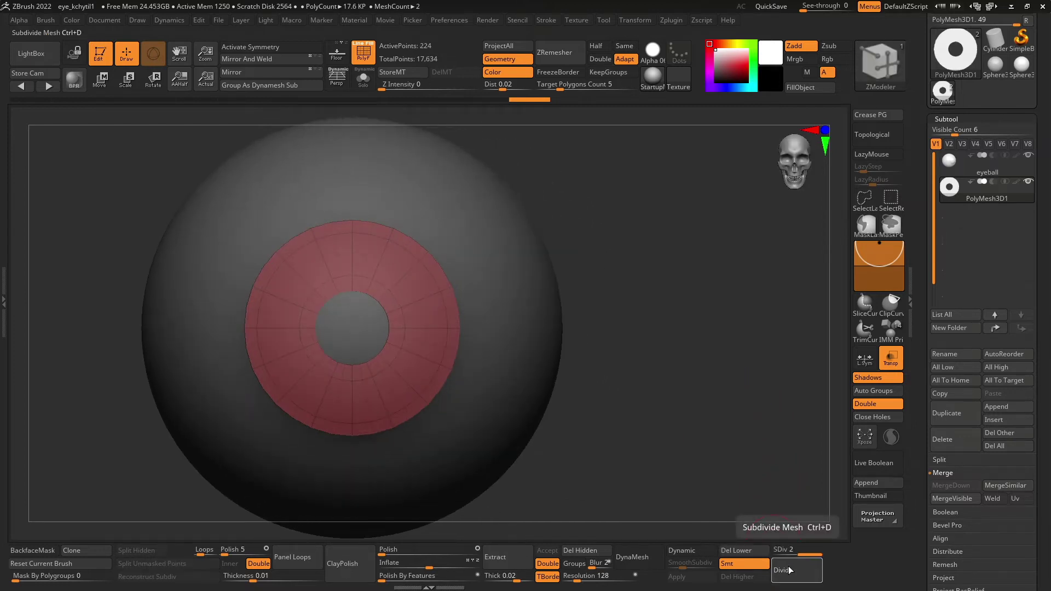
click(789, 569)
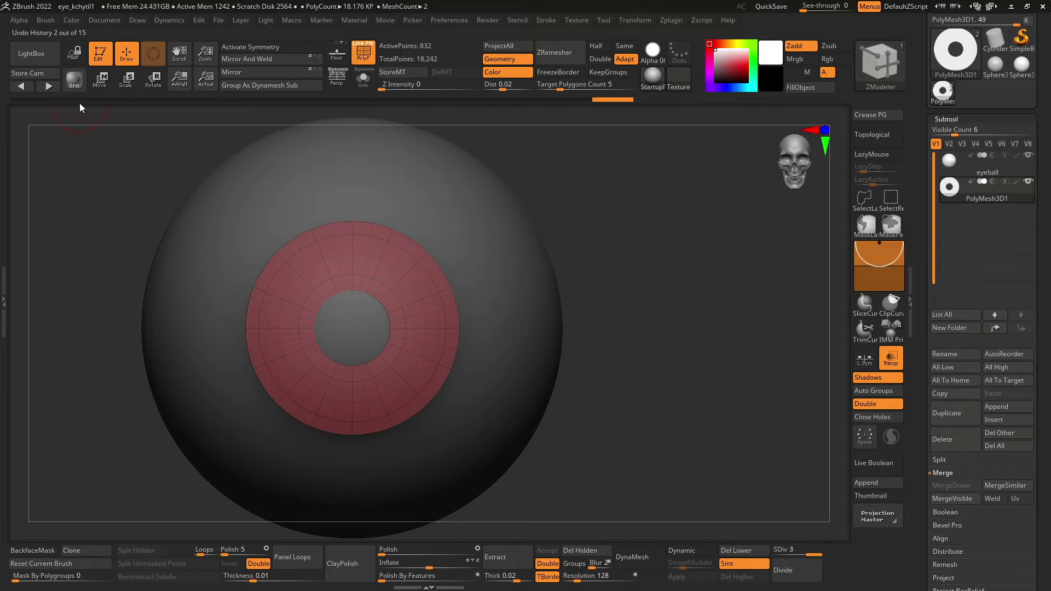
Measure the iris at about 11.6 units wide with a 4.2 hole, then drop to SDiv 1
key(w)
key(y)
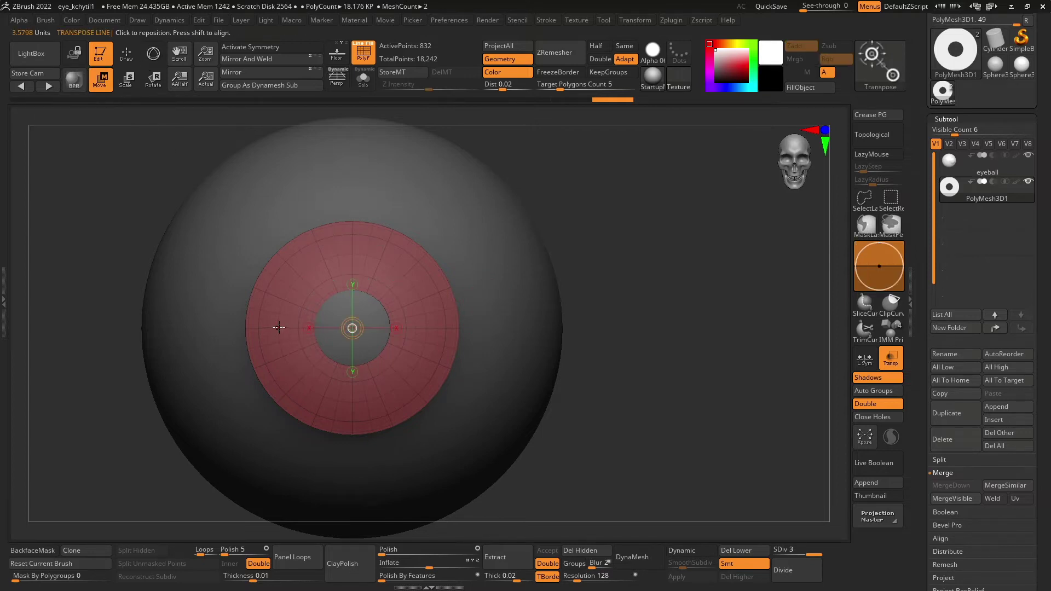
drag(246, 328, 457, 328)
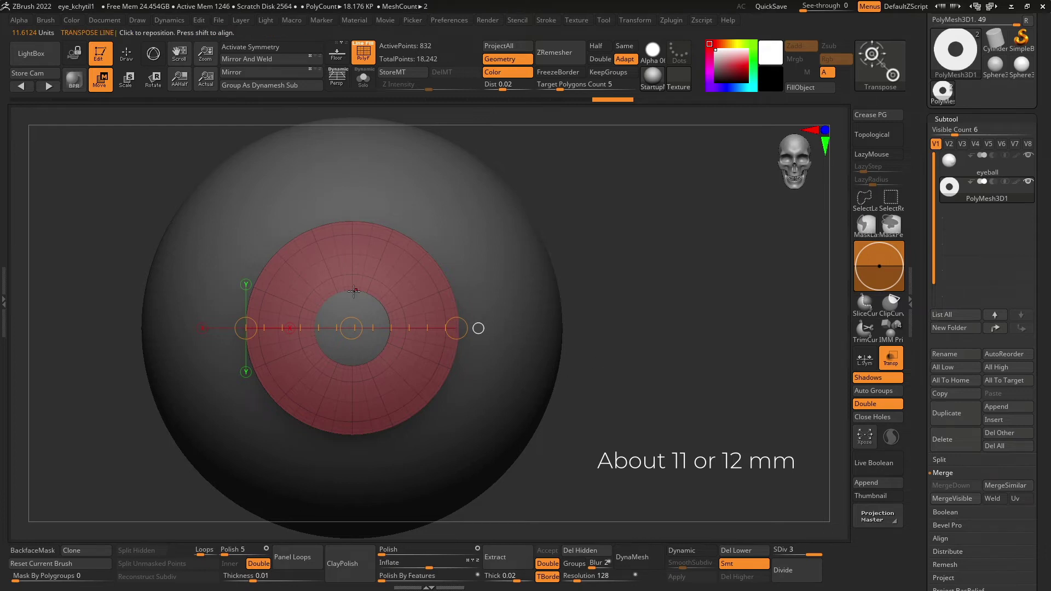
drag(313, 327, 390, 328)
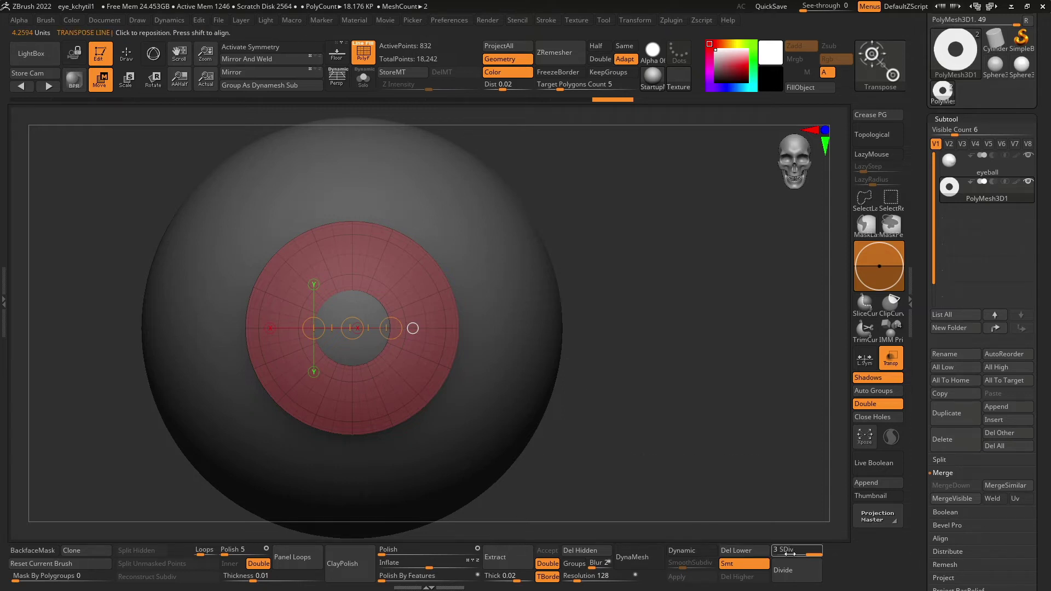
drag(790, 554, 633, 392)
click(125, 61)
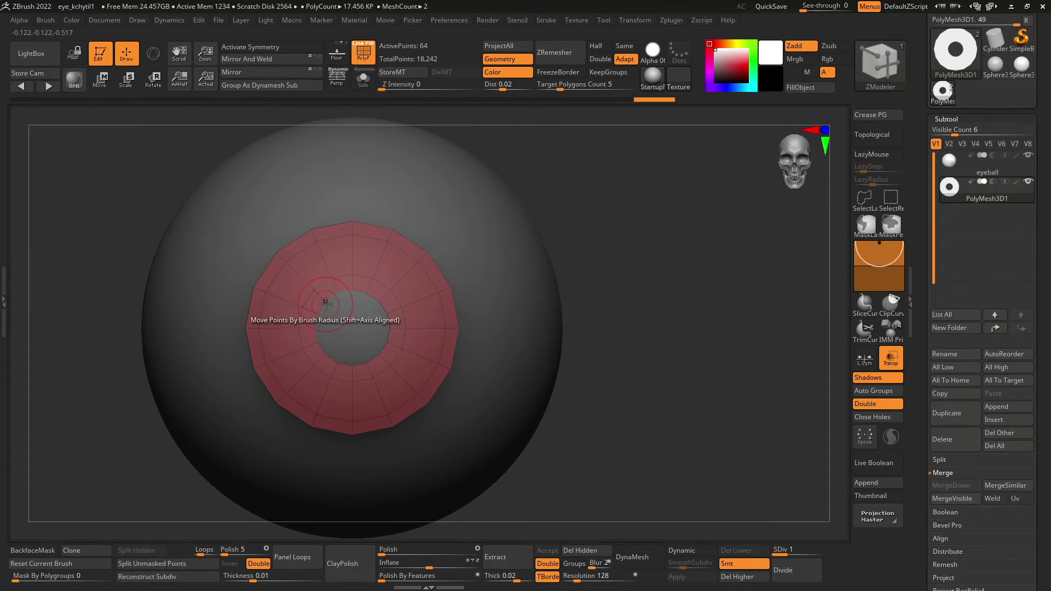
Mask the iris, unmask its inner edge loop, and scale that loop down to about 0.908
key(space)
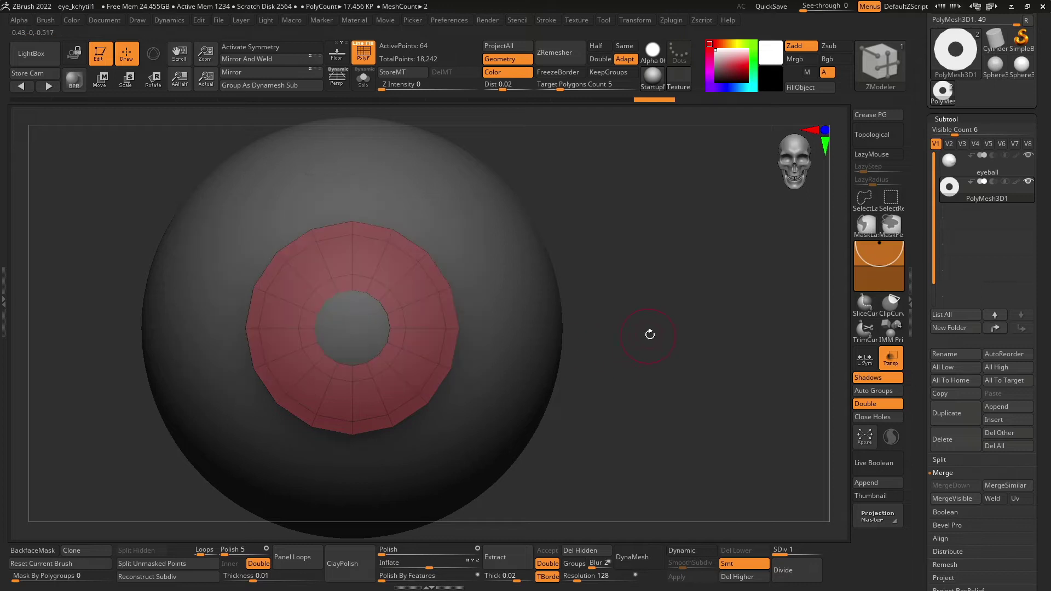
key(ctrl+a)
key(space)
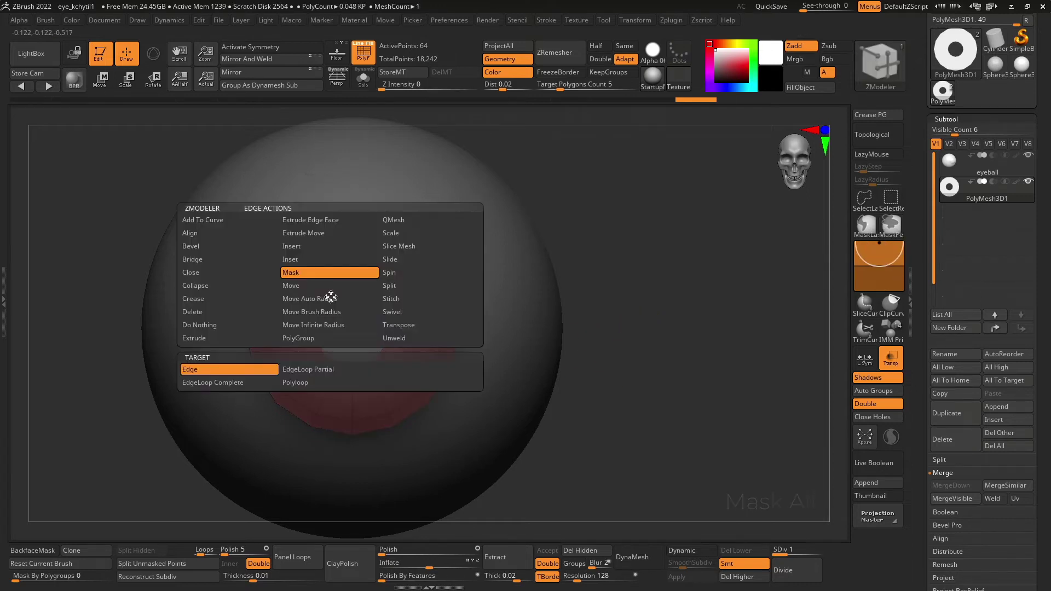
key(space)
click(212, 382)
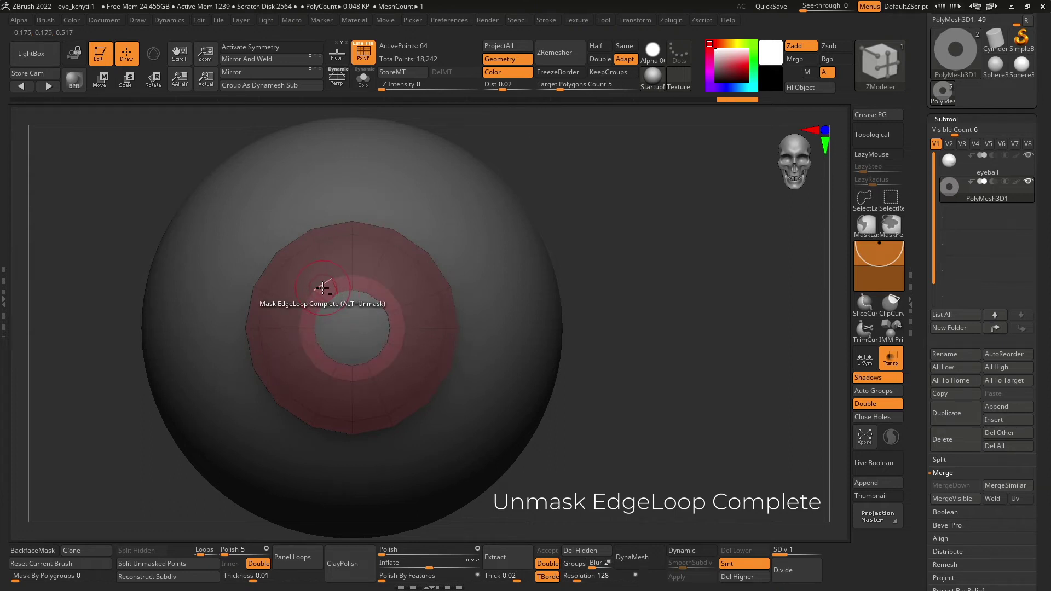
alt+click(331, 300)
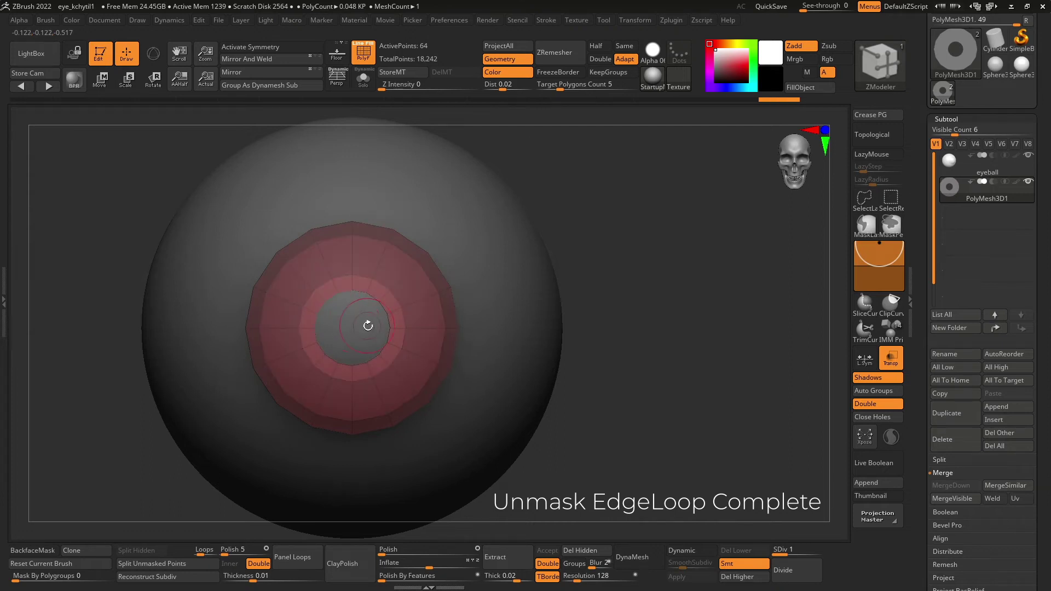
click(104, 82)
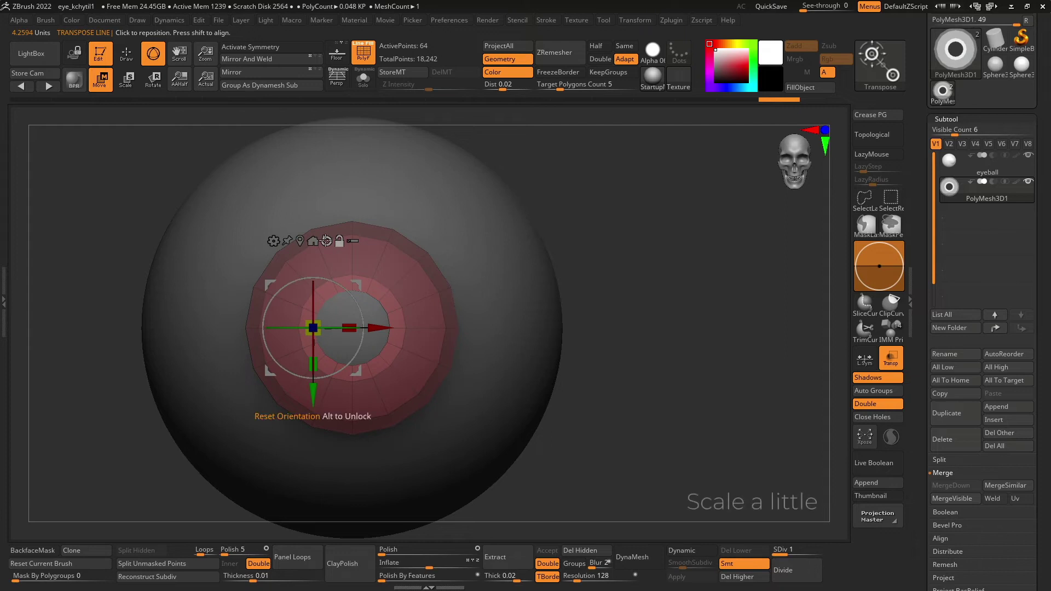
click(299, 240)
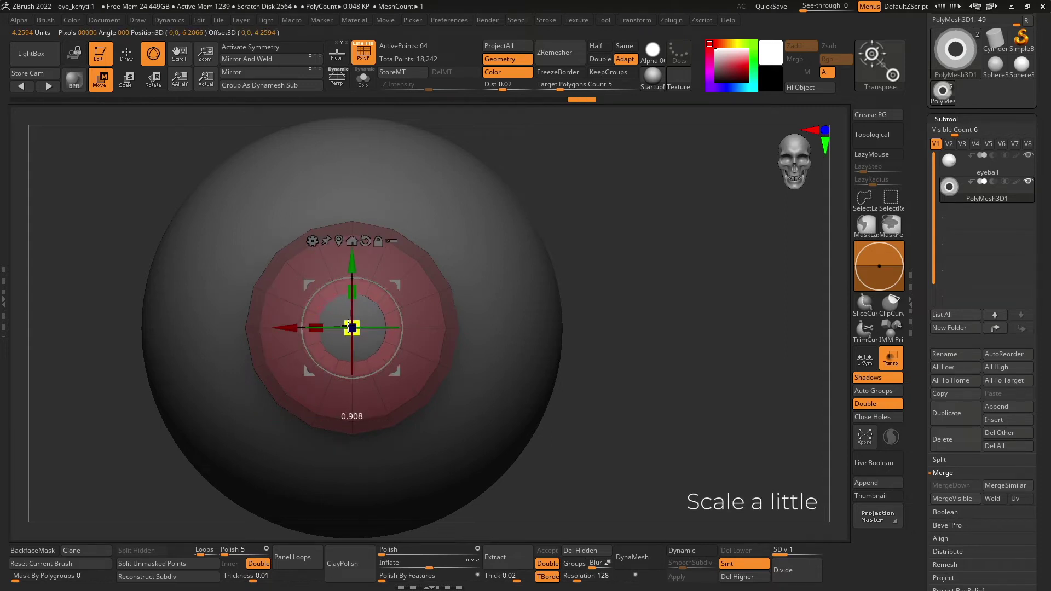
key(q)
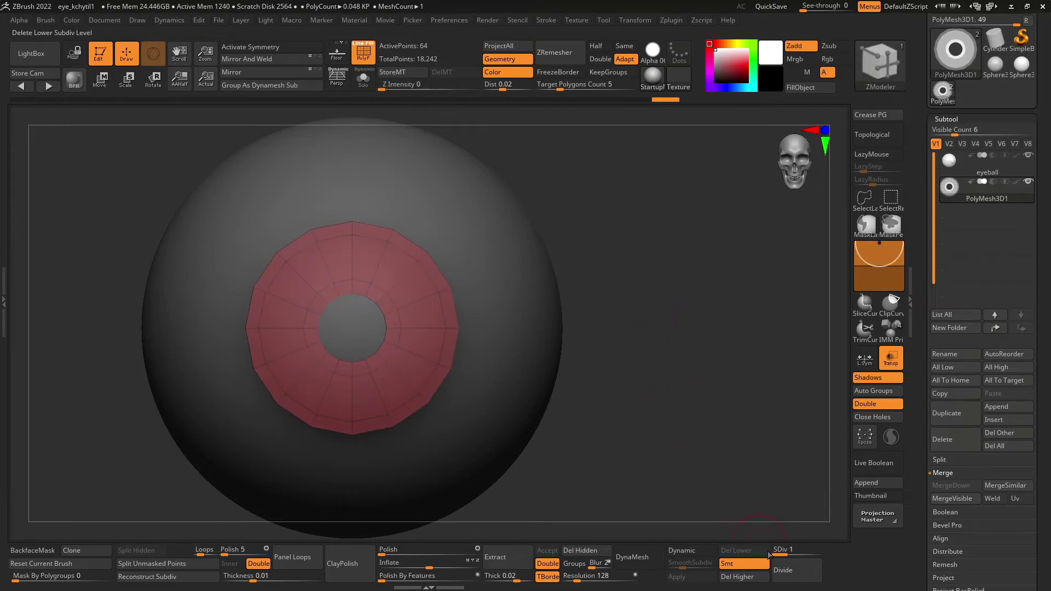
Return the iris to SDiv 3 and re-measure its width and the roughly 3.82-unit pupil hole
drag(769, 555, 821, 554)
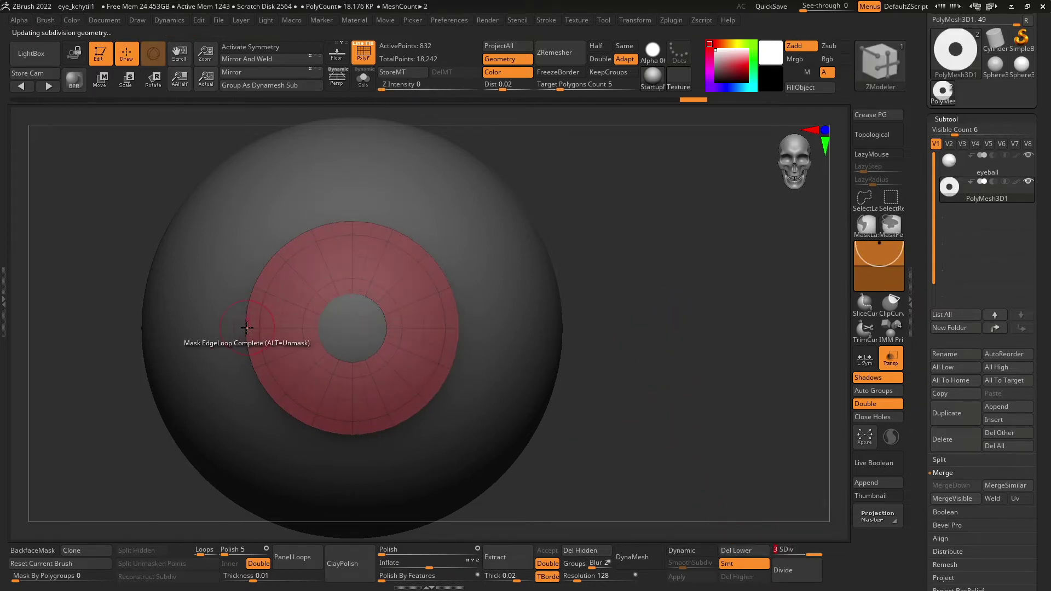
click(99, 79)
click(153, 53)
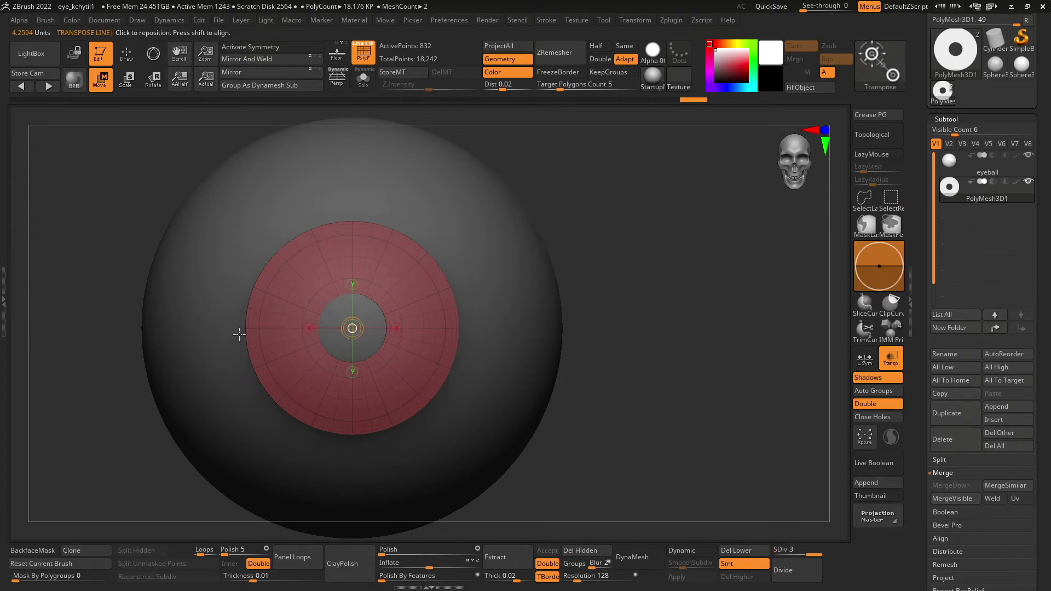
shift+drag(245, 329, 461, 329)
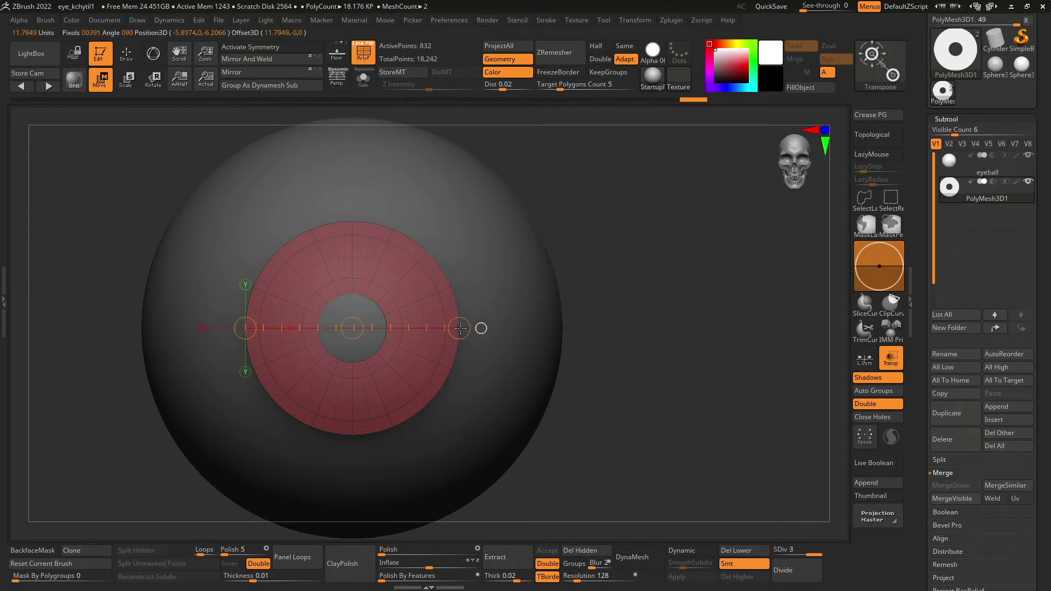
shift+drag(318, 329, 388, 328)
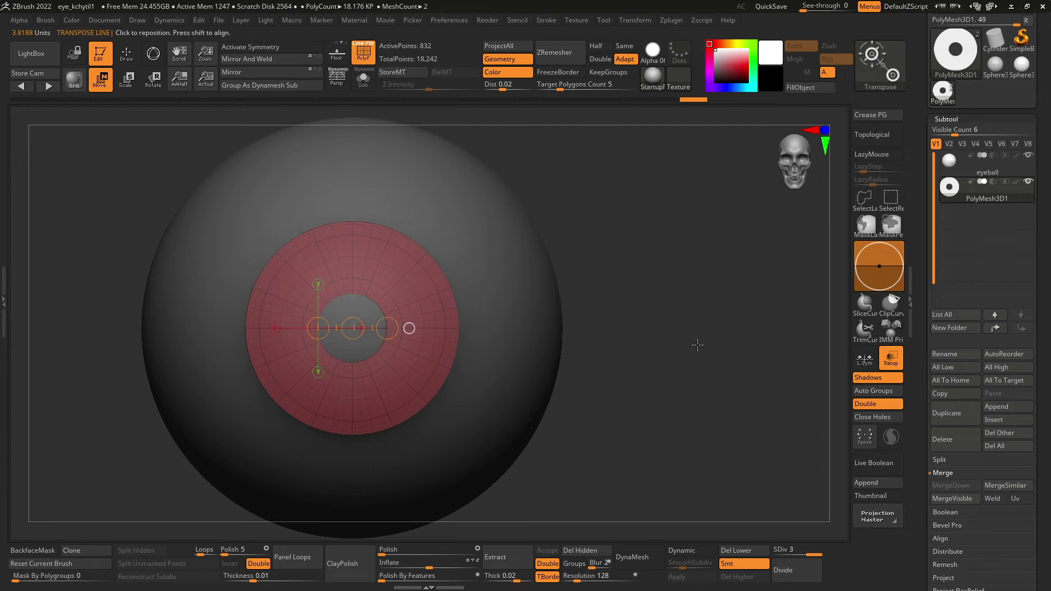
drag(697, 344, 681, 372)
Check the eye from the side and rename the ring subtool to 'iris'
click(153, 53)
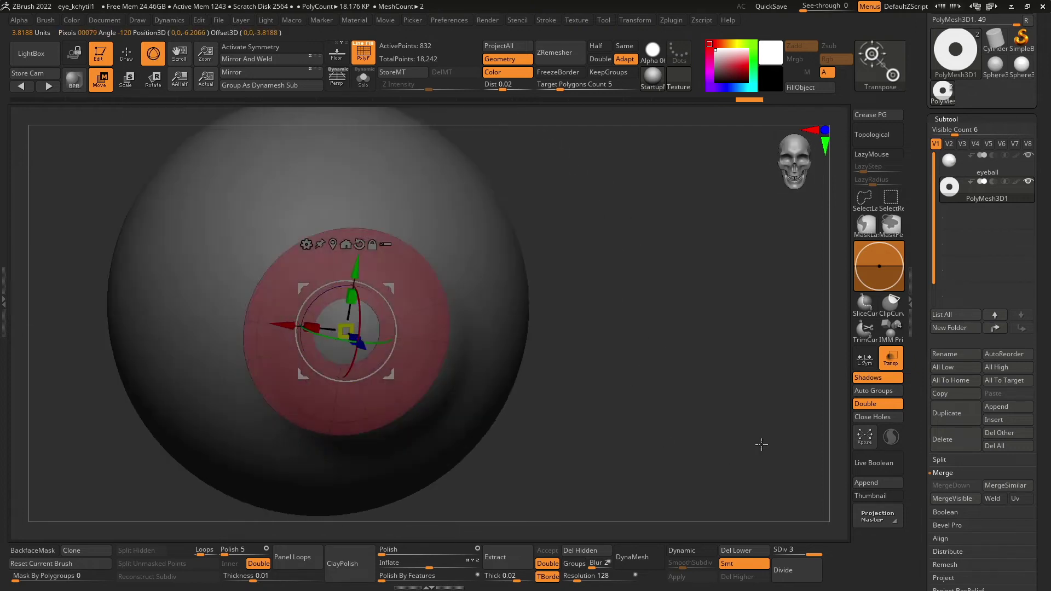
mouse_move(757, 441)
mouse_down()
mouse_move(649, 395)
mouse_move(574, 391)
mouse_up()
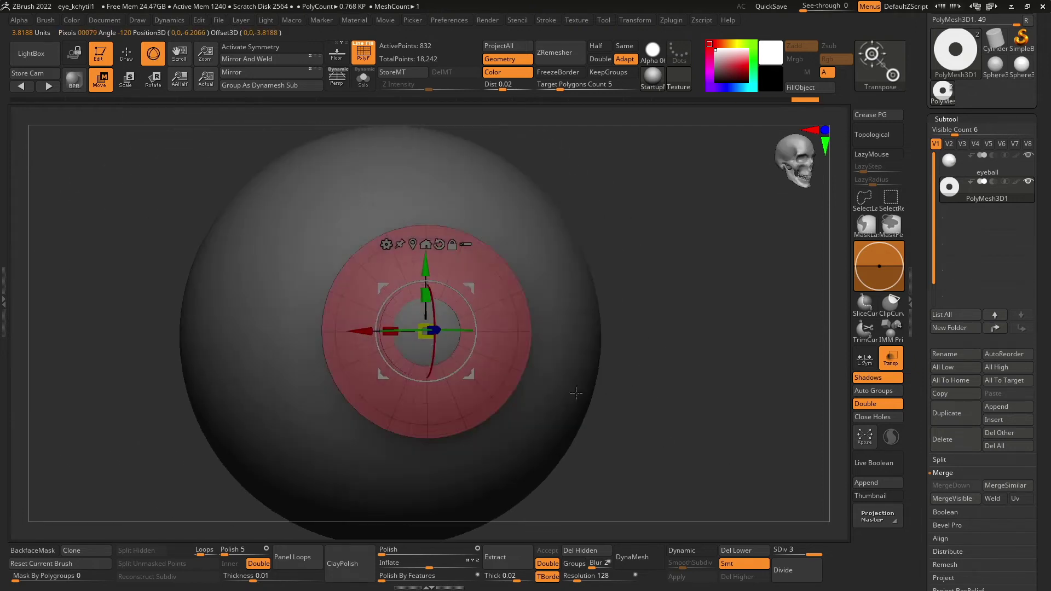
key(q)
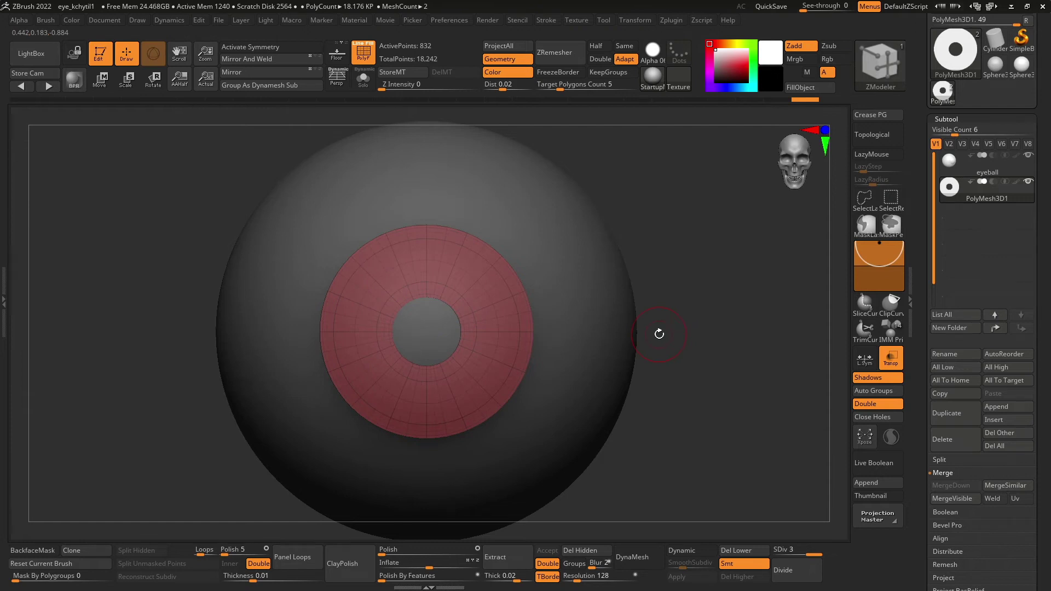
click(955, 354)
text(iris)
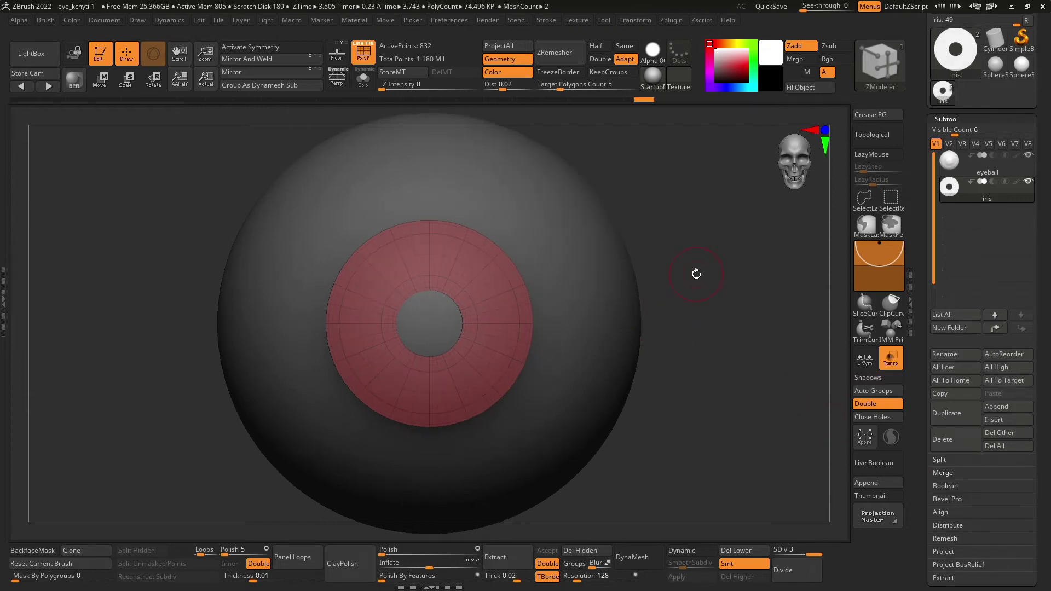
At SDiv 1, delete the iris's higher levels and extrude one edge loop, reaching 80 points
drag(782, 551, 773, 551)
mouse_move(718, 406)
mouse_down()
mouse_move(767, 406)
mouse_move(756, 414)
mouse_up()
mouse_move(566, 277)
mouse_down()
mouse_move(621, 290)
mouse_move(474, 231)
mouse_up()
key(space)
click(290, 328)
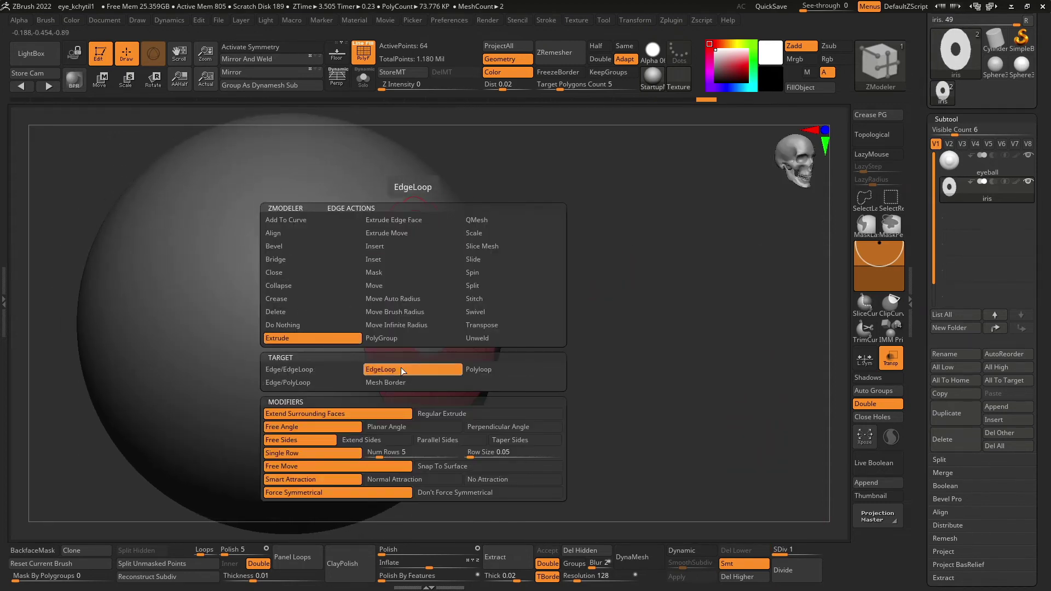
click(400, 366)
click(418, 225)
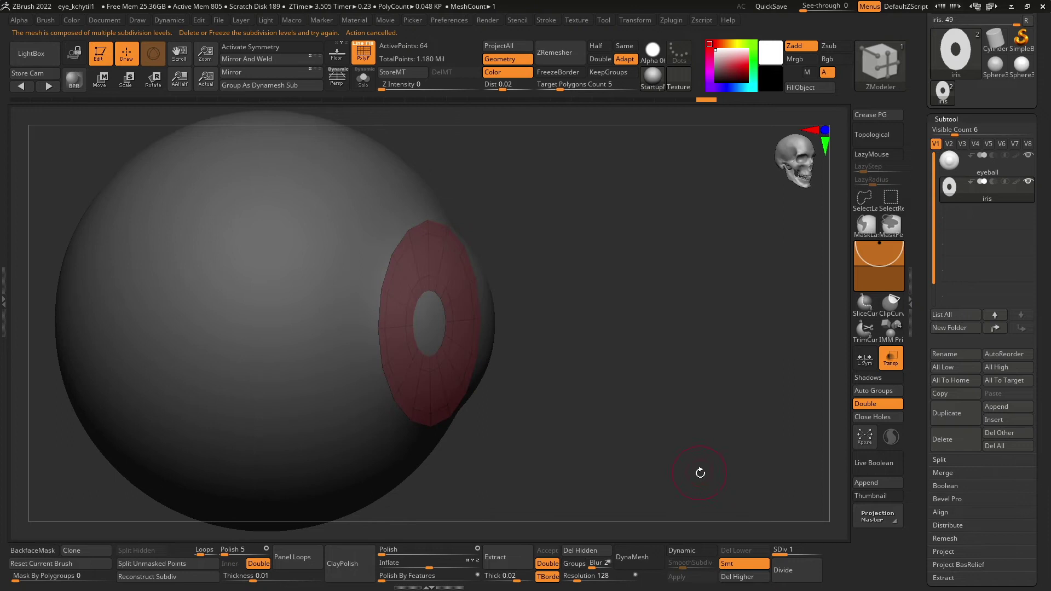
click(742, 578)
mouse_move(514, 258)
mouse_down()
mouse_move(574, 270)
mouse_move(655, 309)
mouse_move(638, 312)
mouse_move(681, 359)
mouse_up()
key(space)
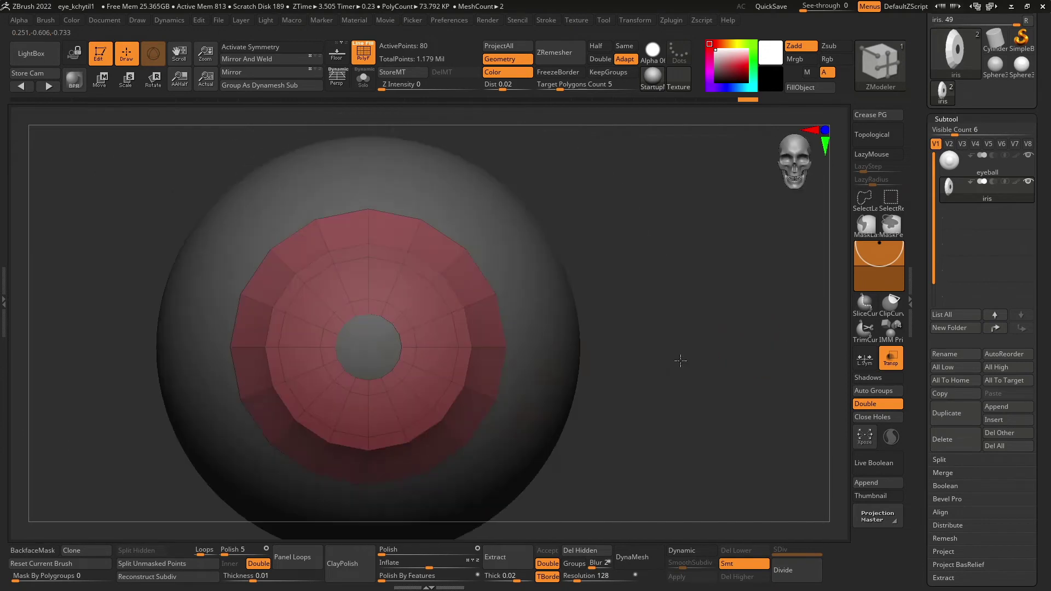
click(1006, 119)
drag(1010, 137, 990, 272)
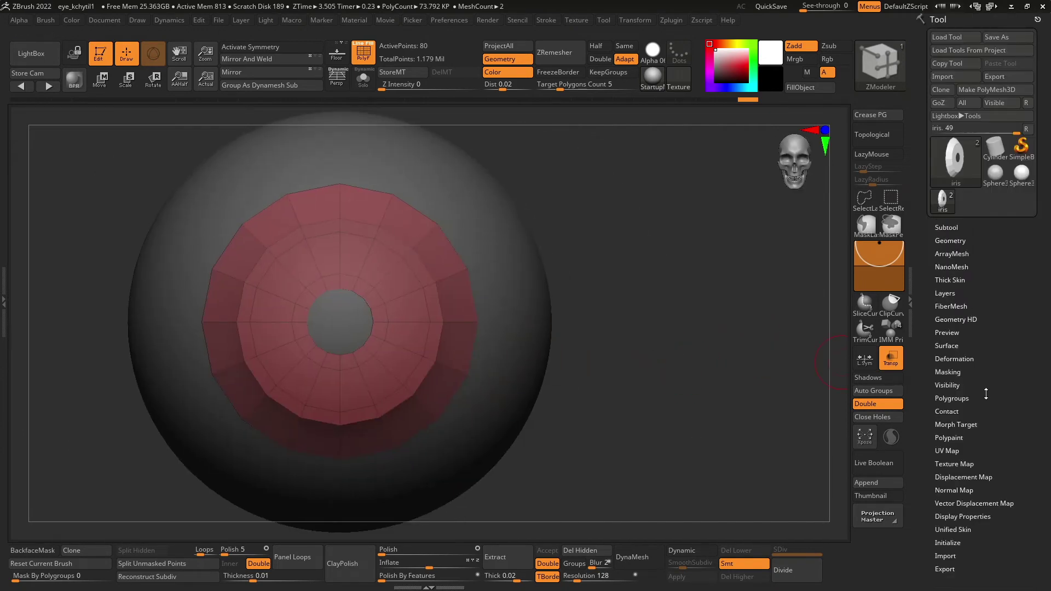
Split the iris into polygroups by normals and insert edge loops into its outer ring
click(951, 398)
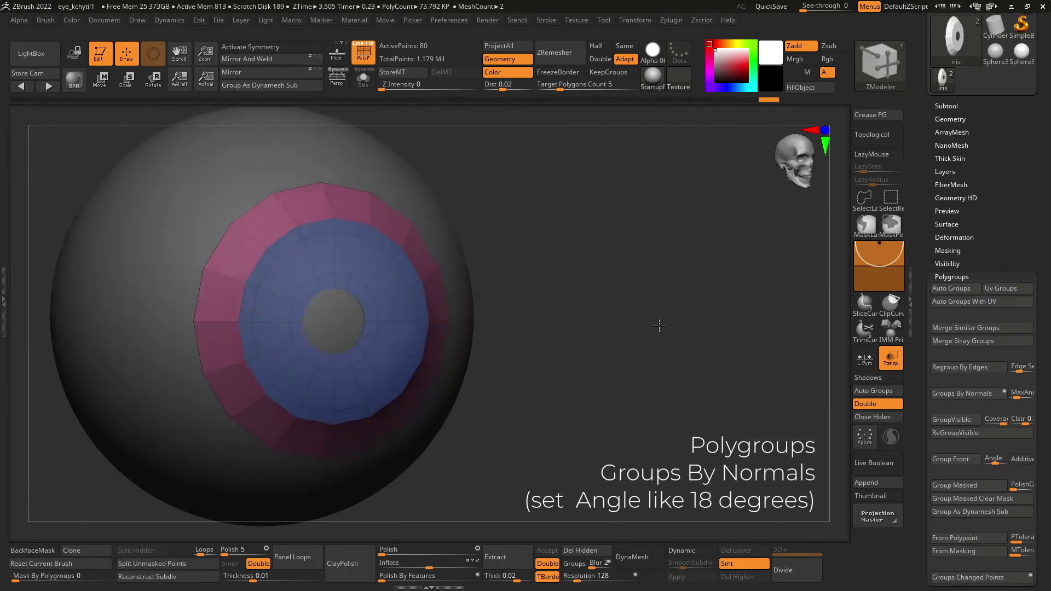
drag(659, 326, 529, 268)
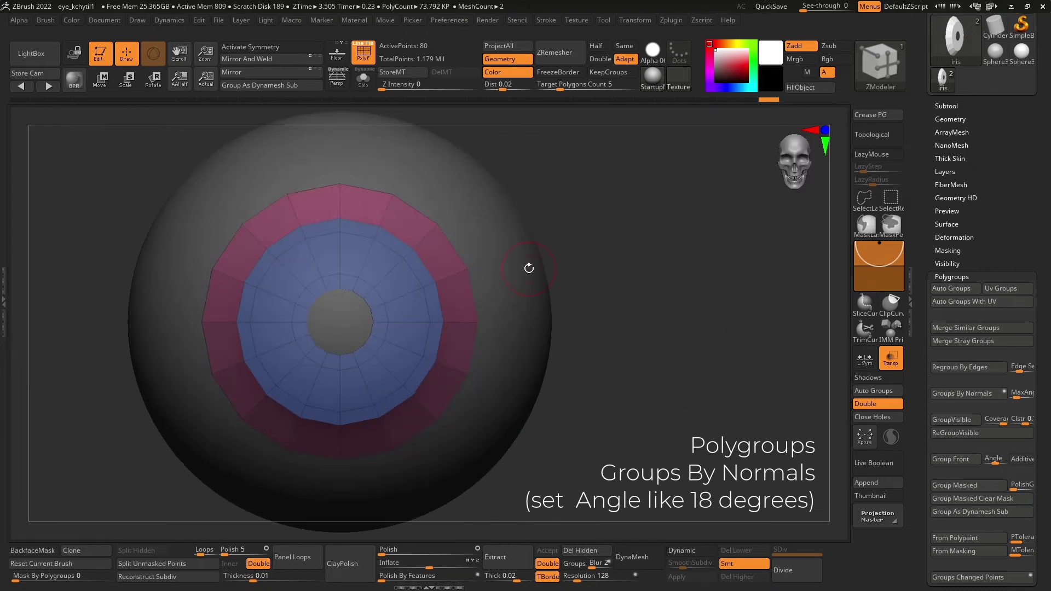
key(space)
key(space)
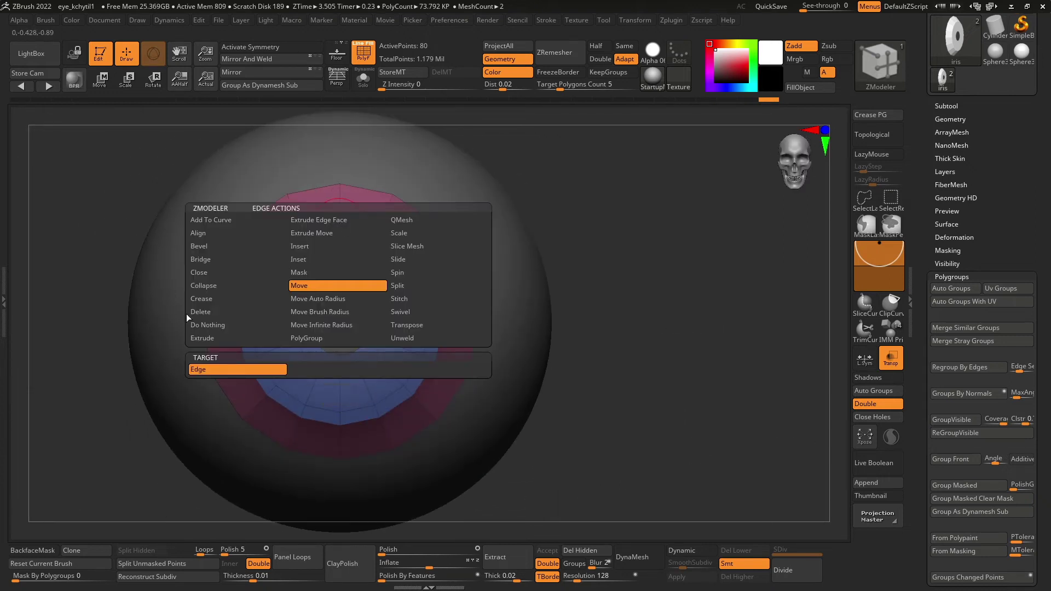
click(301, 286)
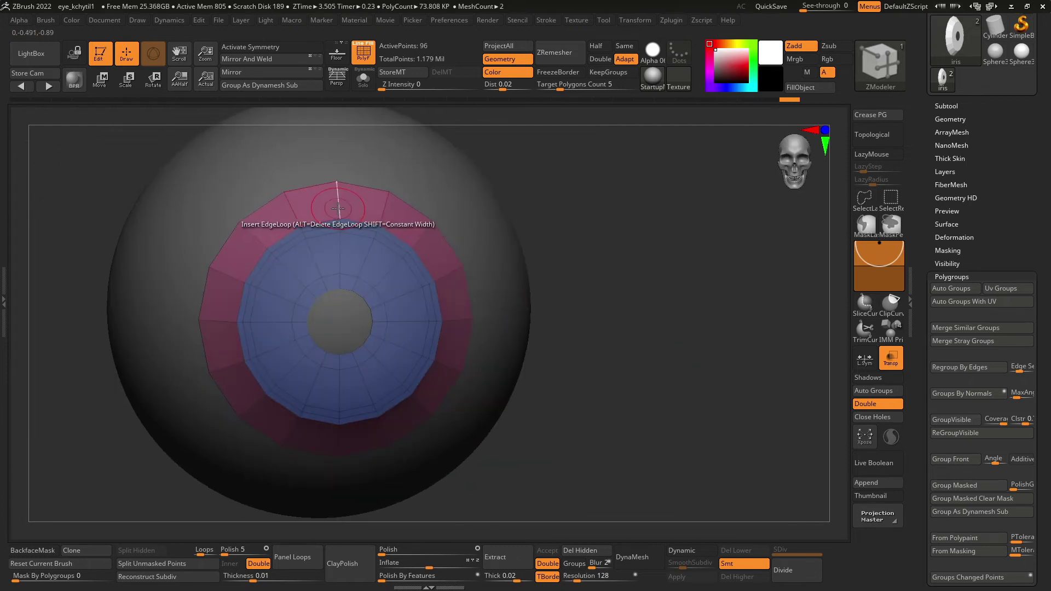
key(space)
key(space)
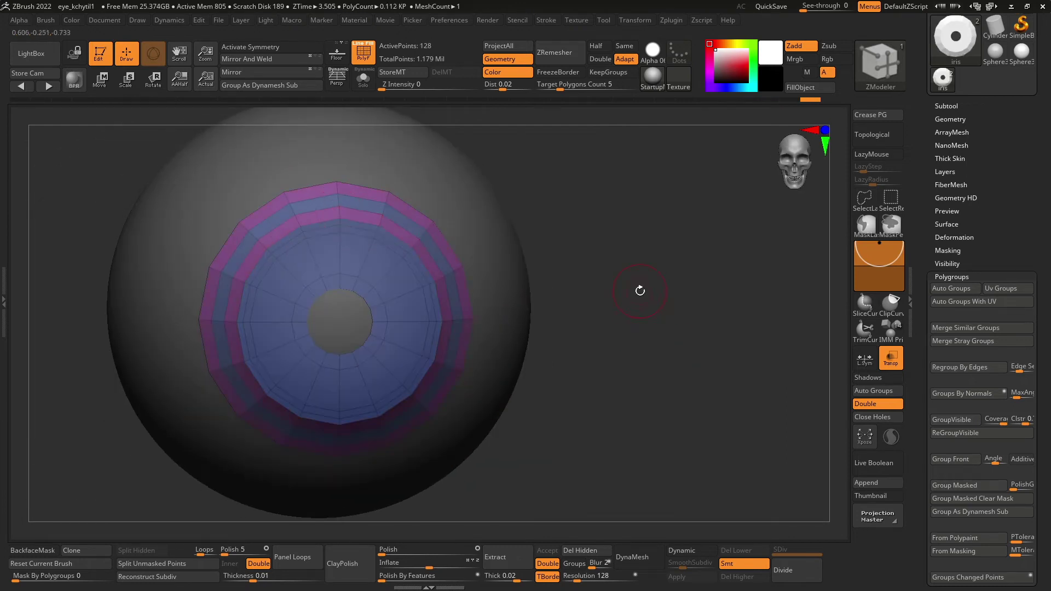
mouse_move(639, 291)
mouse_down()
mouse_move(633, 312)
mouse_move(678, 312)
mouse_move(668, 304)
mouse_move(677, 282)
mouse_move(626, 354)
mouse_move(662, 339)
mouse_up()
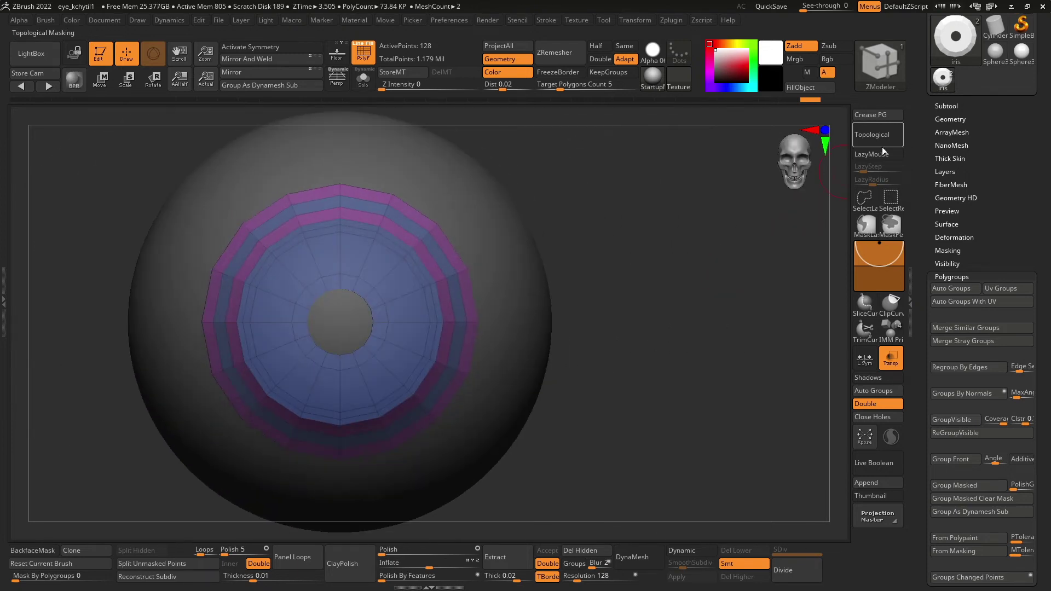
Hide the eyeball subtool and frame the view on the iris alone
click(945, 105)
click(1028, 165)
key(f)
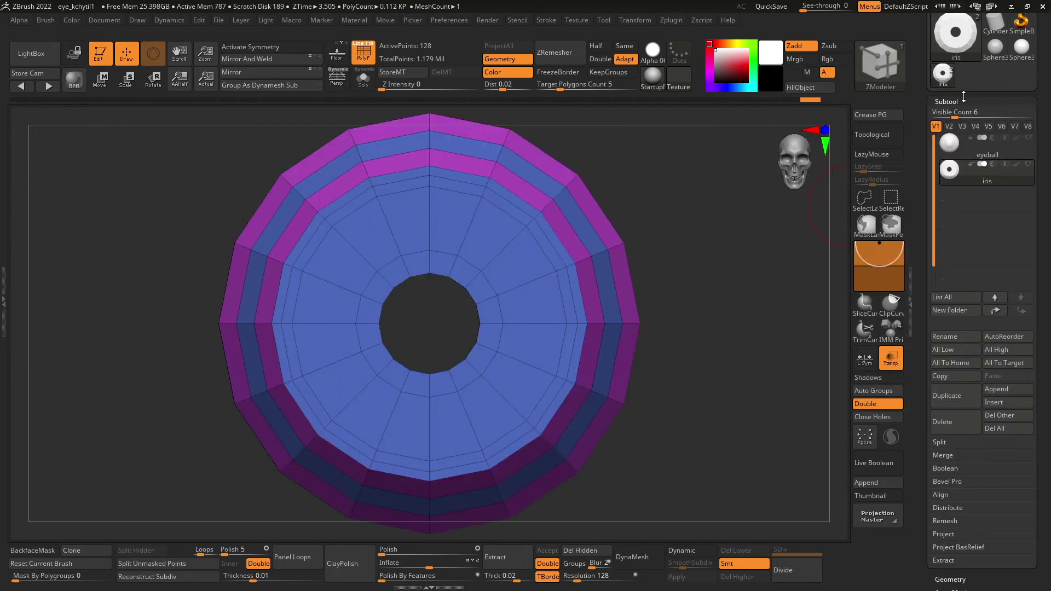
Mask the iris except the innermost edge loop around the pupil hole
ctrl+click(689, 301)
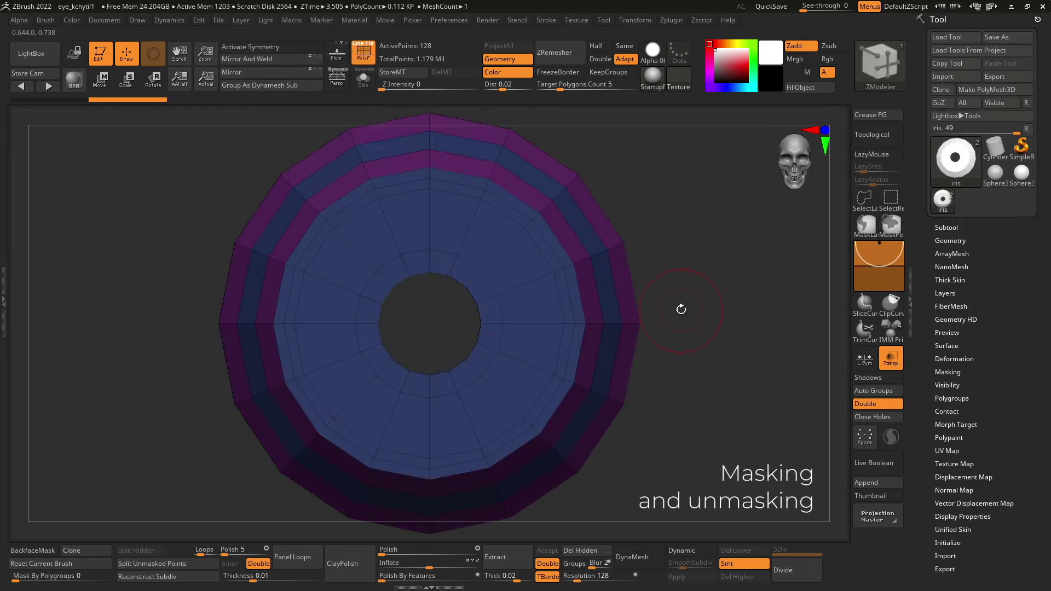
key(b)
click(476, 386)
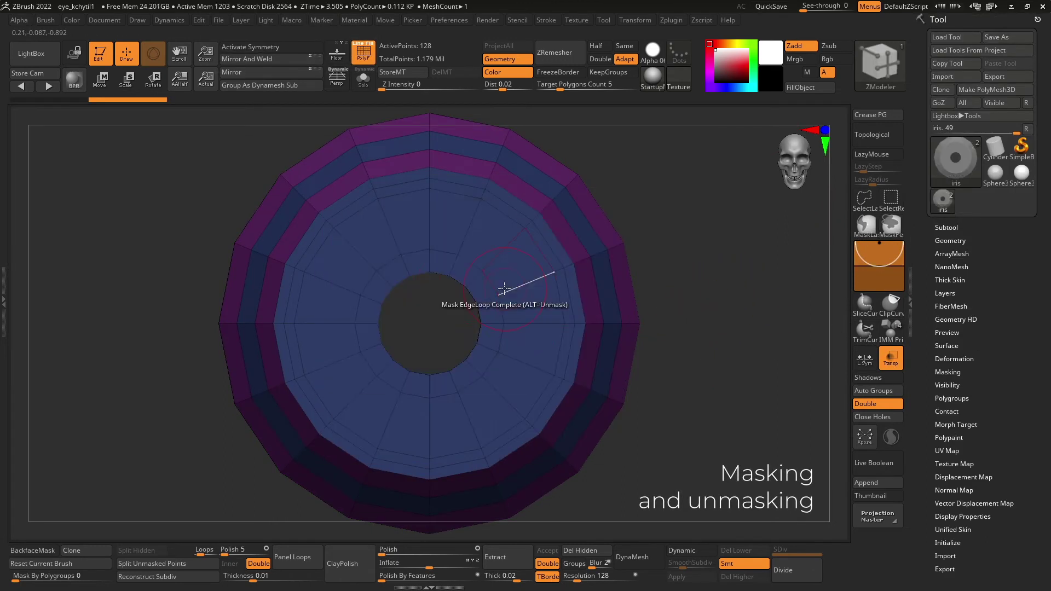
ctrl+click(459, 282)
drag(656, 317, 830, 313)
Push the unmasked inner loop down with the Move gizmo to dish the iris
key(w)
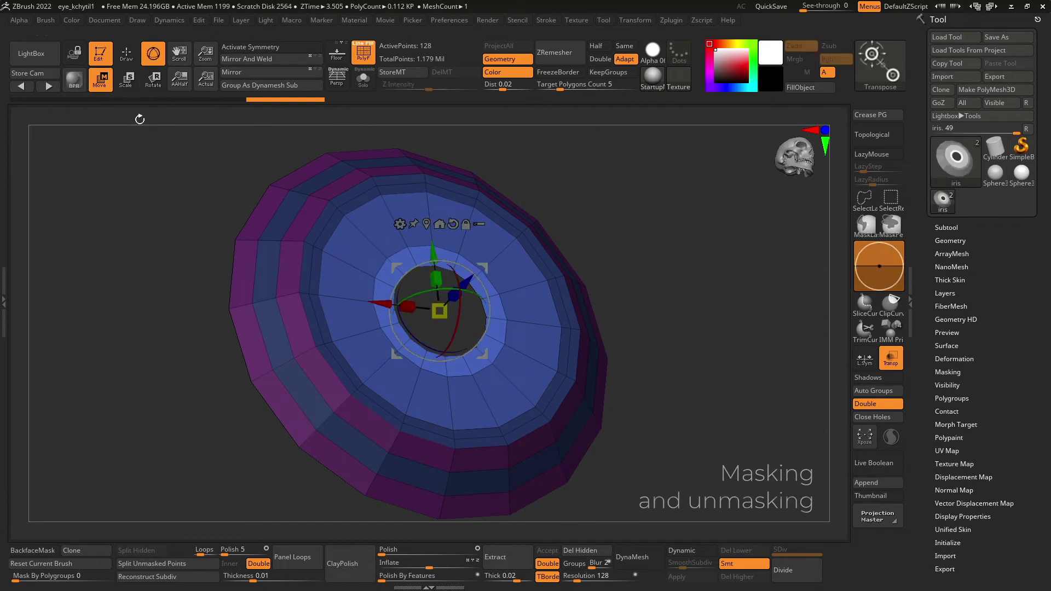
drag(328, 130, 458, 221)
drag(646, 230, 663, 164)
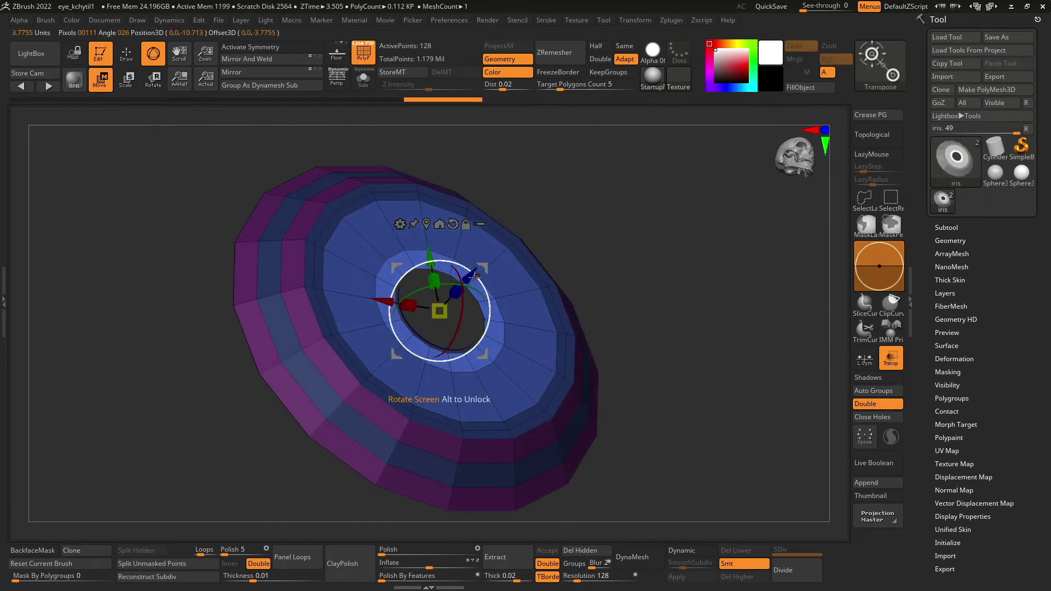
drag(416, 276, 438, 306)
mouse_move(663, 246)
mouse_down()
mouse_move(703, 206)
mouse_move(677, 225)
mouse_move(729, 401)
mouse_move(773, 375)
mouse_move(756, 350)
mouse_up()
Clear the iris mask and insert a single edge loop, raising it to 144 points
key(q)
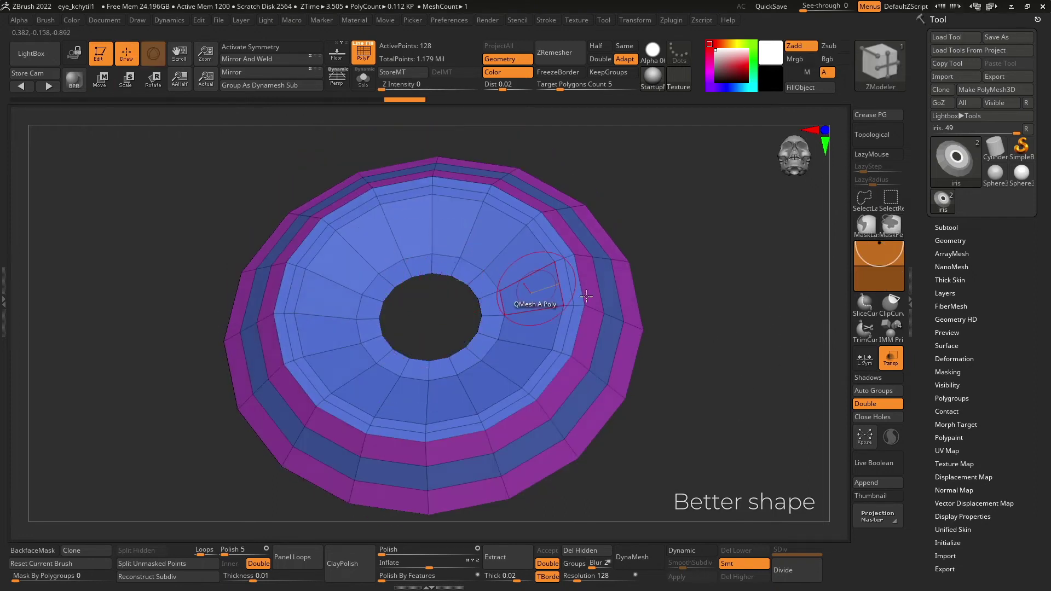
drag(684, 306, 748, 274)
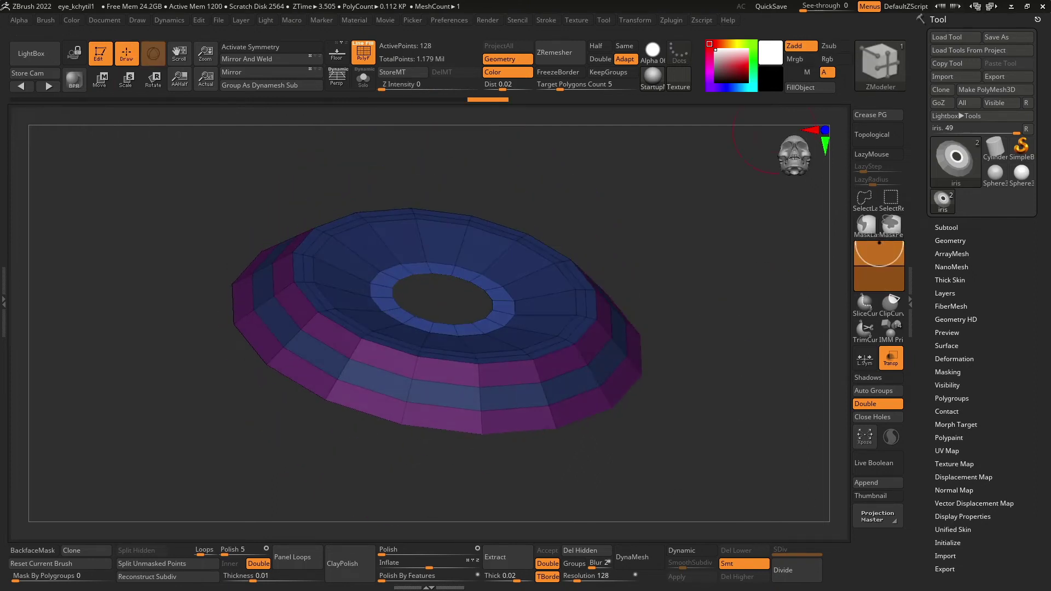
drag(657, 207, 654, 246)
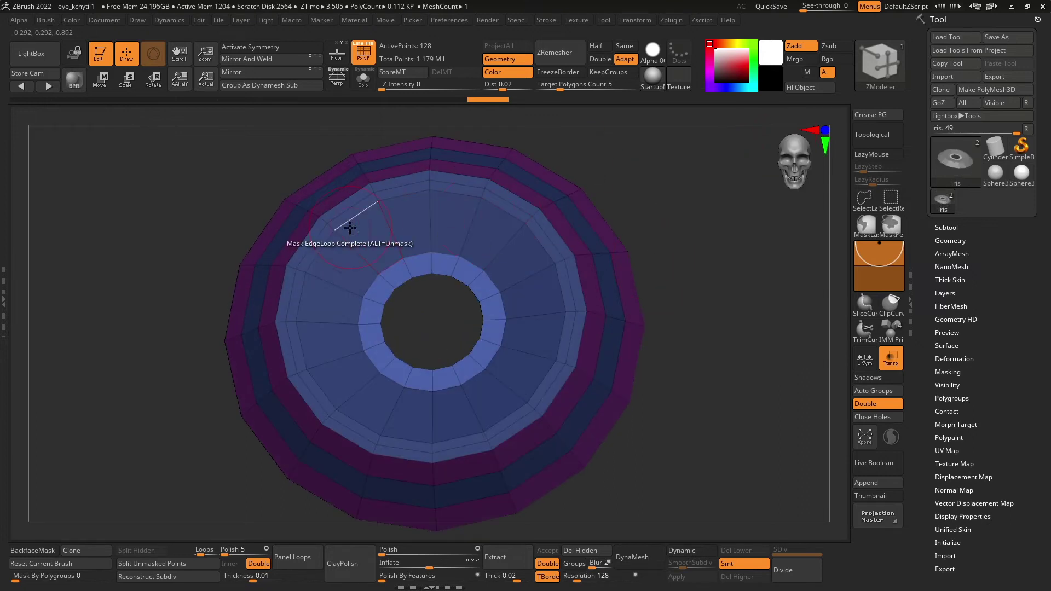
key(space)
click(348, 369)
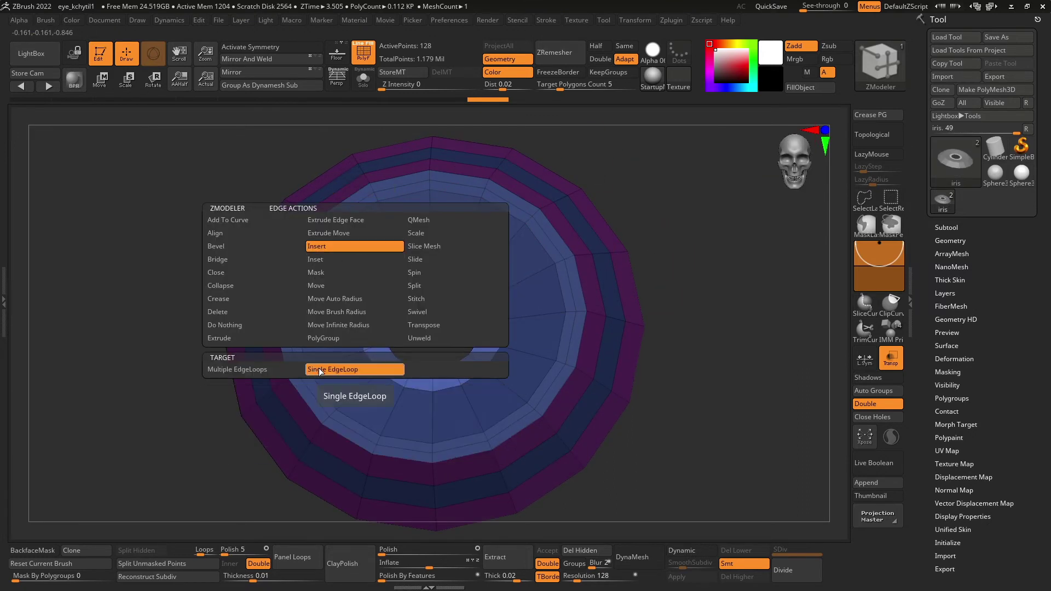
ctrl+click(741, 301)
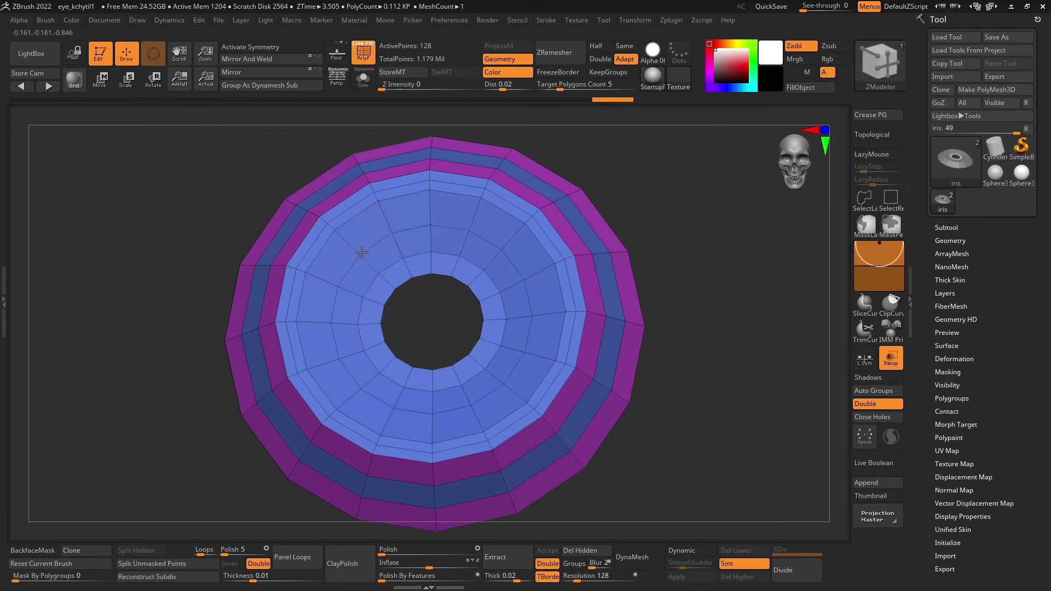
mouse_move(711, 181)
mouse_down()
mouse_move(732, 237)
mouse_move(738, 340)
mouse_move(796, 313)
mouse_move(713, 295)
mouse_move(629, 372)
mouse_up()
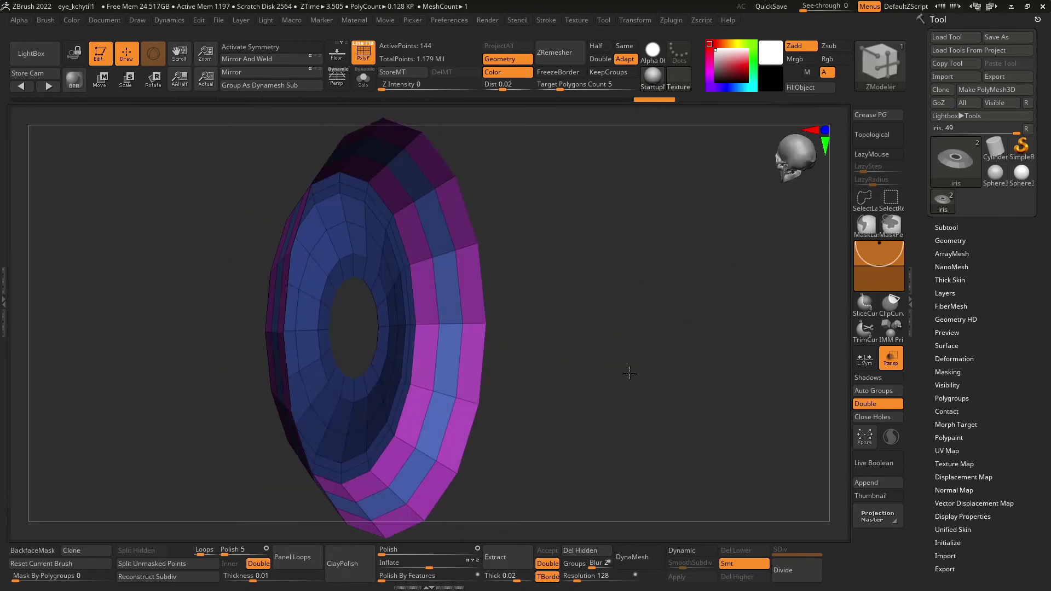
Extrude the pupil-hole edge loop inward to give the opening a short wall
key(space)
click(356, 364)
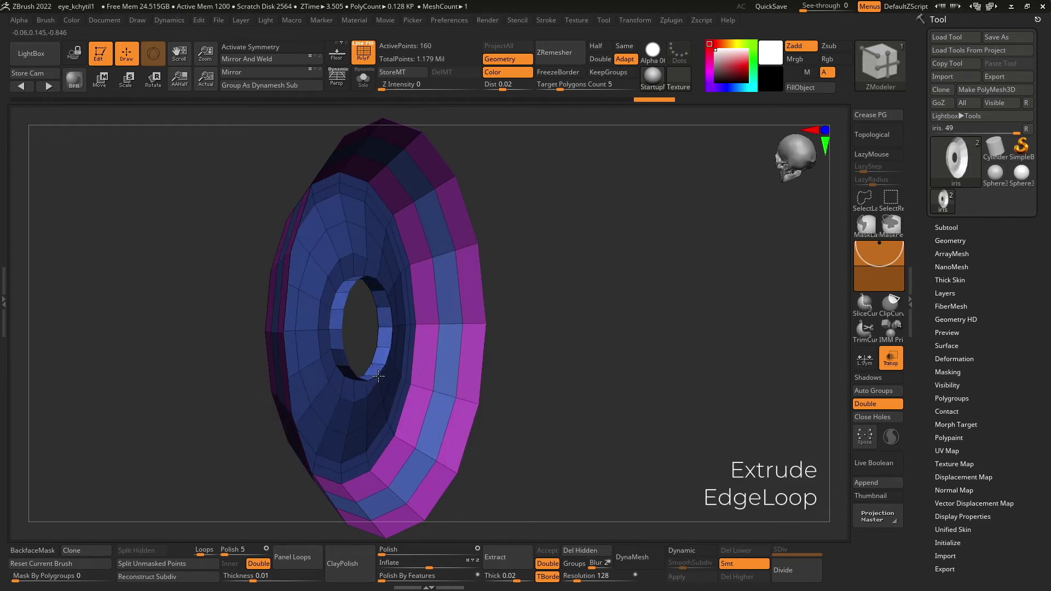
drag(547, 340, 605, 286)
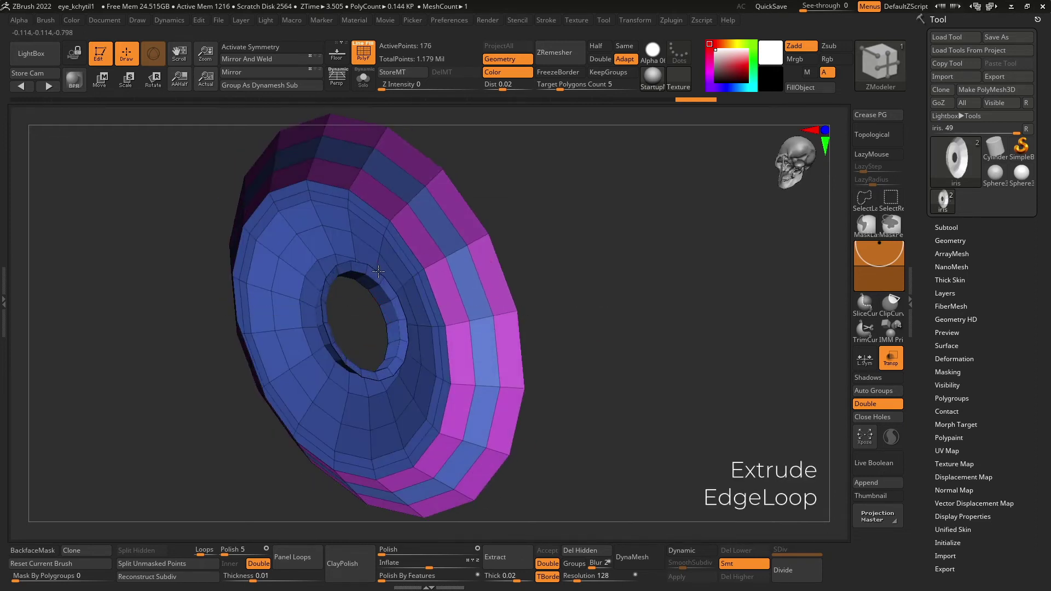
mouse_move(580, 316)
mouse_down()
mouse_move(692, 375)
mouse_move(691, 417)
mouse_move(740, 364)
mouse_move(405, 349)
mouse_move(462, 349)
mouse_move(412, 352)
mouse_move(432, 401)
mouse_up()
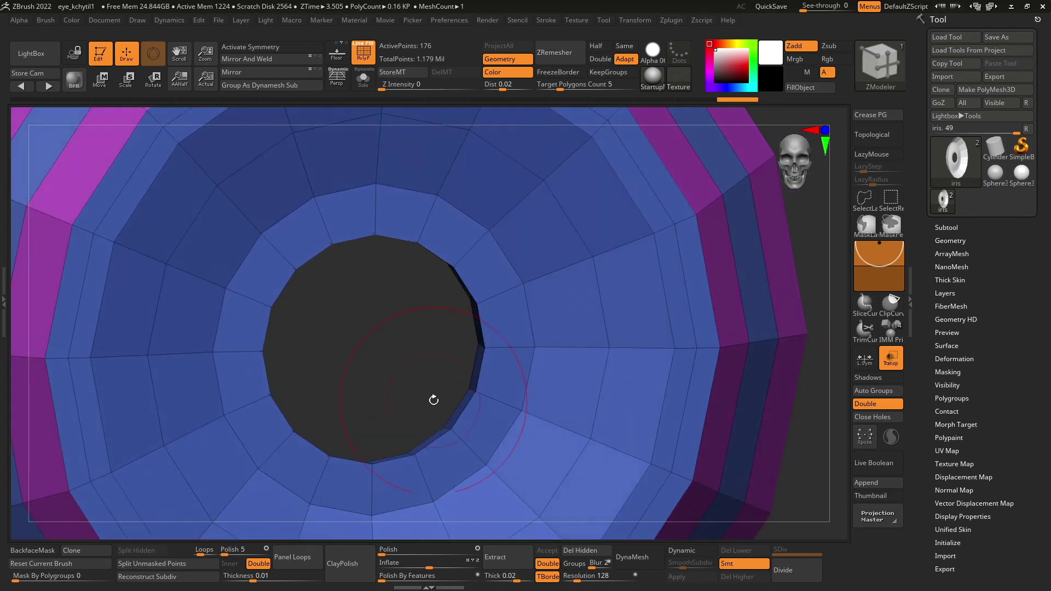
key(space)
key(space)
Bevel the pupil-hole edge loop and preview the iris smoothly subdivided without wireframe
click(342, 249)
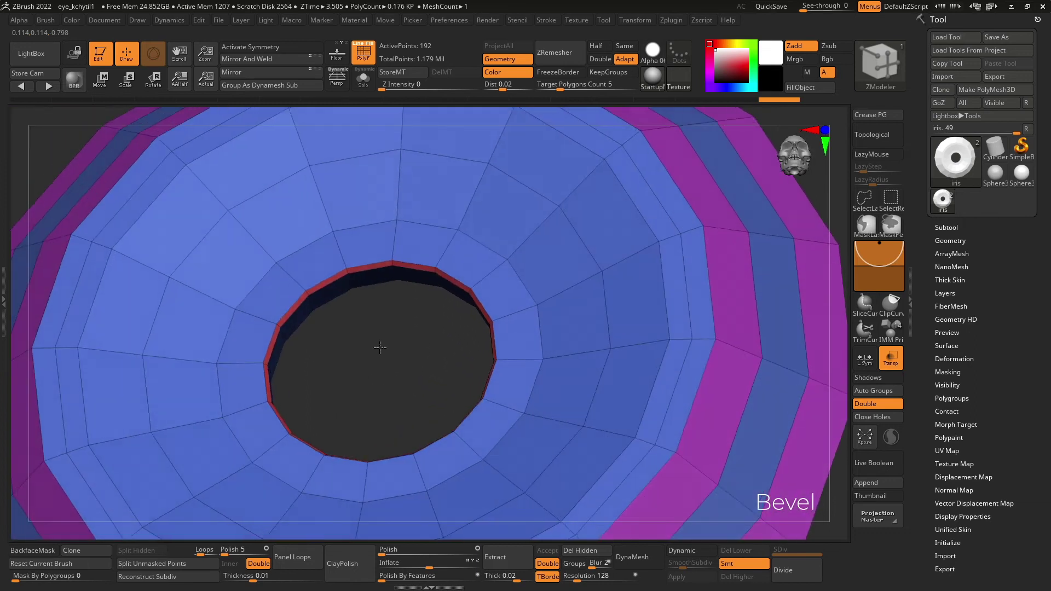
mouse_move(397, 405)
mouse_down()
mouse_move(398, 391)
mouse_move(688, 441)
mouse_up()
key(ctrl+d)
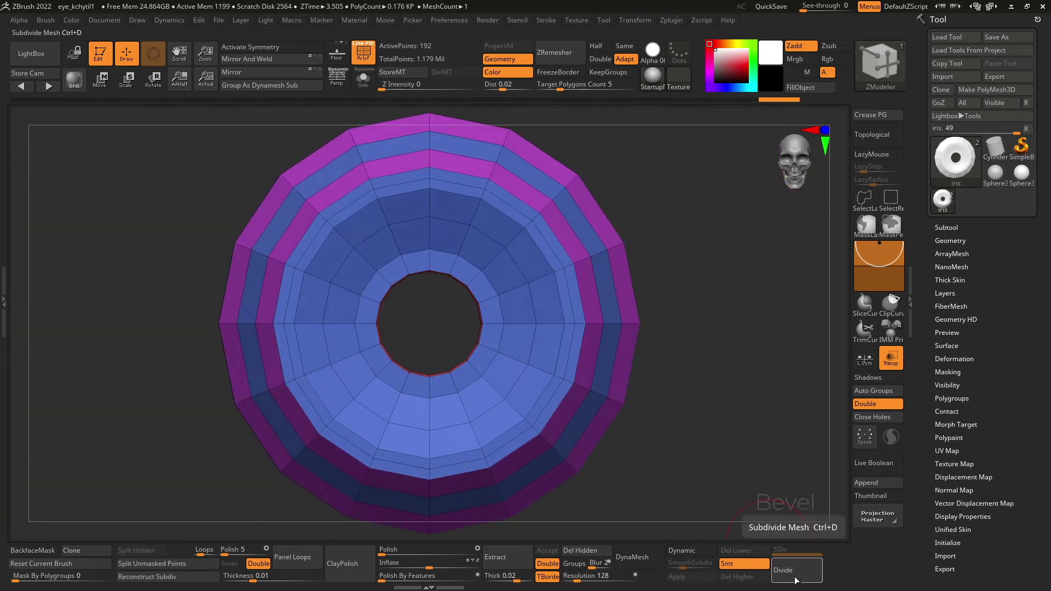
key(ctrl+d)
key(ctrl+d)
click(363, 56)
mouse_move(690, 219)
mouse_down()
mouse_move(695, 329)
mouse_move(680, 346)
mouse_move(678, 233)
mouse_move(682, 355)
mouse_up()
Subdivide to 45,312 points, then return to the lowest level with wireframe and symmetry on
key(ctrl+d)
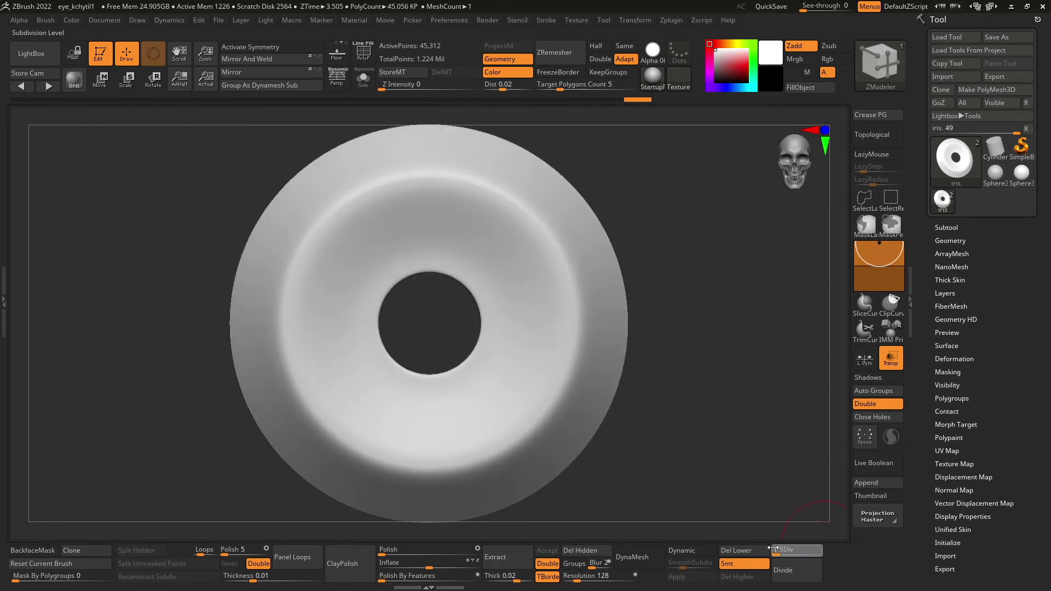
click(773, 548)
key(shift+f)
mouse_move(706, 309)
mouse_down()
mouse_move(704, 195)
mouse_move(699, 312)
mouse_move(582, 267)
mouse_move(608, 272)
mouse_move(704, 363)
mouse_up()
key(x)
key(space)
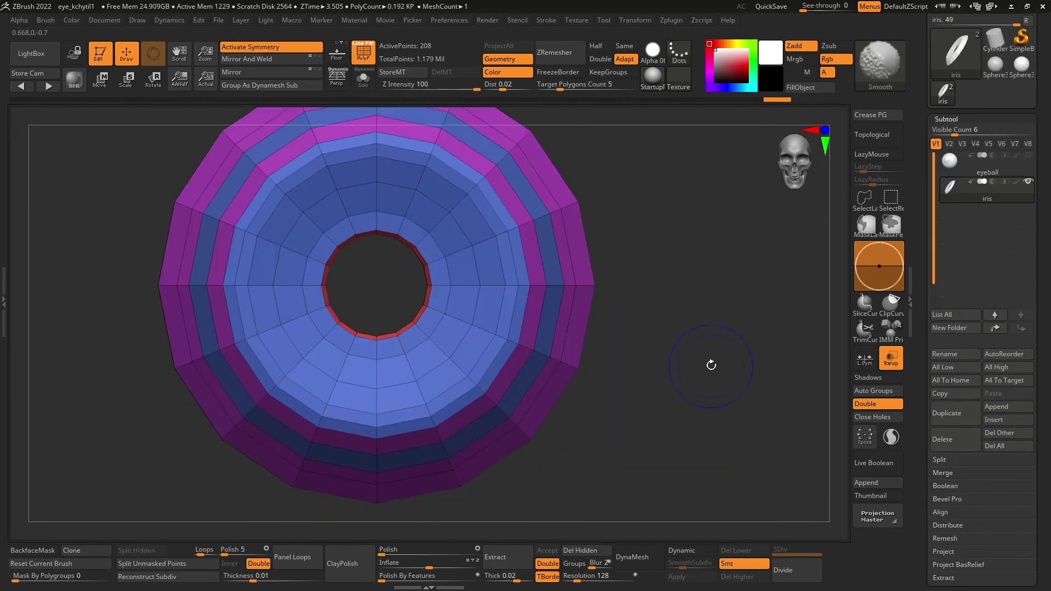
click(783, 570)
click(783, 569)
click(783, 569)
click(783, 570)
drag(673, 246, 658, 170)
click(1027, 155)
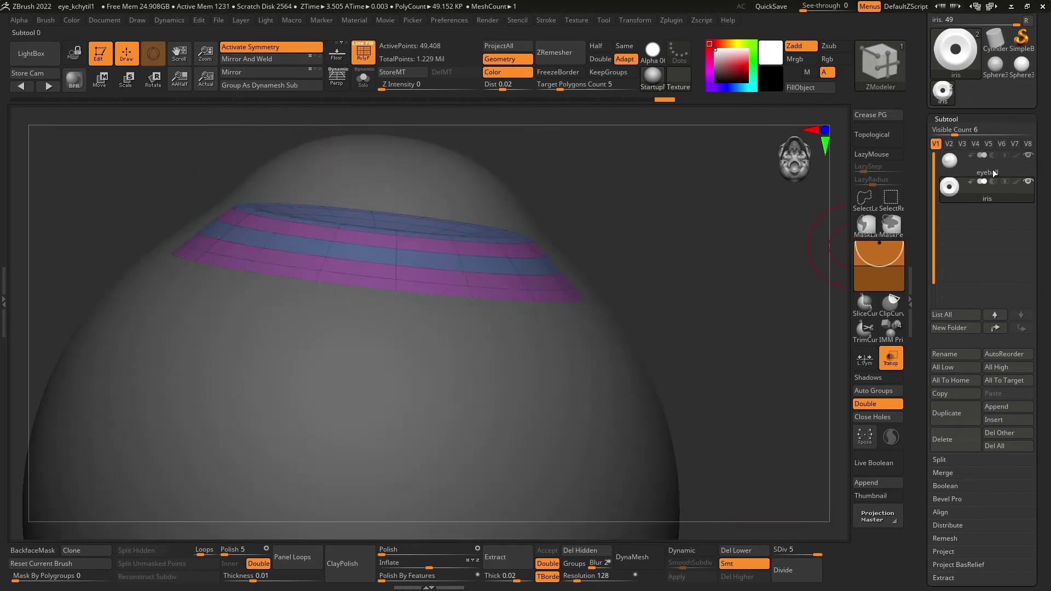
drag(767, 262, 767, 338)
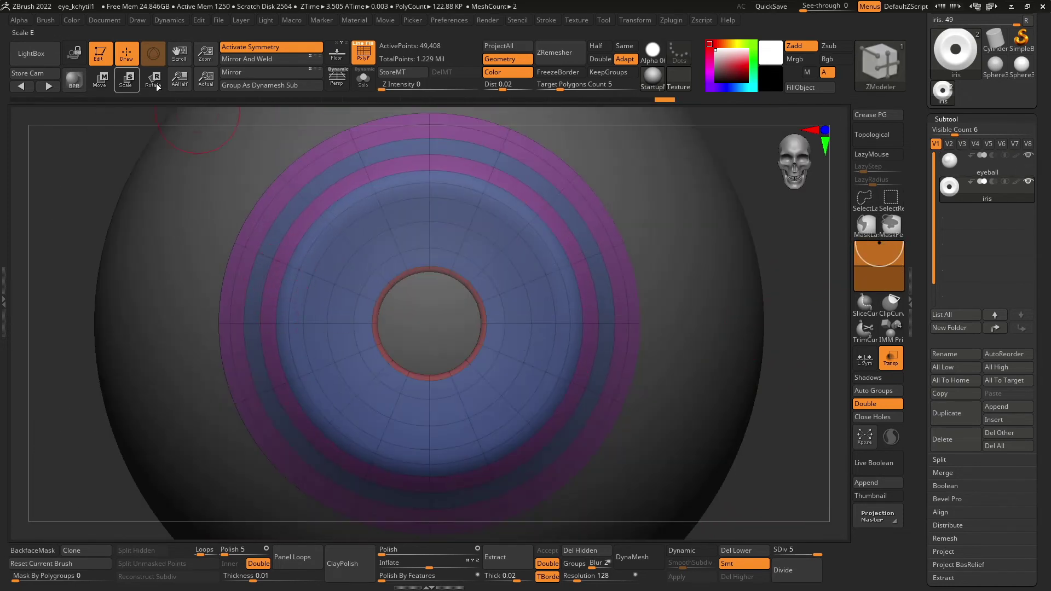
click(82, 82)
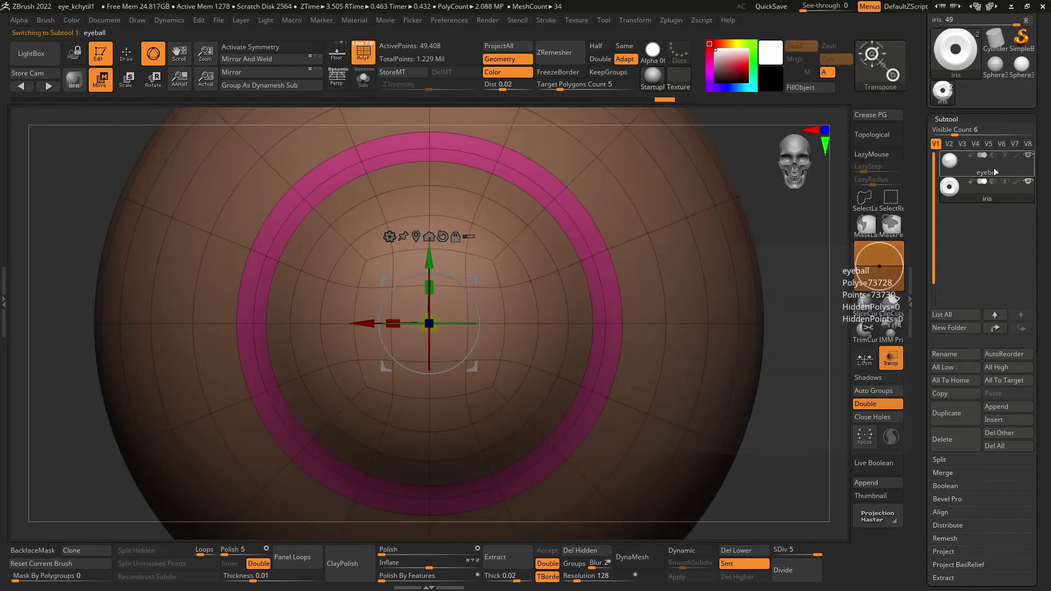
click(153, 53)
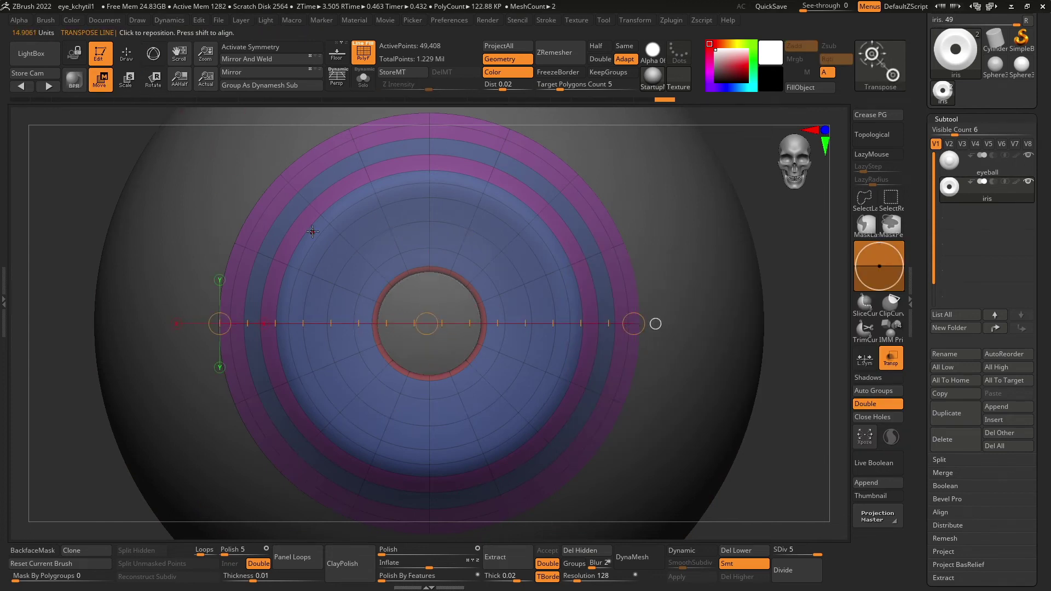
drag(233, 322, 331, 326)
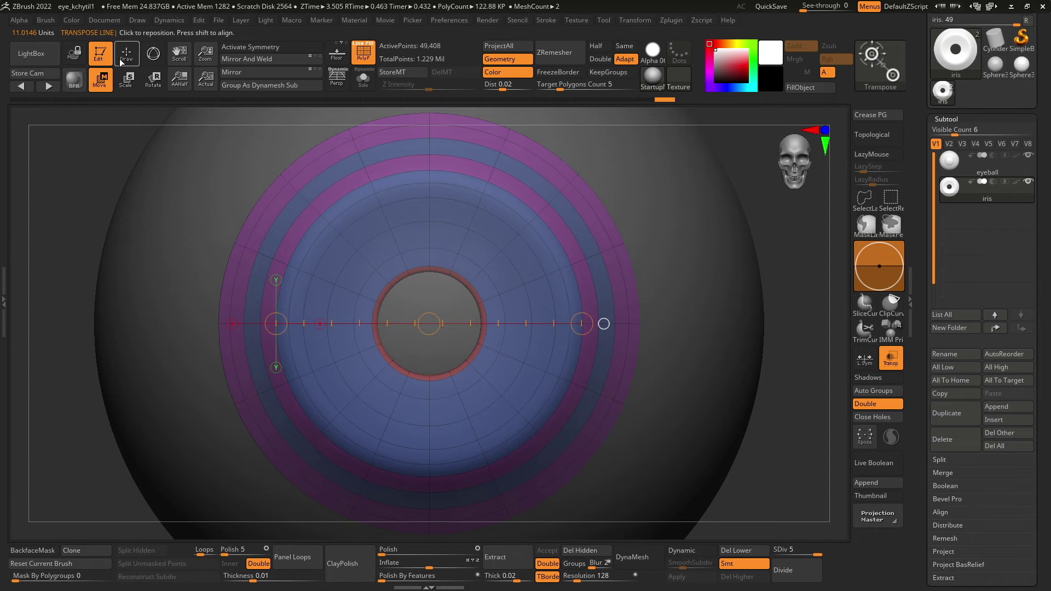
click(153, 53)
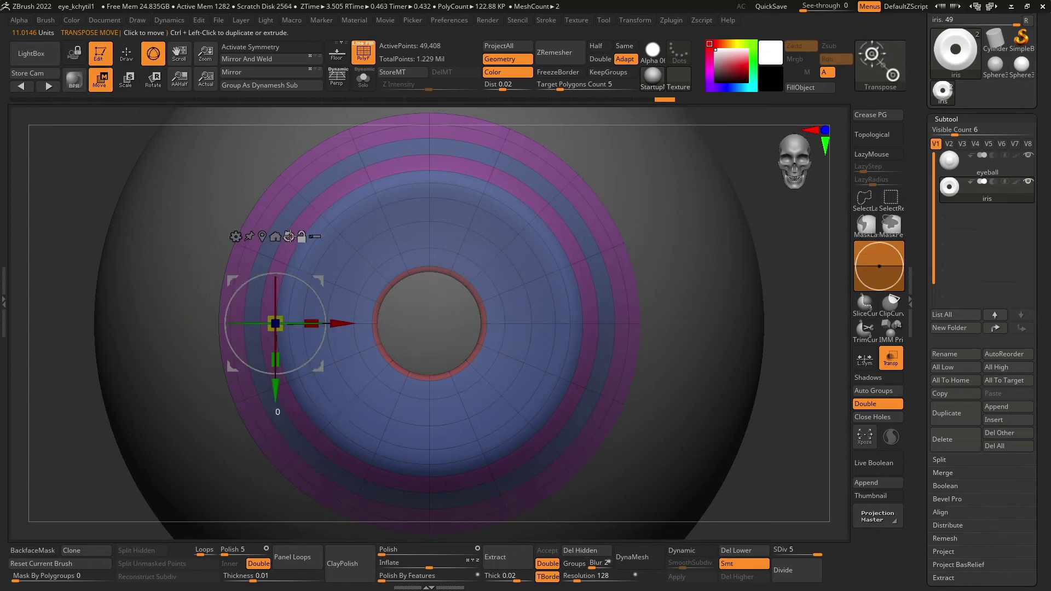
click(289, 236)
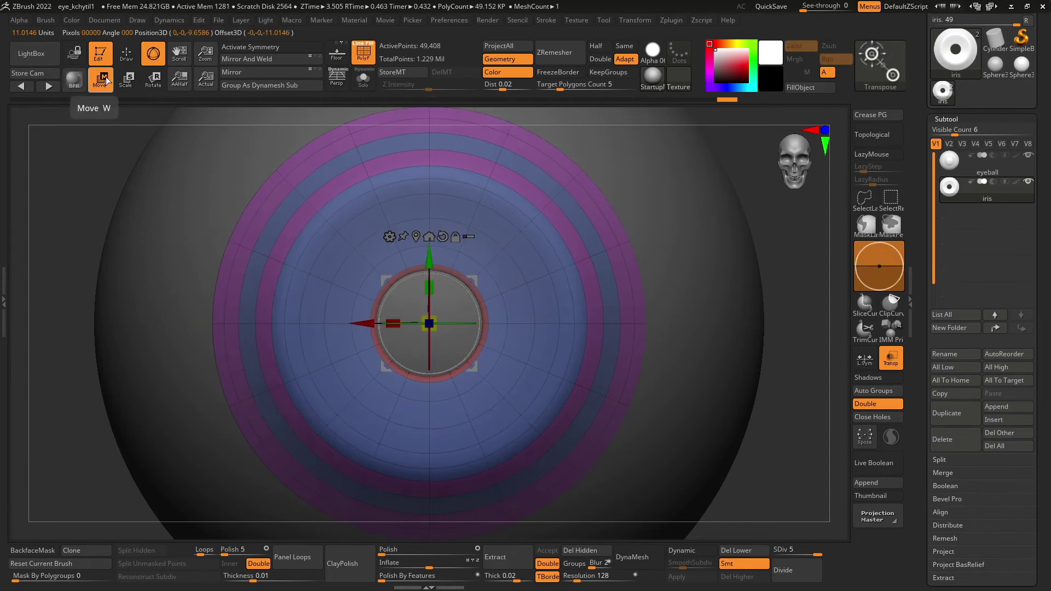
key(y)
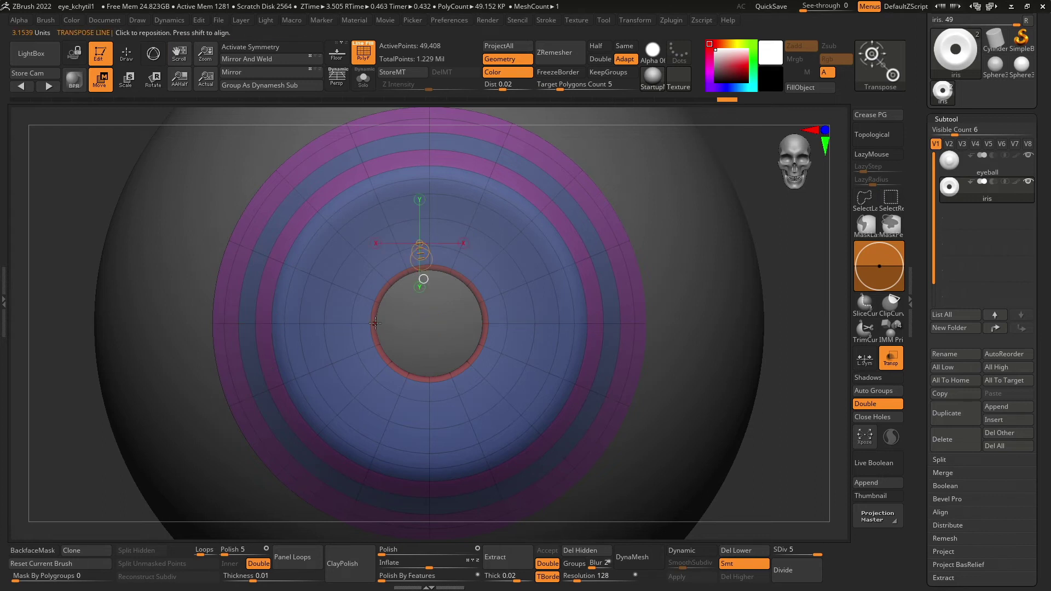
click(1028, 181)
drag(712, 381, 714, 351)
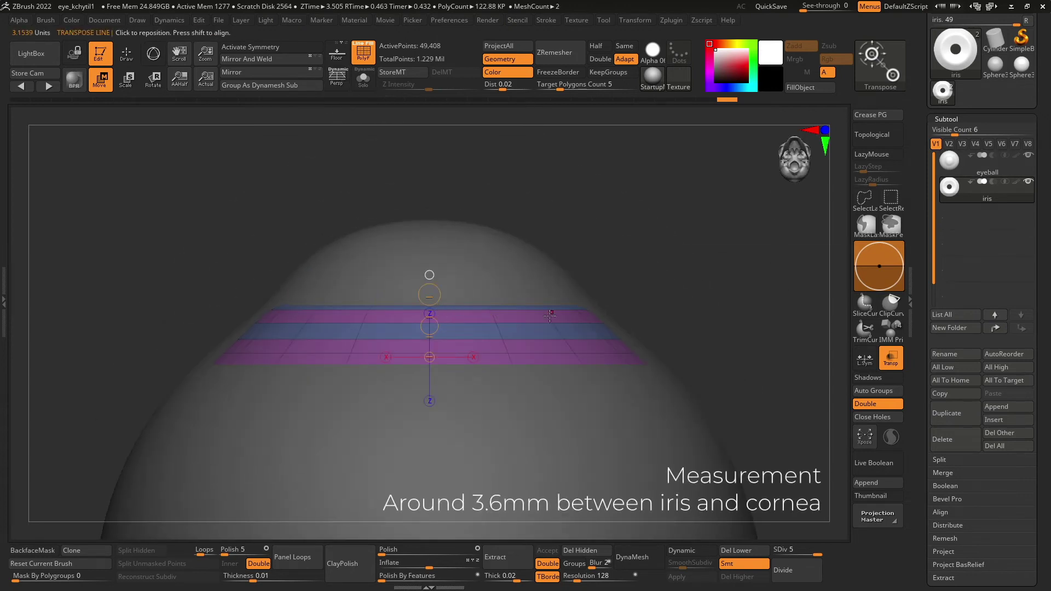
click(428, 307)
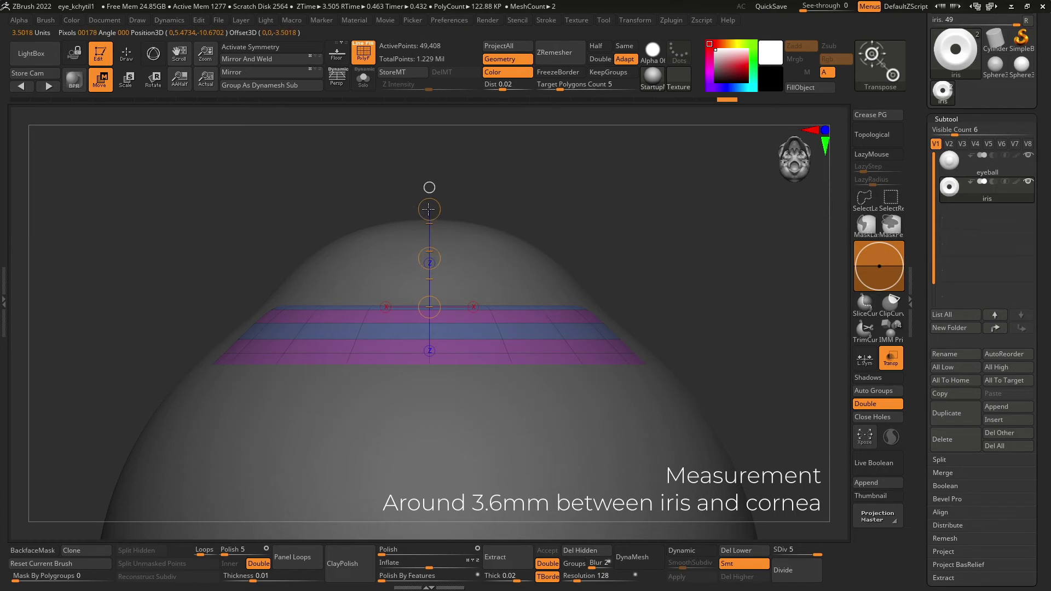
click(154, 54)
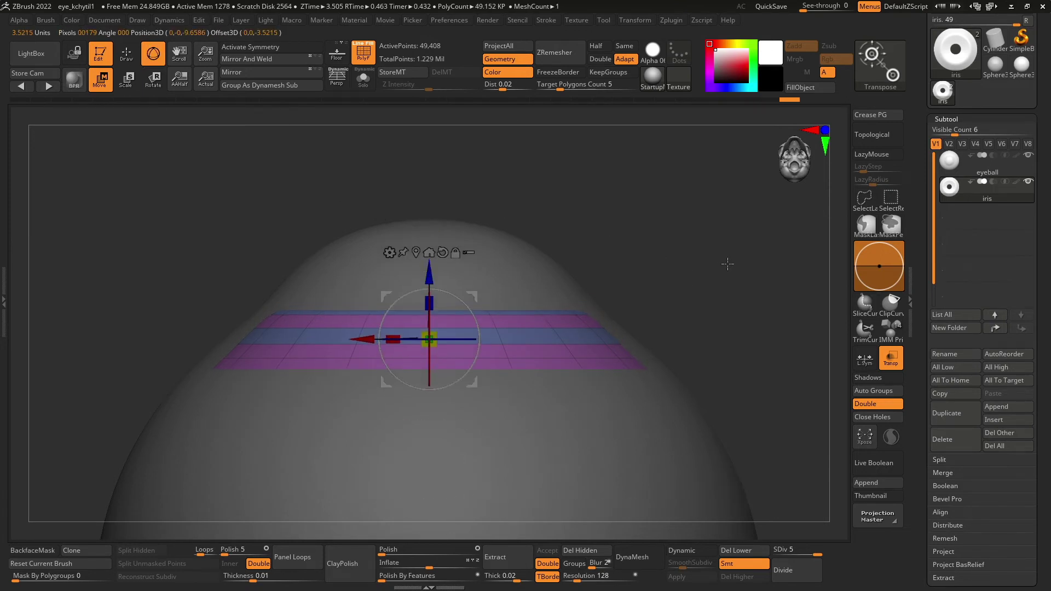
shift+drag(238, 102, 782, 376)
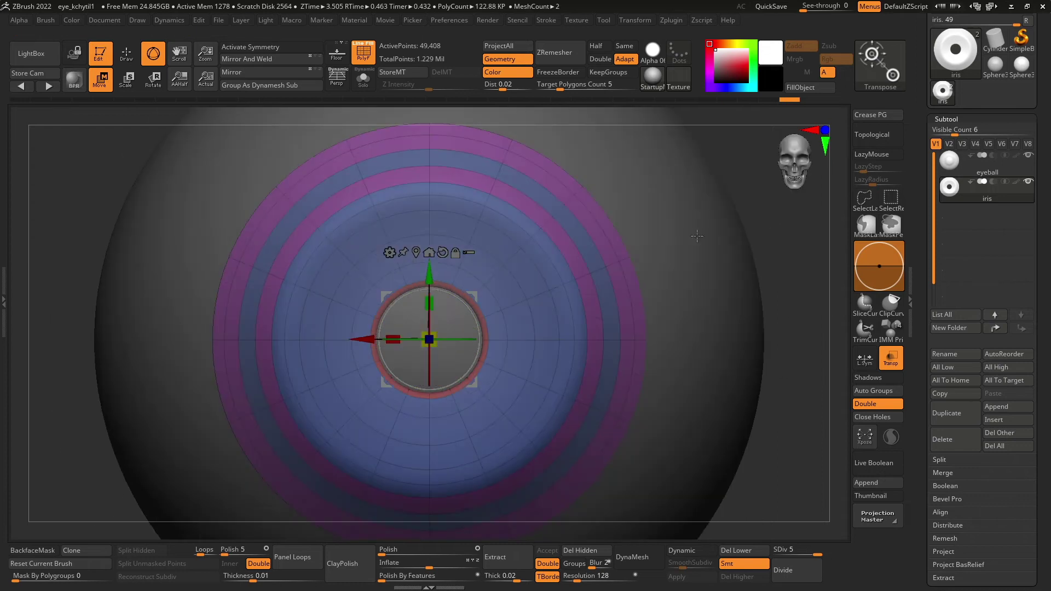
Hide the eyeball and delete the iris's higher subdivision levels
click(1029, 182)
key(q)
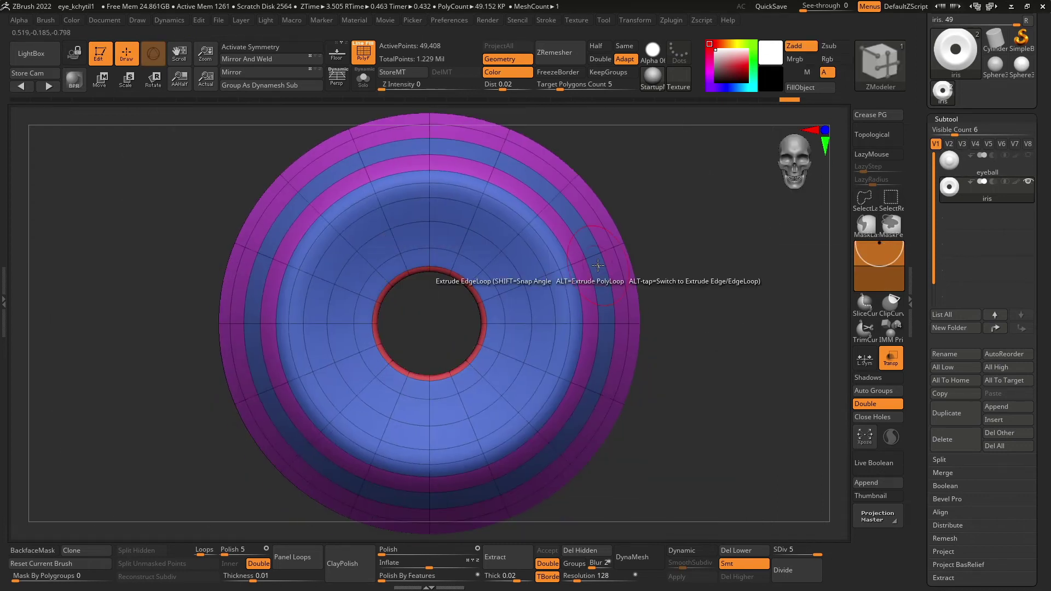
drag(740, 435, 769, 526)
click(736, 576)
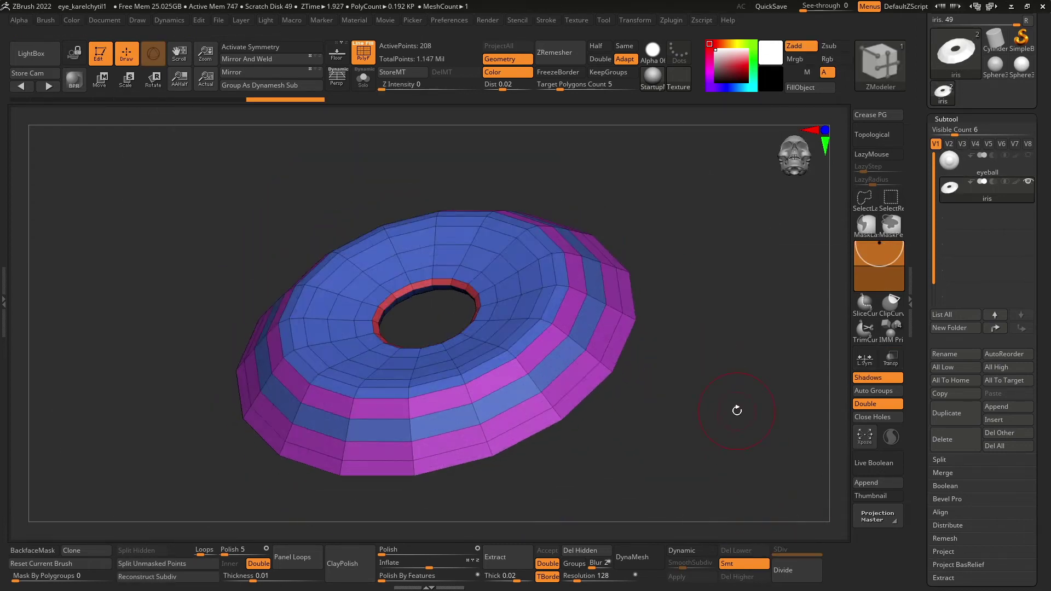
Extrude the iris ring's outer rim edge loop using the Planar Angle option
key(space)
click(436, 338)
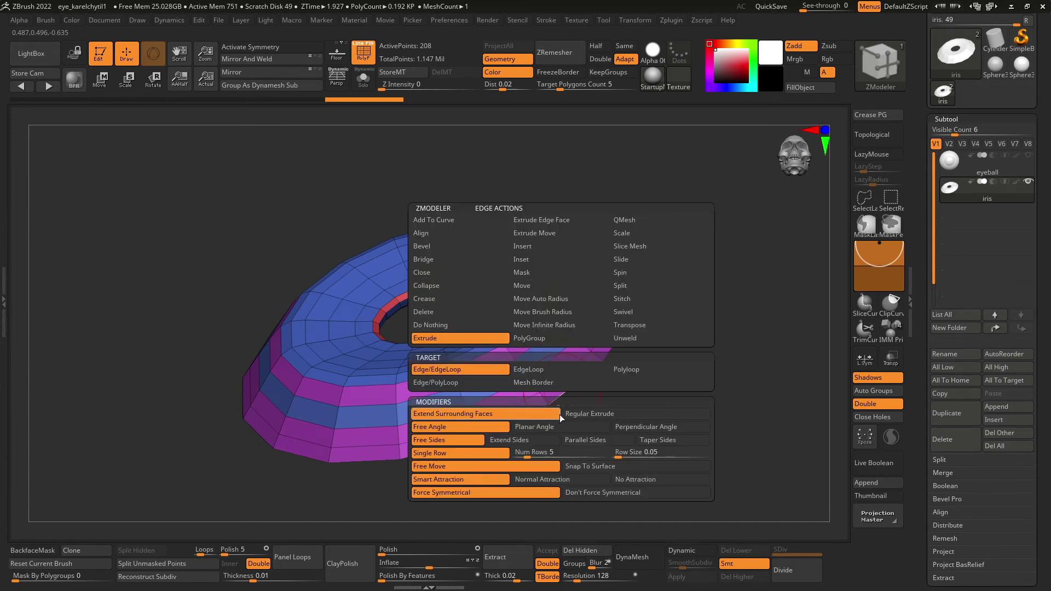
click(551, 427)
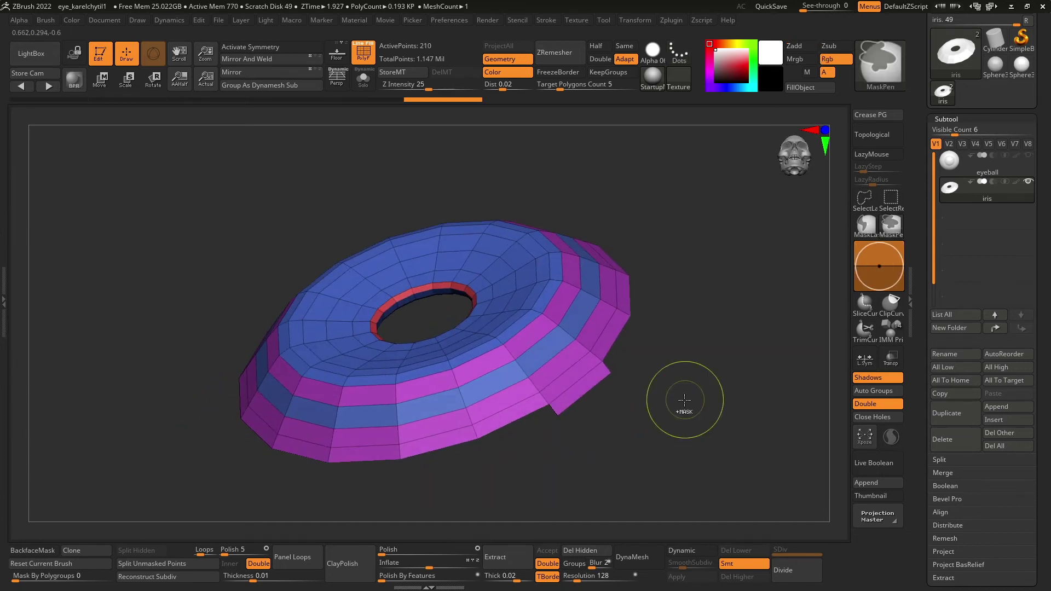
key(space)
click(509, 383)
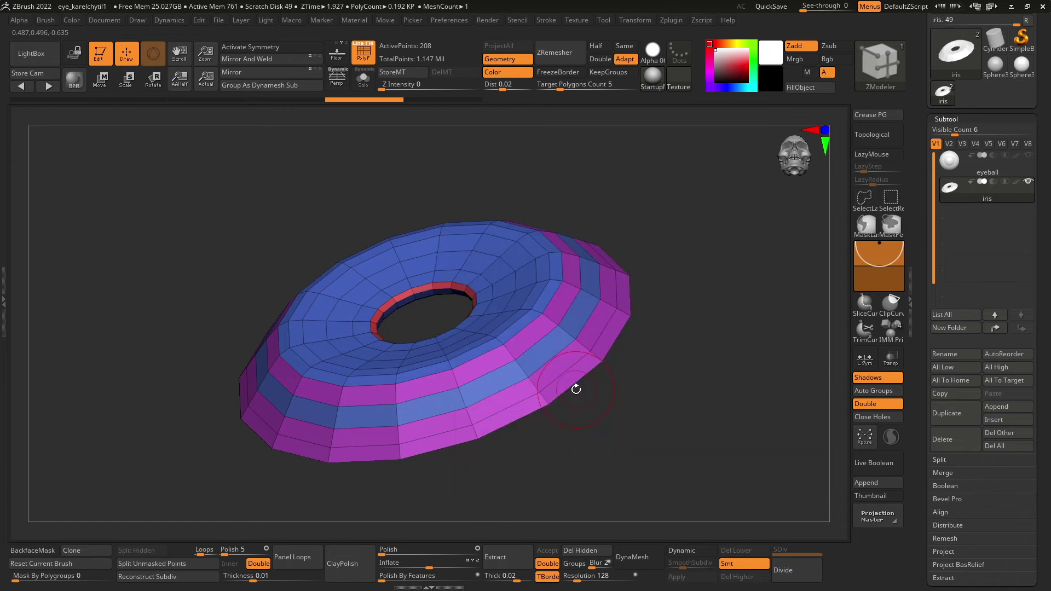
mouse_move(574, 387)
mouse_down()
mouse_move(715, 429)
mouse_move(738, 379)
mouse_up()
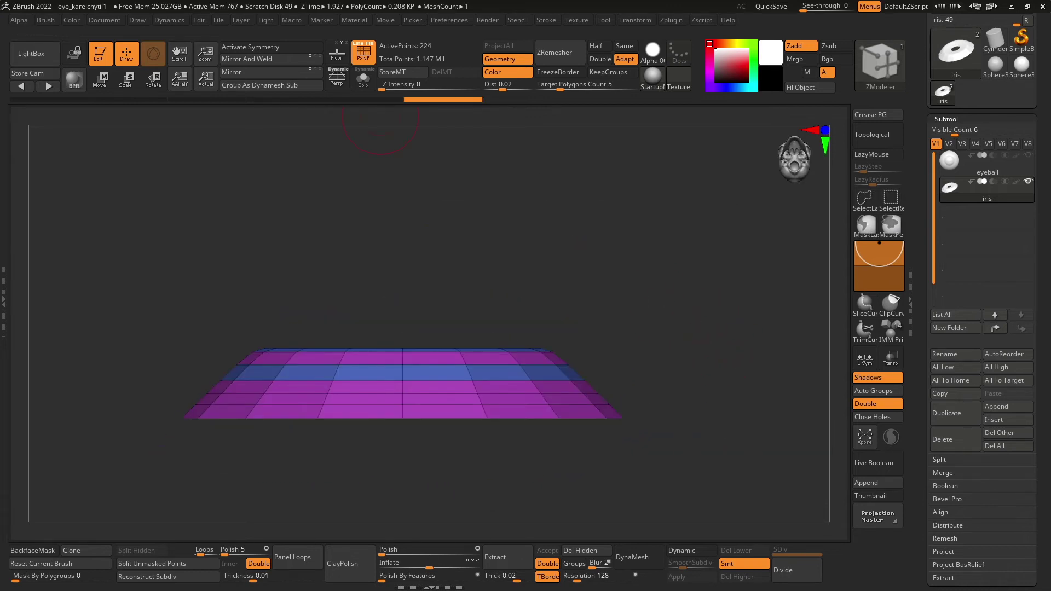
drag(646, 292, 629, 328)
Insert two more edge loops into the ring, bringing the iris to 256 points
key(space)
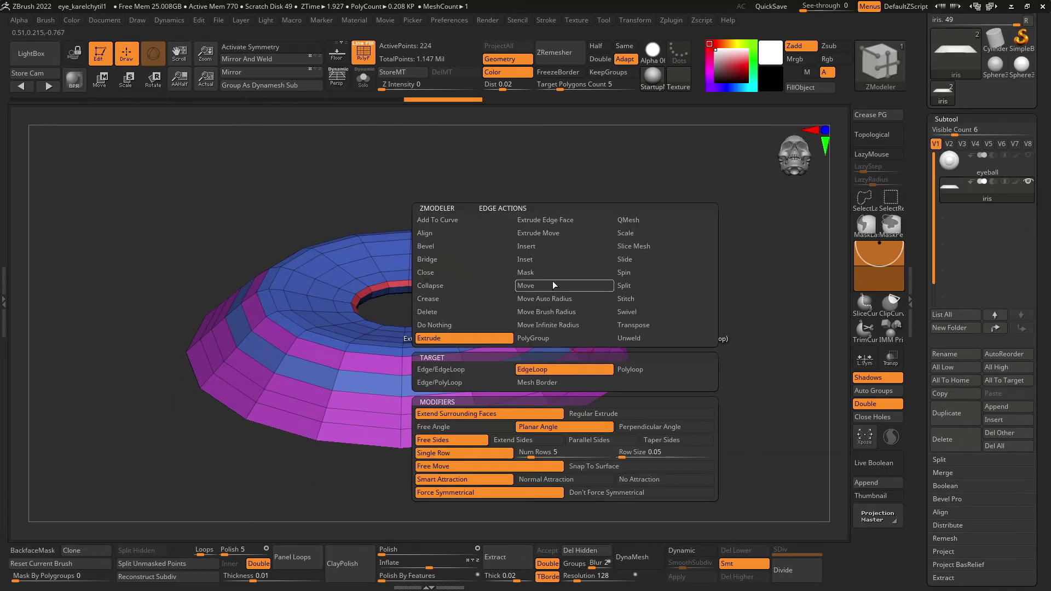
click(645, 259)
key(space)
click(541, 369)
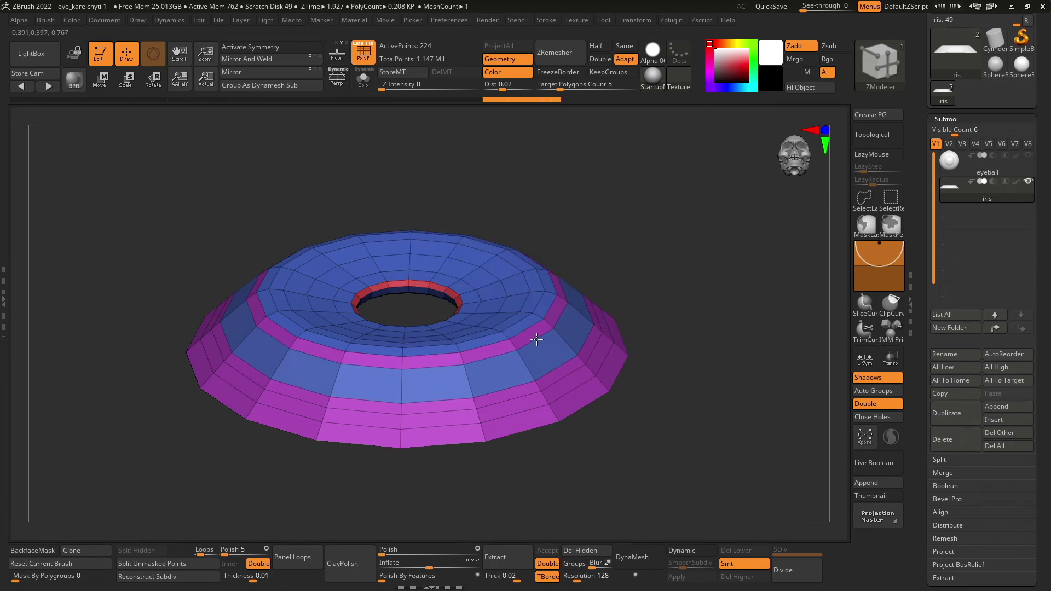
key(space)
click(520, 257)
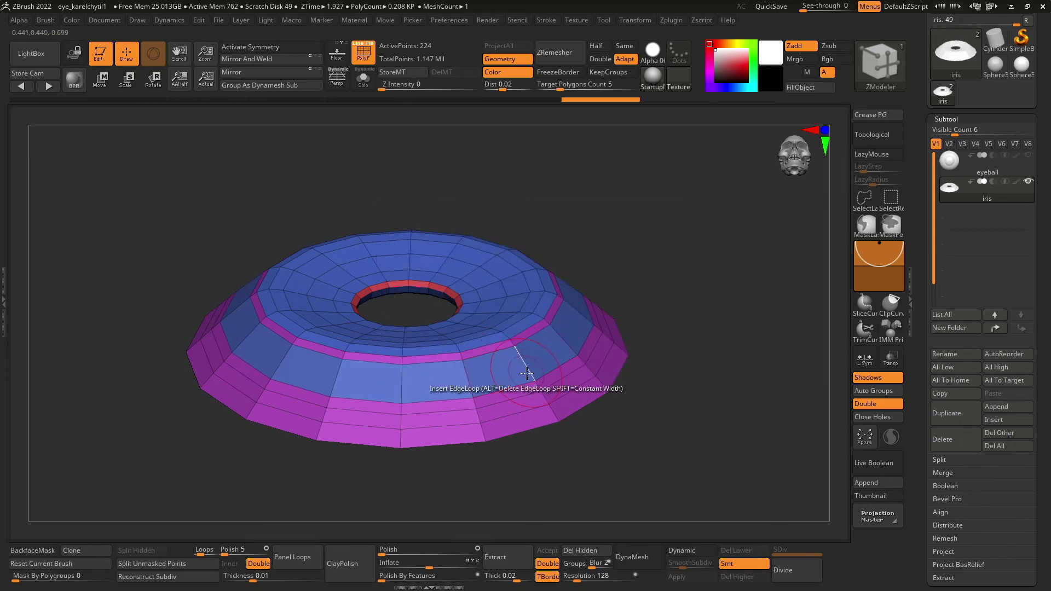
click(531, 374)
mouse_move(716, 310)
mouse_down()
mouse_move(716, 286)
mouse_move(715, 305)
mouse_move(580, 318)
mouse_up()
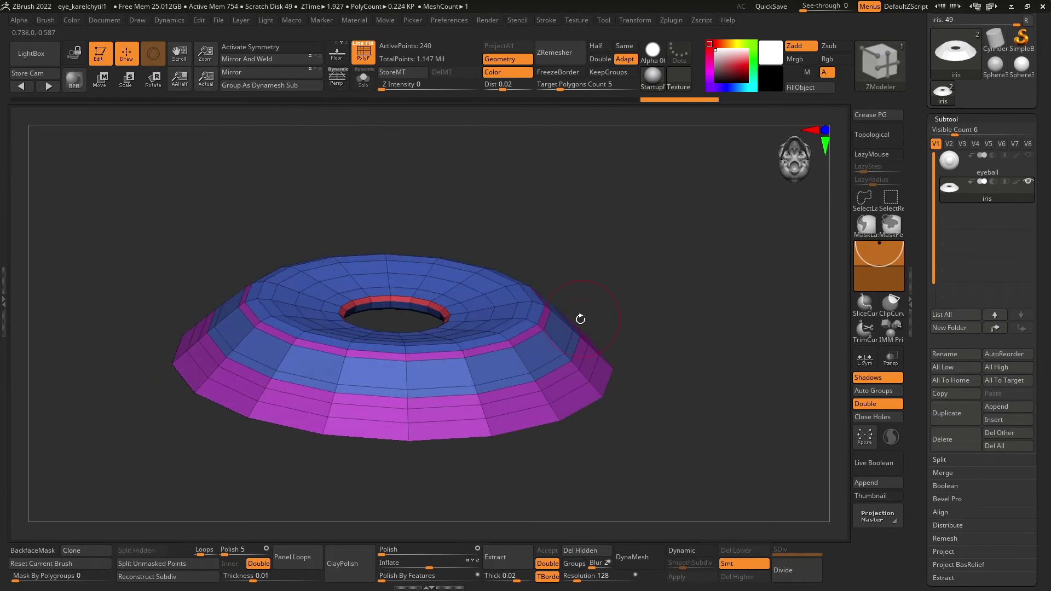
click(548, 332)
mouse_move(671, 329)
mouse_down()
mouse_move(675, 295)
mouse_move(673, 312)
mouse_up()
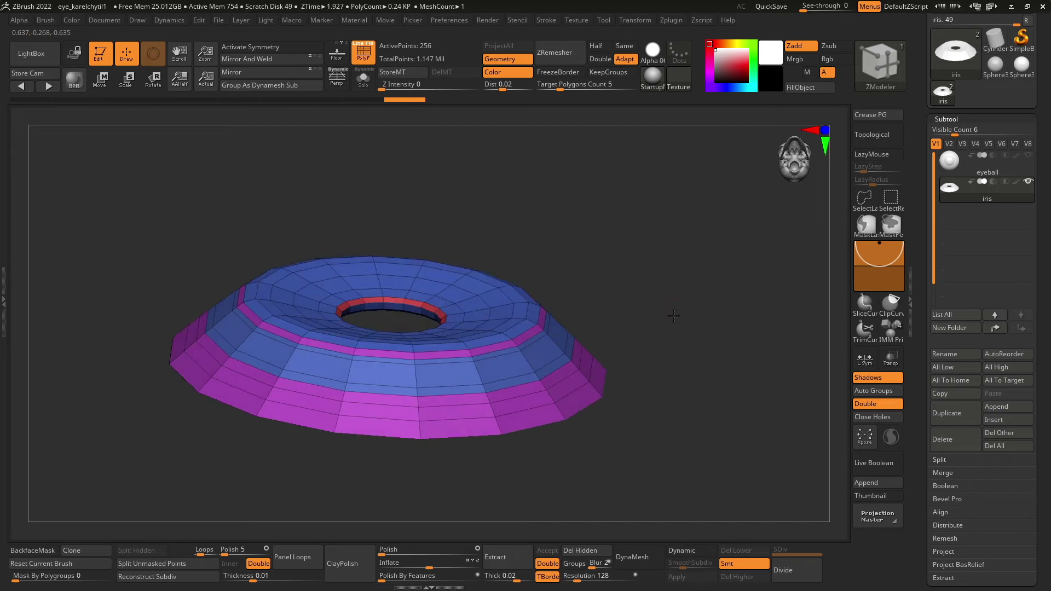
Set the ZModeler polygon action to QMesh
key(space)
key(space)
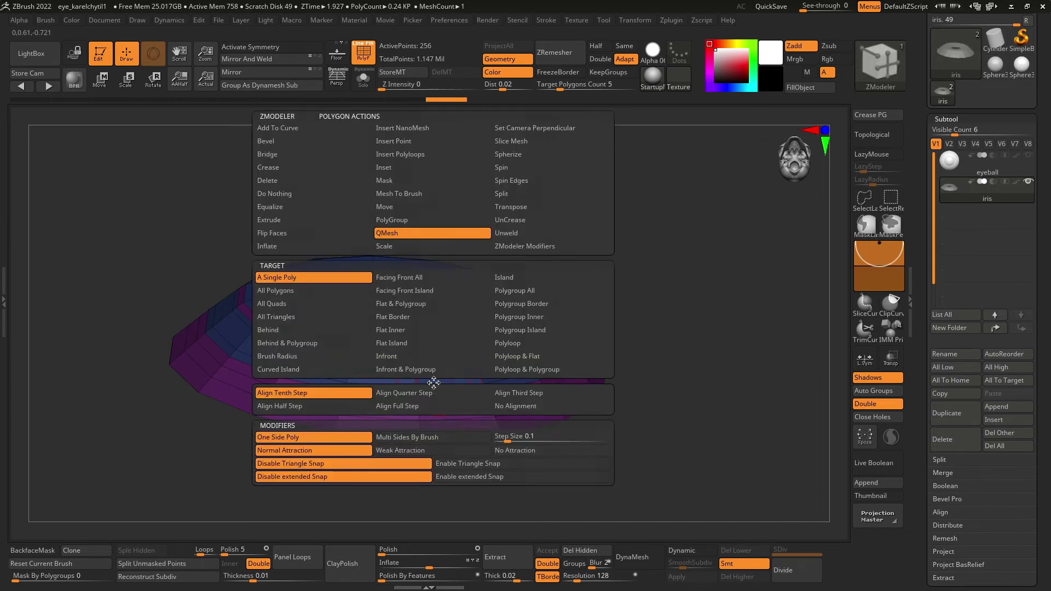
key(space)
click(320, 382)
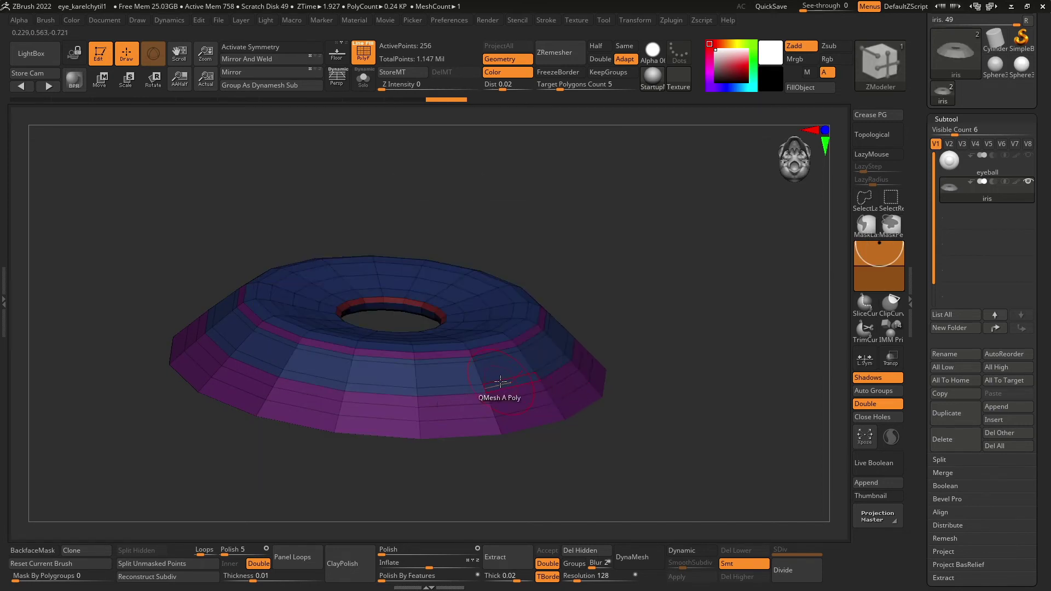
Adjust the iris ring's position with the Move gizmo
drag(682, 337, 693, 306)
key(w)
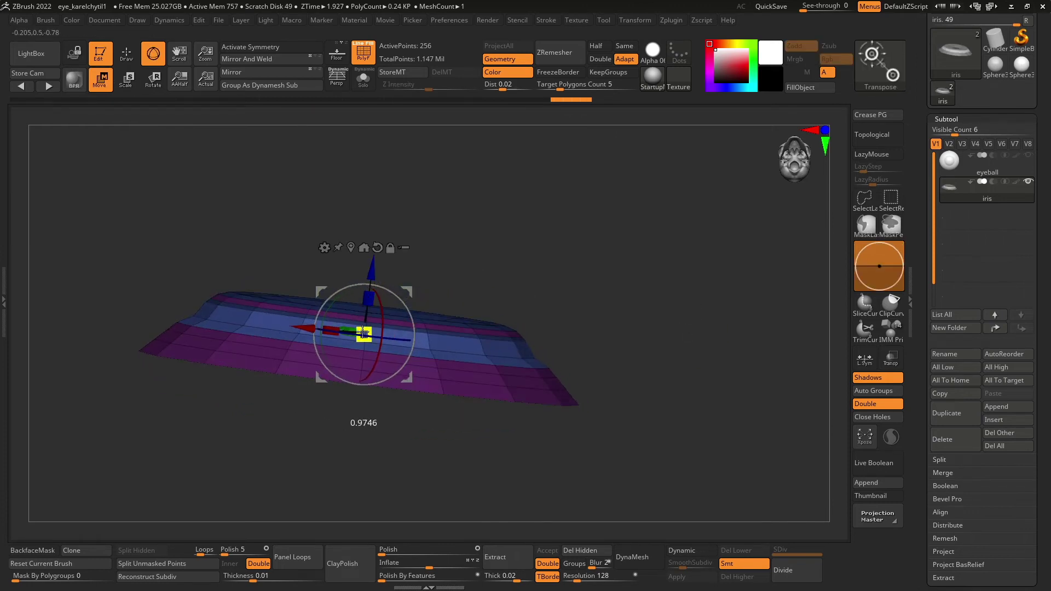
drag(690, 328, 729, 436)
key(q)
Subdivide the ring to four levels, then drop back to SDiv 1
key(ctrl+d)
click(801, 573)
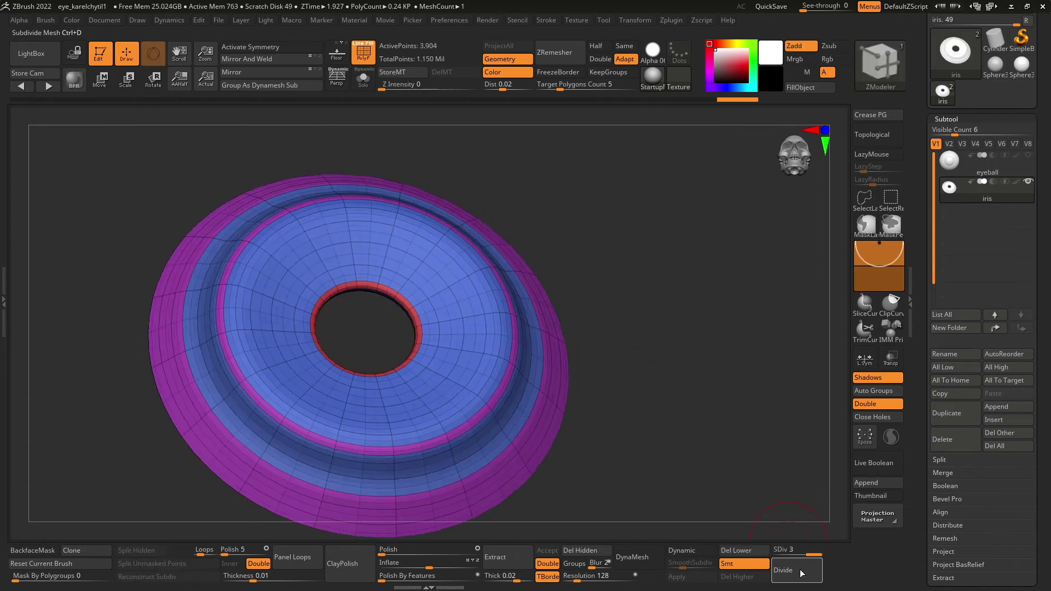
mouse_move(678, 351)
mouse_down()
mouse_move(675, 282)
mouse_move(672, 357)
mouse_up()
key(shift+f)
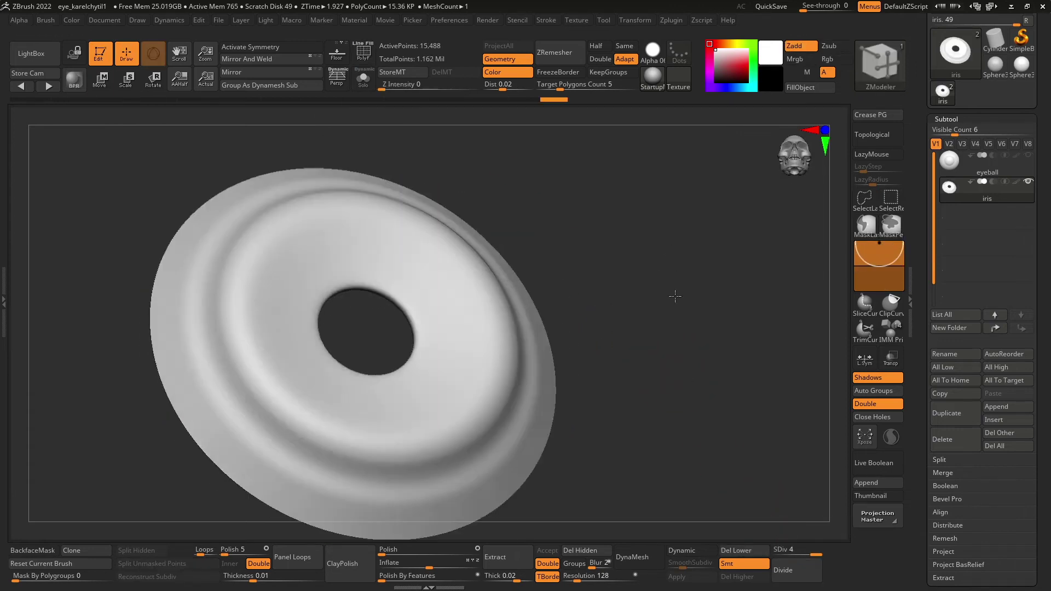
mouse_move(674, 297)
mouse_down()
mouse_move(638, 263)
mouse_move(646, 285)
mouse_up()
key(shift+f)
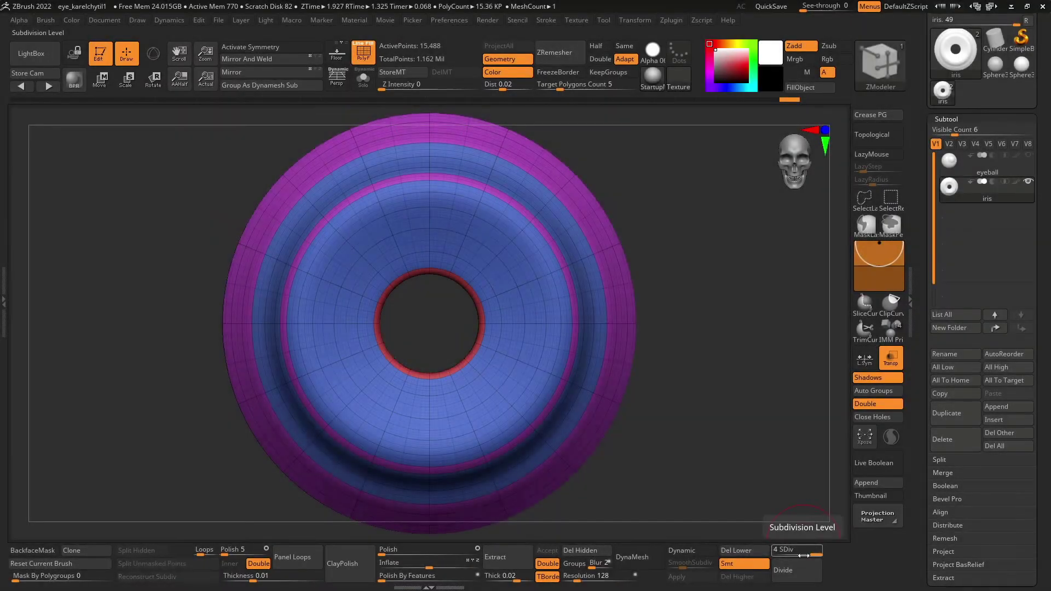
drag(803, 554, 770, 377)
Regroup the whole iris ring as a single polygroup
key(ctrl)
key(ctrl+w)
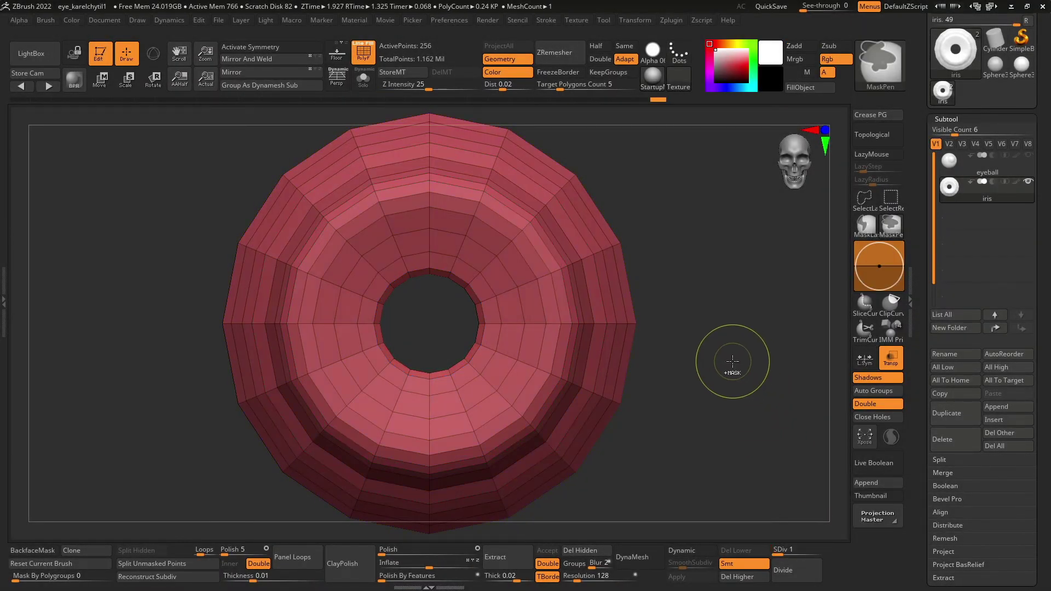
key(ctrl+w)
key(ctrl+w)
key(b)
key(z)
key(m)
mouse_move(731, 359)
mouse_down()
mouse_move(745, 287)
mouse_move(741, 383)
mouse_up()
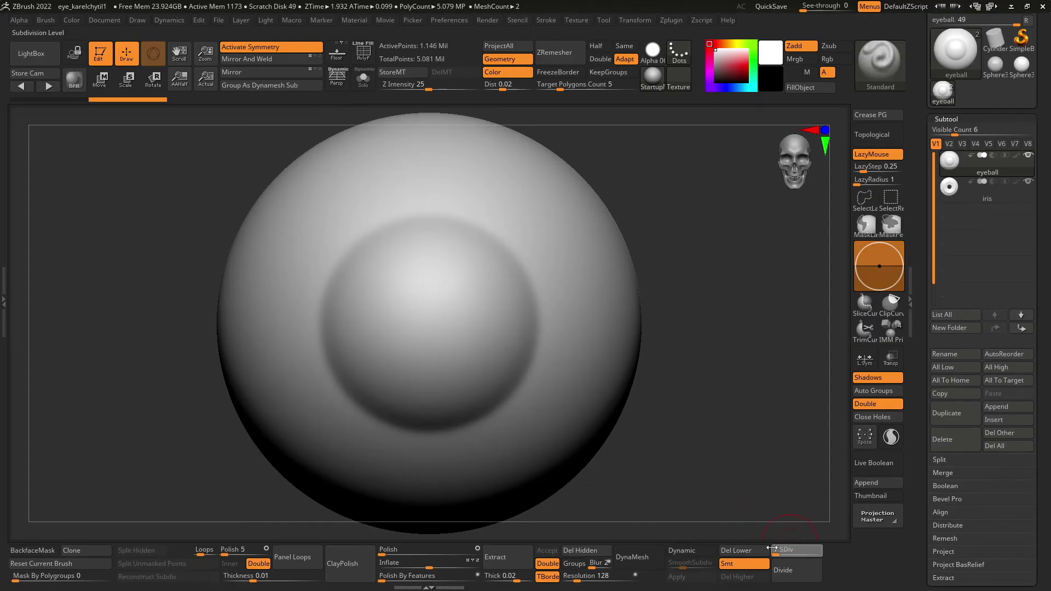
Drop the eyeball to its lowest level and make its isolated half a new polygroup
click(771, 548)
click(363, 54)
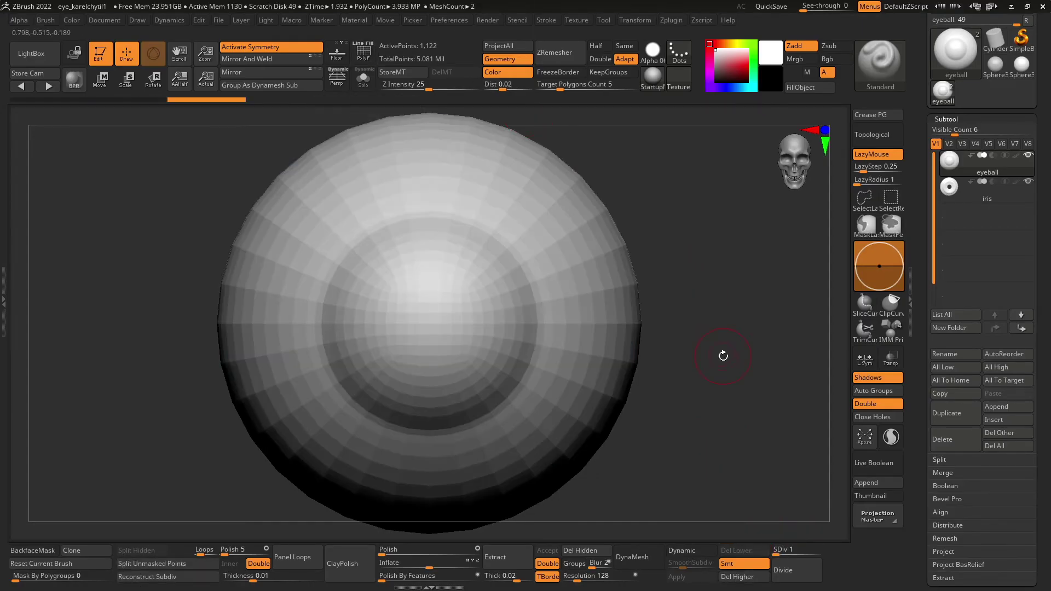
drag(722, 356, 760, 355)
click(364, 55)
mouse_move(723, 252)
mouse_down()
mouse_move(731, 257)
mouse_move(683, 199)
mouse_up()
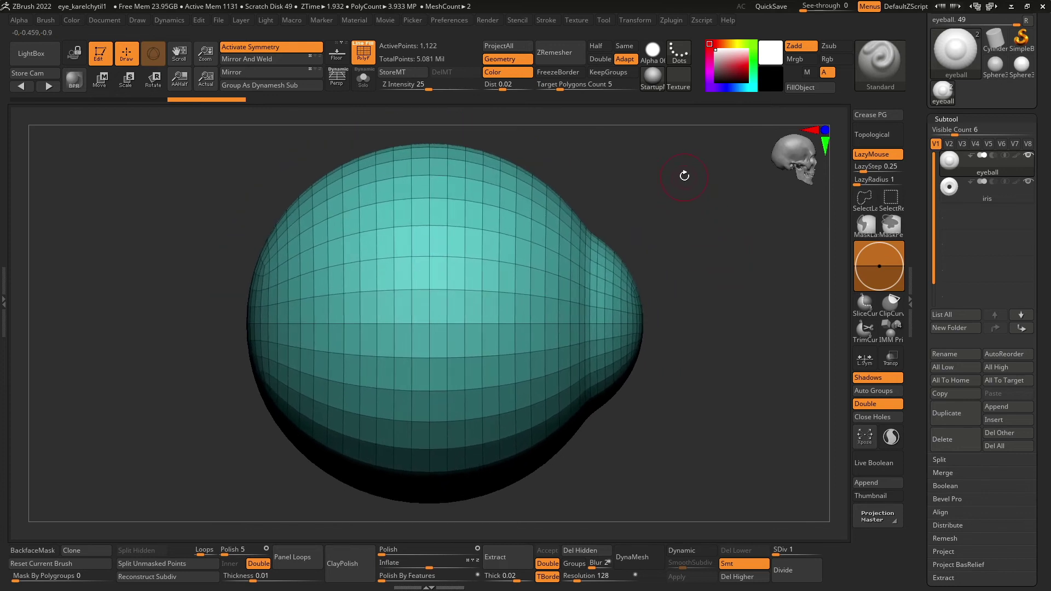
mouse_move(684, 135)
ctrl+shift+mouse_down()
mouse_move(419, 513)
mouse_move(712, 433)
mouse_move(665, 431)
mouse_move(714, 417)
mouse_move(573, 142)
ctrl+shift+mouse_up()
key(ctrl+w)
Unhide the eyeball and dock the ZPlugin menu in the left tray
key(ctrl+w)
ctrl+shift+click(714, 422)
key(ctrl+w)
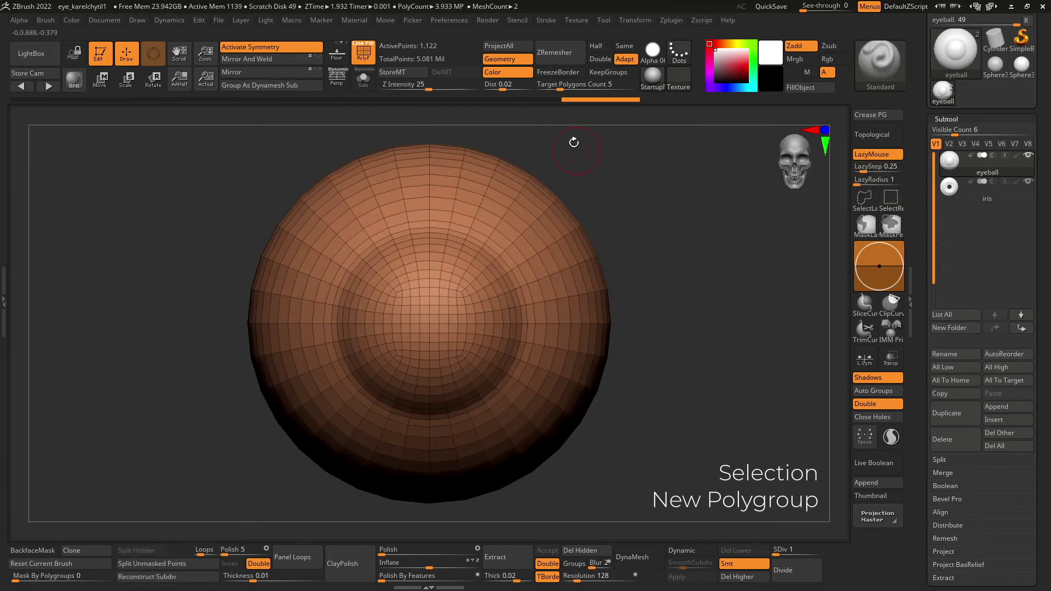
click(668, 23)
drag(664, 23, 145, 122)
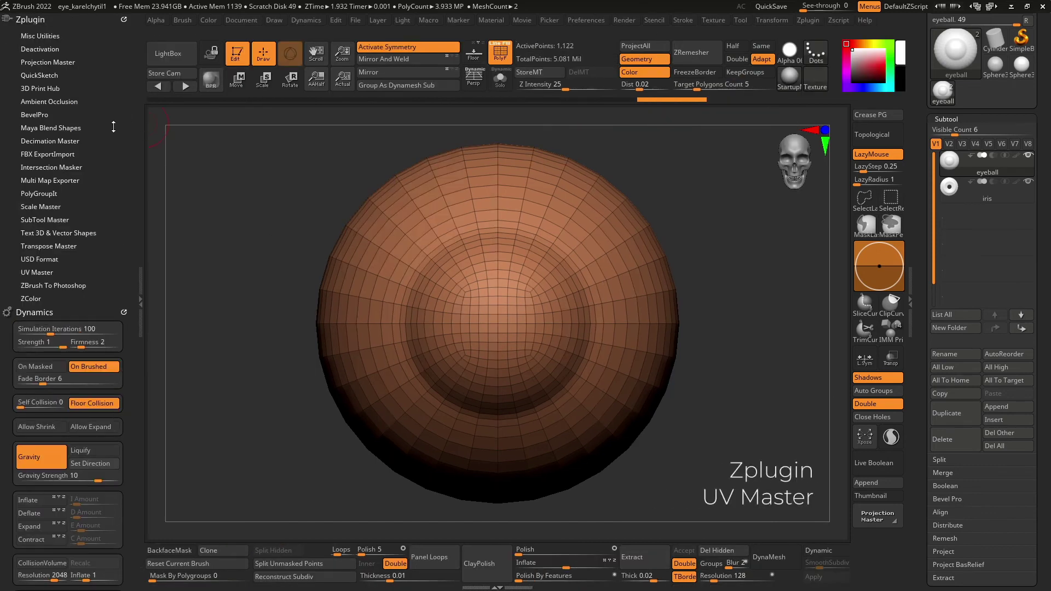
Unwrap a clone of the eyeball by polygroups without symmetry and flatten it
click(36, 272)
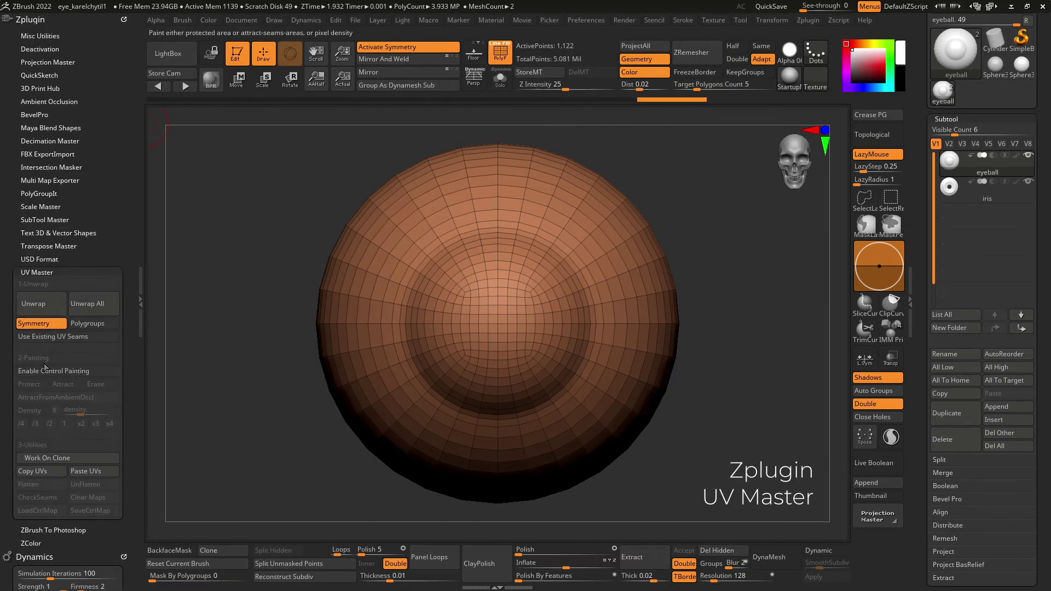
click(47, 457)
drag(693, 387, 749, 409)
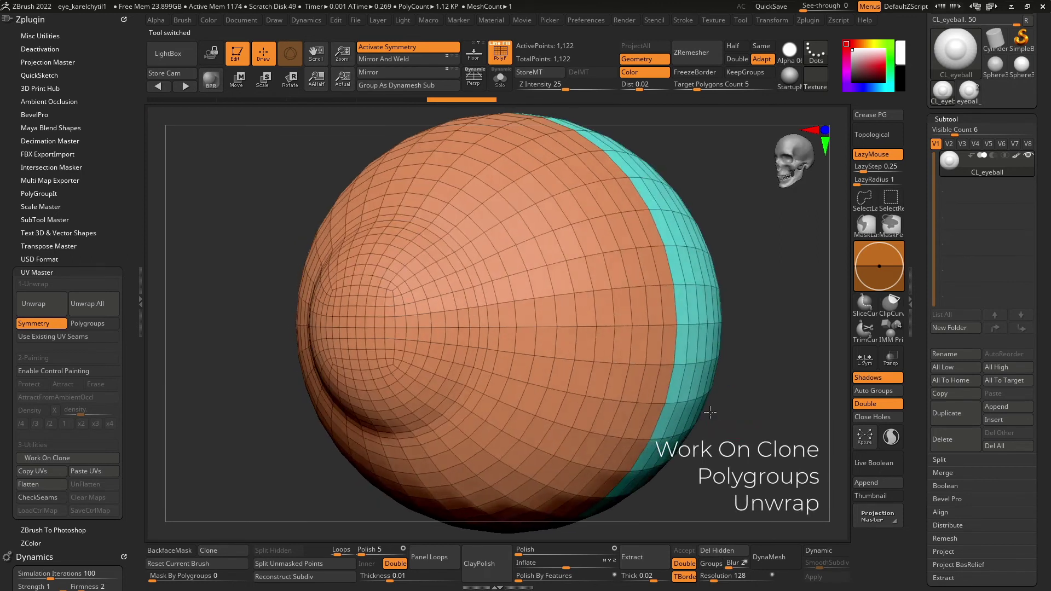
click(88, 323)
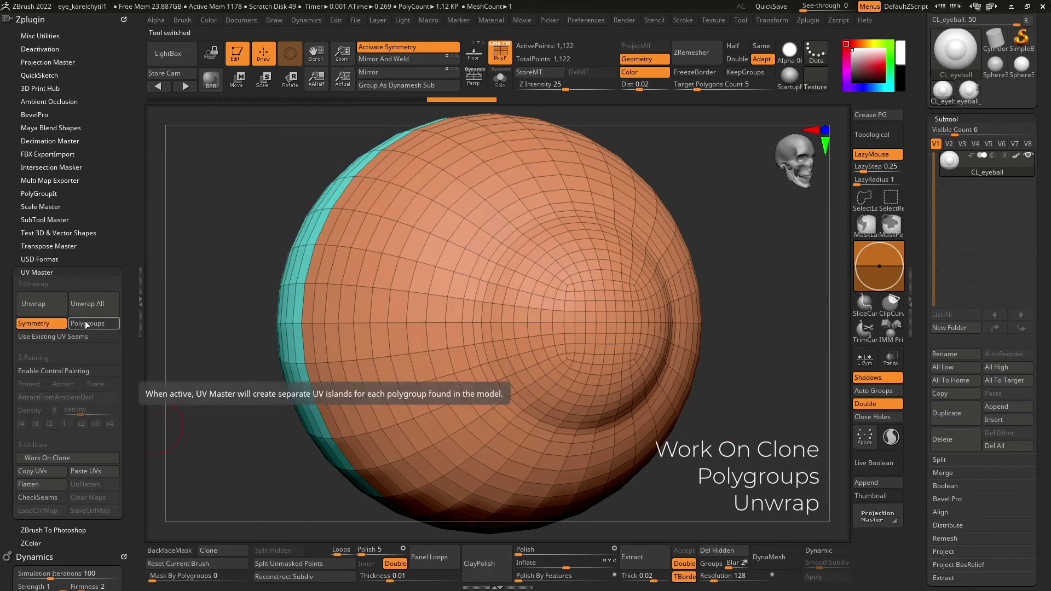
click(34, 323)
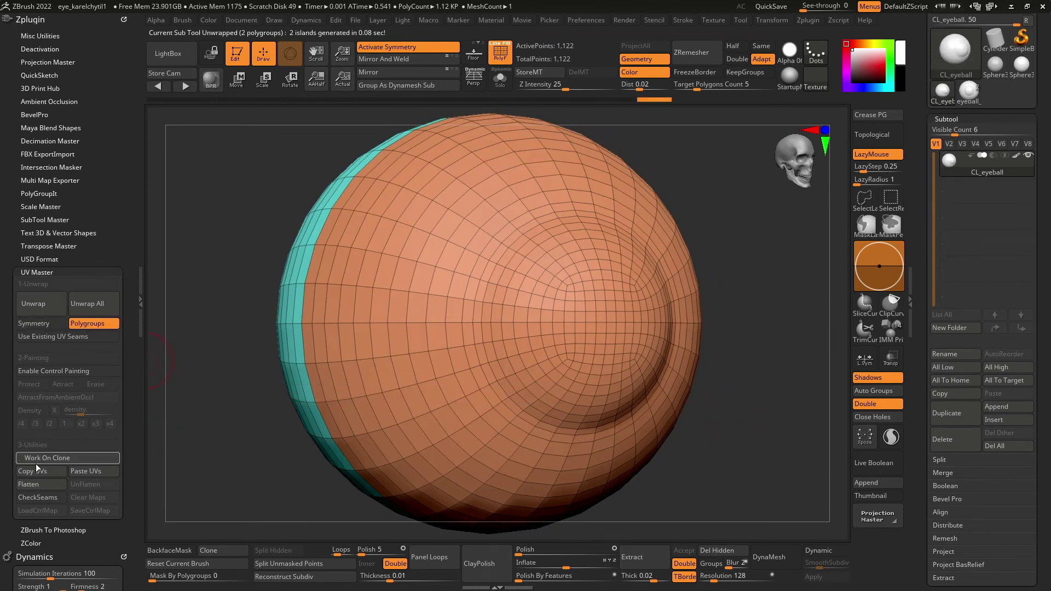
click(27, 484)
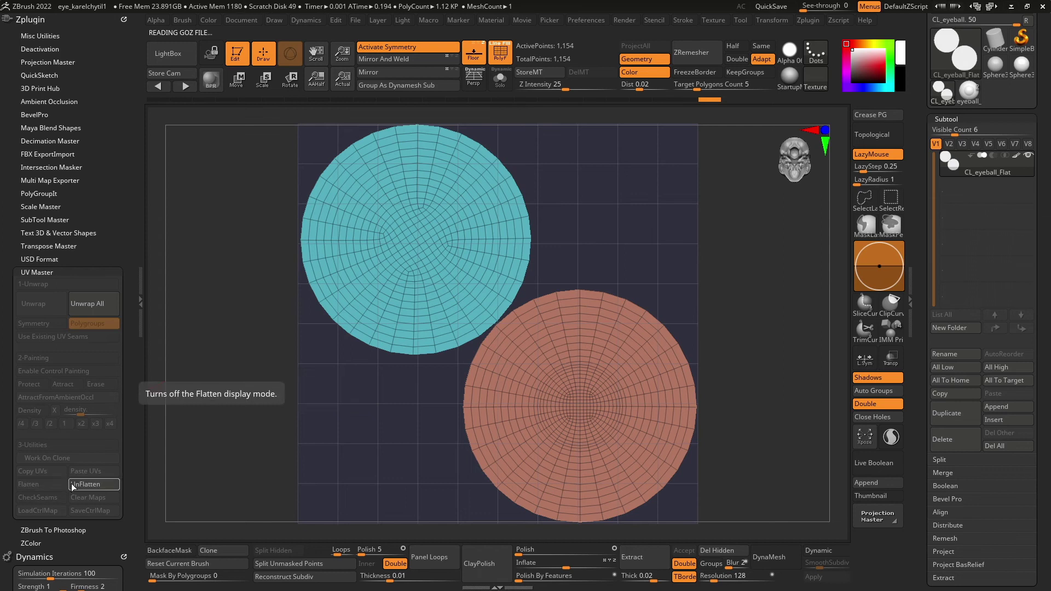
click(73, 484)
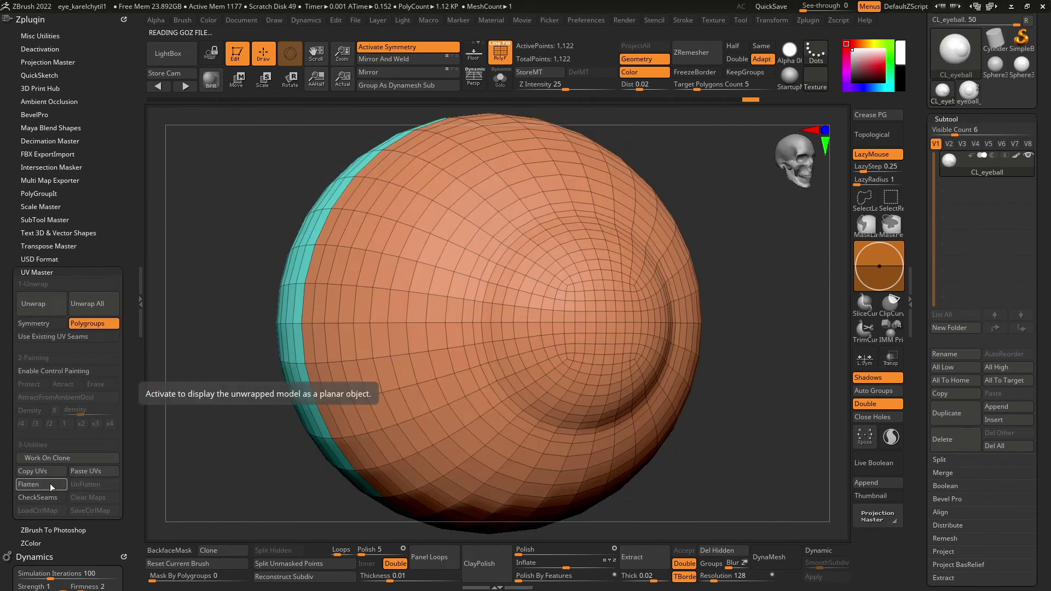
click(27, 484)
key(x)
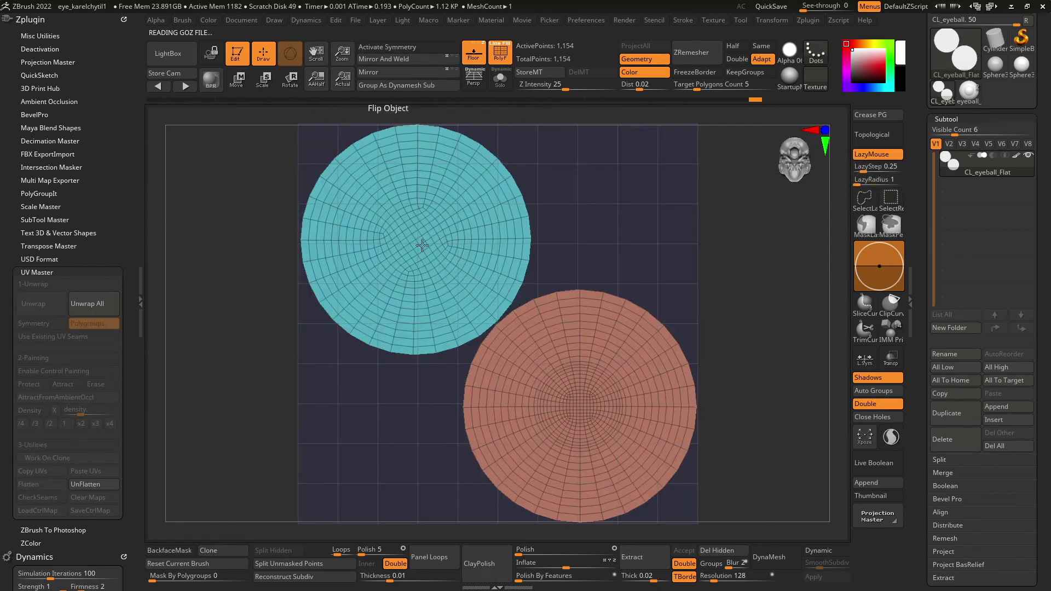
Scale the orange UV disc up and centre it in the layout
ctrl+shift+click(531, 416)
click(247, 89)
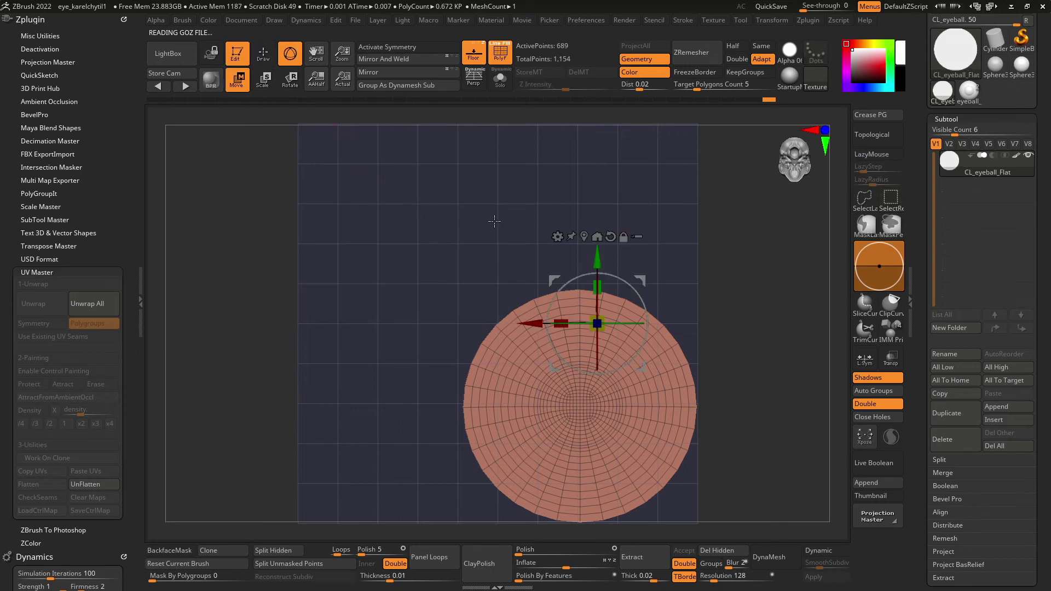
click(608, 237)
click(584, 237)
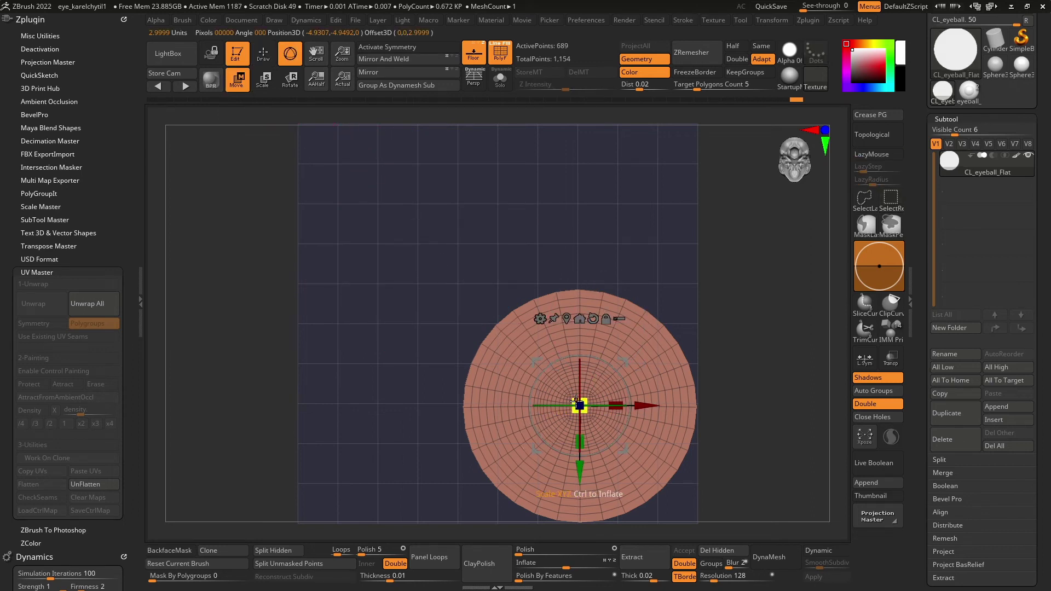
drag(649, 406, 566, 406)
drag(490, 469, 490, 390)
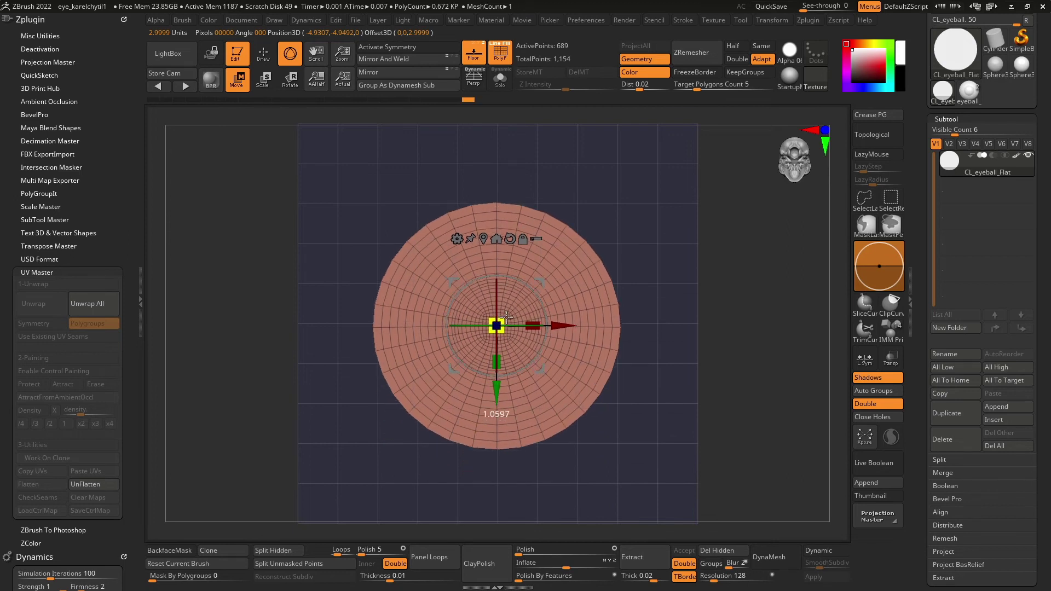
mouse_move(496, 326)
mouse_down()
mouse_move(572, 313)
mouse_move(560, 314)
mouse_up()
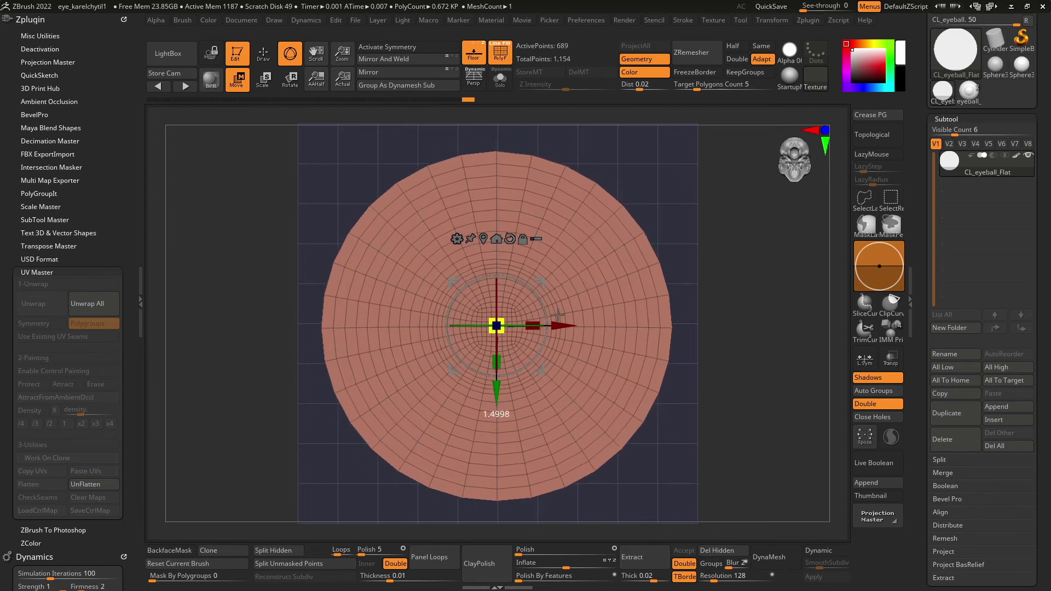
drag(493, 393, 489, 417)
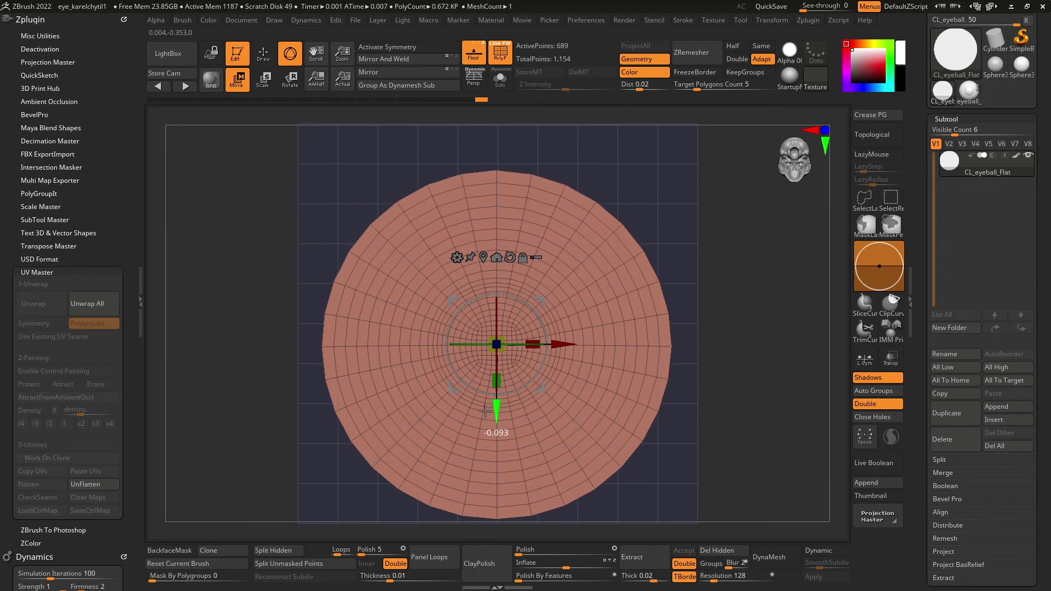
drag(495, 347, 492, 343)
drag(557, 344, 544, 343)
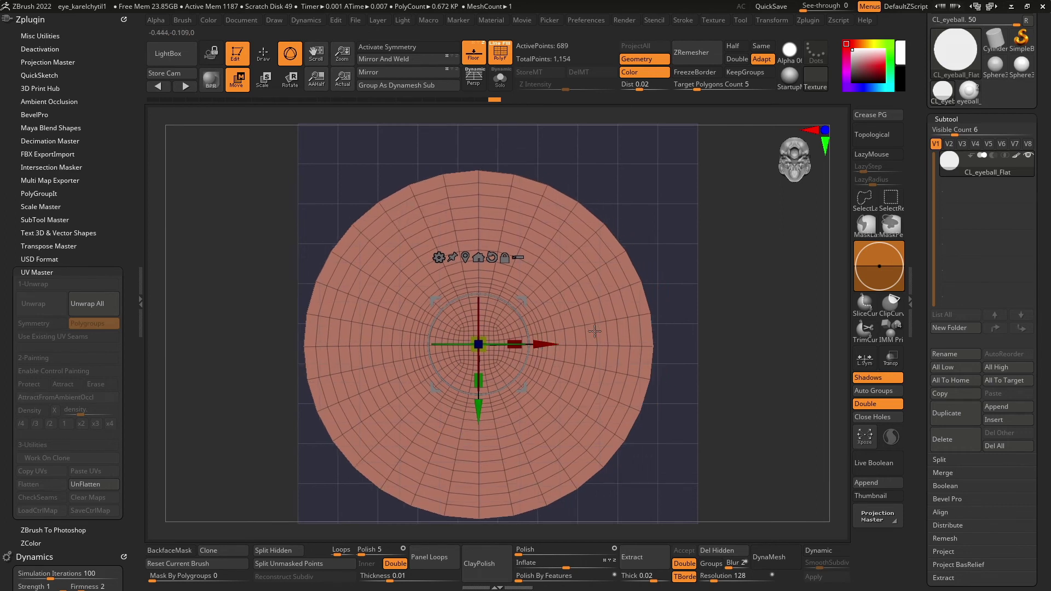
Move the small cyan disc to the top-right corner and recheck the flattened layout
ctrl+shift+click(704, 280)
ctrl+click(391, 151)
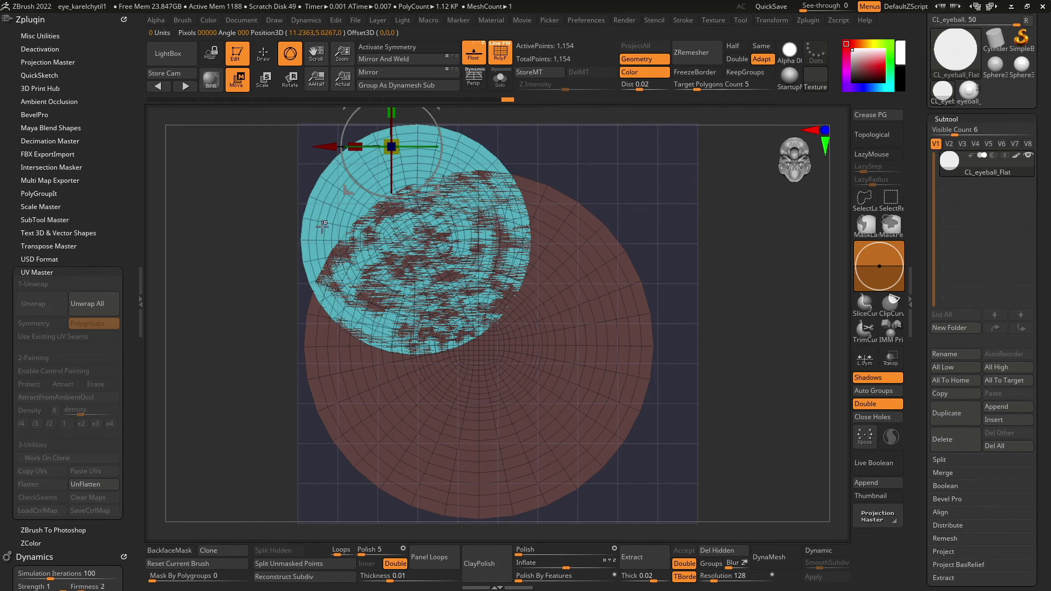
alt+click(323, 228)
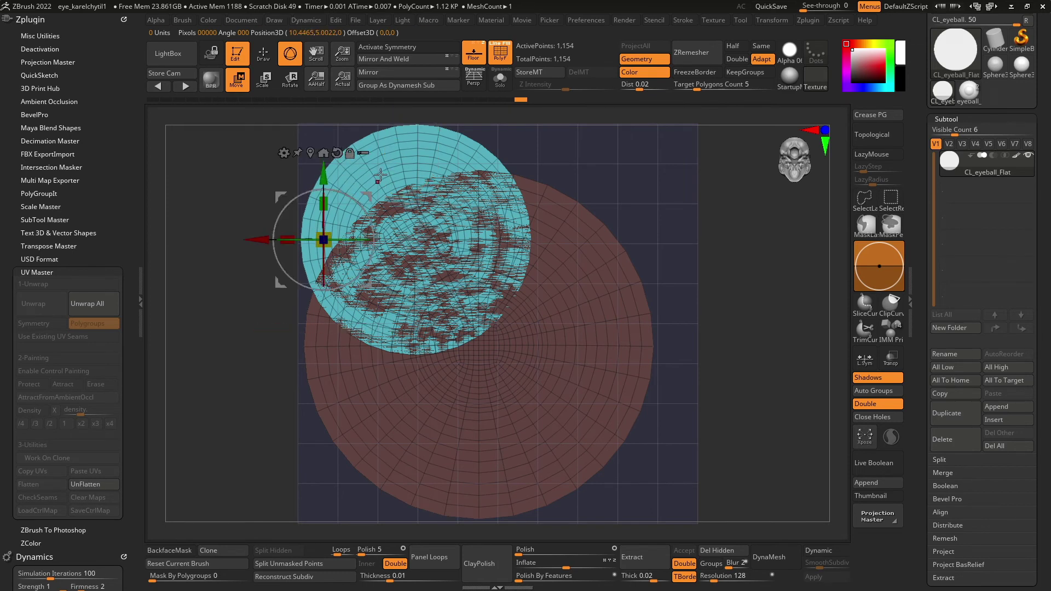
click(338, 153)
click(311, 153)
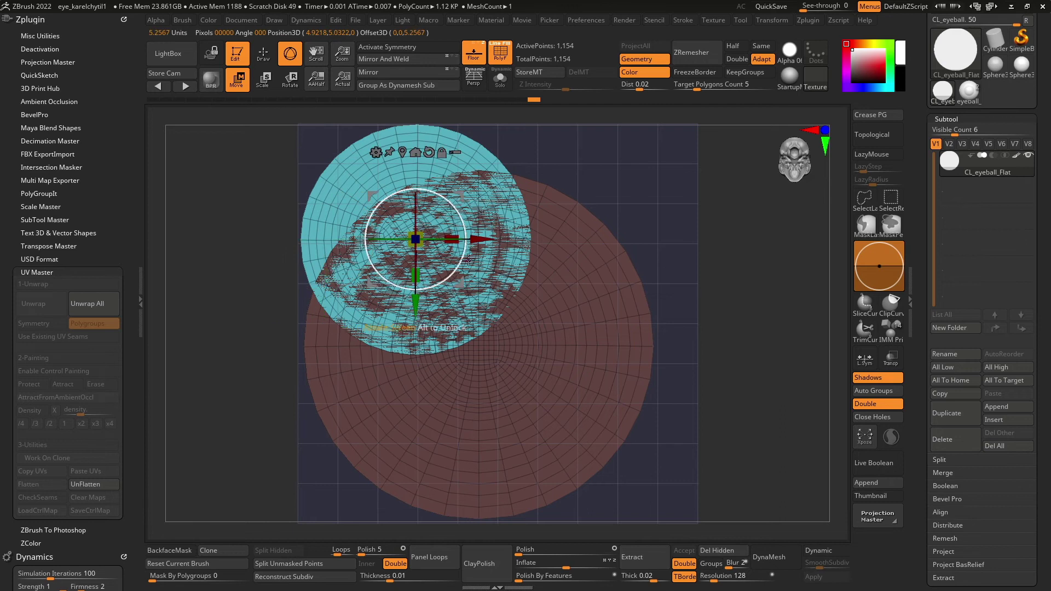
drag(436, 243, 629, 243)
drag(628, 299, 628, 240)
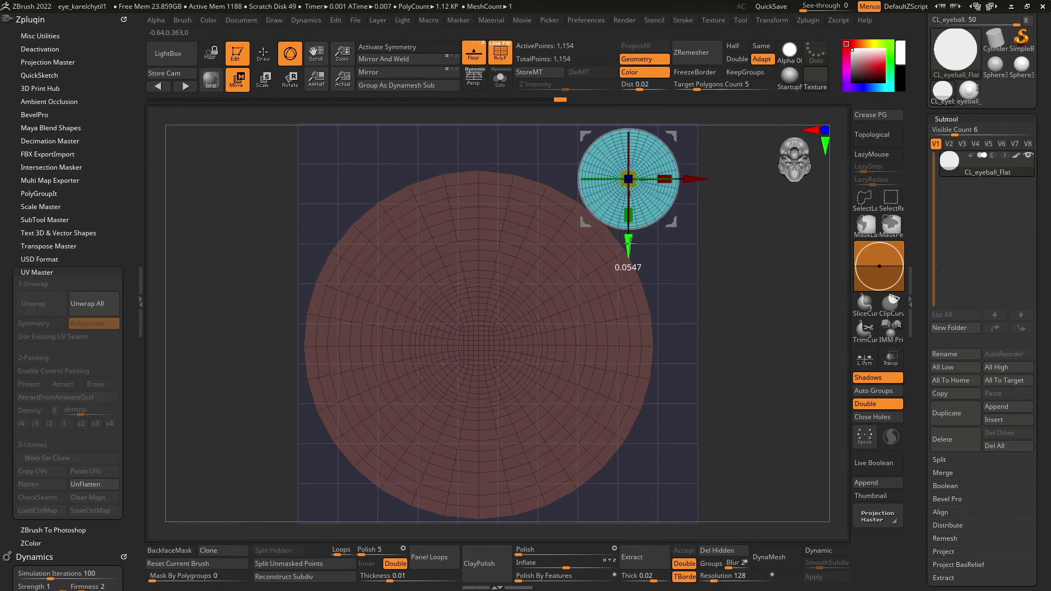
drag(691, 178, 704, 179)
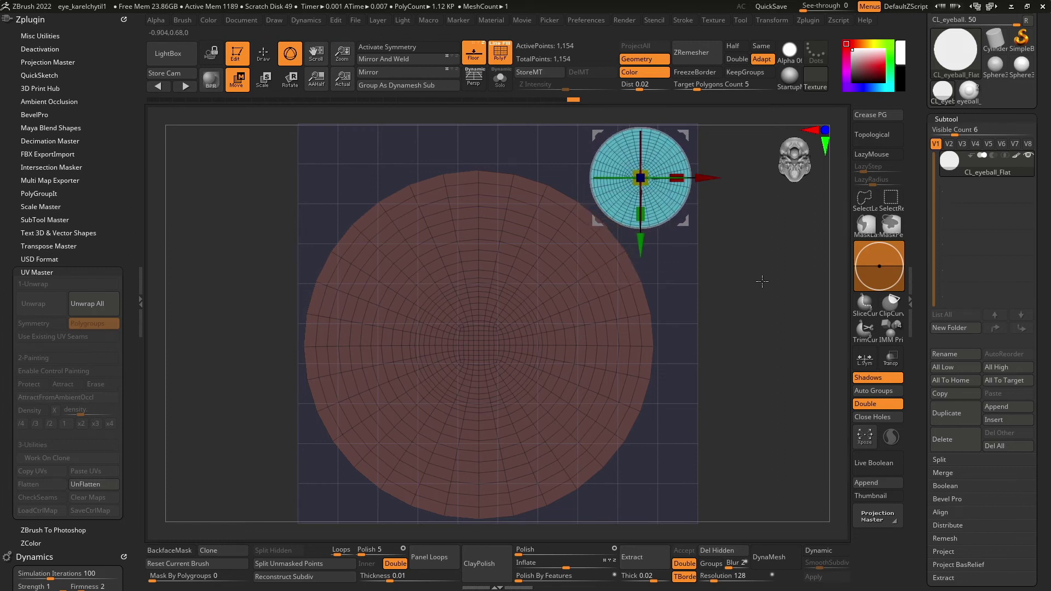
key(q)
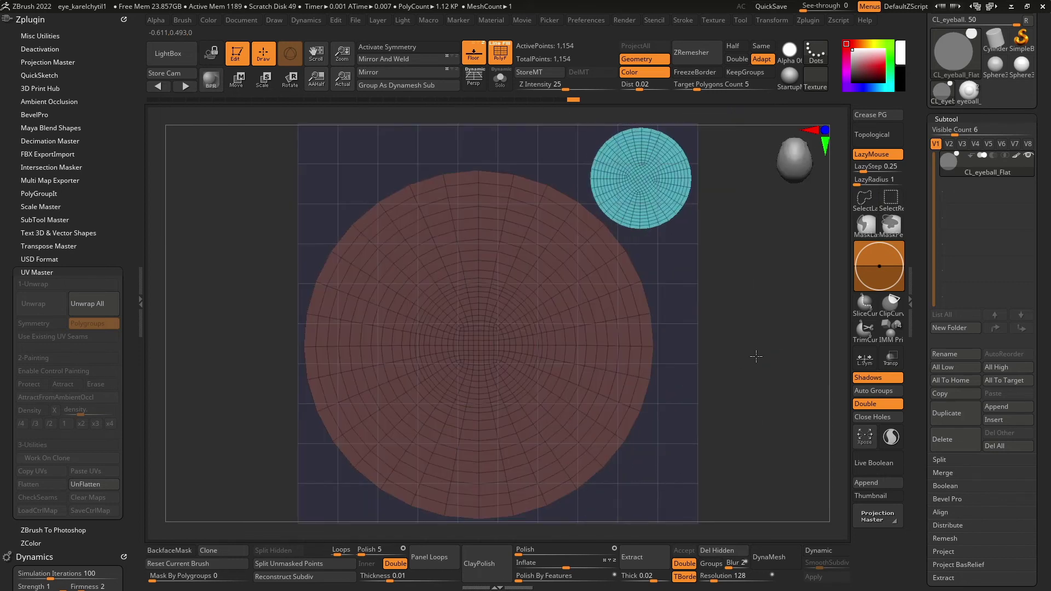
click(86, 485)
click(46, 485)
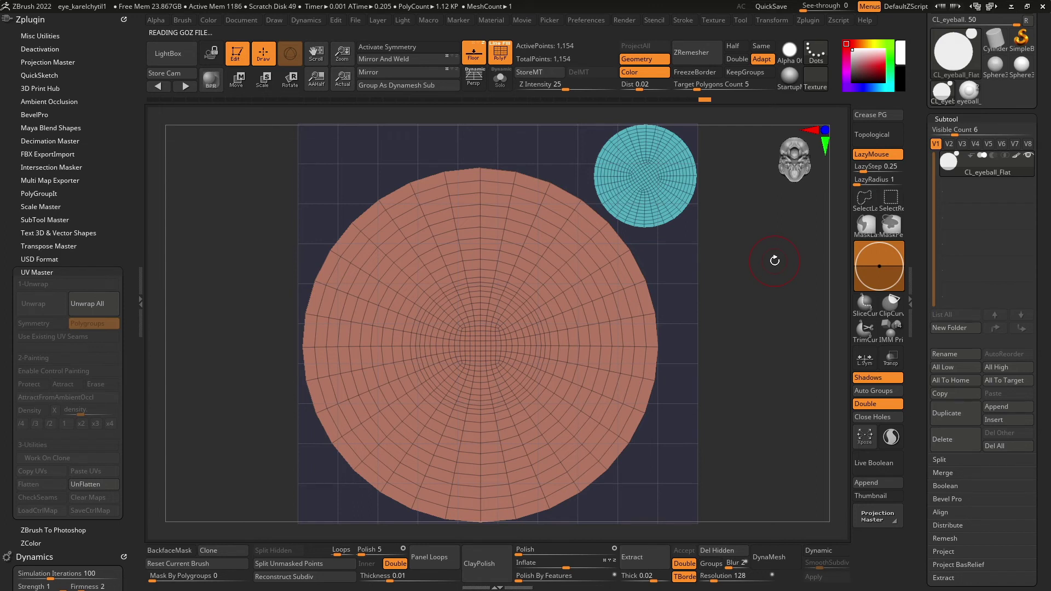
Copy the clone's UVs and paste them onto the original eyeball_1 tool
click(75, 486)
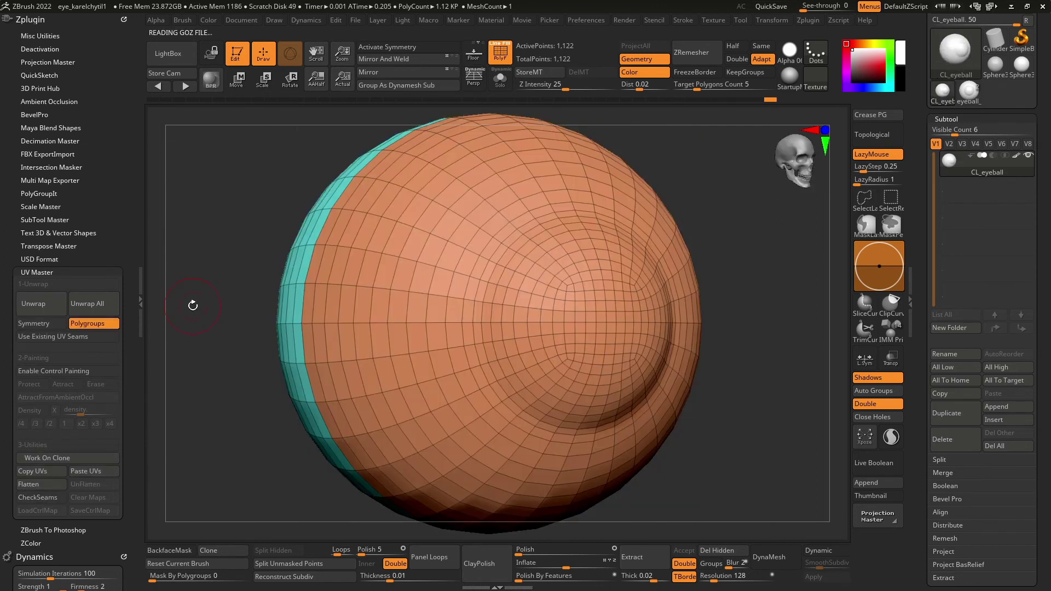
click(33, 471)
click(969, 91)
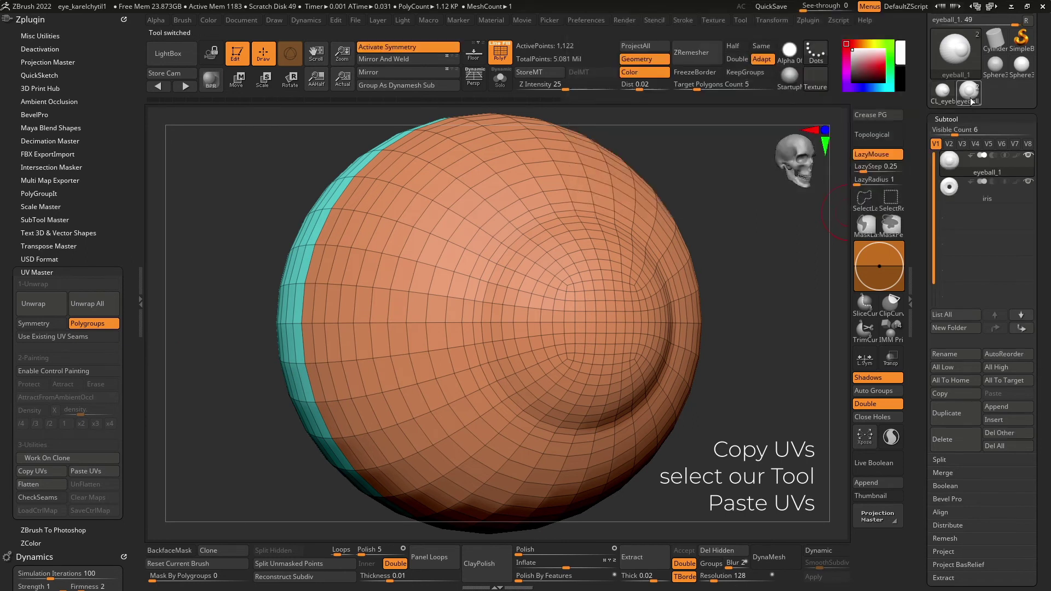
click(82, 471)
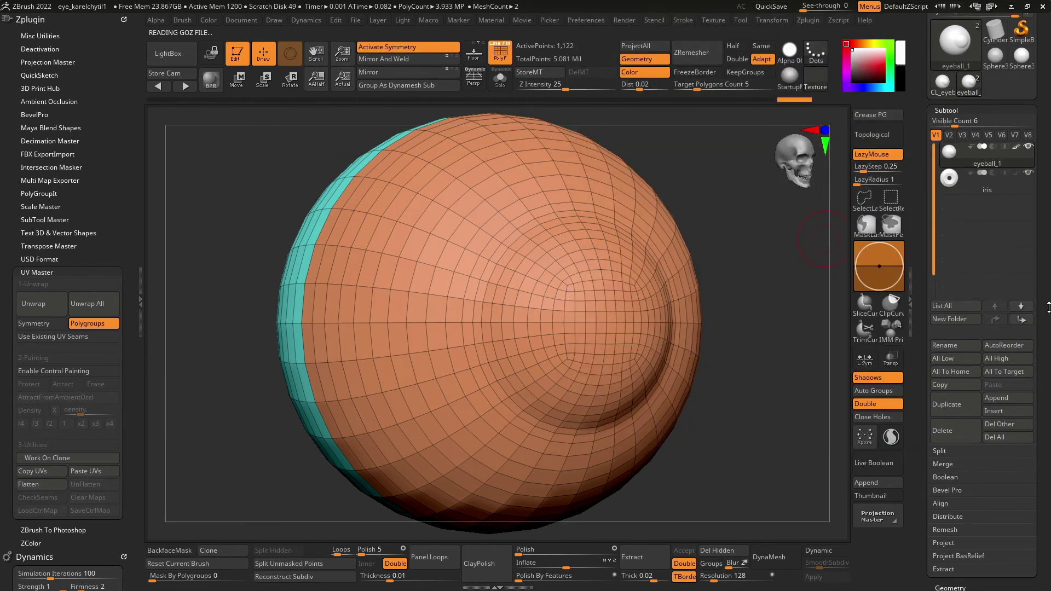
Toggle Morph UV in Tool > UV Map to preview the eyeball's flattened UVs
scroll(1049, 198, down, 8)
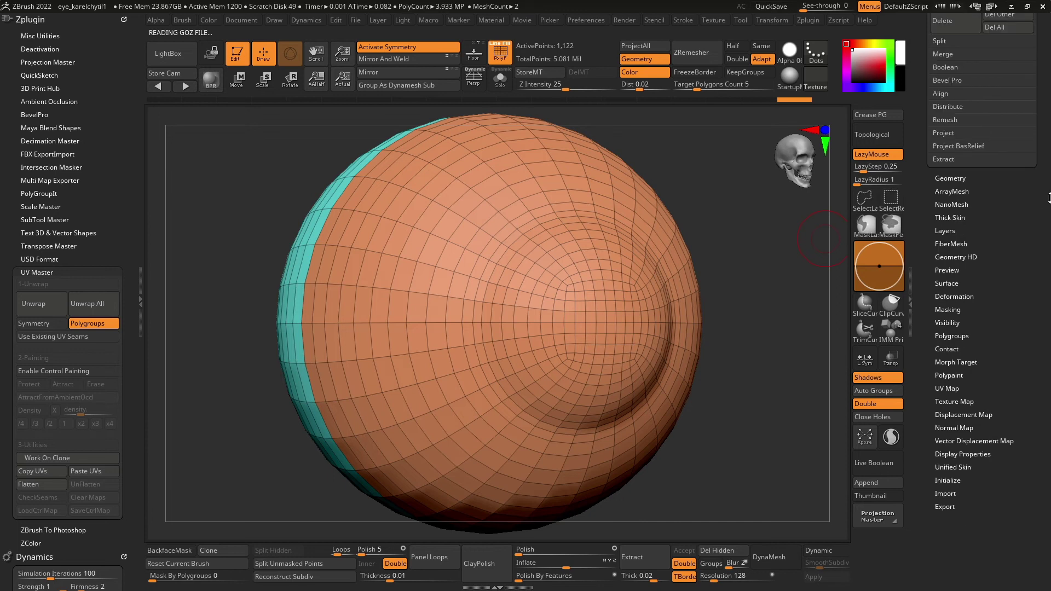
click(945, 386)
click(958, 259)
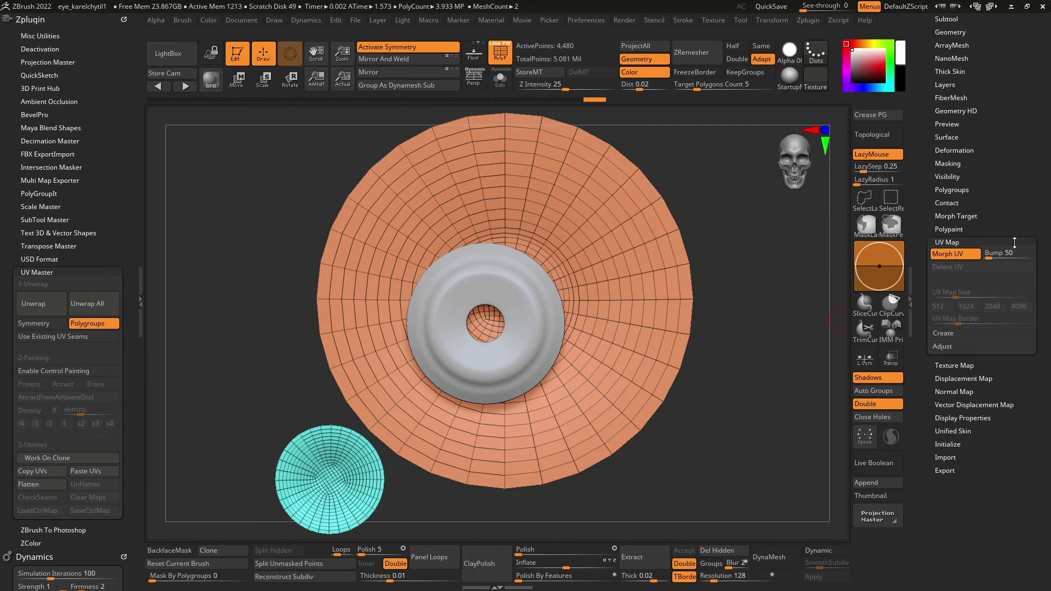
click(955, 254)
click(974, 254)
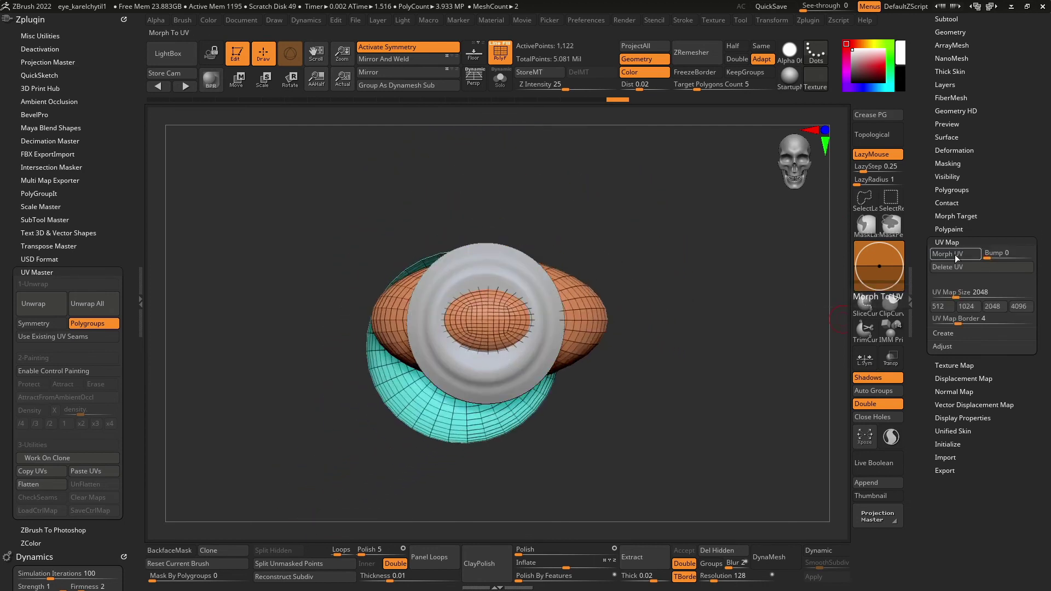
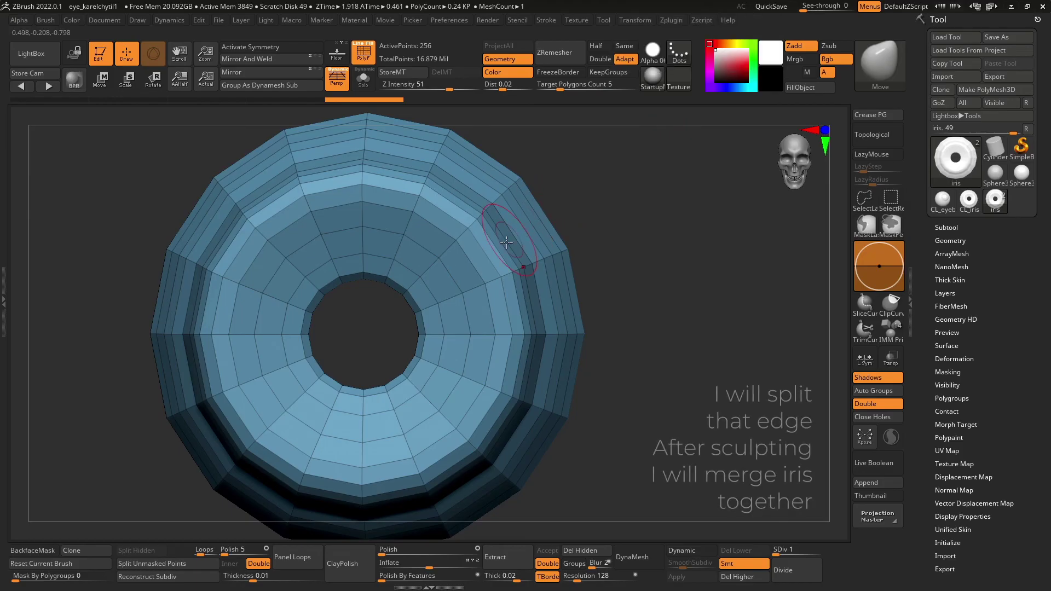
Orbit the smoothed iris ring to inspect its shape from several angles
drag(655, 284, 799, 530)
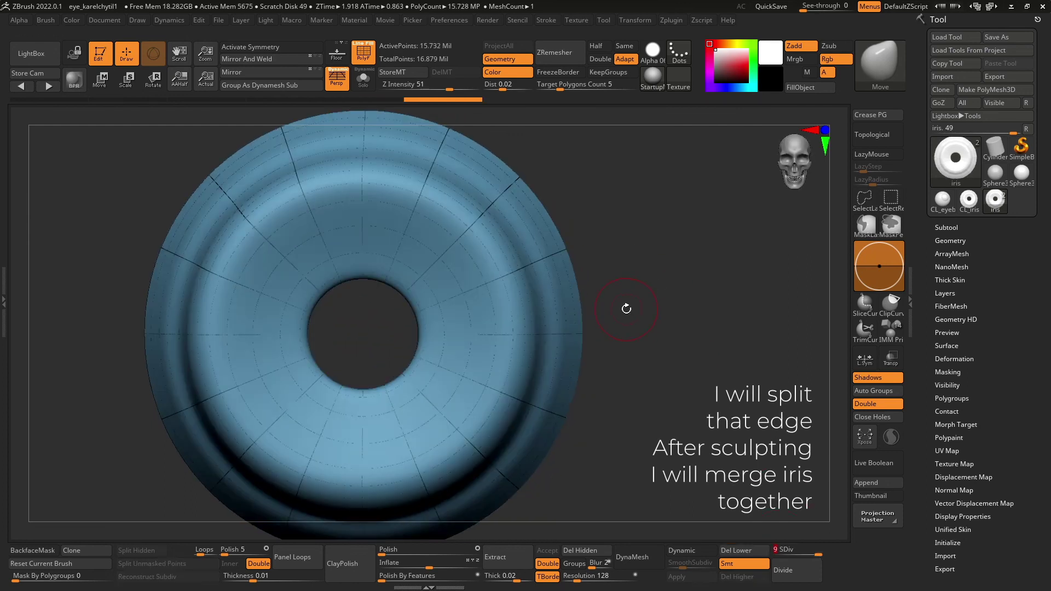
drag(626, 305, 599, 339)
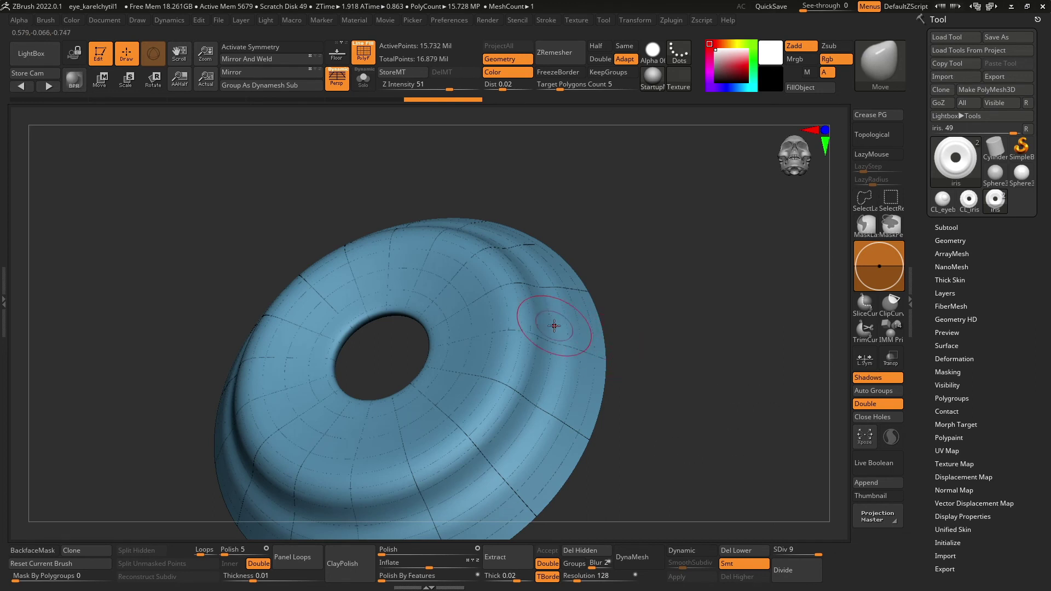
shift+drag(528, 175, 610, 323)
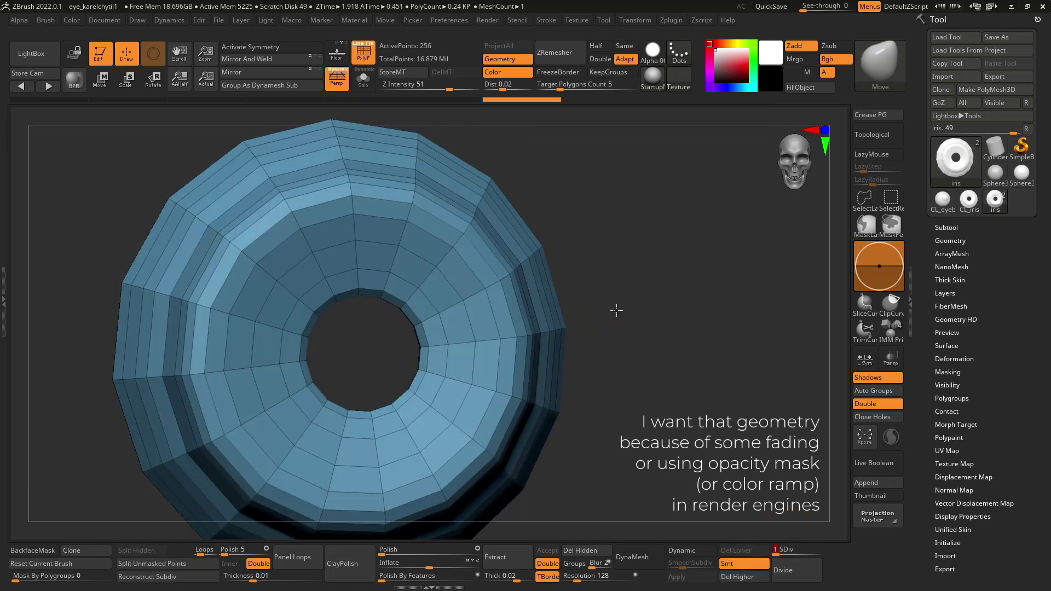
drag(634, 323, 604, 276)
Switch to the ZModeler brush (B Z M) and mask the entire ring mesh
key(b)
key(z)
key(m)
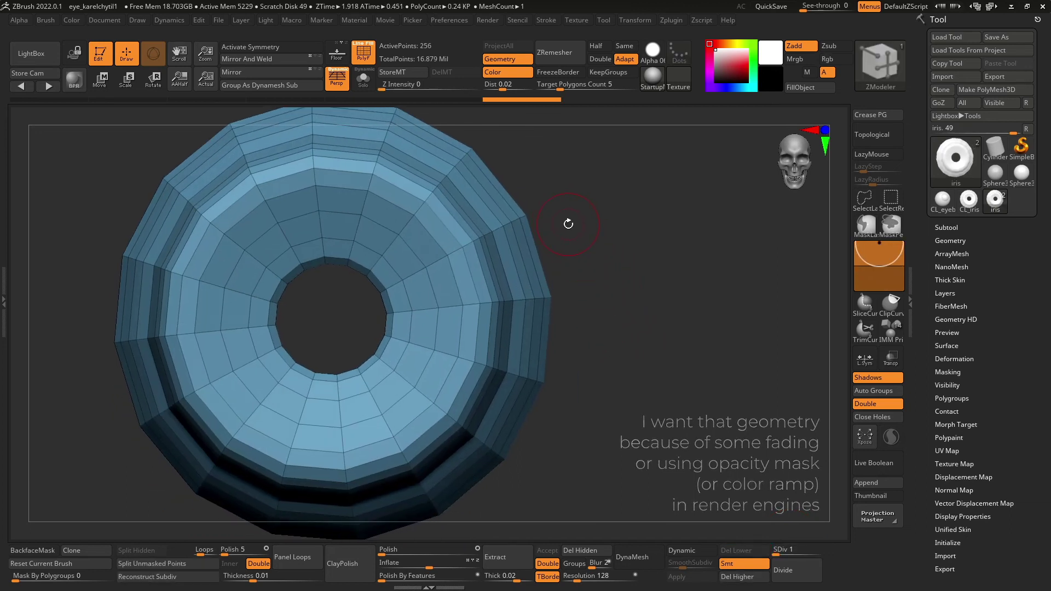
key(ctrl+a)
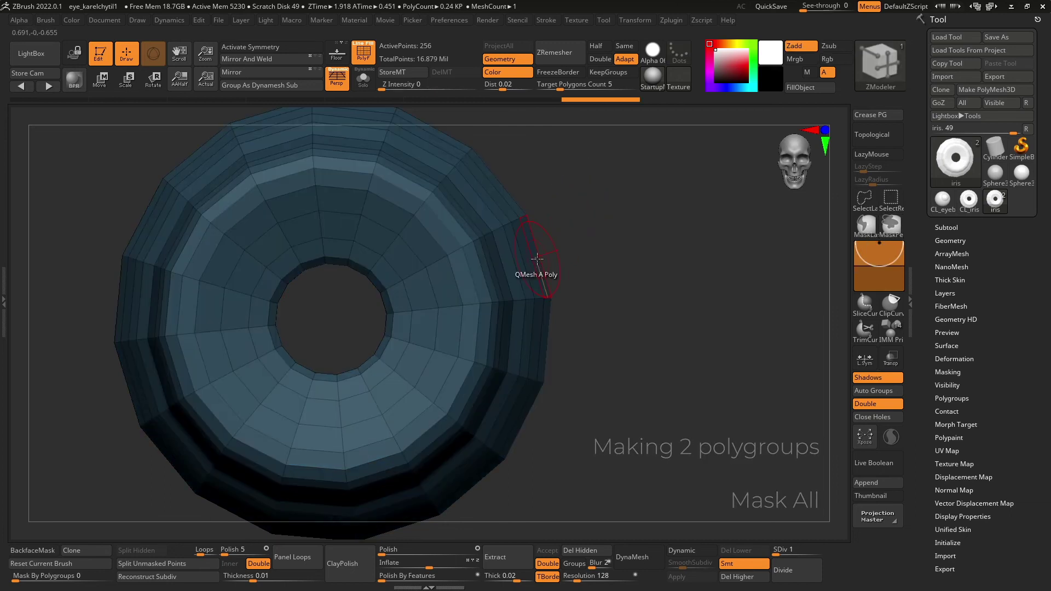
Set the edge Mask action to EdgeLoop Complete and unmask four inner edge loops
key(space)
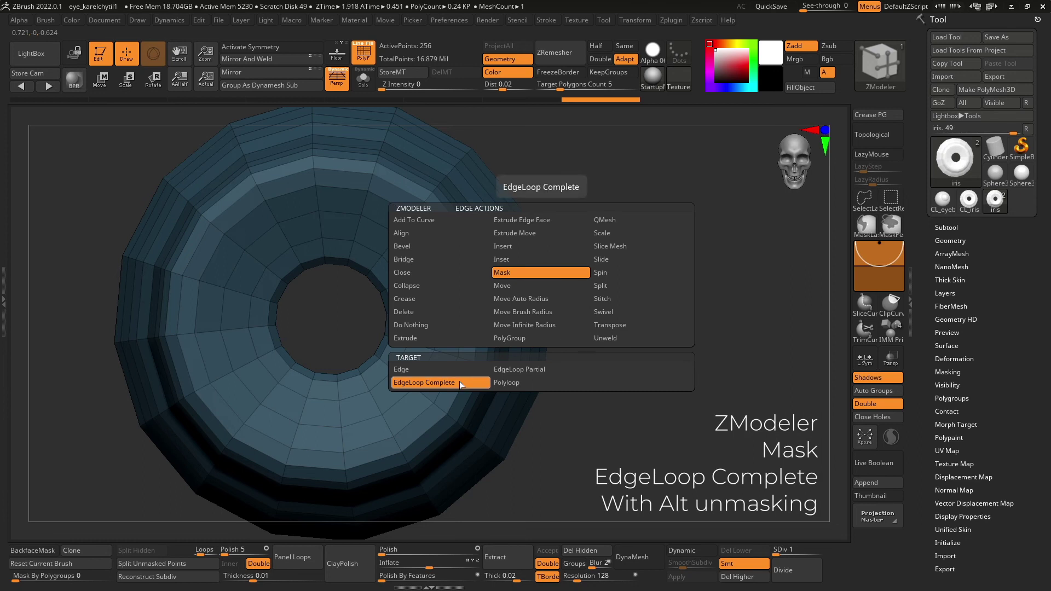
click(459, 381)
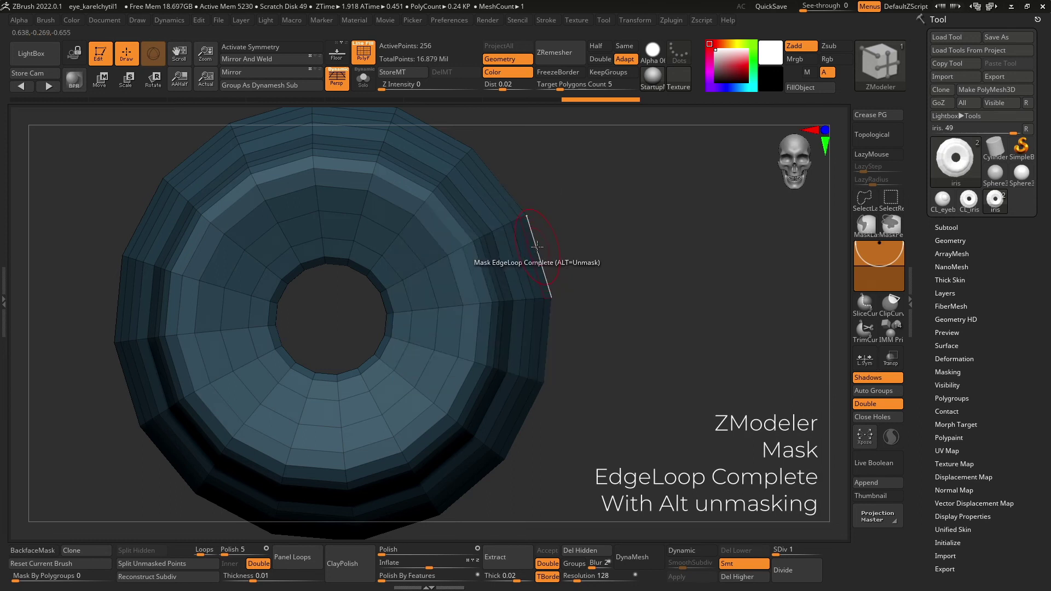
alt+click(536, 247)
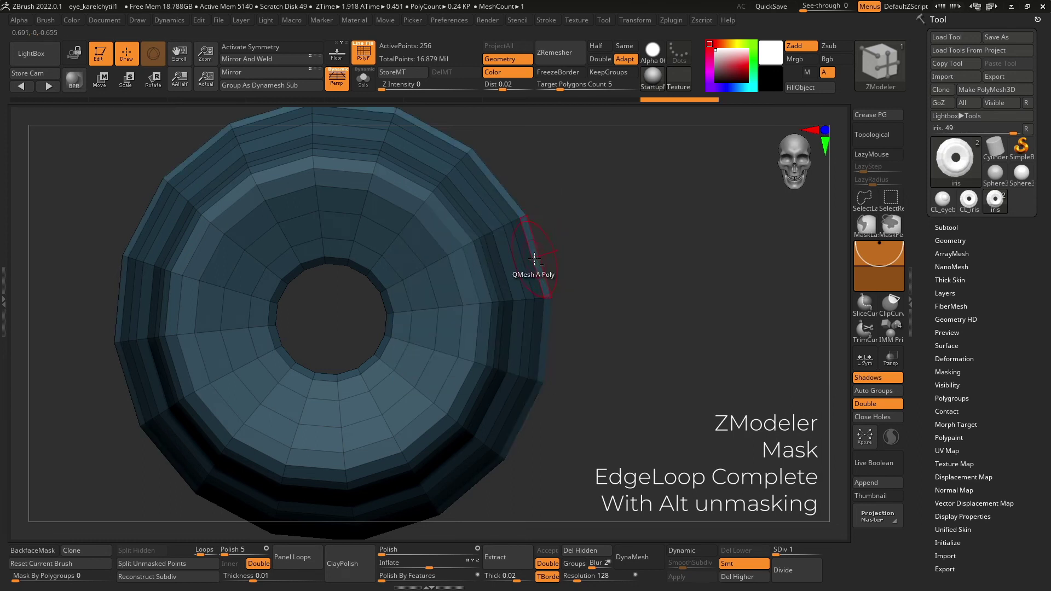
alt+click(534, 259)
alt+click(515, 268)
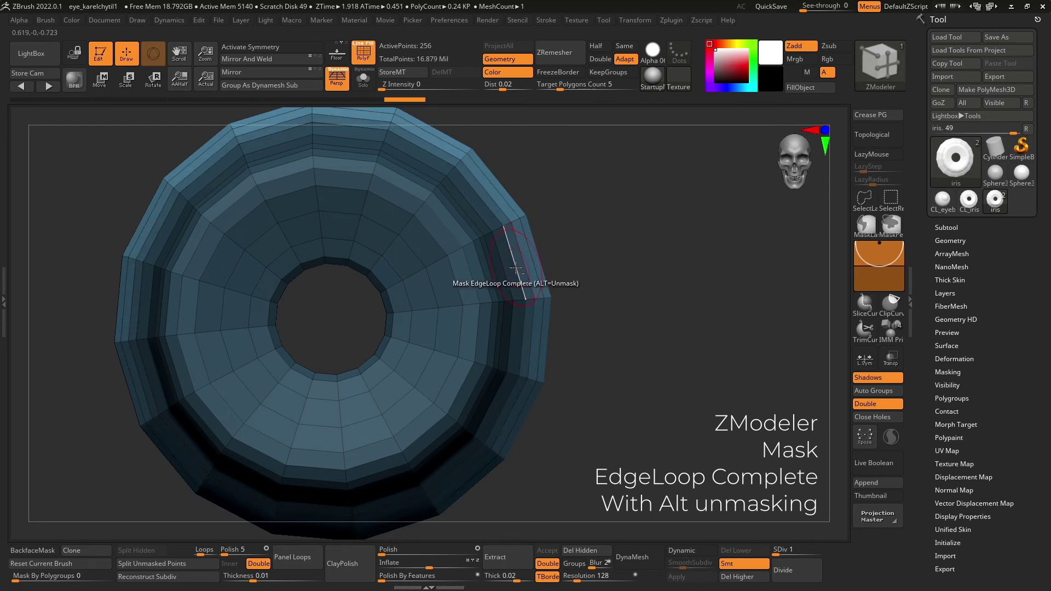
alt+click(517, 271)
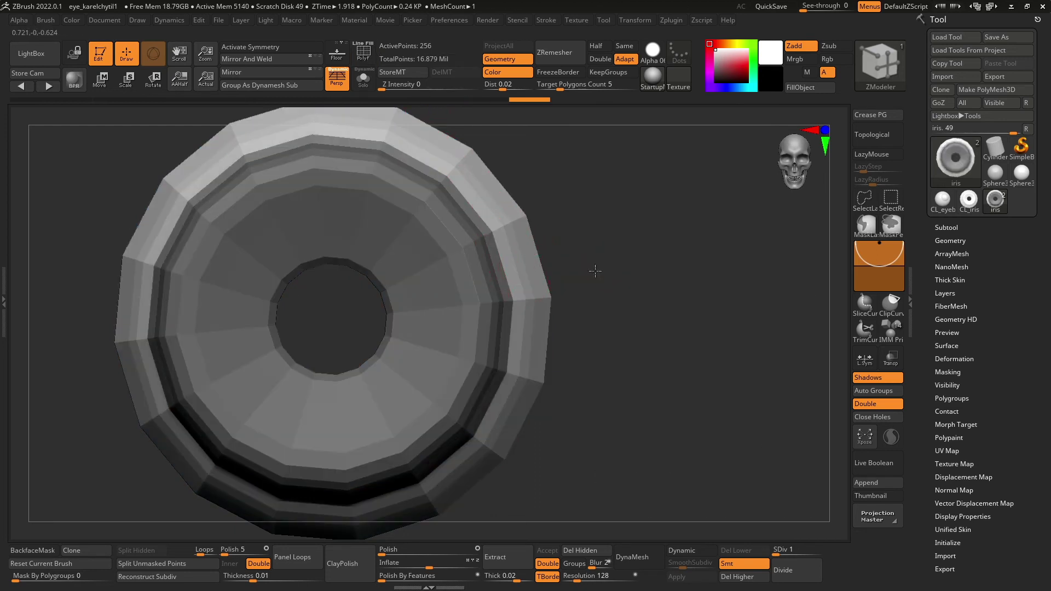
mouse_move(593, 274)
mouse_down()
mouse_move(600, 193)
mouse_move(591, 254)
mouse_up()
Turn on PolyF and make the unmasked inner part a new green polygroup
key(shift+f)
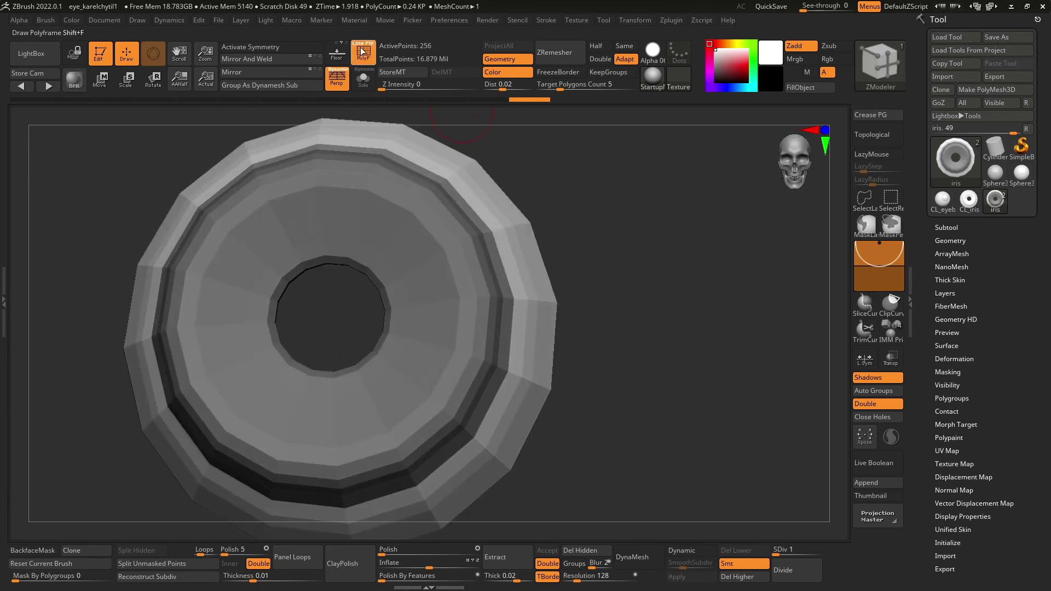
key(ctrl+w)
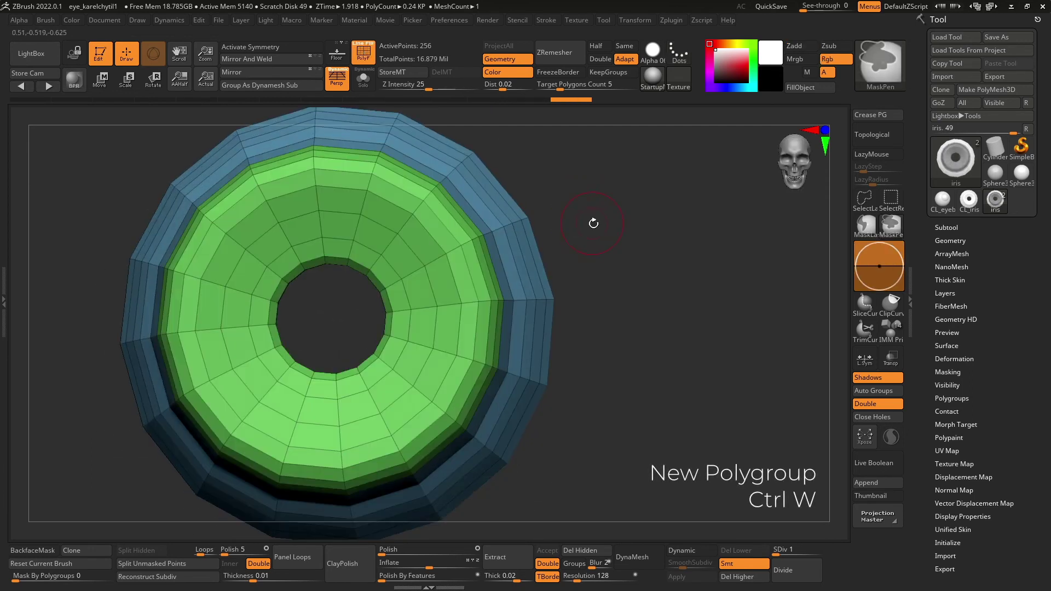
mouse_move(594, 225)
mouse_down()
mouse_move(585, 236)
mouse_move(611, 247)
mouse_up()
key(ctrl)
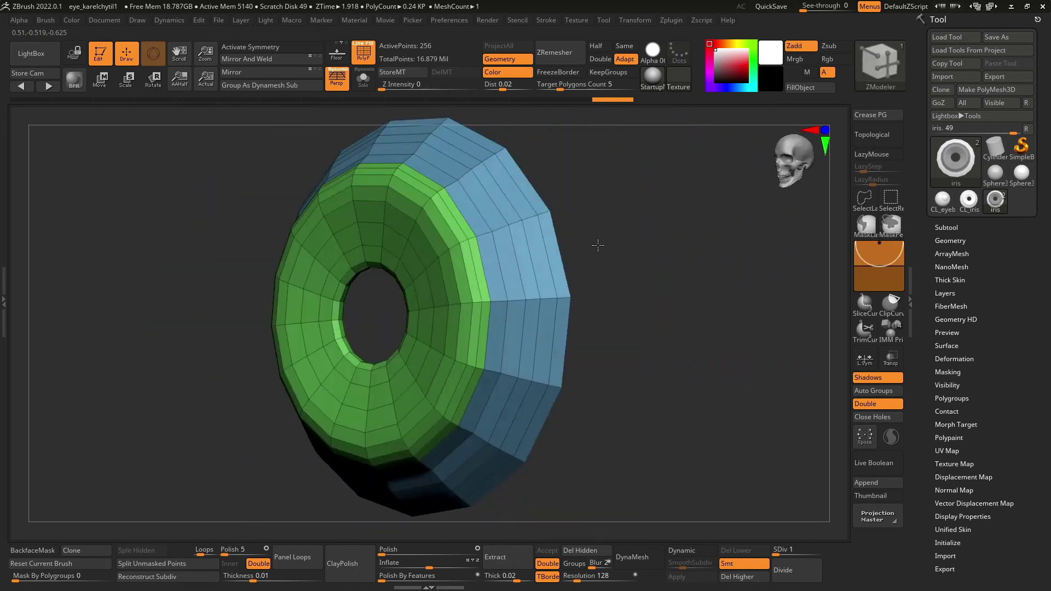
Drop to SDiv 1 and isolate the green inner polygroup, hiding the blue outer band
ctrl+shift+click(535, 241)
shift+drag(526, 235, 594, 231)
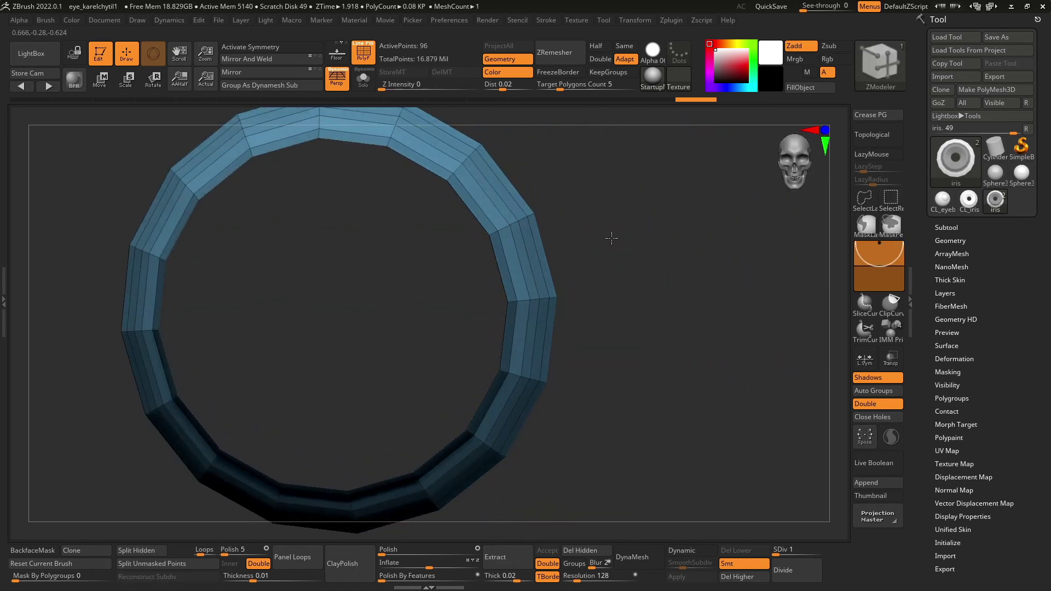
ctrl+shift+click(594, 231)
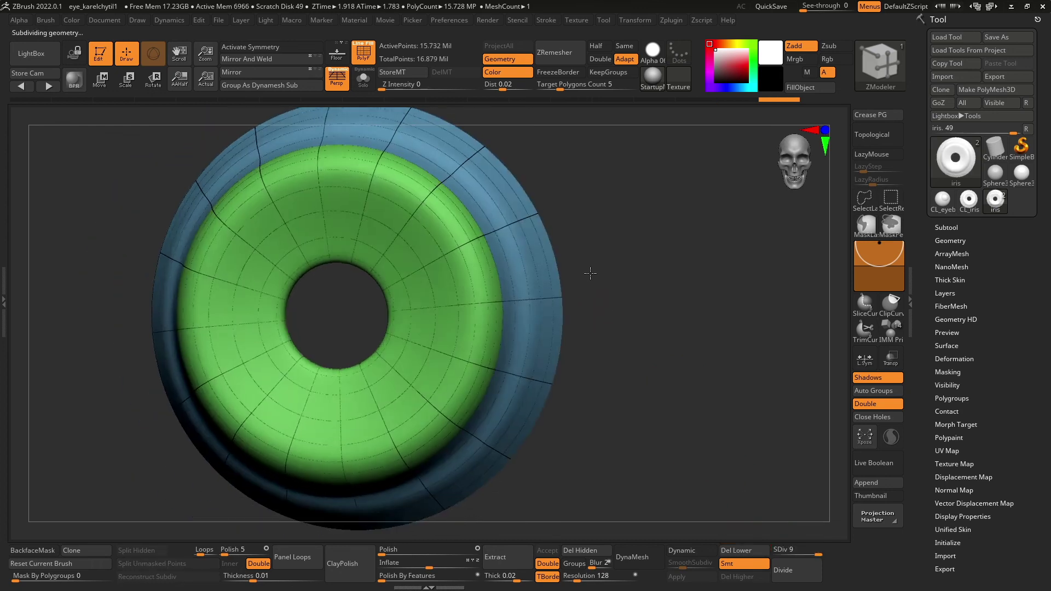
drag(792, 511, 602, 383)
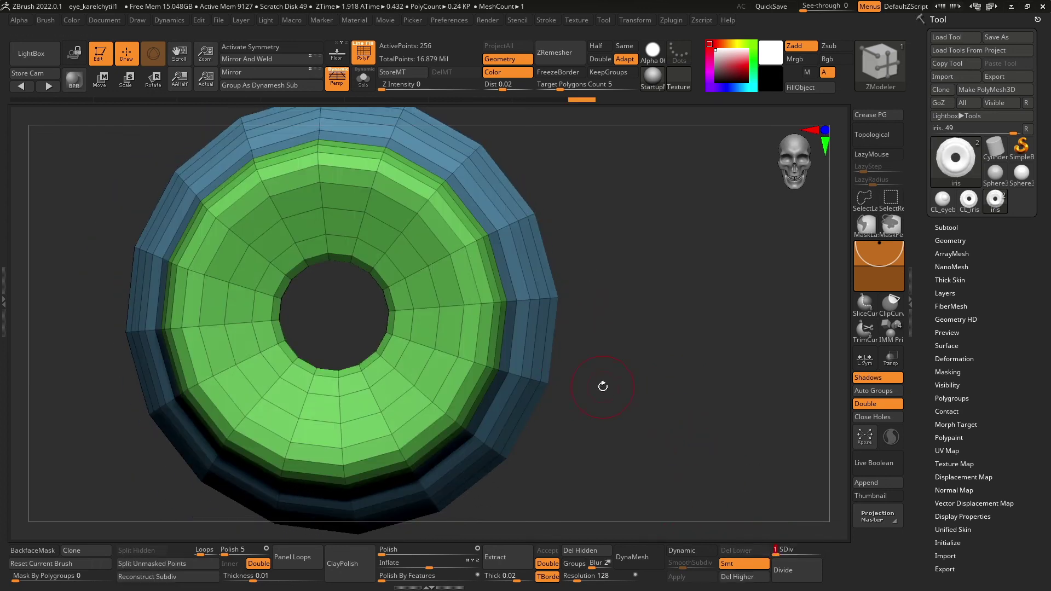
ctrl+shift+click(446, 328)
Check the Subtool split options and hide the outer grey iris1 ring subtool
click(946, 227)
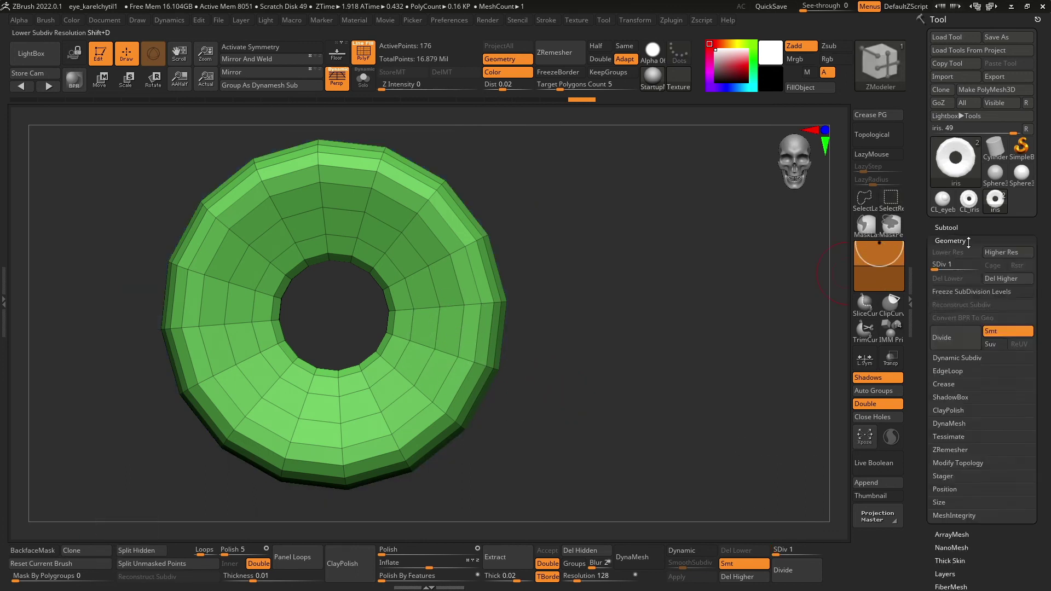
click(941, 433)
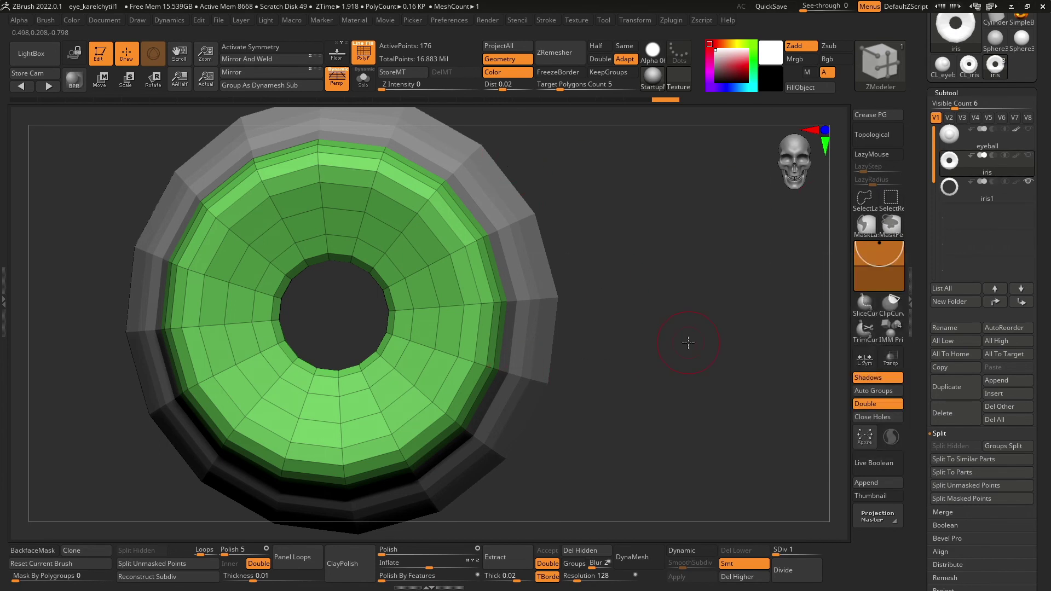
mouse_move(688, 343)
mouse_down()
mouse_move(687, 250)
mouse_move(690, 335)
mouse_up()
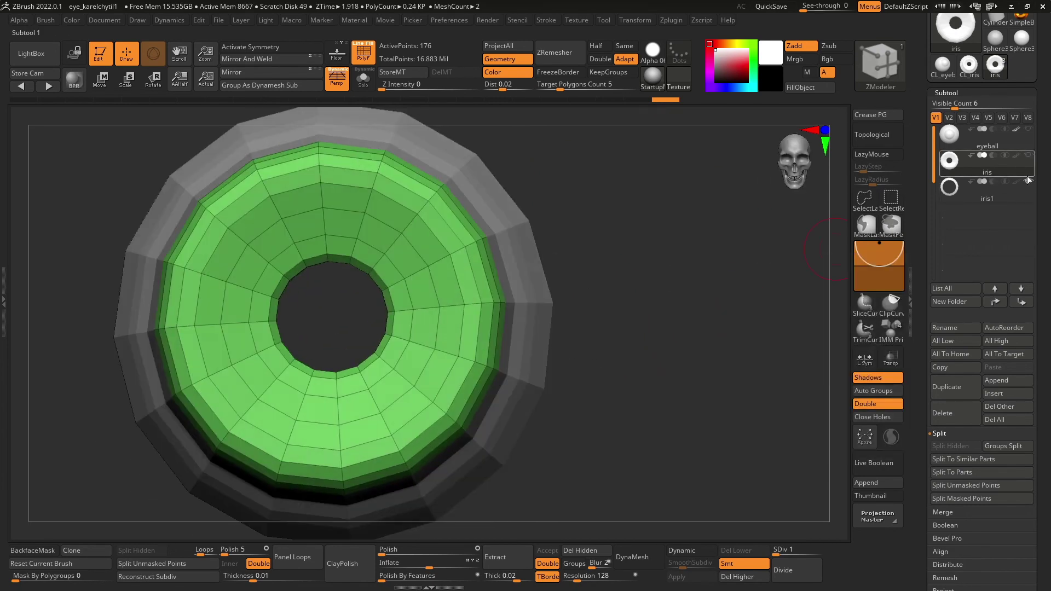
click(1028, 180)
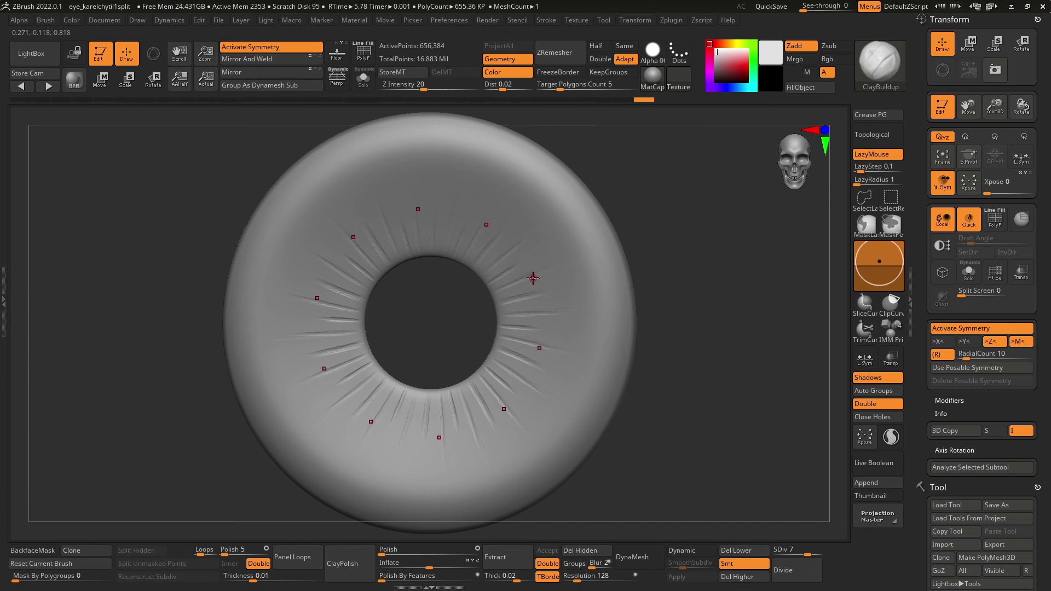
Return to the ClayBuildup brush and raise the radial symmetry count to 31
key(b)
key(s)
key(t)
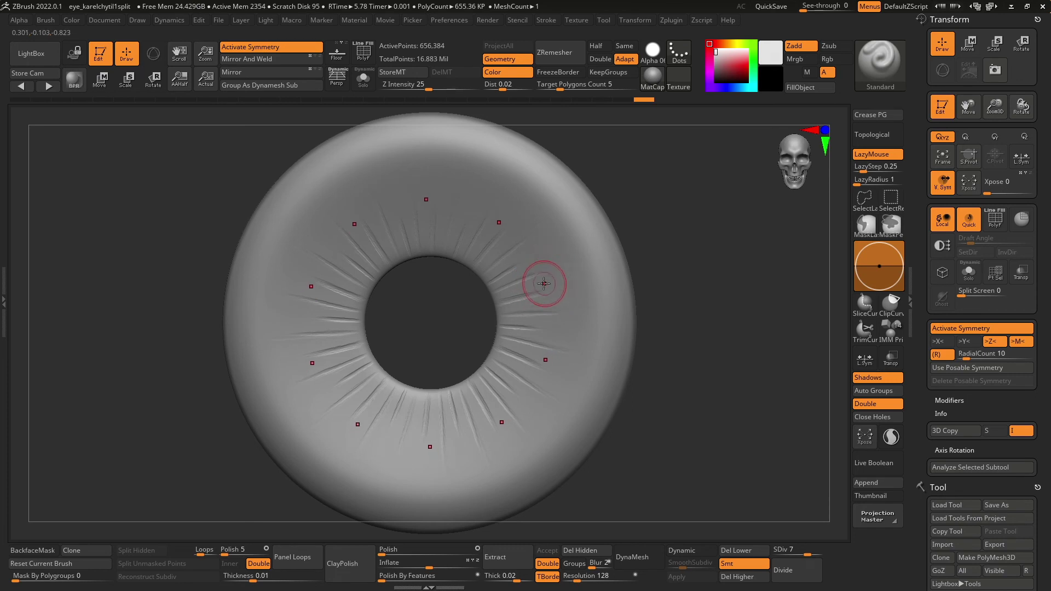
key(b)
key(c)
key(b)
drag(965, 357, 975, 358)
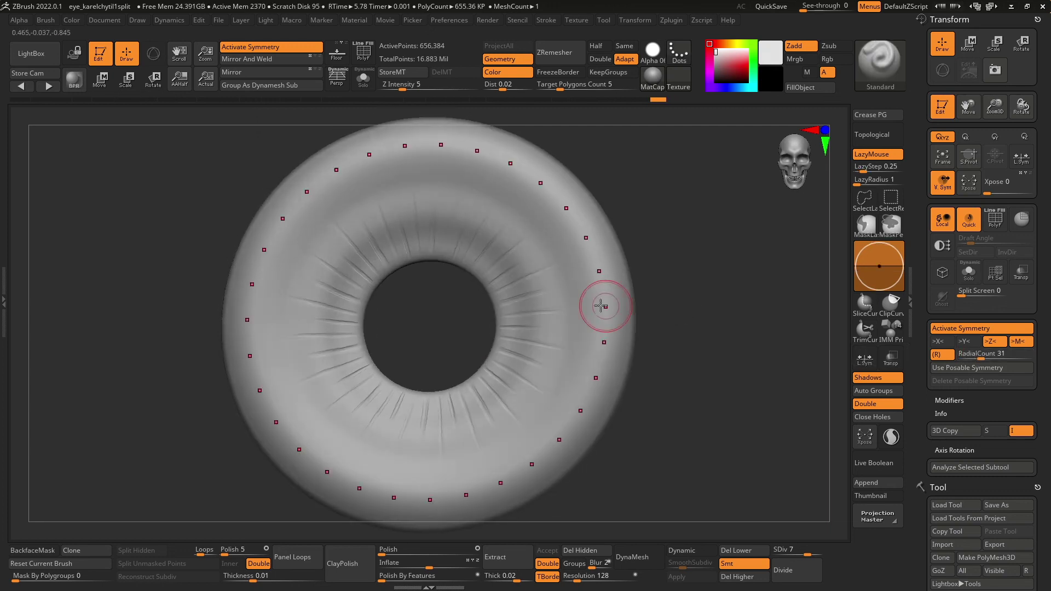
Smooth the outer ends of the radial fibers so they stay short near the pupil
shift+drag(600, 306, 551, 330)
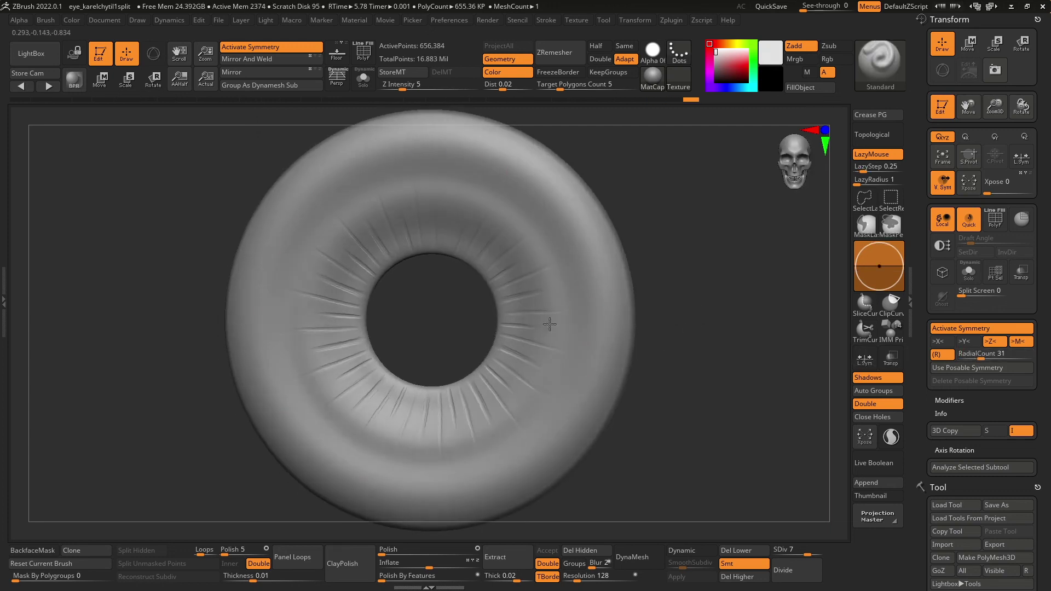
shift+drag(506, 417, 678, 305)
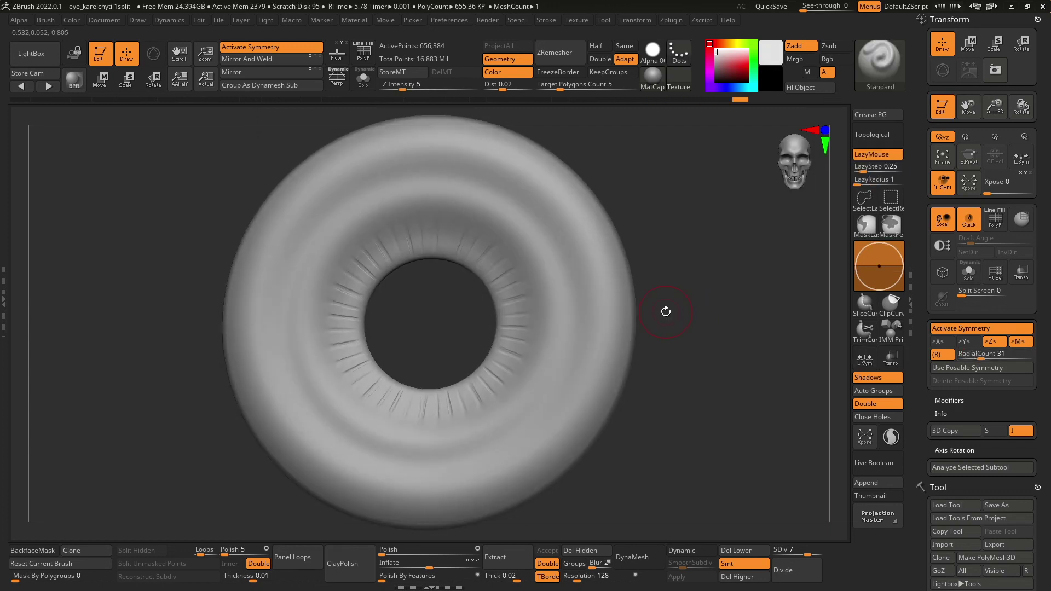
key(space)
With symmetry off, sculpt a wavy branching vein ridge near the upper-left of the pupil
key(x)
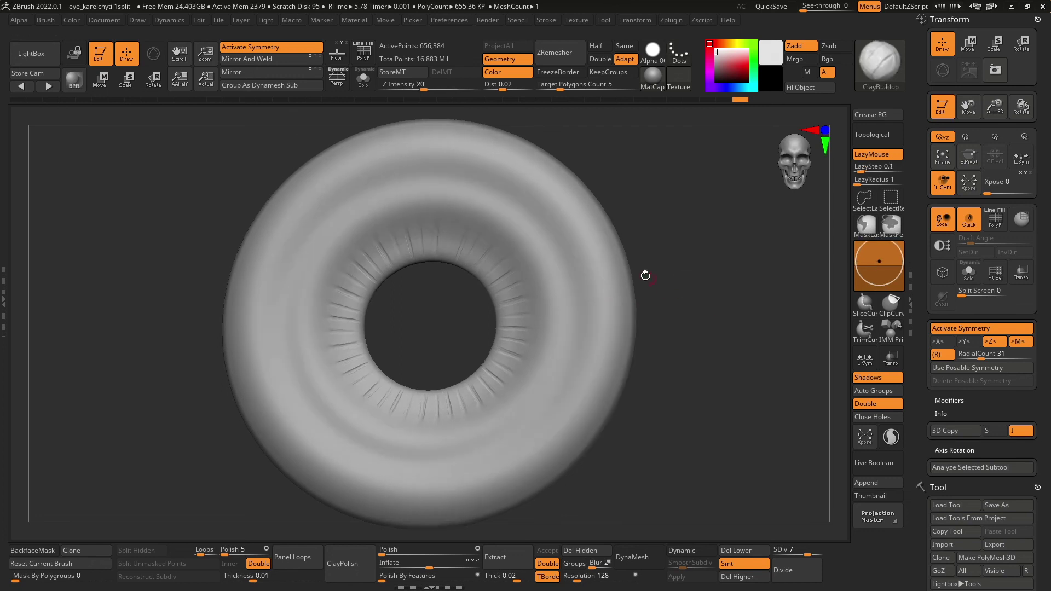
drag(645, 274, 338, 281)
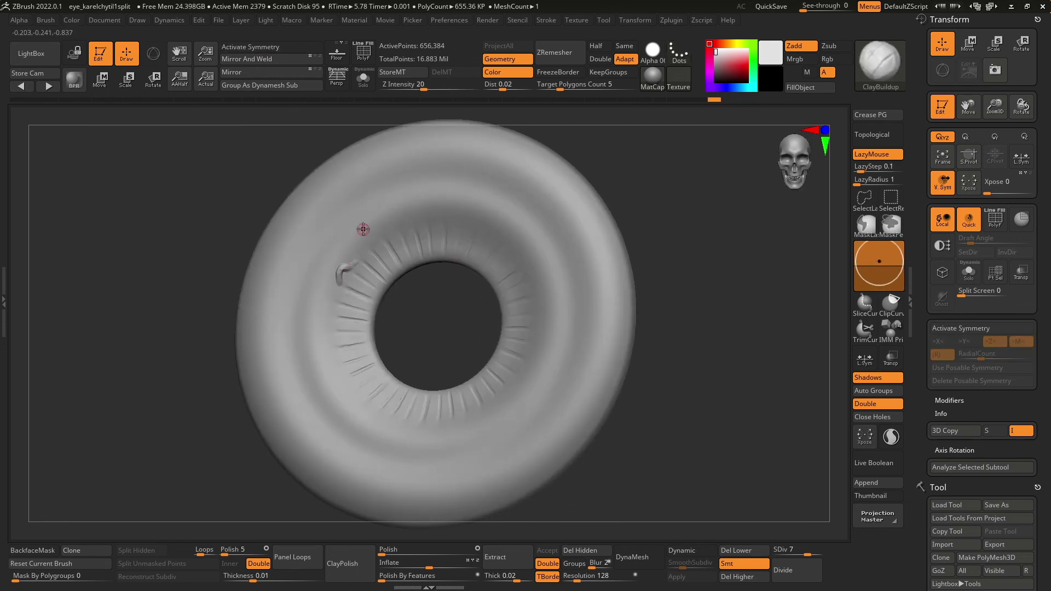
right_drag(370, 232, 512, 213)
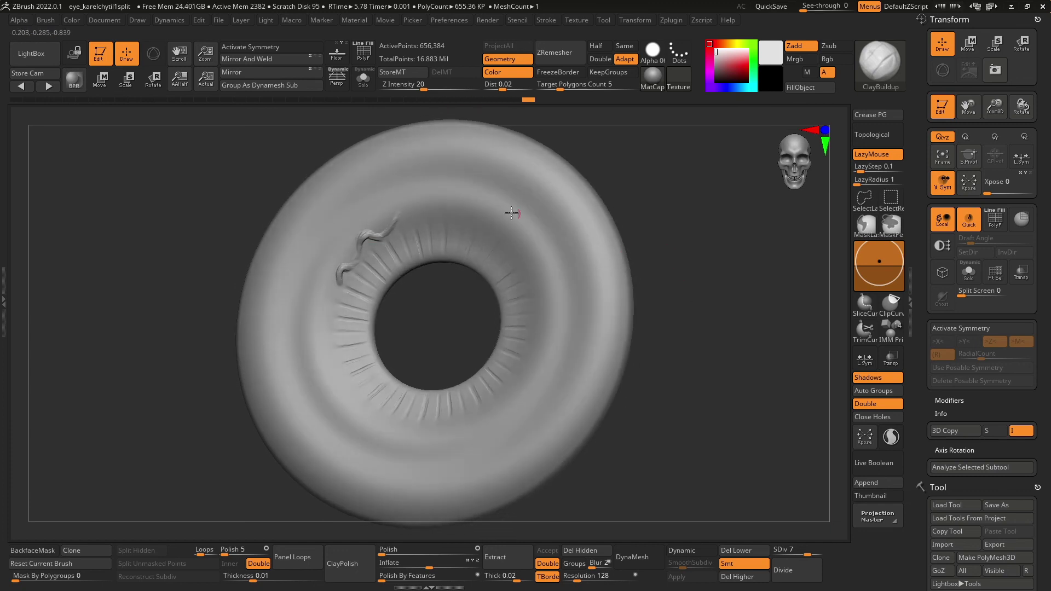
drag(366, 239, 342, 212)
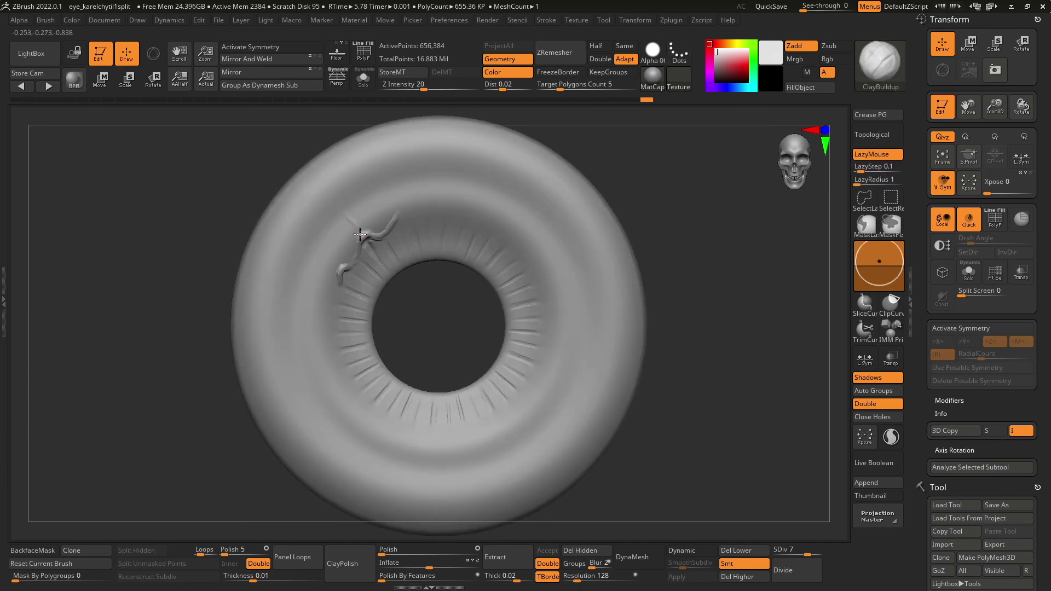
mouse_move(699, 305)
mouse_down()
mouse_move(686, 258)
mouse_move(352, 241)
mouse_move(394, 224)
mouse_up()
right_drag(394, 227, 715, 298)
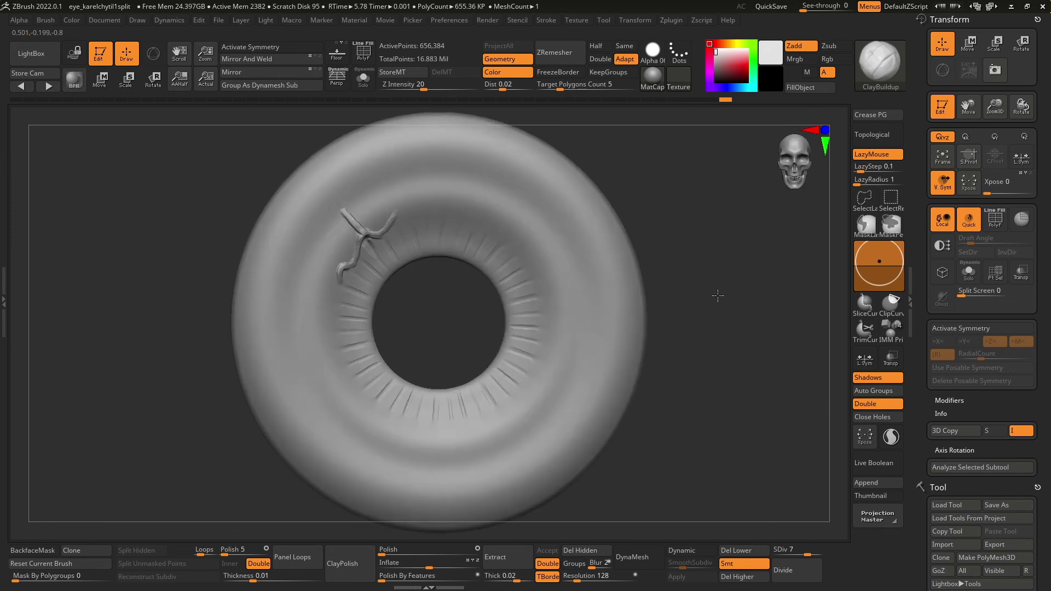
drag(408, 210, 441, 211)
mouse_move(387, 228)
right_down()
mouse_move(673, 251)
mouse_move(345, 281)
mouse_move(686, 280)
mouse_move(680, 335)
right_up()
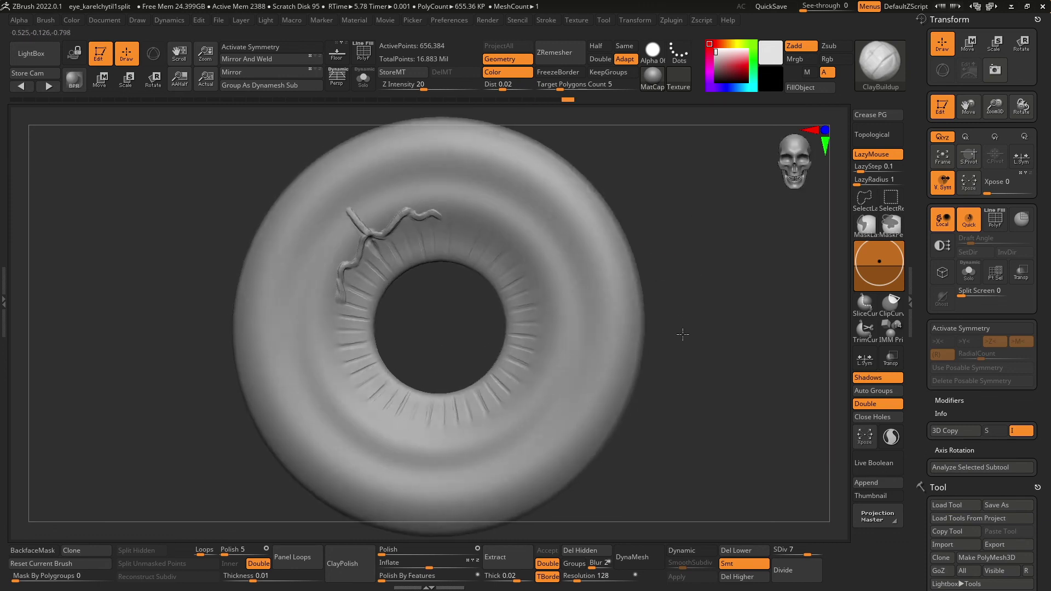
Switch to the Standard brush and turn radial symmetry back on
key(b)
key(s)
key(t)
click(291, 48)
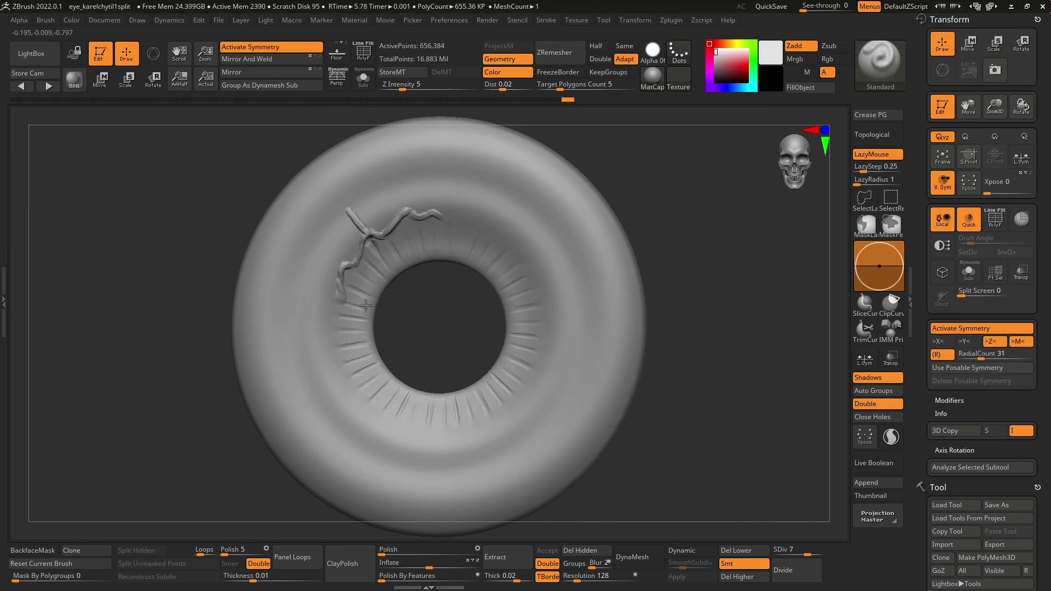
mouse_move(422, 281)
right_down()
mouse_move(680, 328)
mouse_move(398, 241)
mouse_move(720, 319)
mouse_move(708, 246)
mouse_move(704, 274)
right_up()
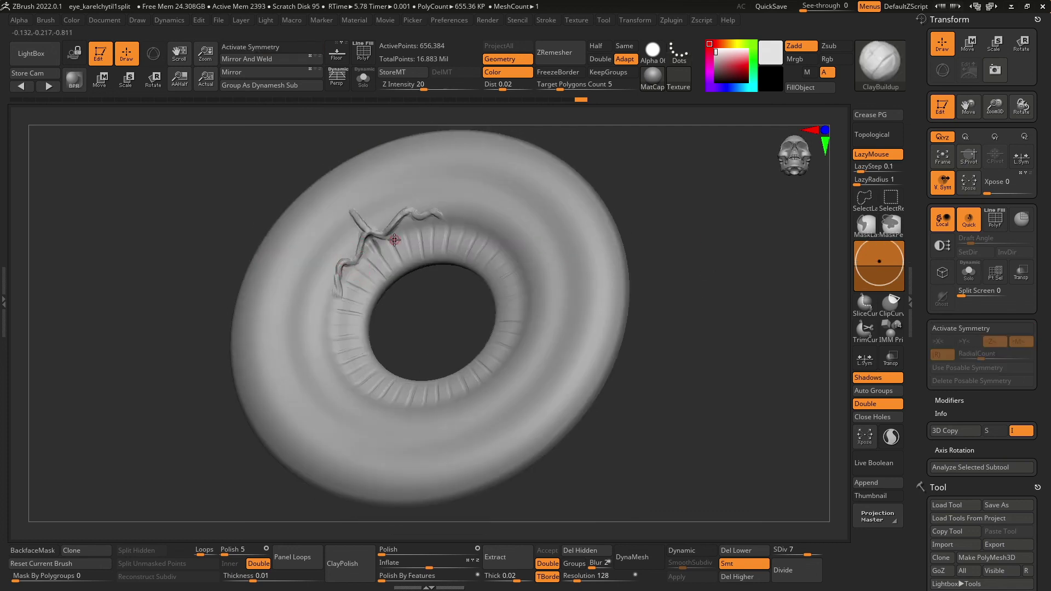
mouse_move(394, 240)
right_down()
mouse_move(374, 246)
mouse_move(673, 301)
mouse_move(523, 279)
right_up()
Sculpt a V-shaped vein ridge on the right and a small vein at lower left
shift+right_drag(542, 321, 429, 415)
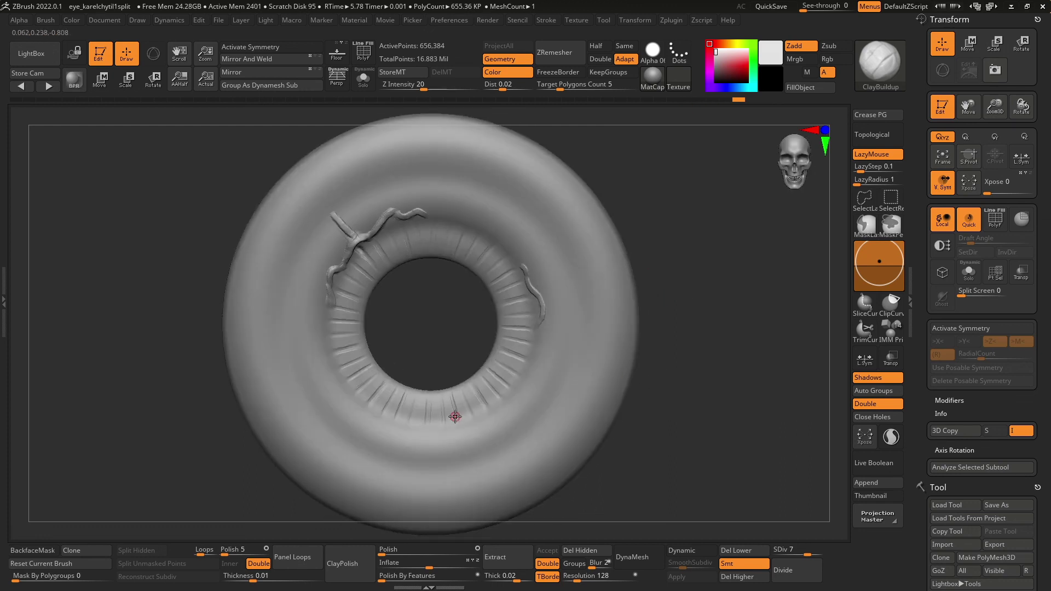
drag(418, 434, 447, 425)
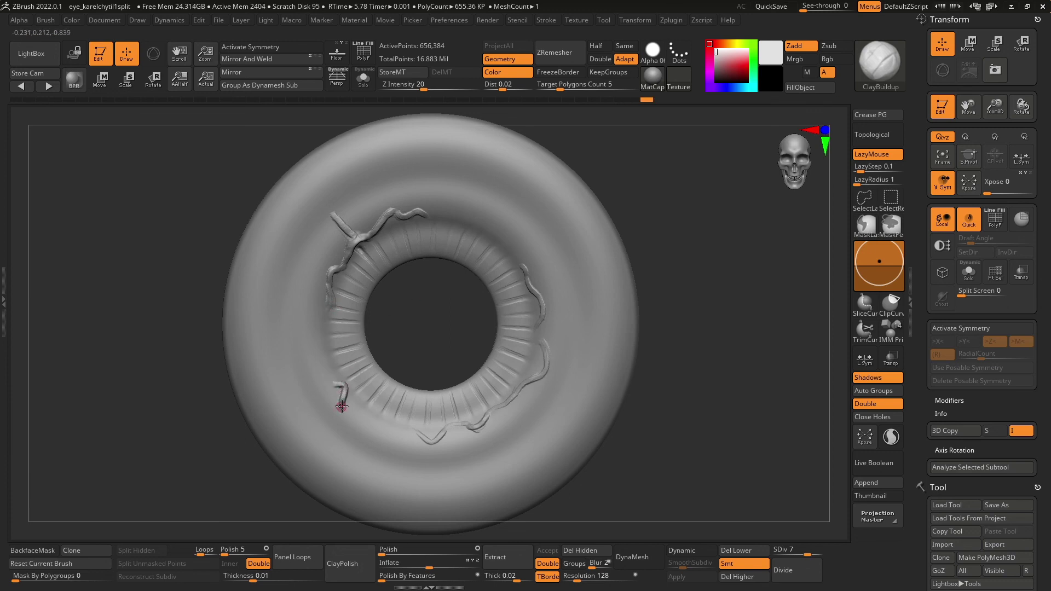
drag(342, 406, 368, 386)
click(395, 401)
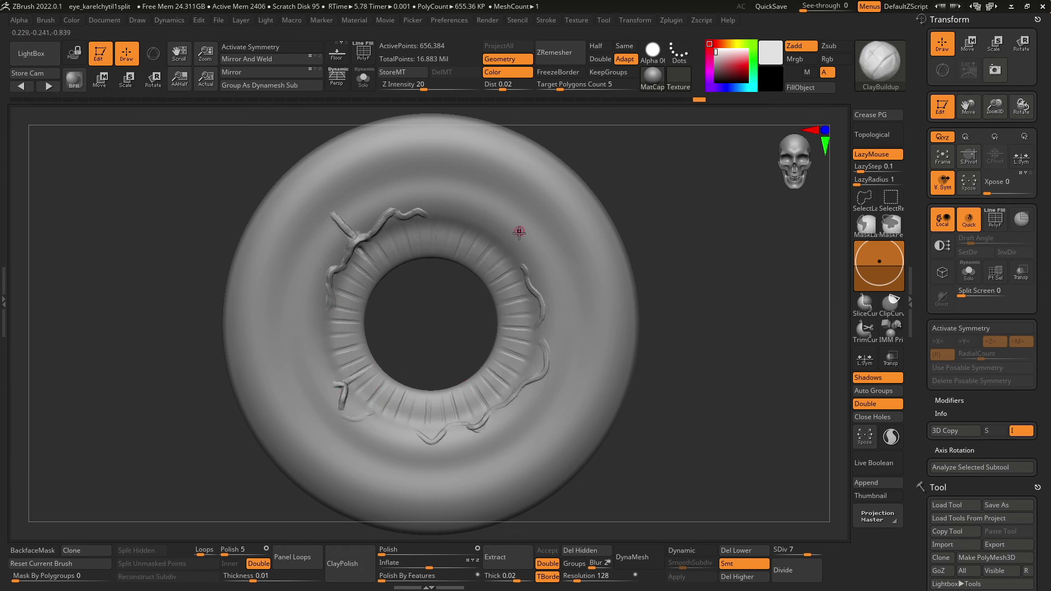